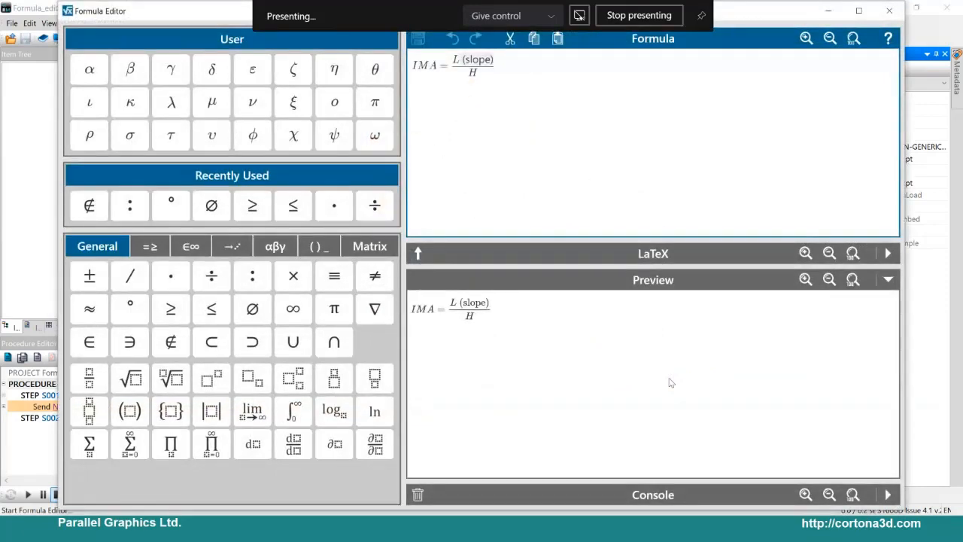
Append "· 2.5" to the IMA formula and save it back to the note in the document
drag(176, 17, 172, 52)
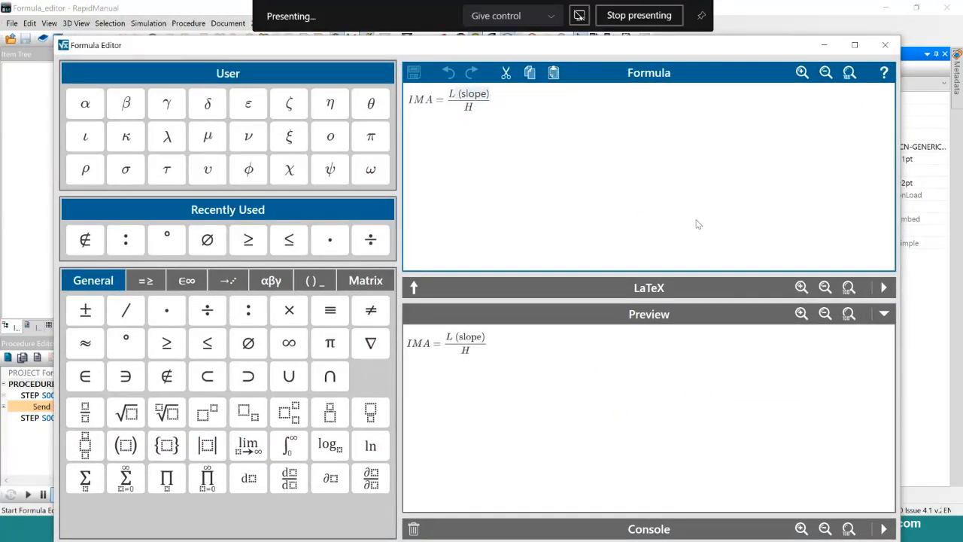
text(.)
text(2.5)
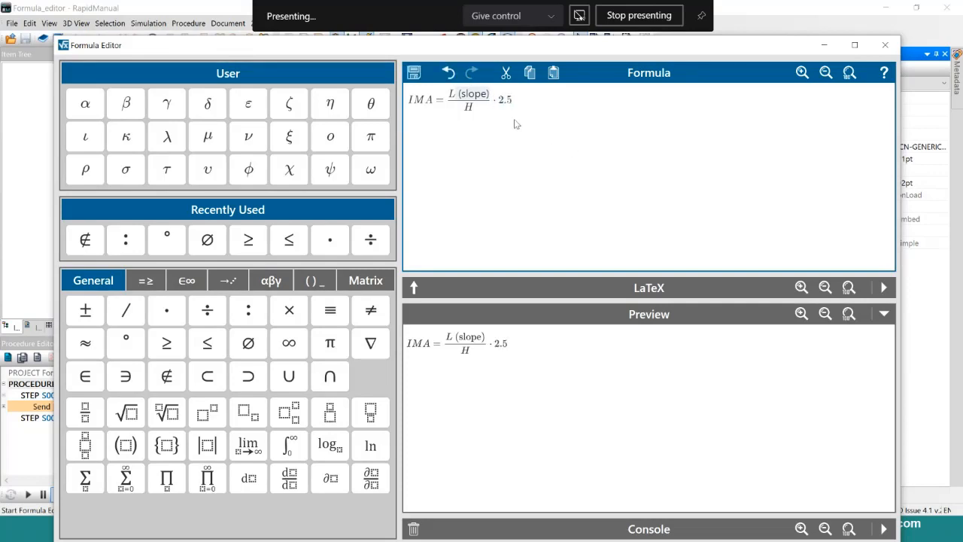
click(414, 72)
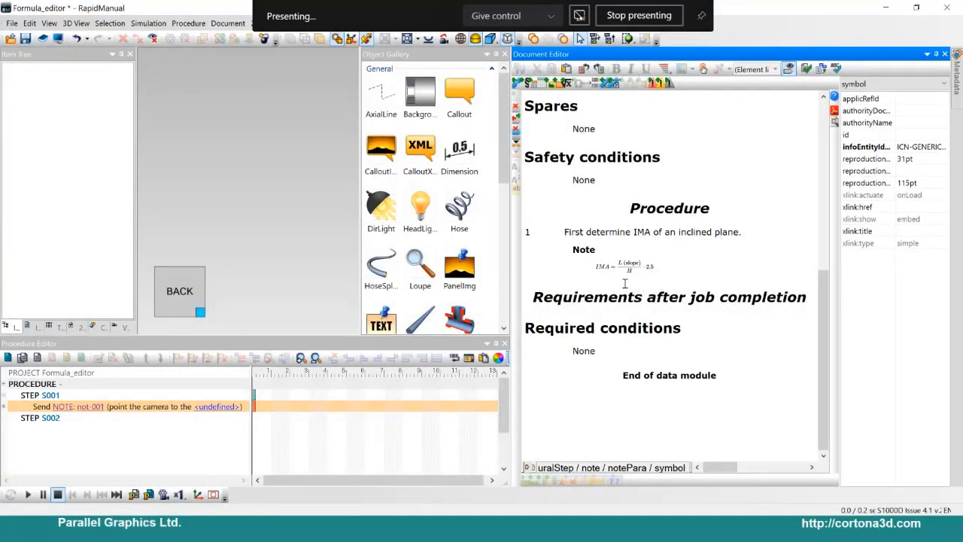
Display the element tags around the note's formula in the document and hide them again
click(528, 468)
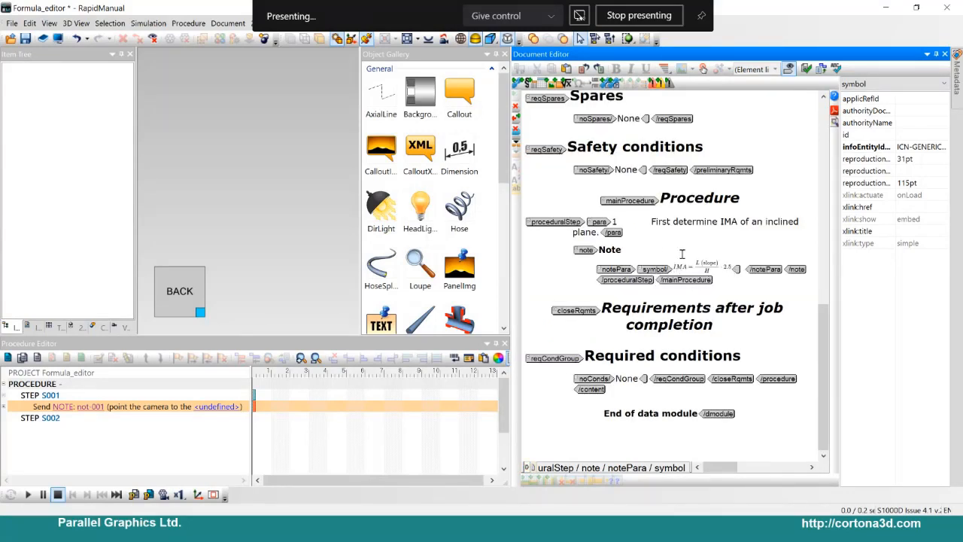
click(528, 468)
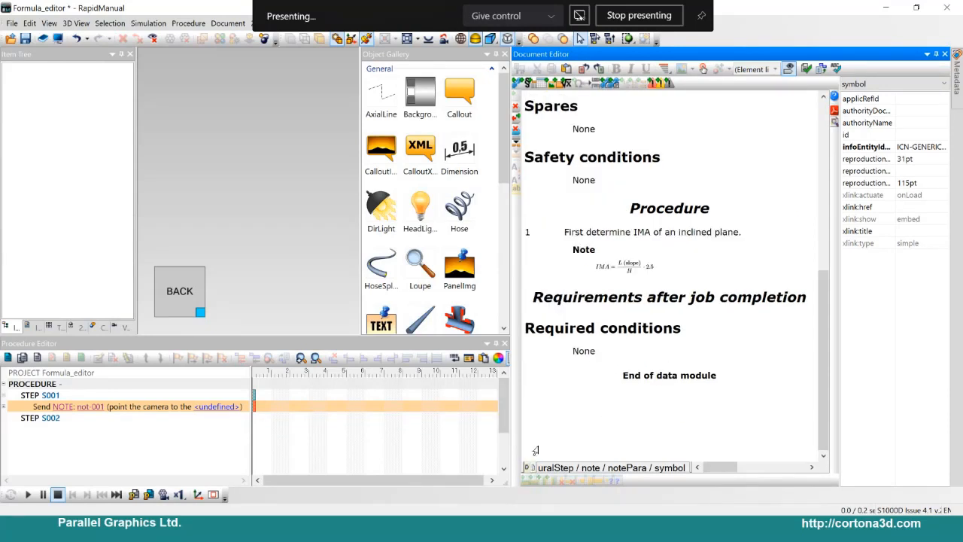
Start a new formula after "First determine IMA of an inclined plane." and copy the cos(2θ) LaTeX expression from s.txt in Notepad
click(743, 233)
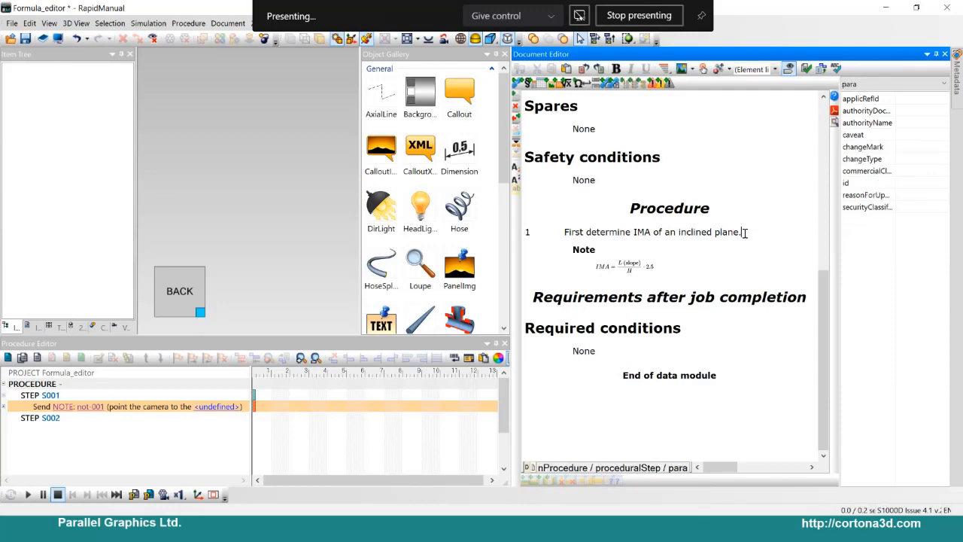
click(568, 83)
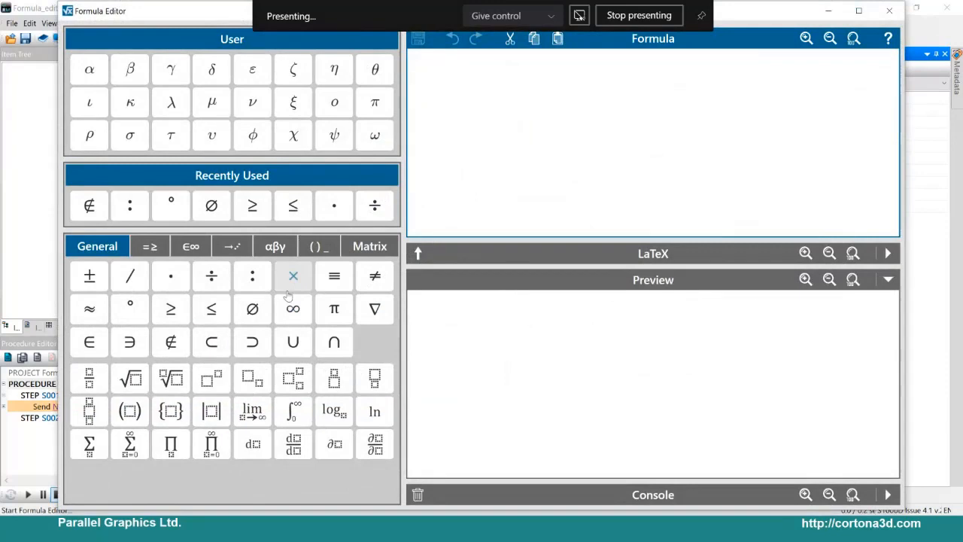
key(alt+Tab)
key(alt+Tab)
key(alt+Tab)
key(alt+Tab)
key(alt+Tab)
key(alt+Tab)
key(alt+Tab)
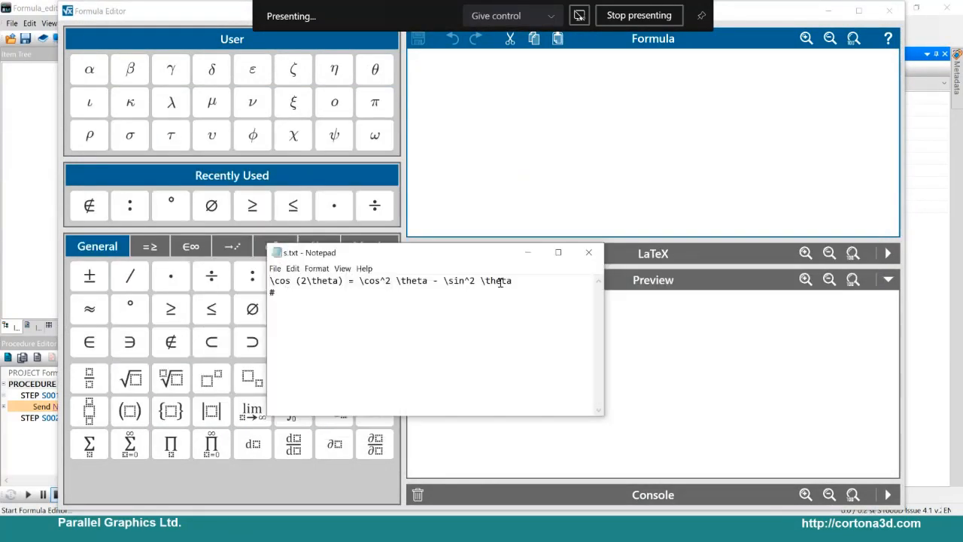
drag(513, 280, 269, 280)
key(ctrl+c)
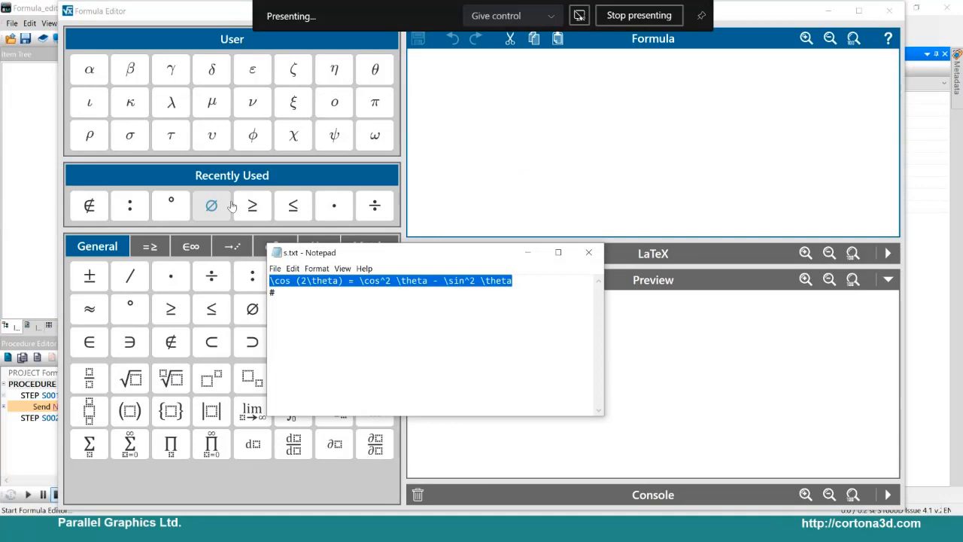
Minimize the Notepad file and return to the empty Formula Editor over the RapidManual project
click(527, 252)
click(828, 11)
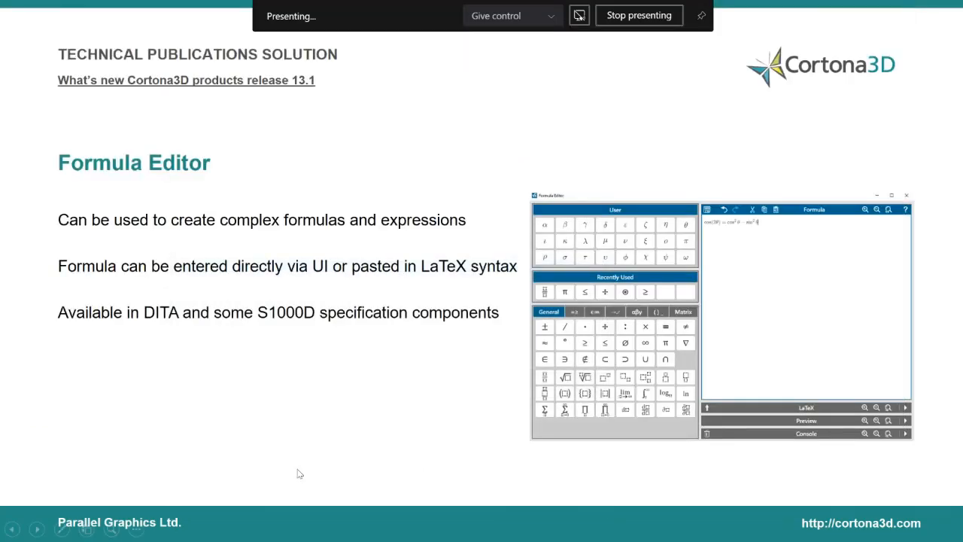
key(super)
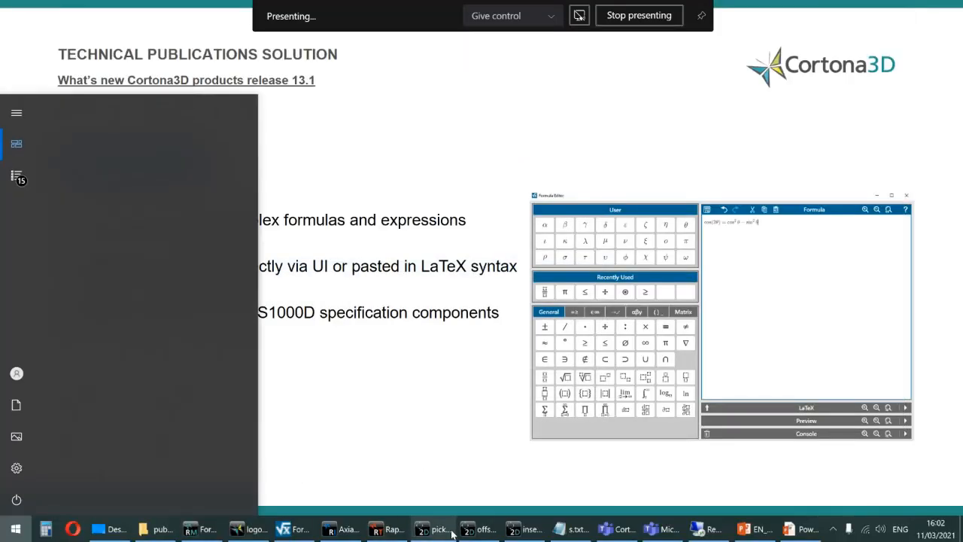
click(199, 536)
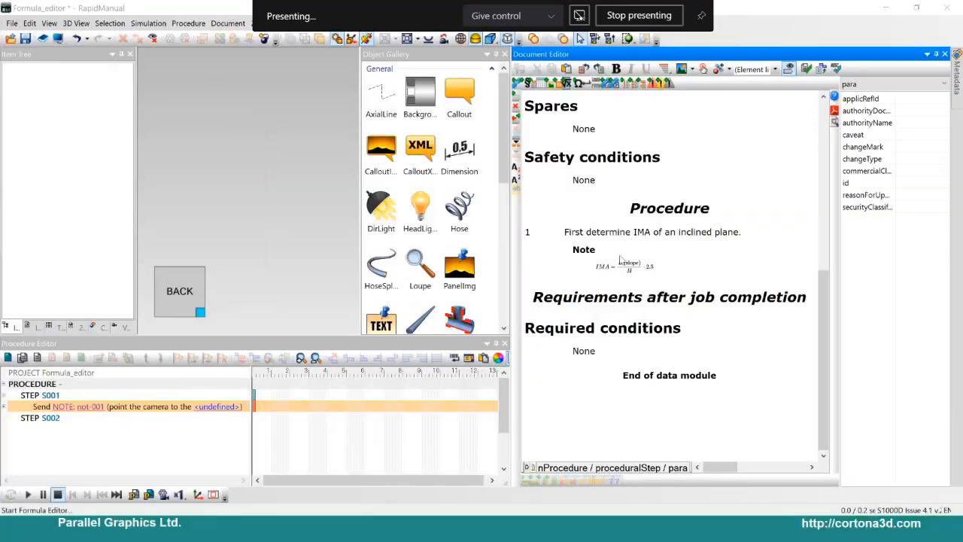
key(alt+Tab)
key(alt+Tab)
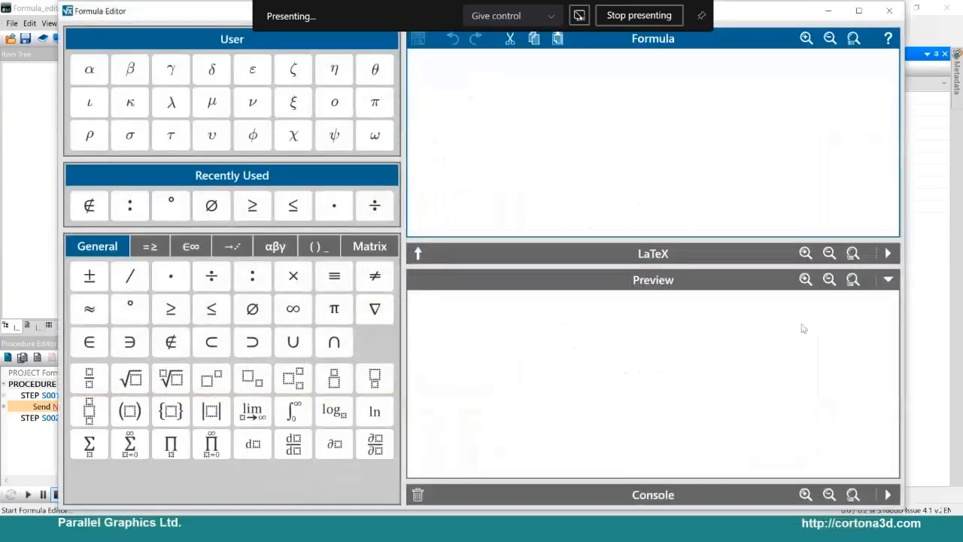
Paste "\cos (2\theta) = \cos^2 \theta - \sin^2 \theta" as LaTeX source and convert it into the formula
click(888, 252)
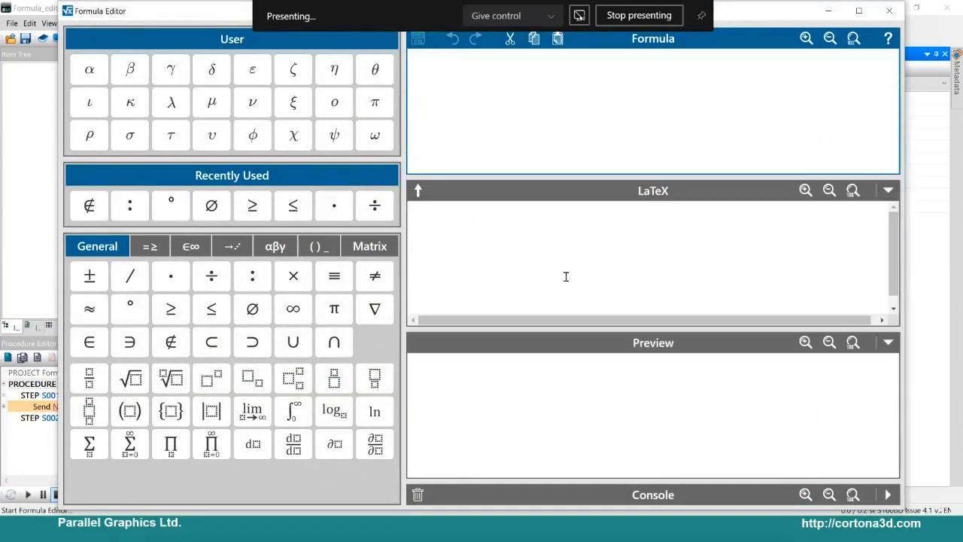
key(ctrl+v)
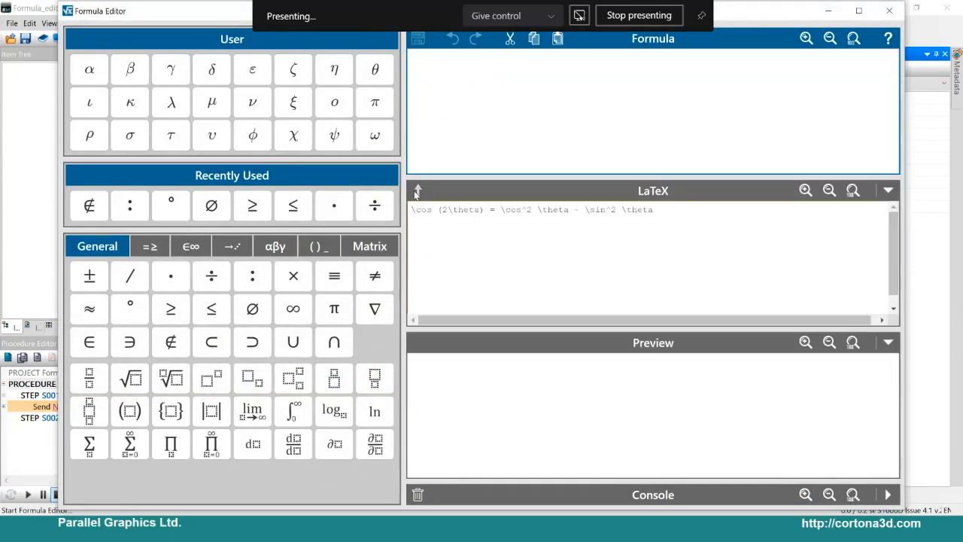
click(416, 192)
drag(749, 17, 732, 89)
drag(328, 85, 305, 29)
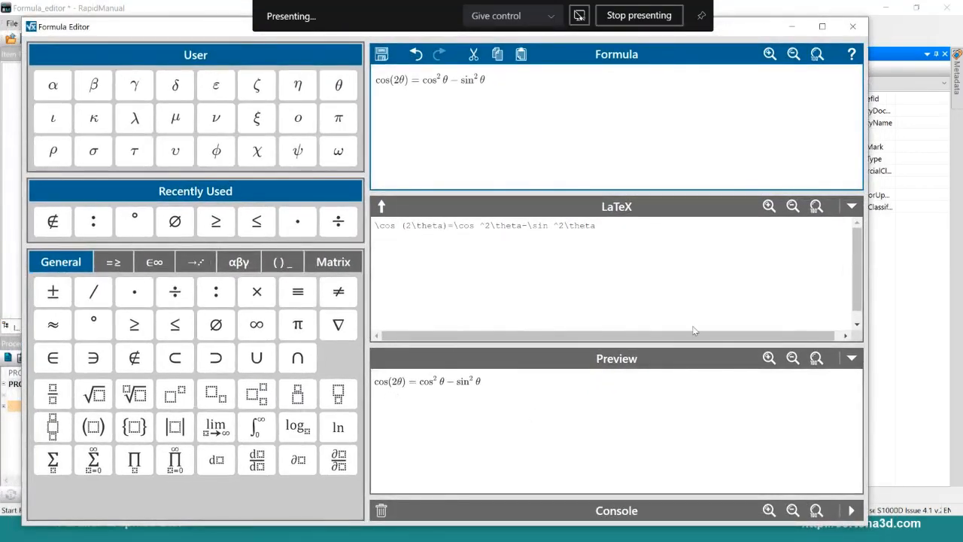
Save the cos(2θ) formula, close the Formula Editor and create its ICN with the proposed values
click(381, 54)
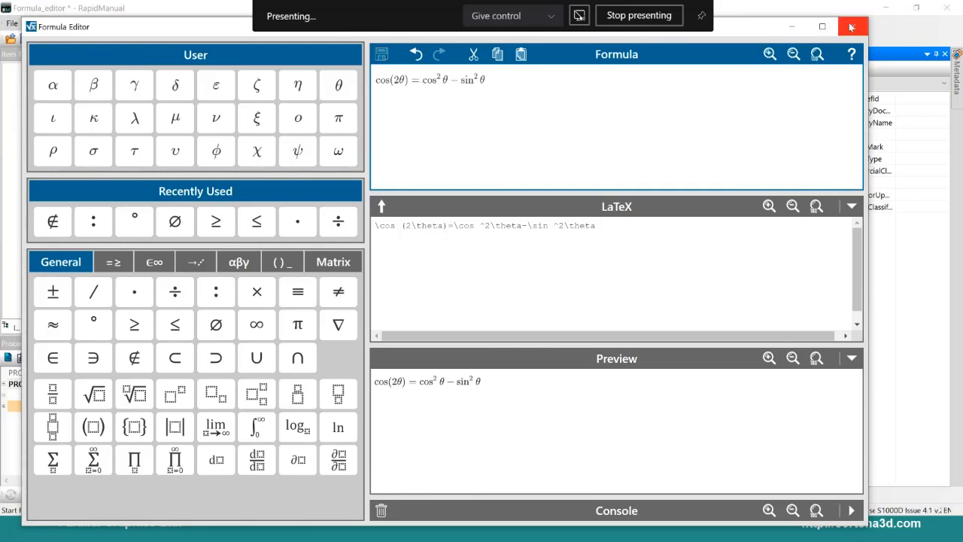
click(850, 27)
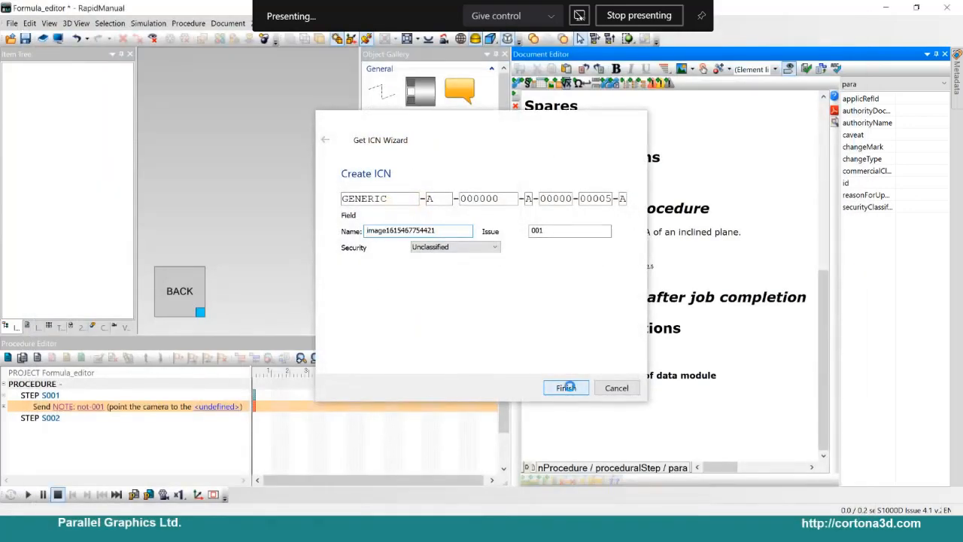
click(567, 387)
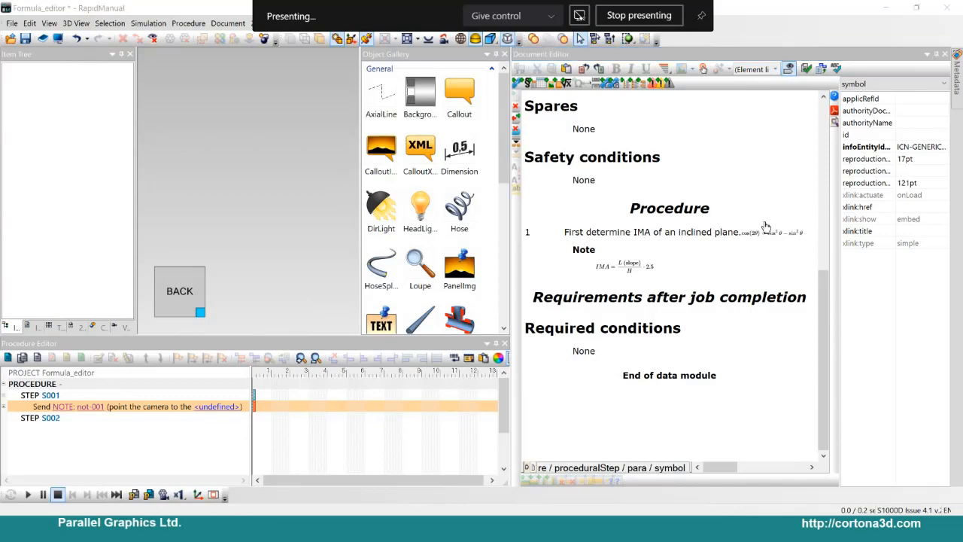
Switch to the PowerPoint slide show and advance to the RapidAuthor Viewer slide
key(alt+Tab)
key(Right)
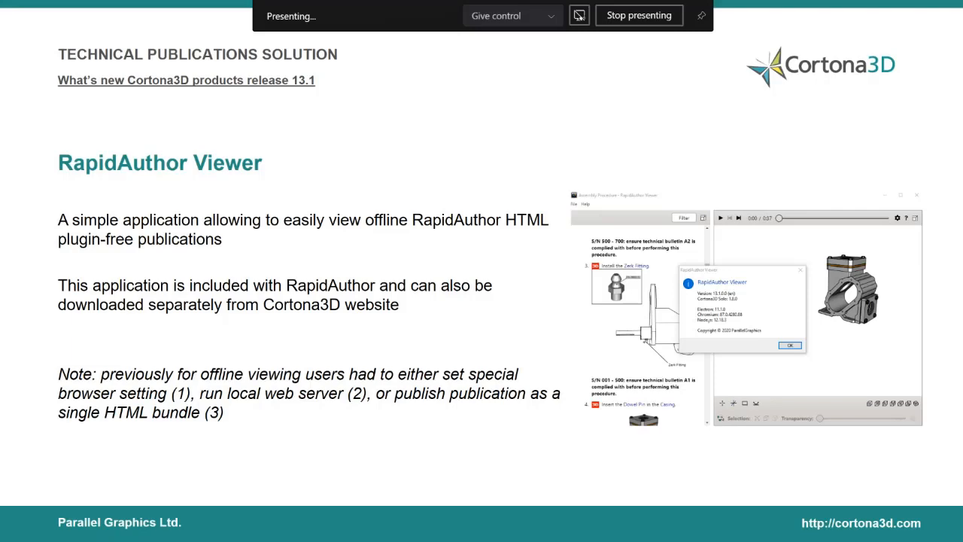
Switch to the RapidAuthor Viewer window showing logo.svg
key(alt+Tab)
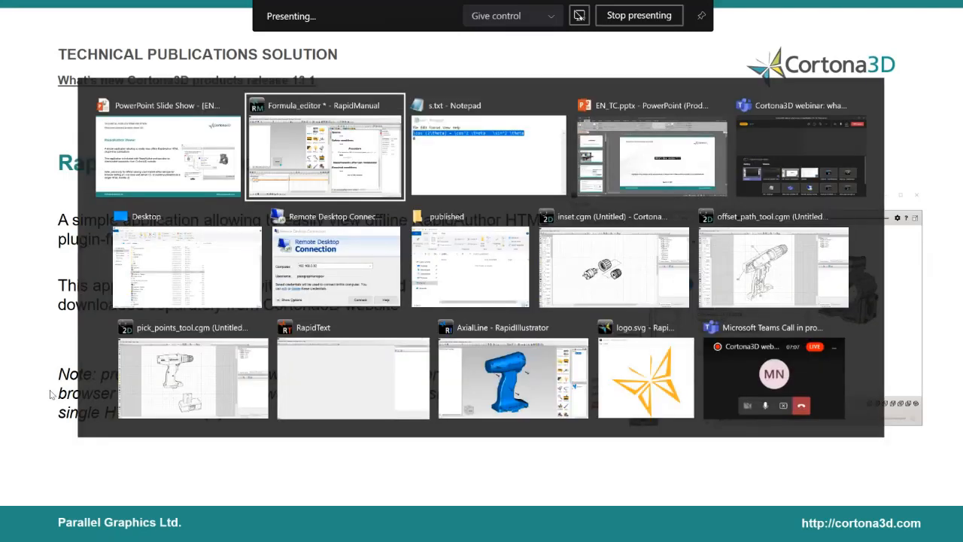
key(Tab)
key(Tab)
key(Tab)
key(Tab)
key(Tab)
key(Tab)
key(Tab)
key(Tab)
key(Tab)
key(Tab)
key(Tab)
key(Tab)
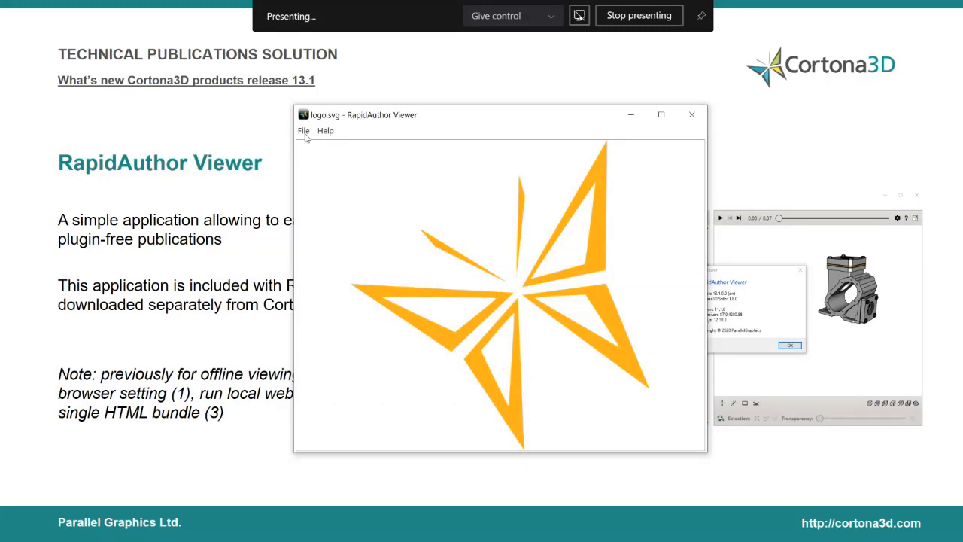
Switch to RapidManual and open the DITA_Pump project from the WN workspace without saving the current project
key(alt+Tab)
key(Tab)
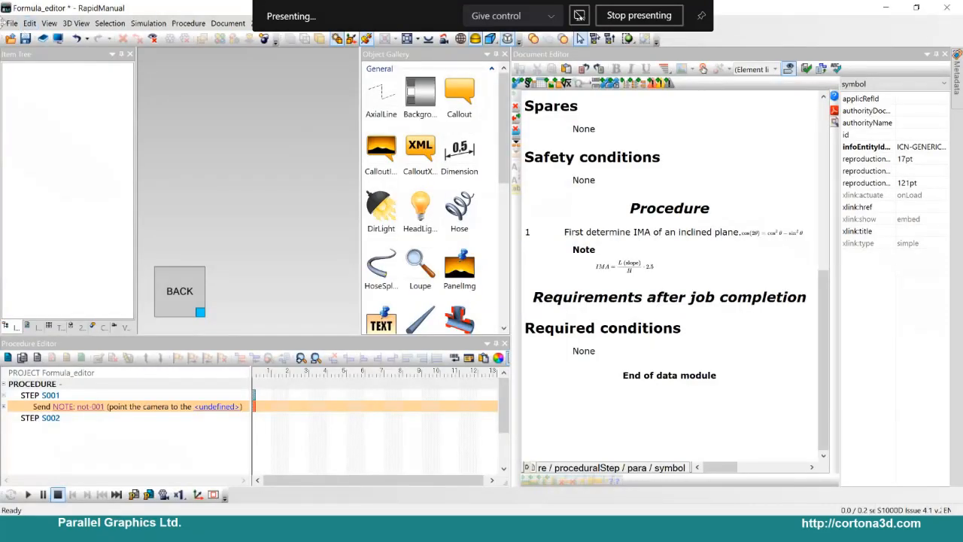
click(12, 23)
click(35, 53)
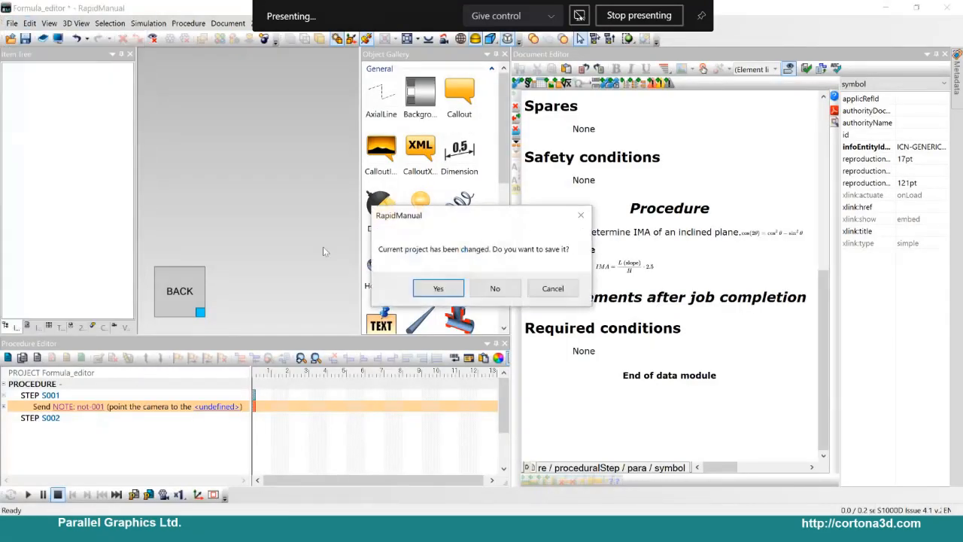
click(494, 289)
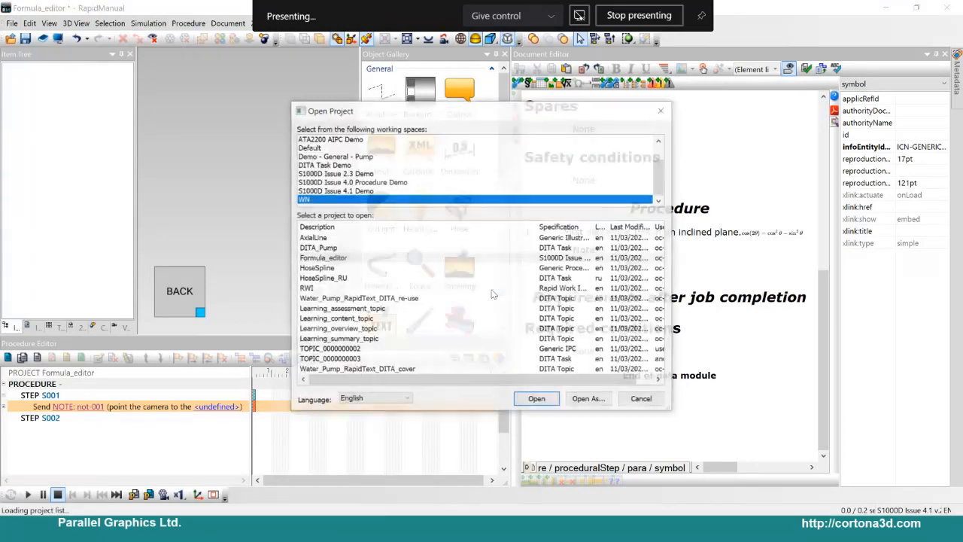
double_click(317, 248)
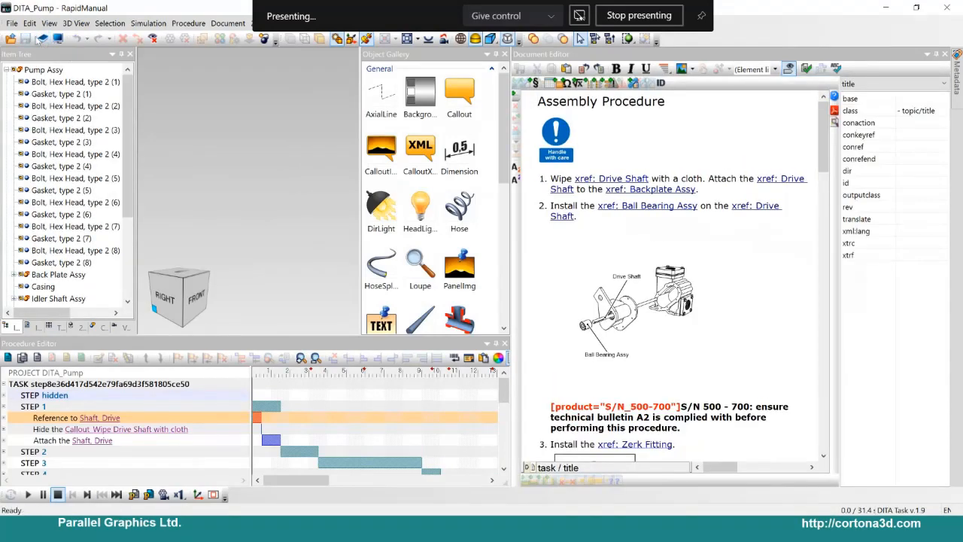
Publish the DITA_Pump project to the "published" folder on the Desktop, without opening the publication in the viewer
click(12, 23)
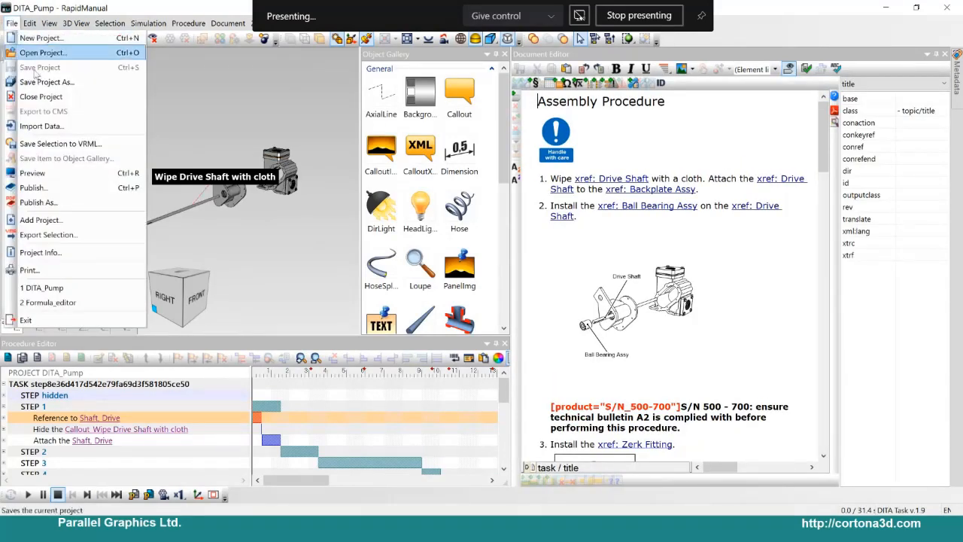
click(49, 188)
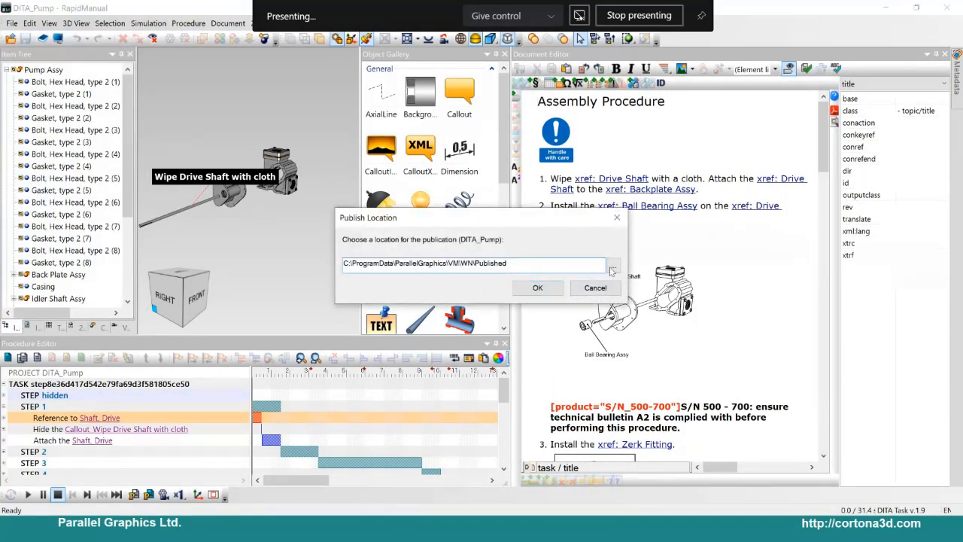
click(613, 266)
click(383, 237)
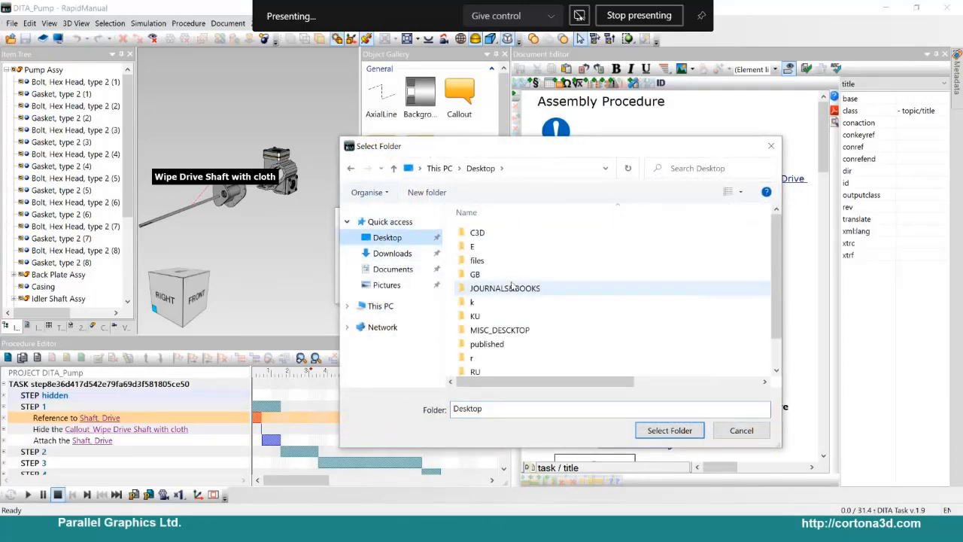
scroll(493, 316, down, 1)
click(493, 316)
double_click(492, 316)
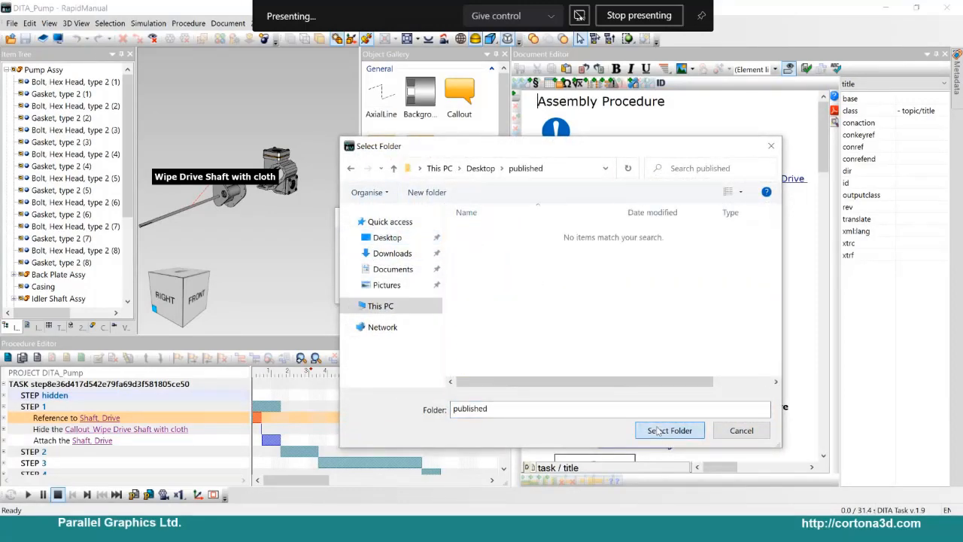
click(651, 431)
click(538, 289)
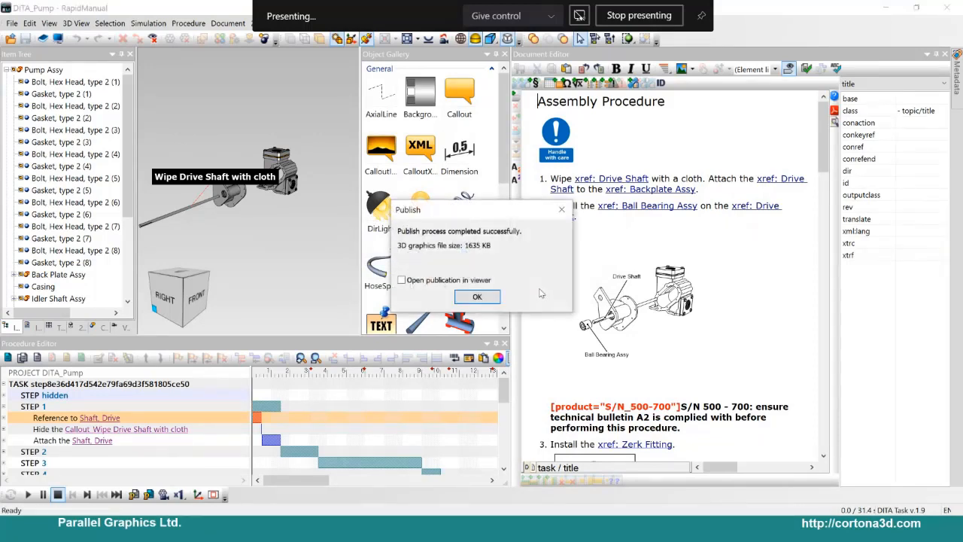
click(476, 297)
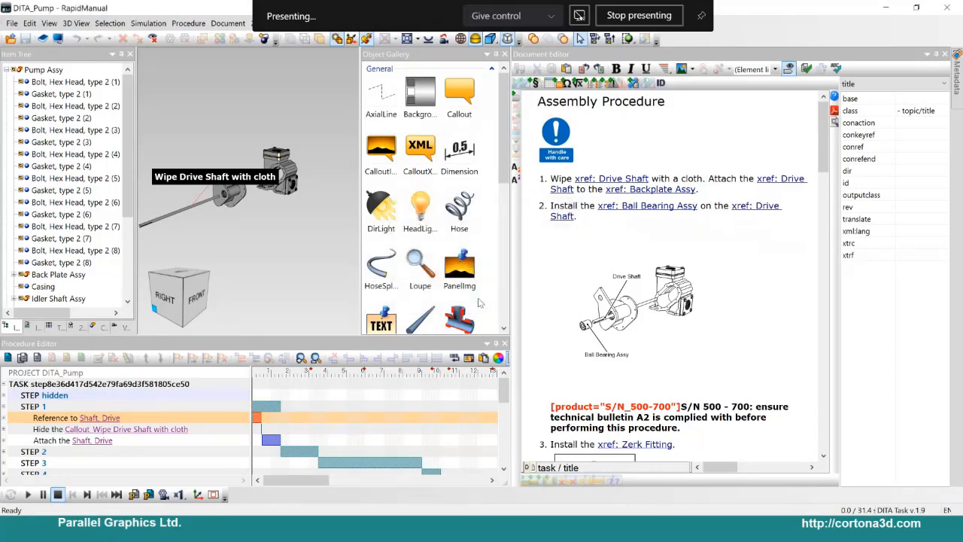
Switch to RapidAuthor Viewer and open DITA_Pump.interactivity.xml from the "published" folder on the Desktop
key(alt+Tab)
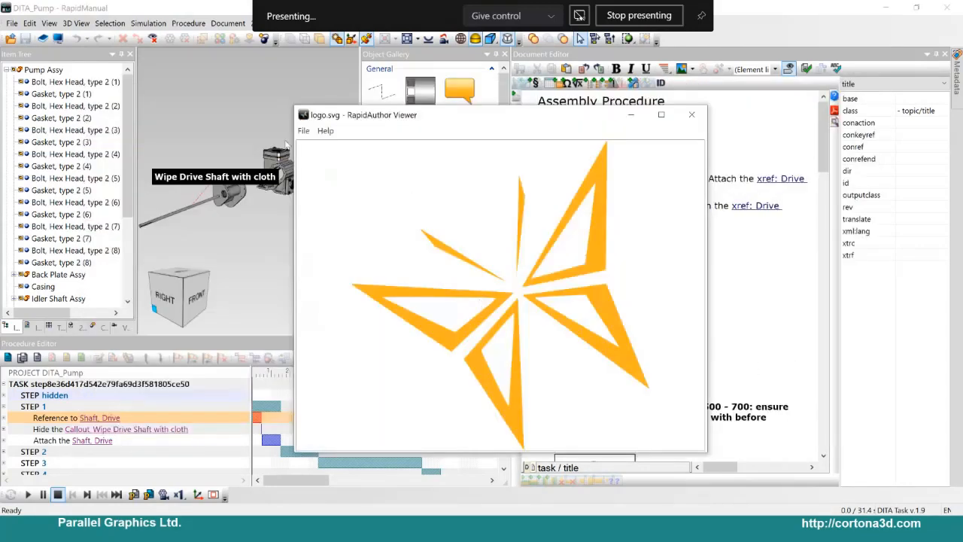
click(305, 131)
click(315, 151)
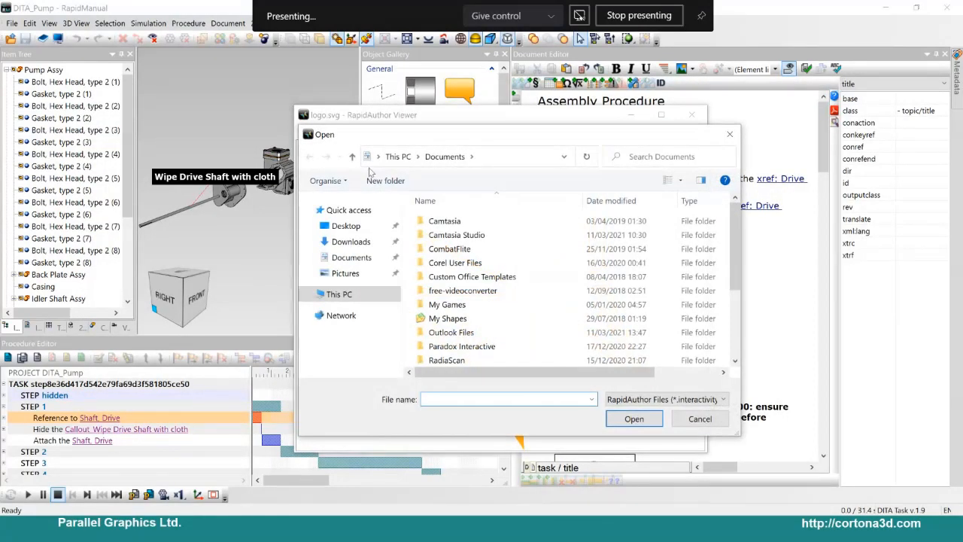
click(346, 226)
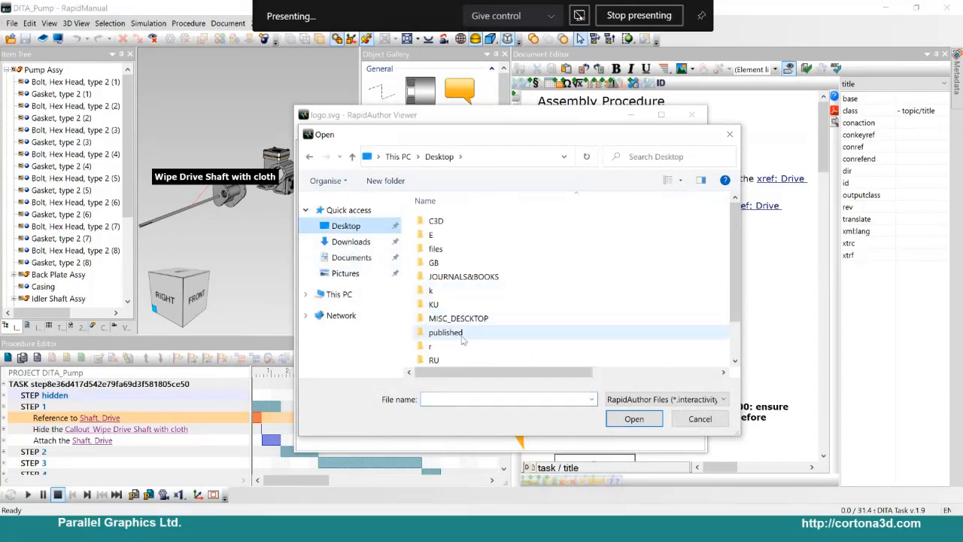
double_click(448, 334)
click(547, 238)
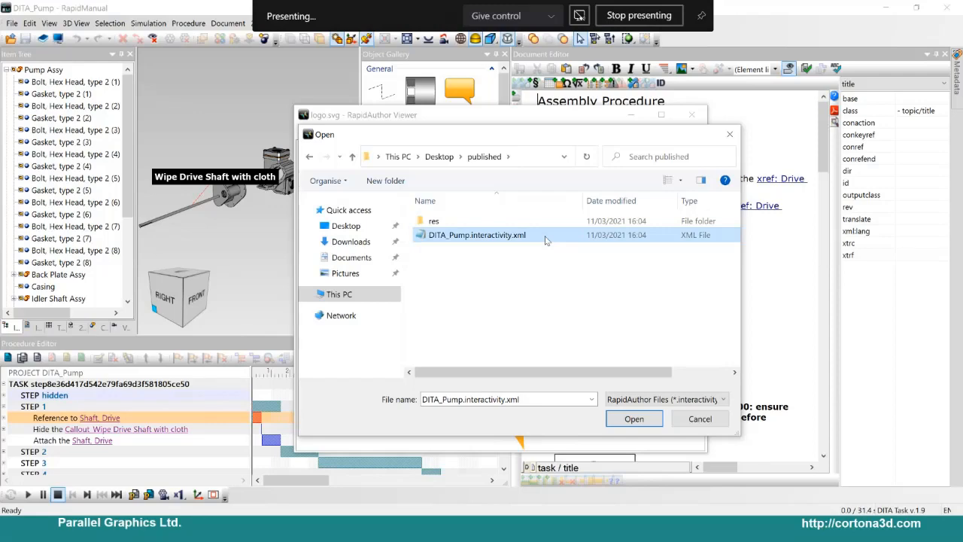
double_click(546, 238)
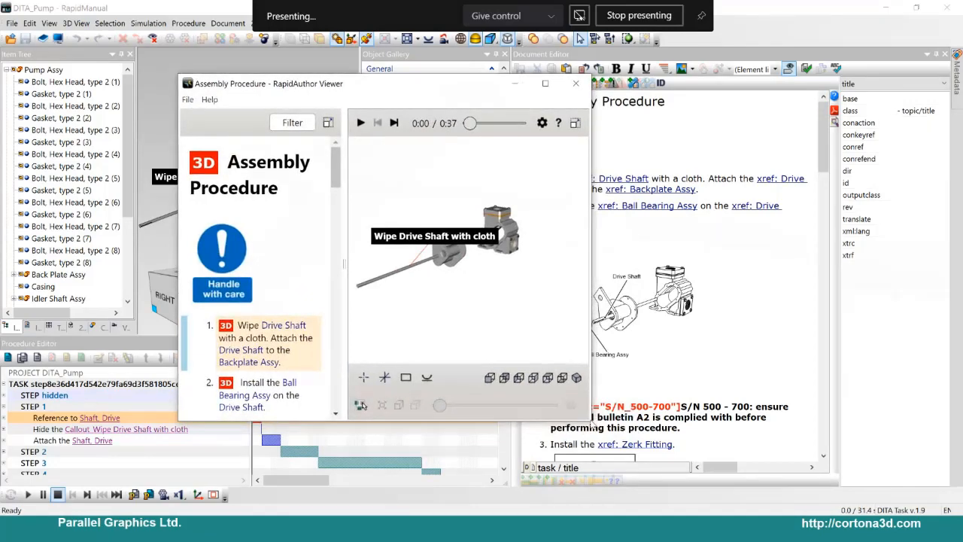
Enlarge the viewer window, move the assembly animation to 0:23 and view the highlighted step 7 in the procedure text
drag(588, 419, 733, 474)
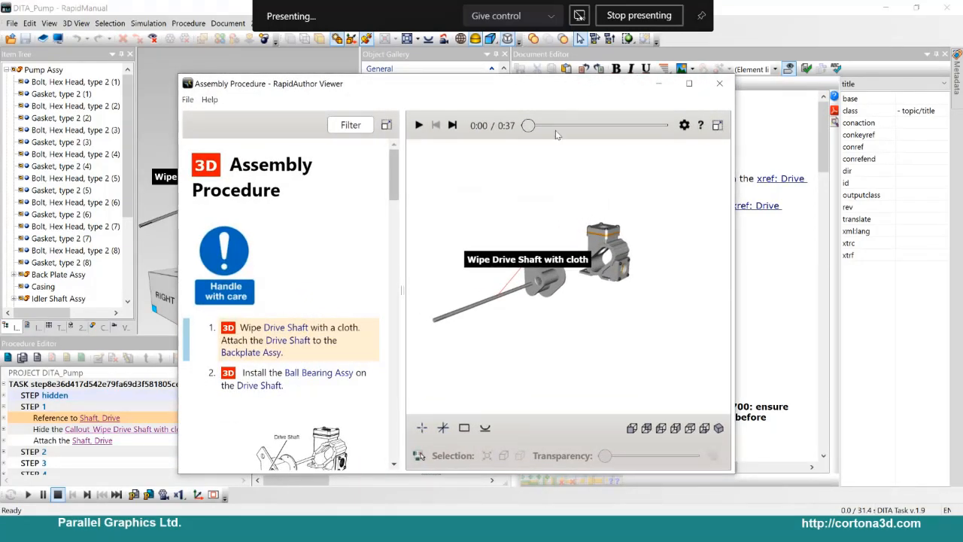
drag(529, 128, 612, 128)
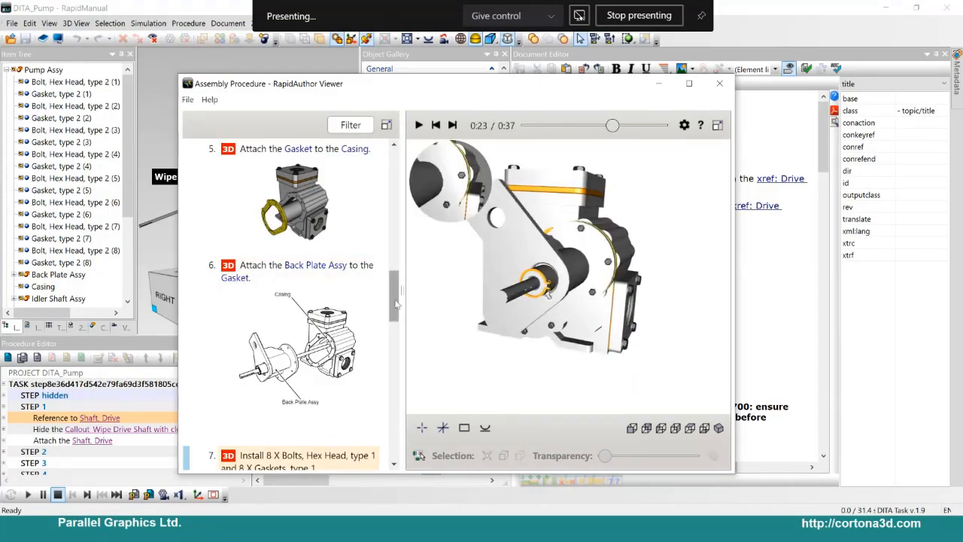
mouse_move(398, 299)
mouse_down()
mouse_move(402, 334)
mouse_move(402, 316)
mouse_up()
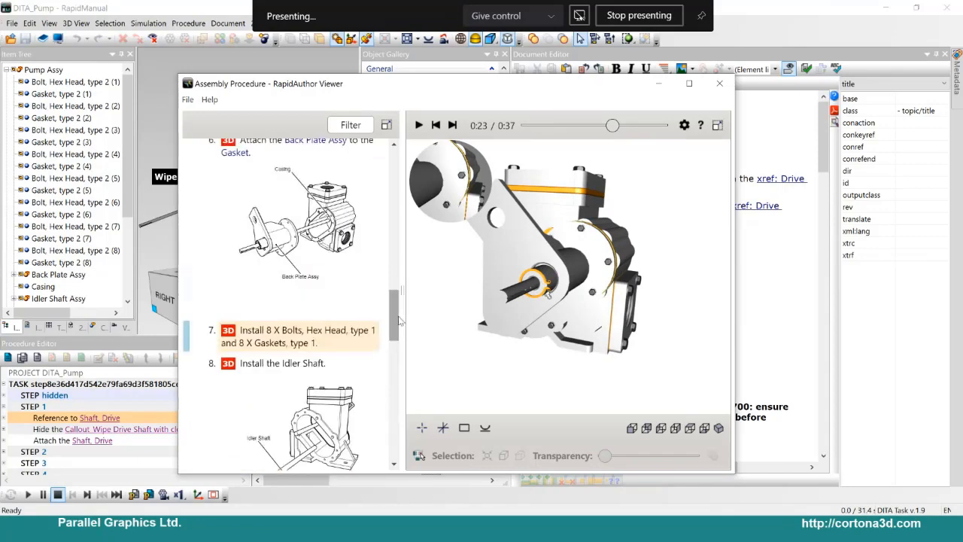
Minimize the RapidAuthor Viewer and RapidManual windows to return to the slide show
click(661, 84)
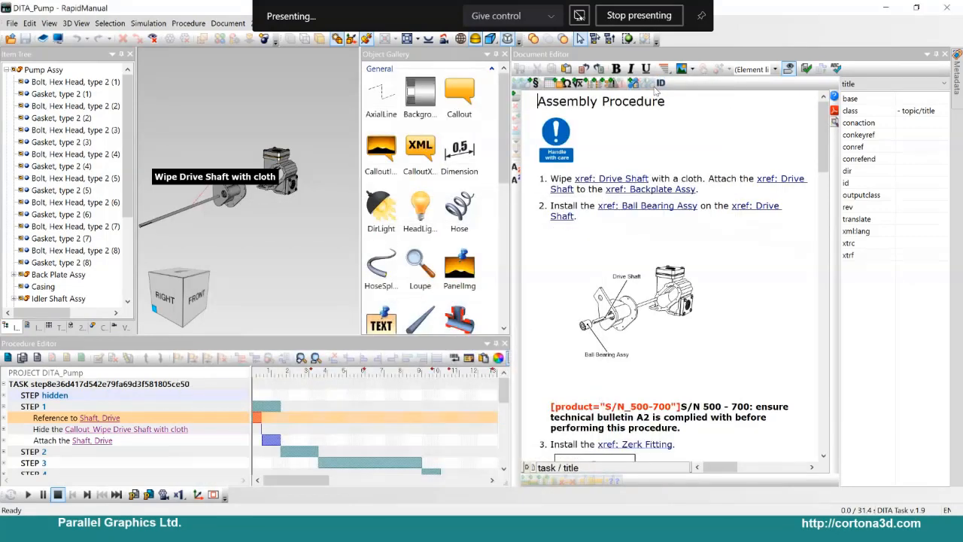
key(super)
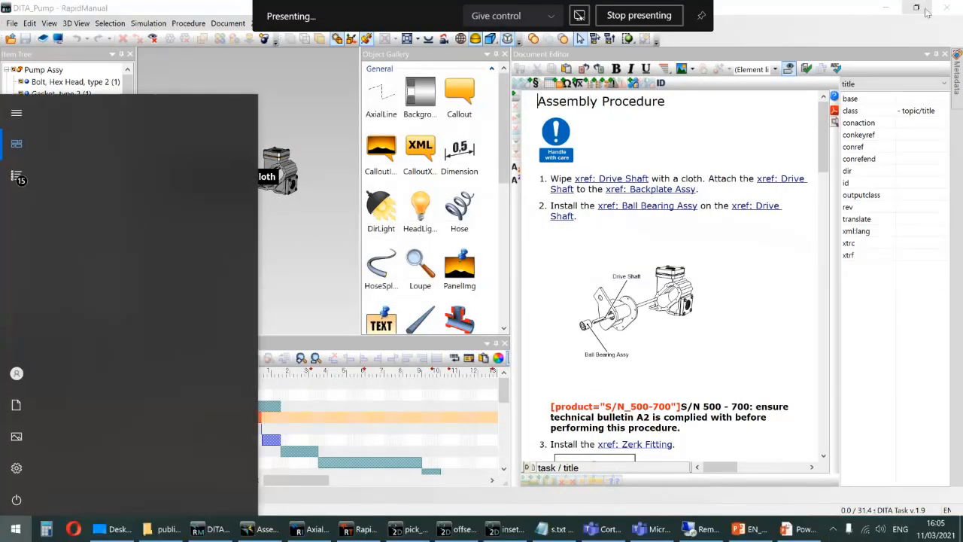
click(893, 8)
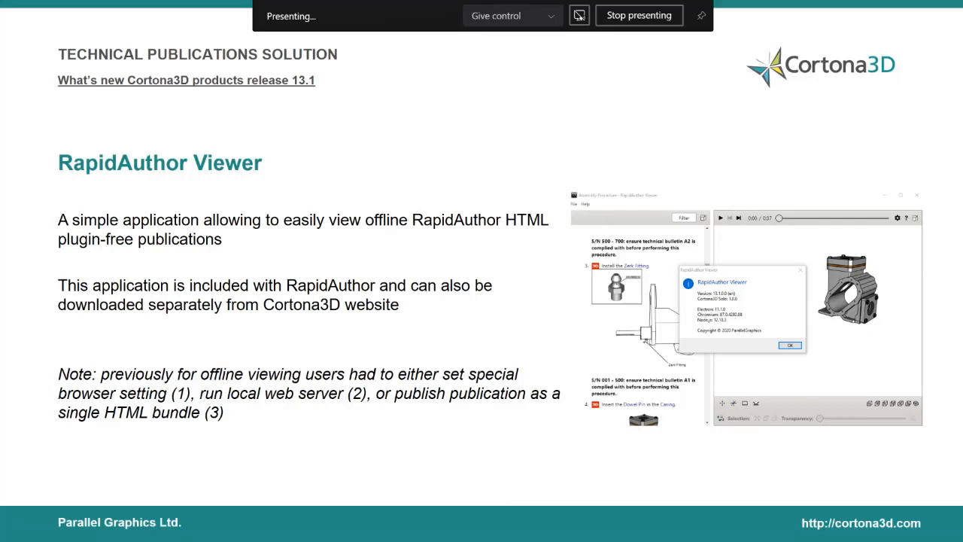
Switch to the "published" folder in File Explorer and open DITA_Pump.htm in the web browser
key(alt+Tab)
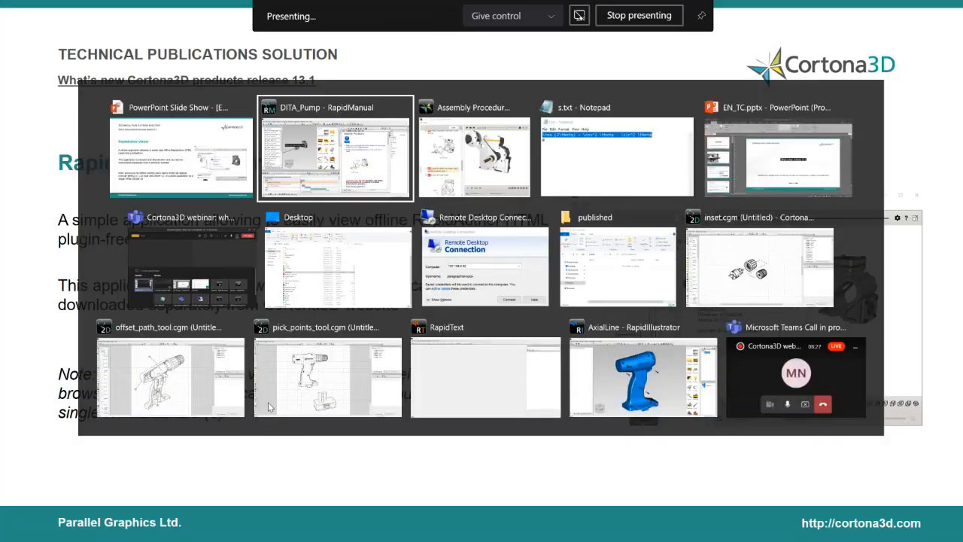
key(alt+Tab)
key(alt+Tab)
key(alt+Tab)
key(alt+Tab)
key(alt+Tab)
key(alt+Tab)
key(alt+Tab)
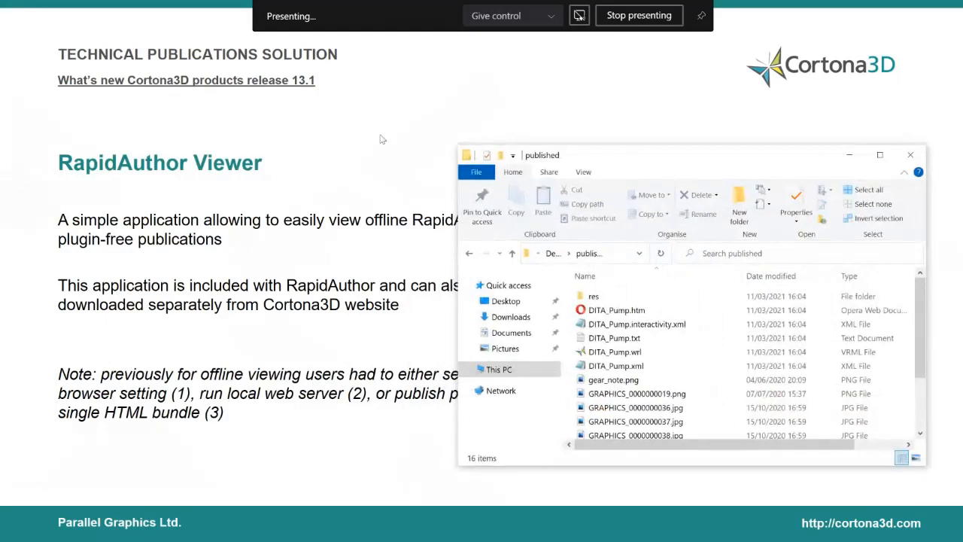
drag(636, 156, 335, 91)
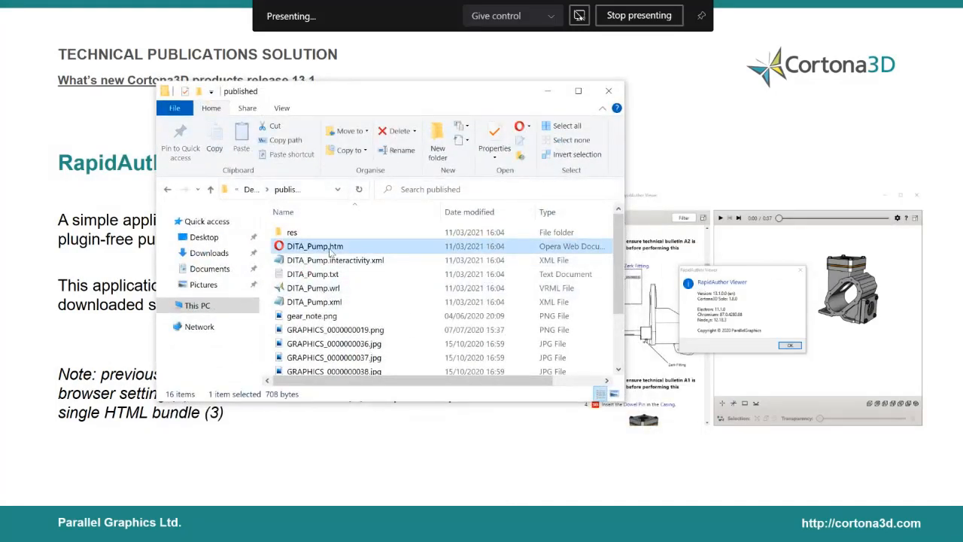
double_click(331, 252)
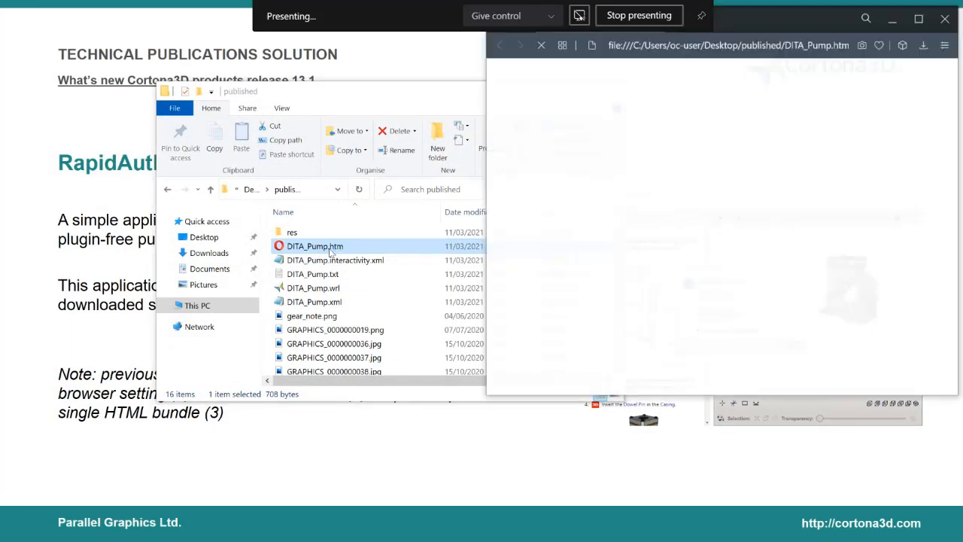
Reposition the browser window to view the local publication page, and dismiss both the browser and the "published" folder window
drag(765, 19, 334, 34)
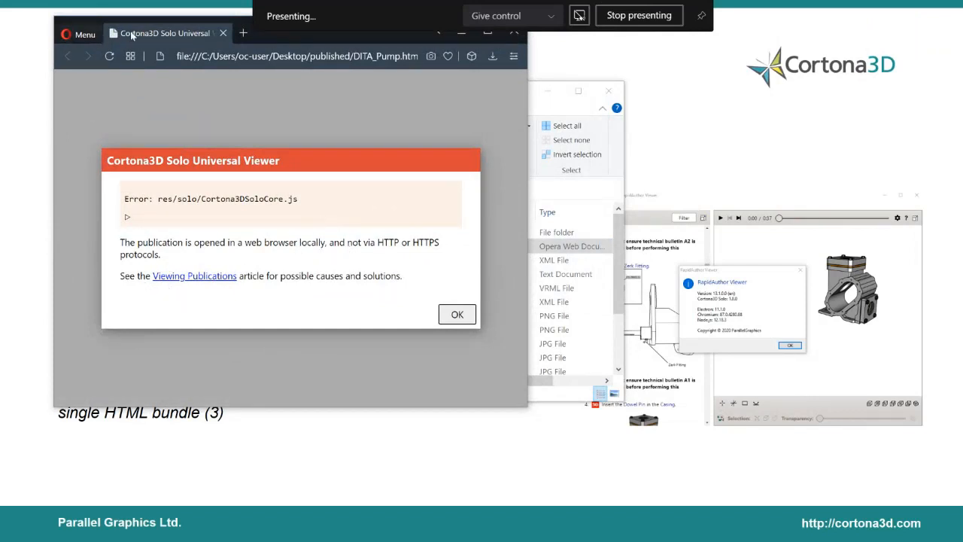
drag(278, 44, 278, 70)
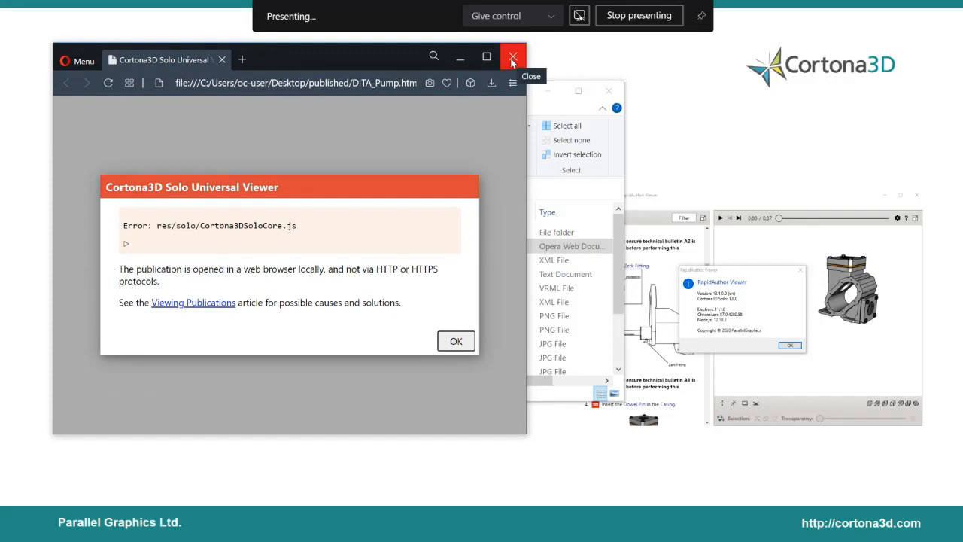
click(512, 60)
click(608, 91)
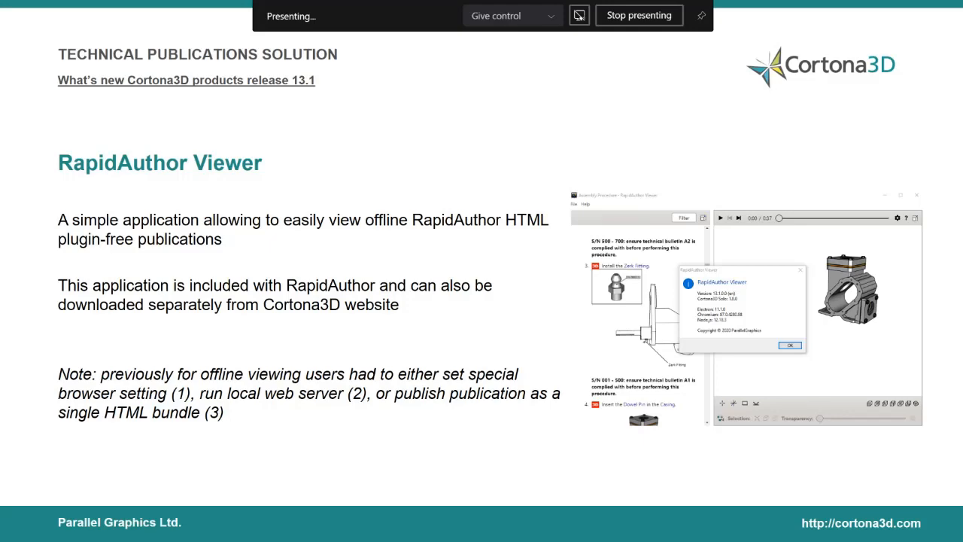
Advance the slide show to the Object gallery "CalloutXML" item slide and switch to RapidManual
key(Right)
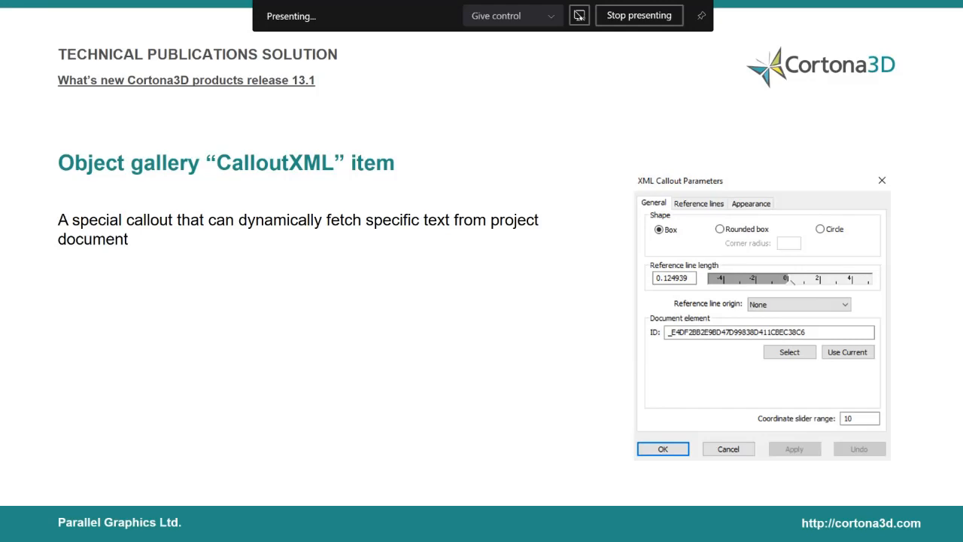
key(alt+Tab)
key(alt+Tab)
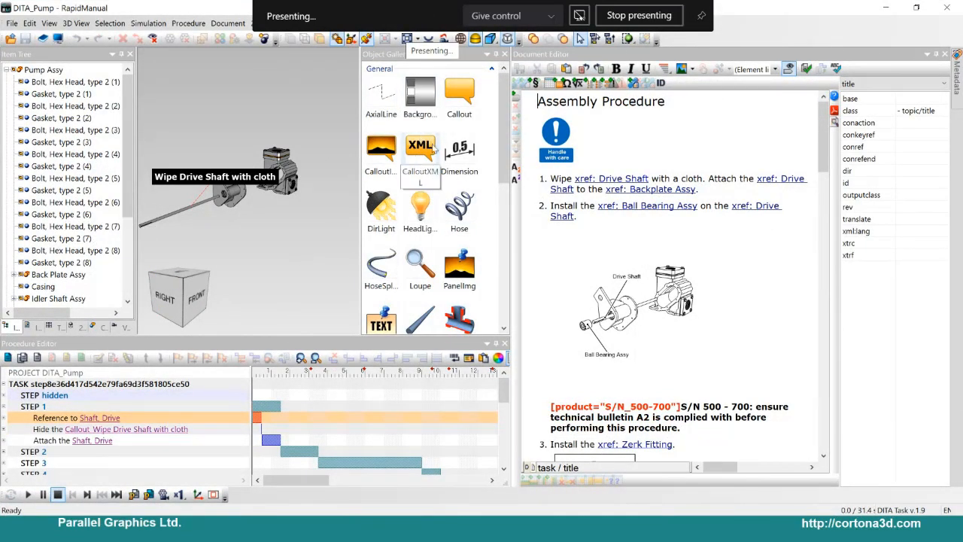
Move the procedure timeline to 3.3, at the end of STEP 2, and widen the 3D view to show the whole bulletin A1 callout
click(385, 55)
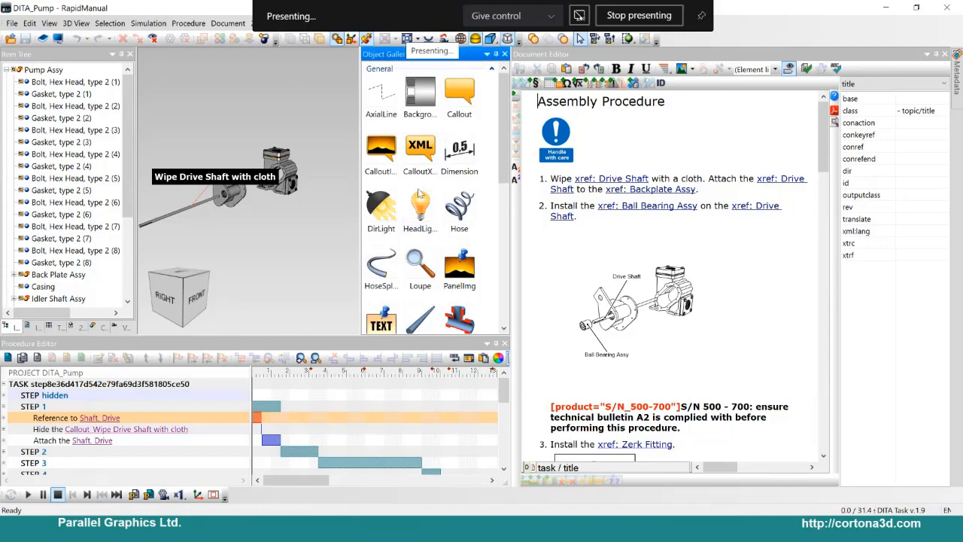
click(308, 374)
click(310, 374)
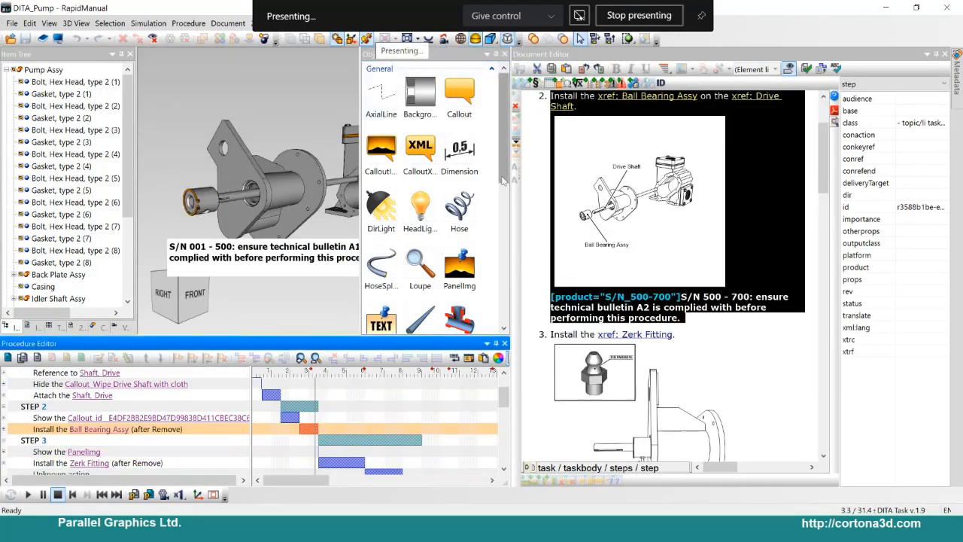
drag(510, 203, 646, 203)
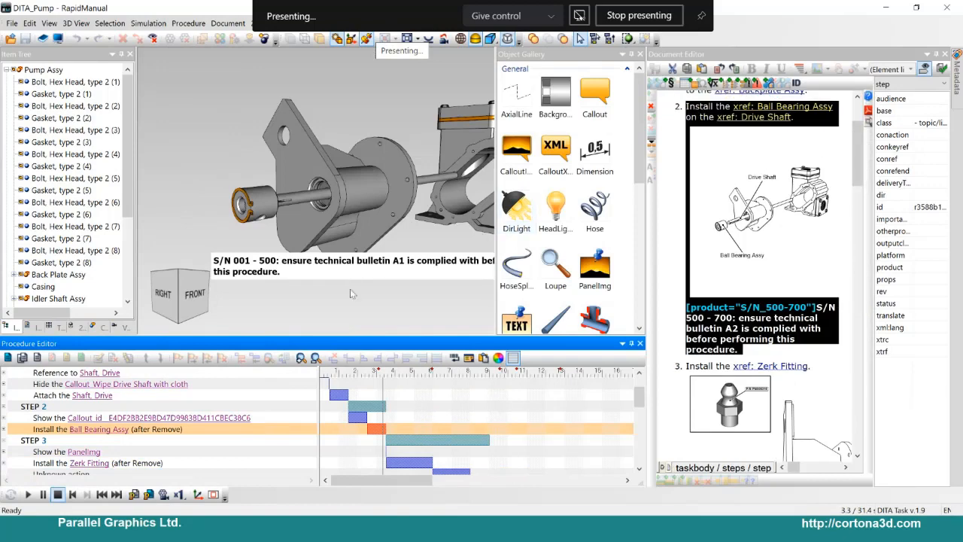
scroll(307, 275, down, 3)
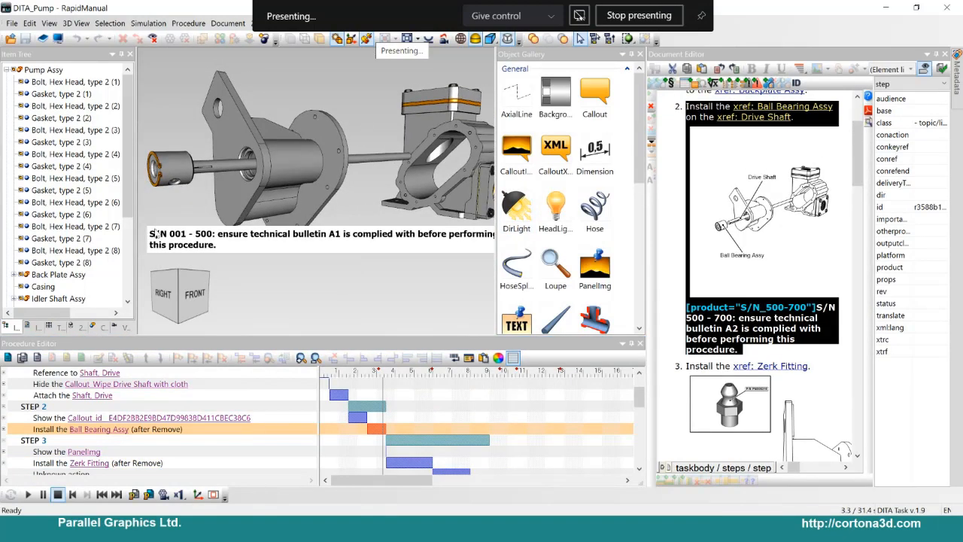
drag(344, 294, 322, 247)
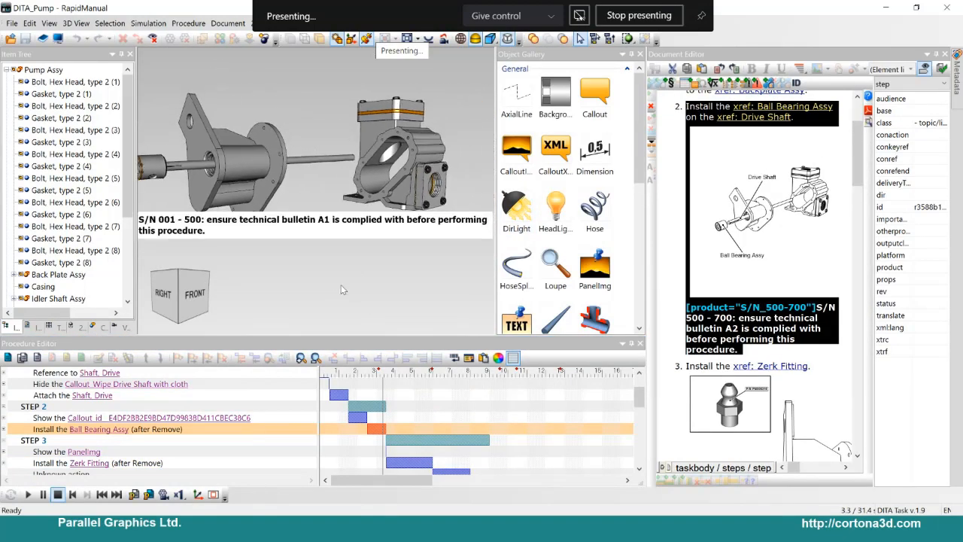
Open the XML Callout Parameters of the bulletin A1 callout and select its linked document element
click(310, 227)
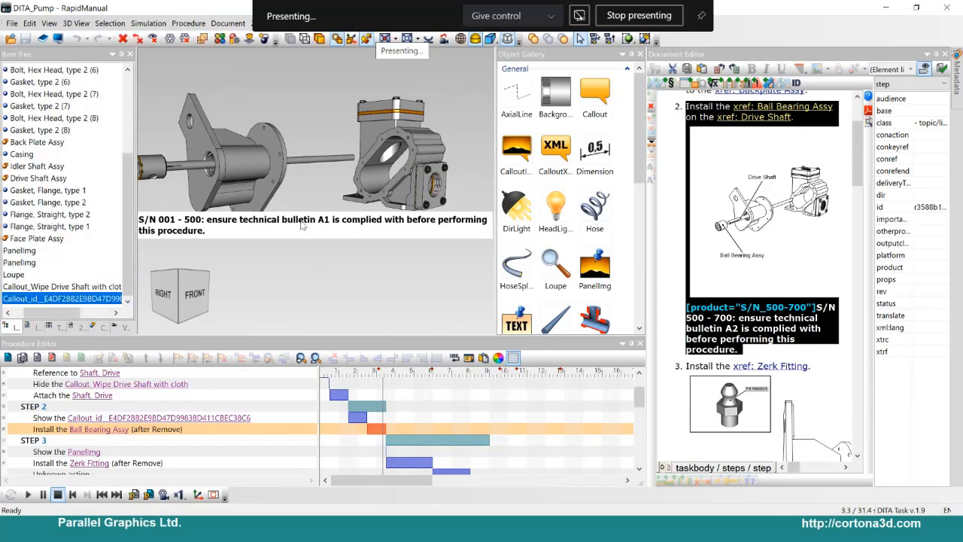
click(234, 42)
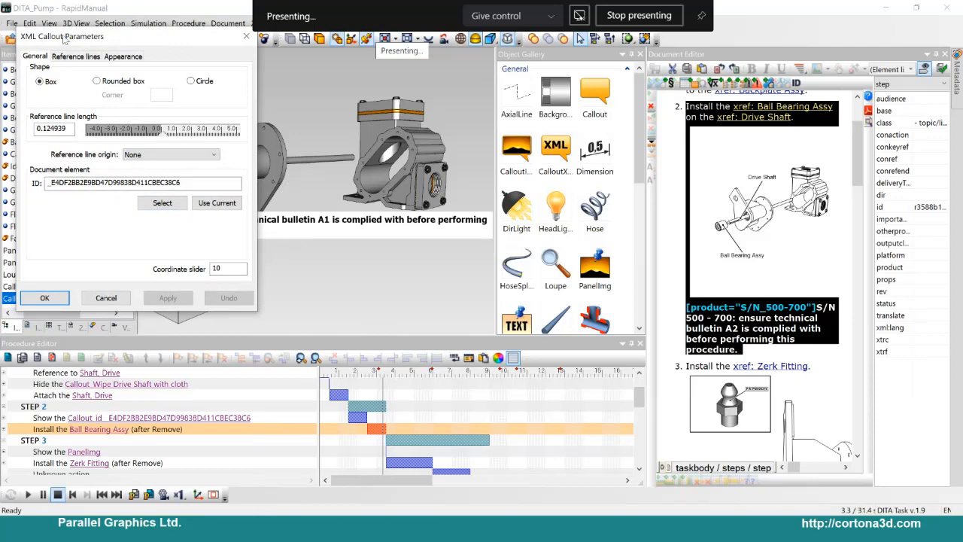
click(162, 203)
scroll(797, 394, down, 2)
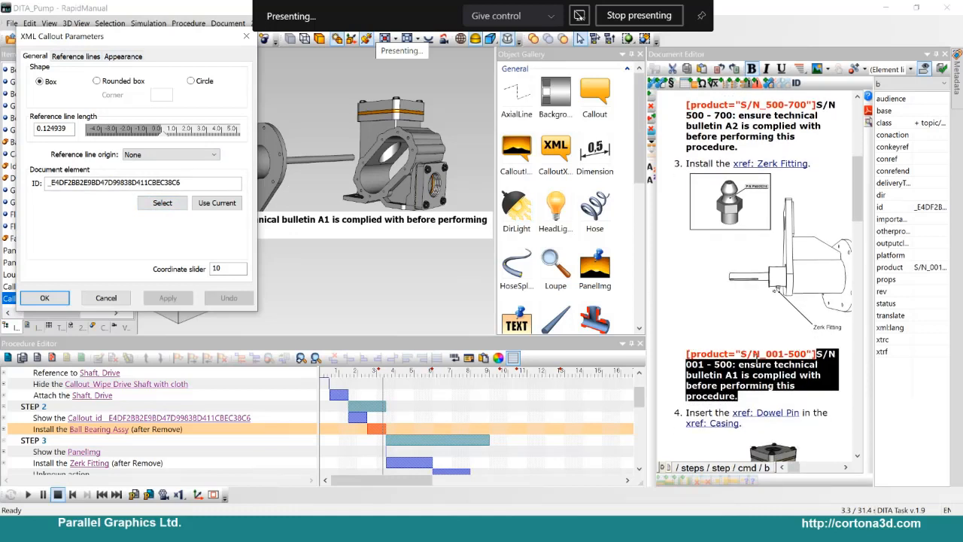
Append "-updated text" to the S/N 001 - 500 bulletin sentence, close the callout parameters and save the document
click(733, 402)
click(766, 404)
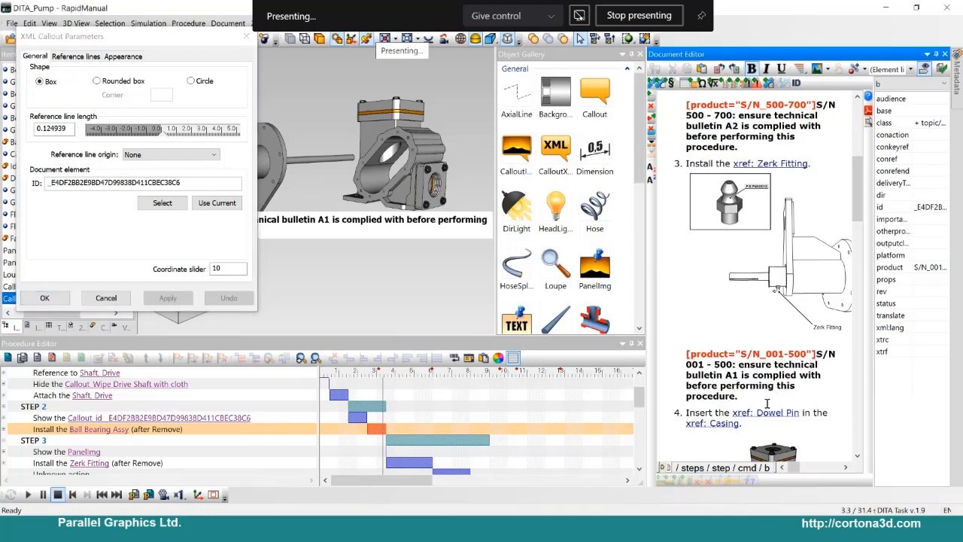
text(-updated text)
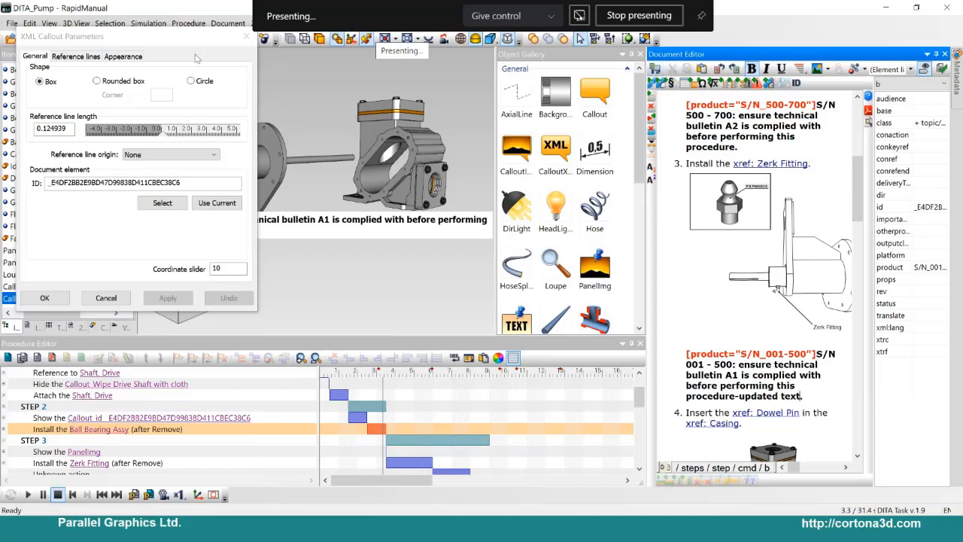
click(247, 38)
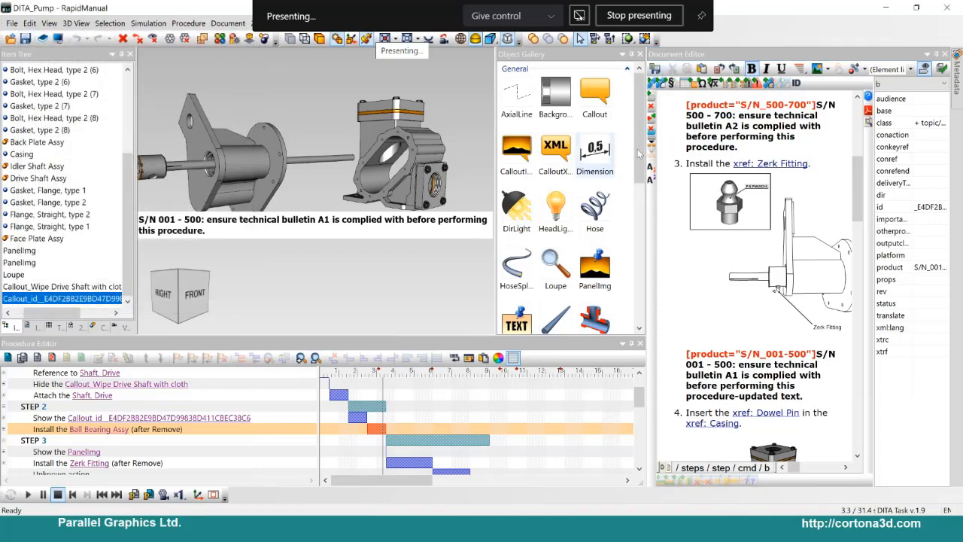
click(655, 69)
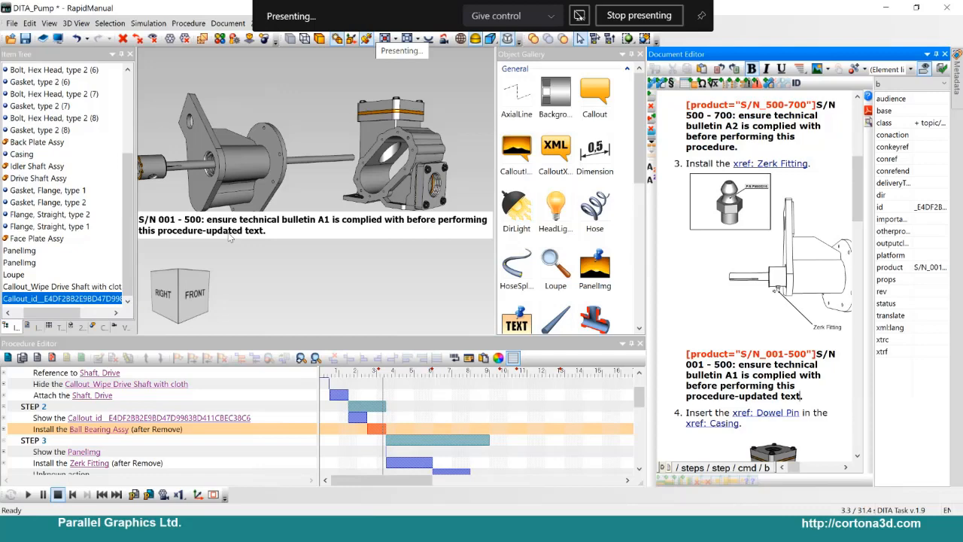
Advance the slide show to the Object gallery "AxialLine" item slide and switch to the AxialLine project in RapidIllustrator
key(alt+Tab)
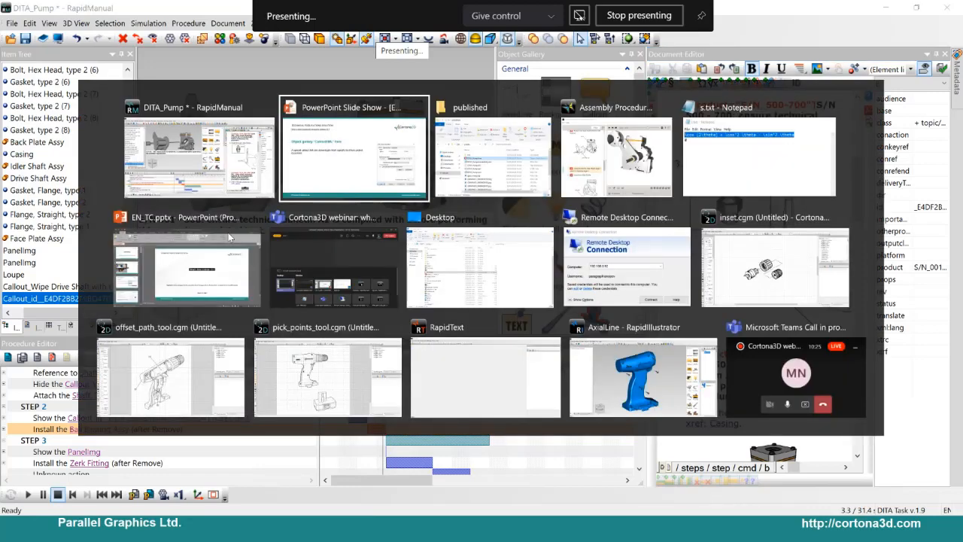
key(Right)
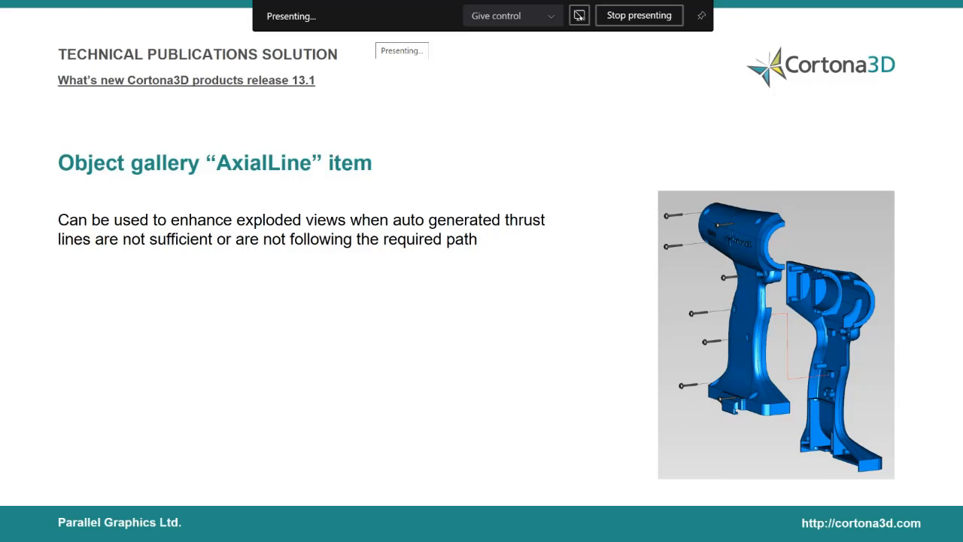
key(alt+Tab)
key(alt+Tab)
key(alt+Tab)
key(alt+Tab)
key(alt+Tab)
key(alt+Tab)
key(alt+Tab)
key(alt+Tab)
key(alt+Tab)
key(alt+Tab)
key(alt+Tab)
key(alt+Tab)
key(alt+Tab)
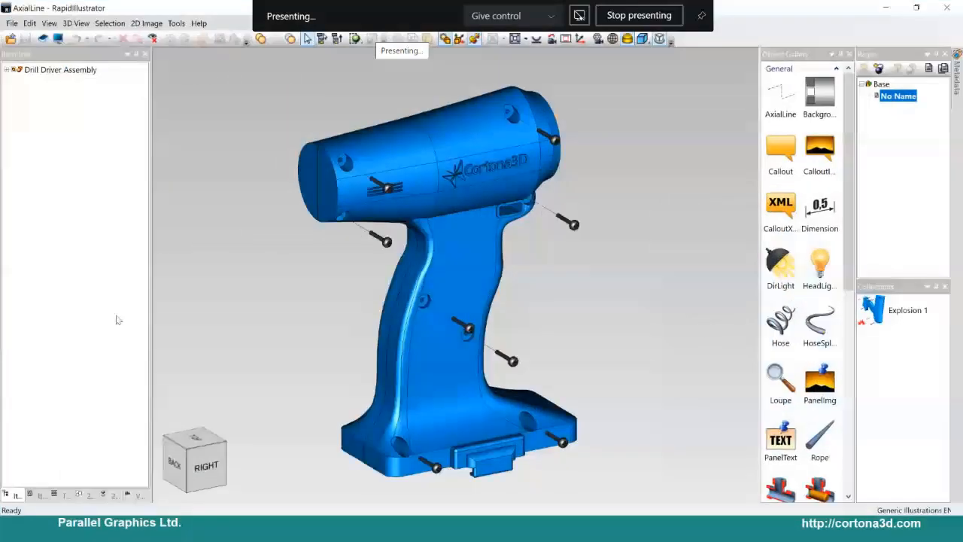
Widen the Object Gallery panel and view the program's version information
drag(758, 197, 725, 193)
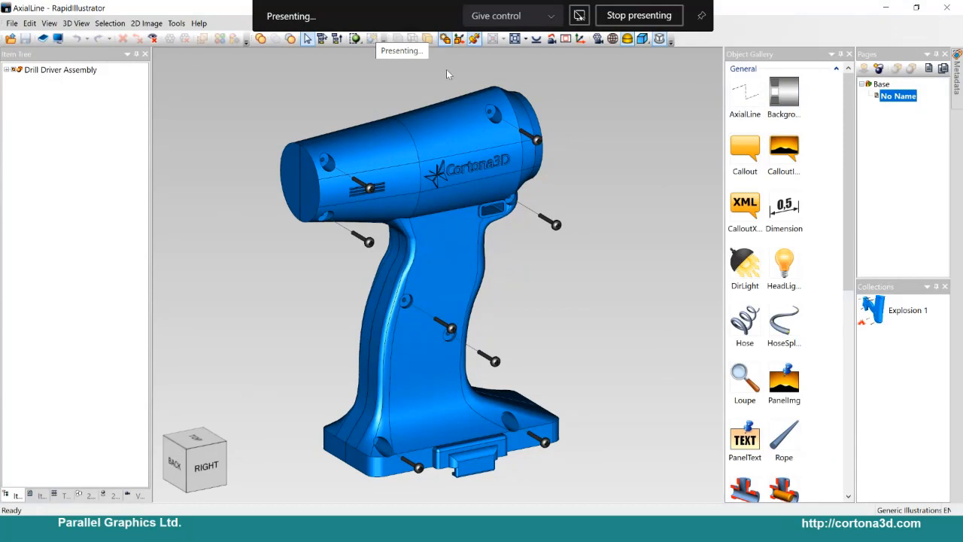
click(198, 23)
click(207, 55)
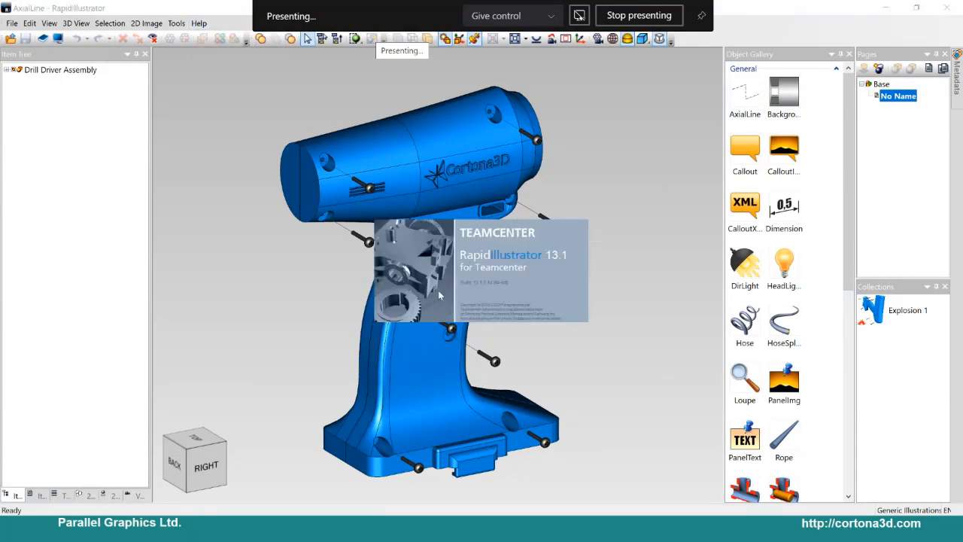
click(515, 277)
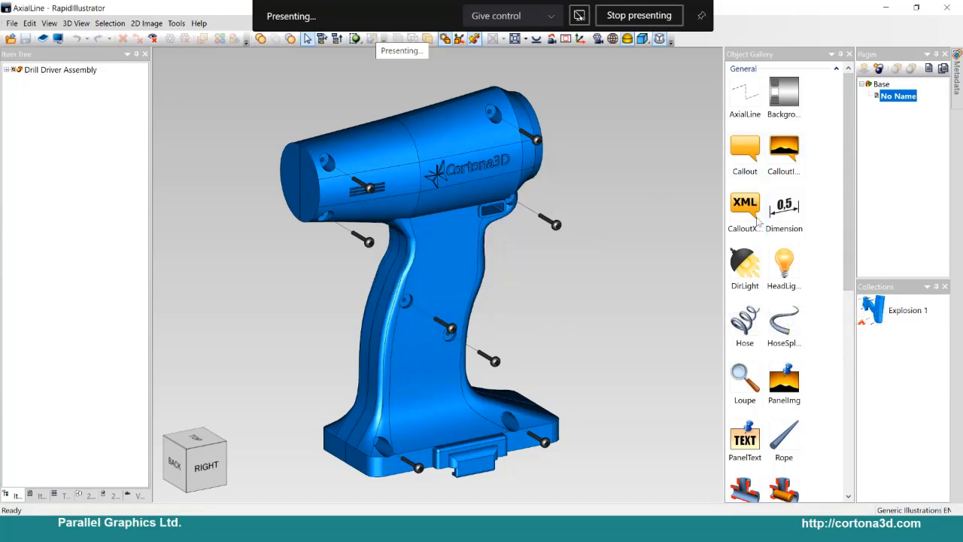
Select the items of the Explosion 1 collection, inspect the exploded screws from the back, and clear the selection
click(917, 320)
drag(526, 312, 550, 342)
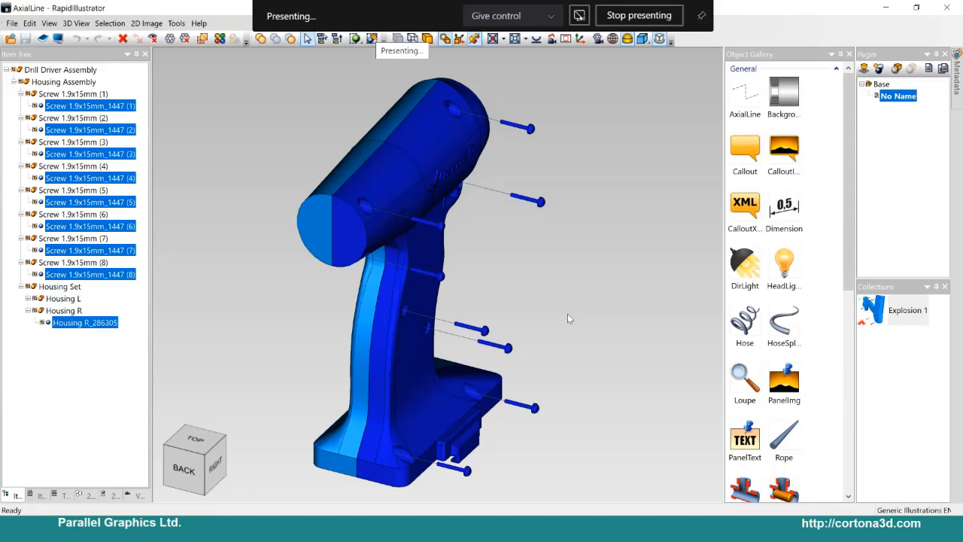
click(568, 314)
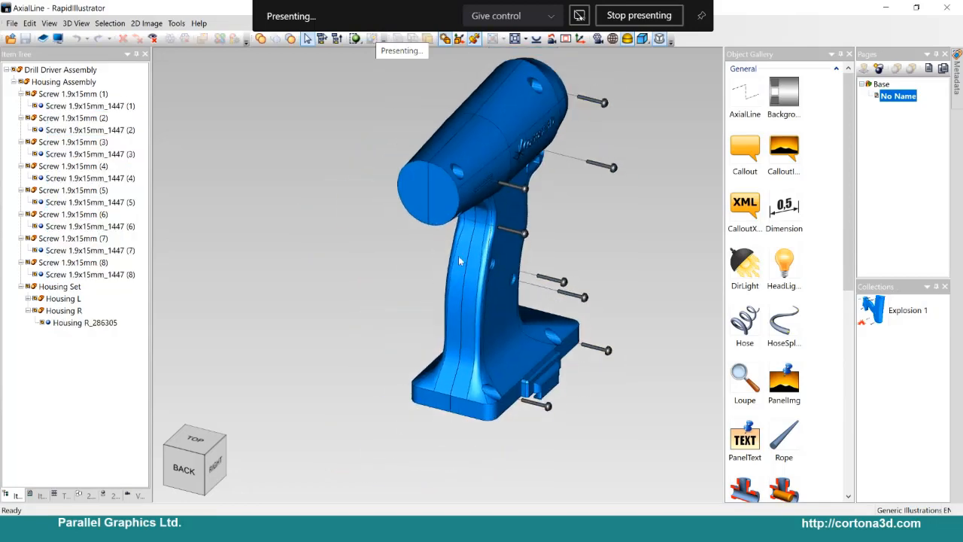
Pull the Housing L half away from the Housing R half using Set Position and accept the new position
click(459, 259)
click(29, 23)
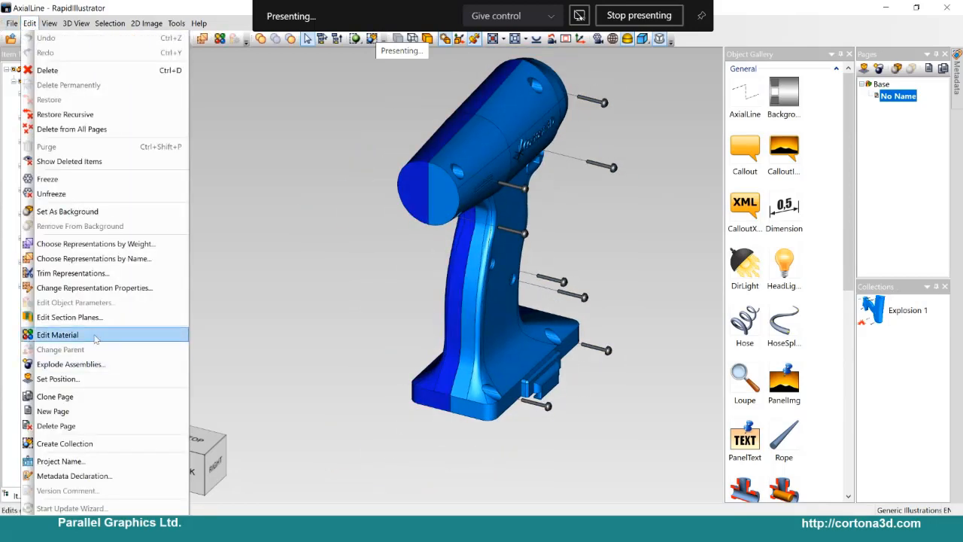
click(90, 380)
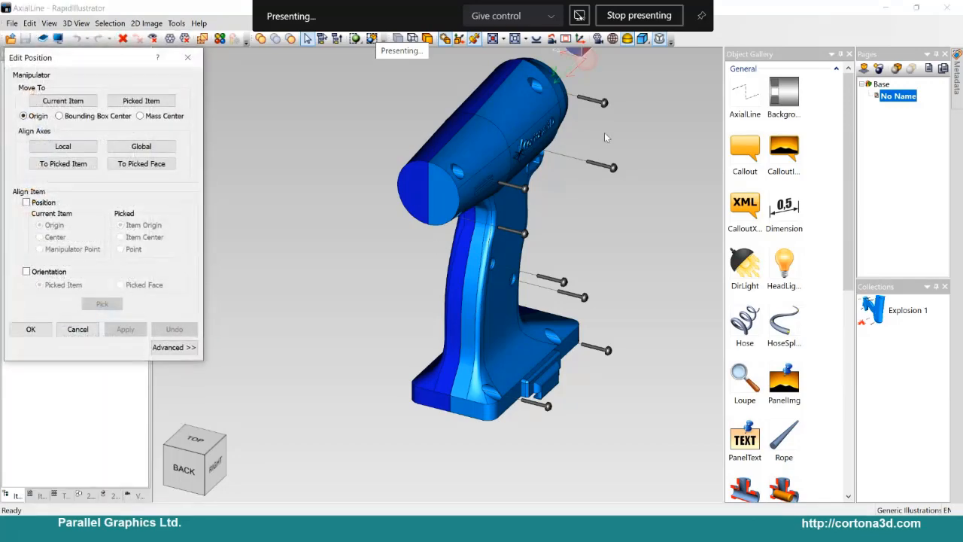
drag(563, 72, 518, 173)
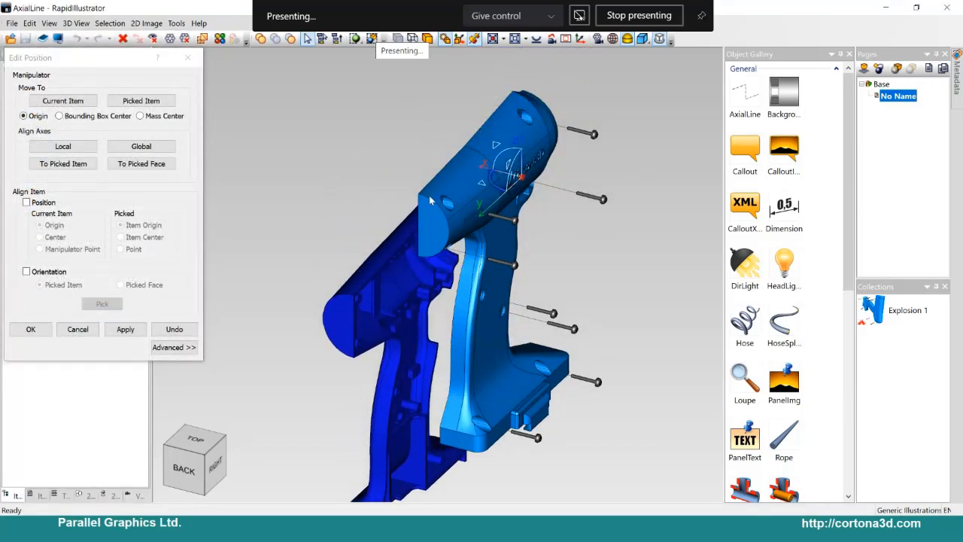
click(31, 328)
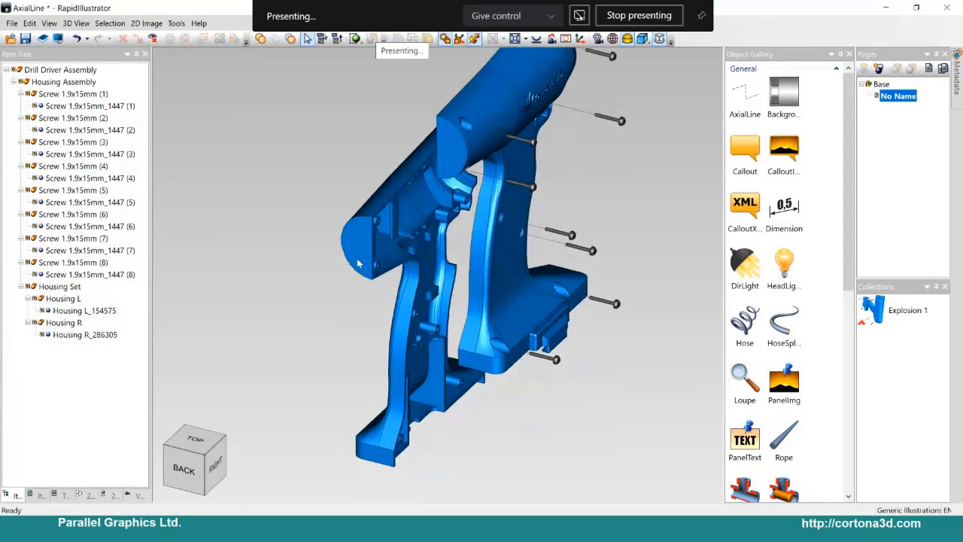
Add an AxialLine object to the scene and pick its Point 1 on the inside of the Housing L grip
drag(744, 97, 449, 168)
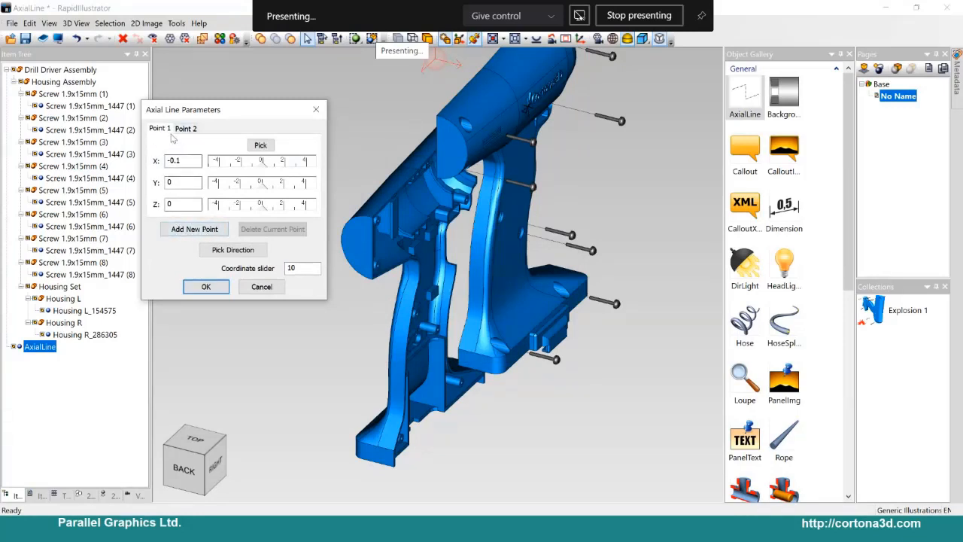
drag(238, 117, 175, 88)
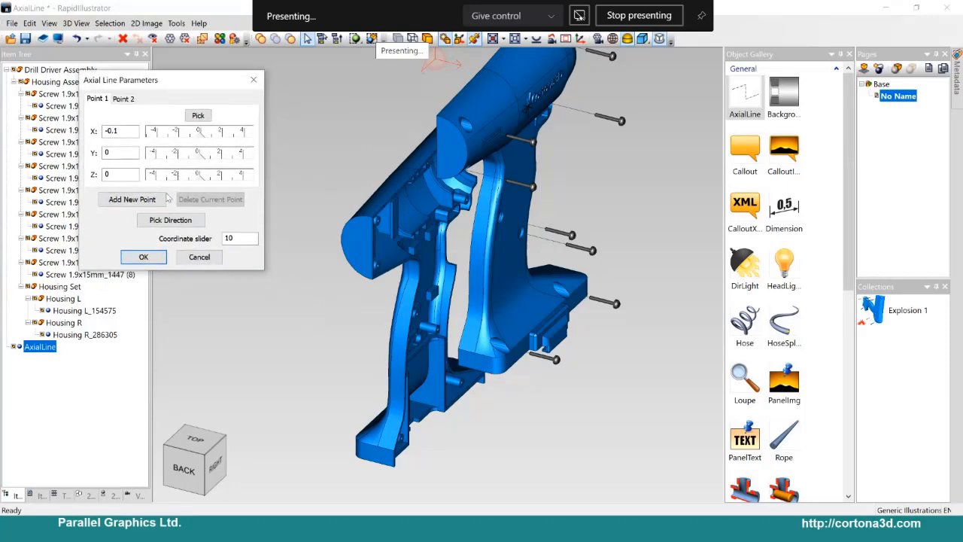
click(427, 333)
scroll(427, 333, up, 5)
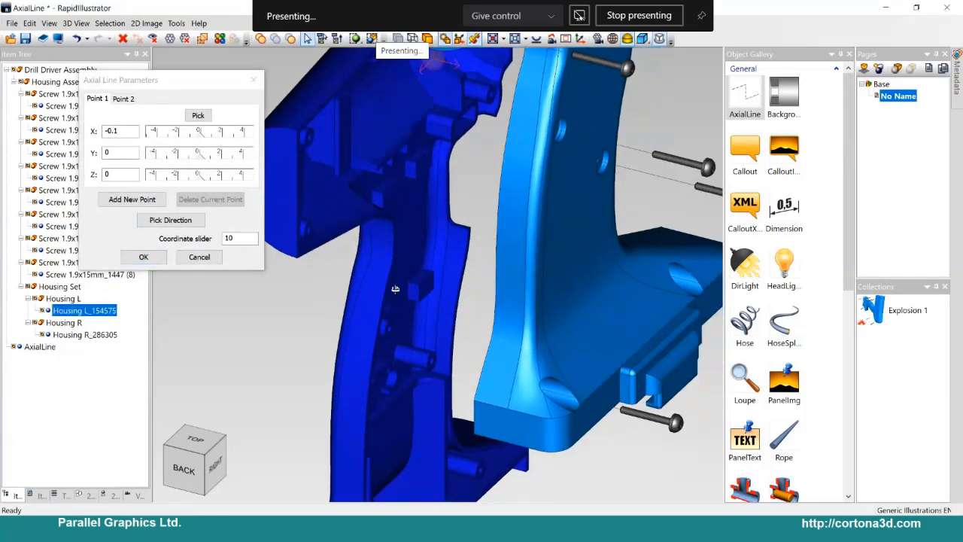
click(198, 116)
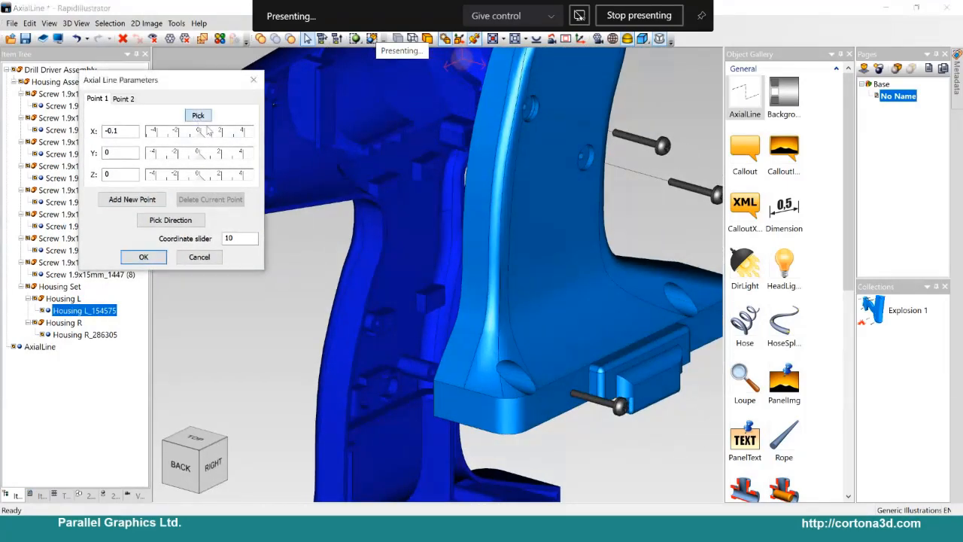
click(433, 302)
Pick Point 2 of the AxialLine on the Housing R half and accept the axial line parameters
drag(377, 261, 248, 143)
click(123, 99)
click(198, 116)
click(517, 83)
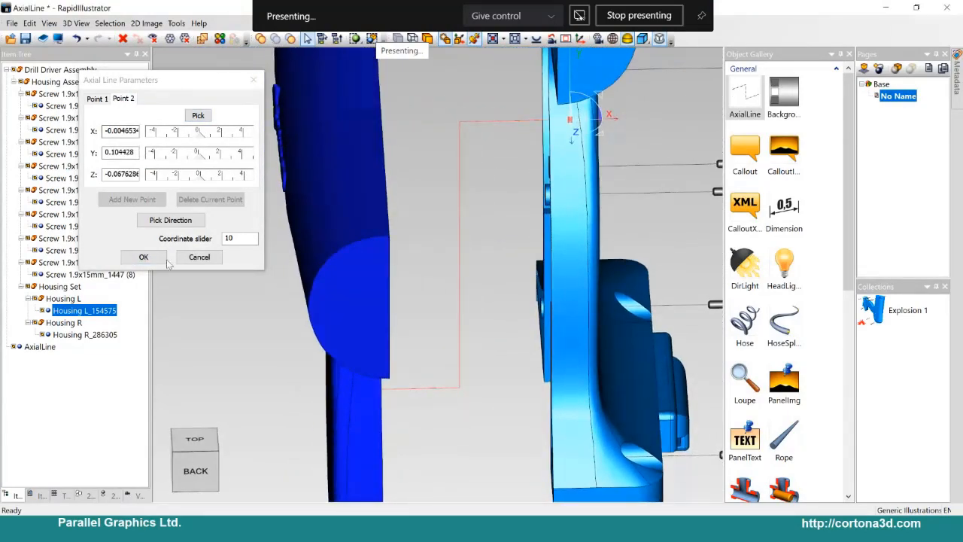
click(143, 256)
drag(466, 271, 490, 258)
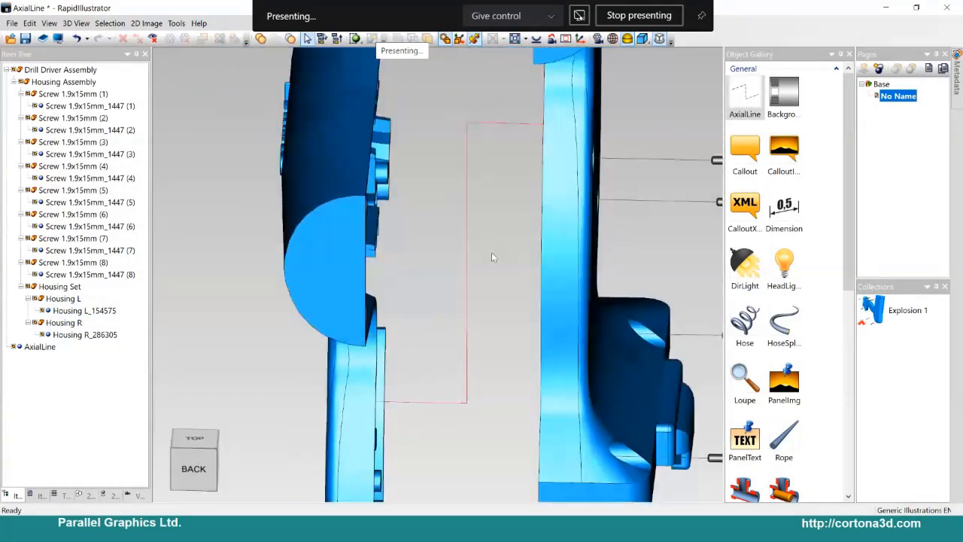
Raise the Housing L half slightly along the manipulator's Z axis using Set Position and accept it
click(43, 349)
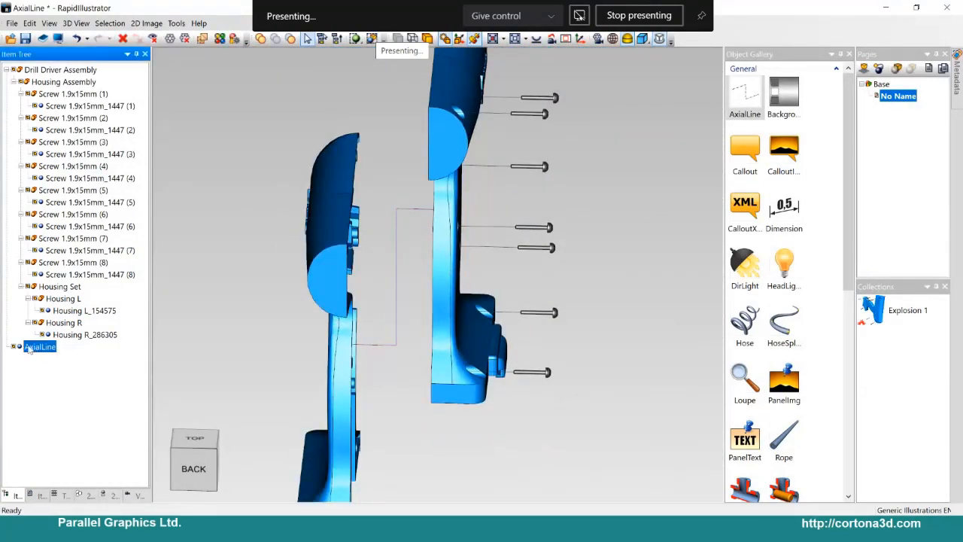
drag(398, 299, 321, 255)
click(321, 255)
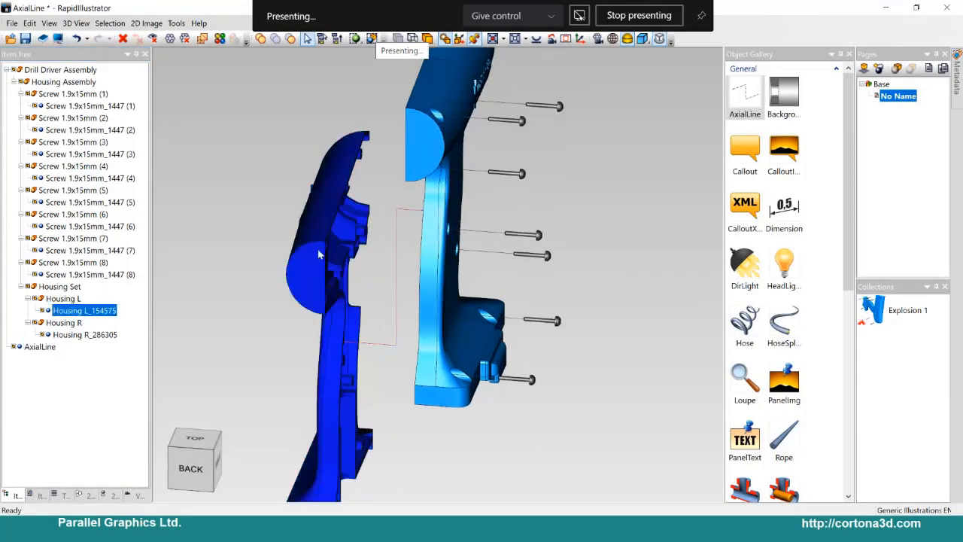
click(30, 24)
click(56, 379)
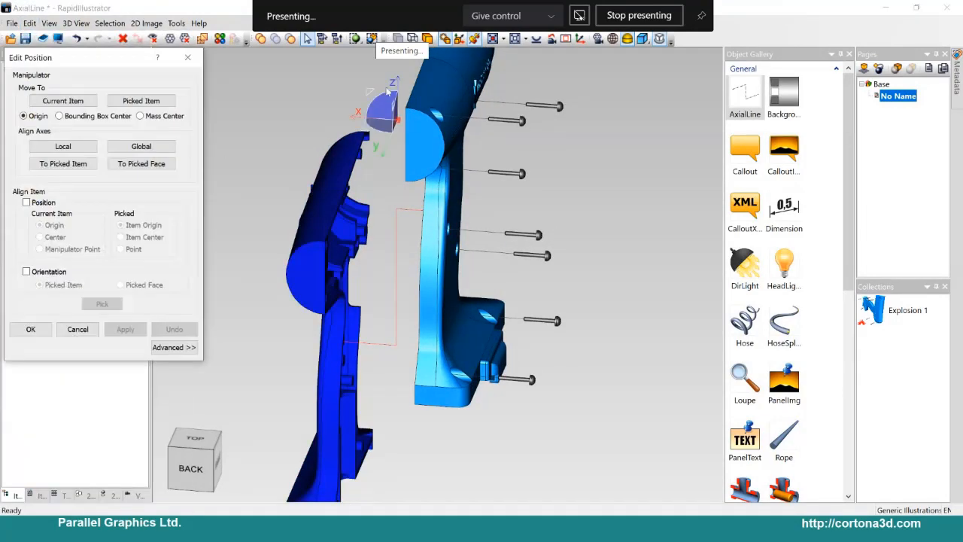
drag(388, 91, 403, 73)
click(30, 329)
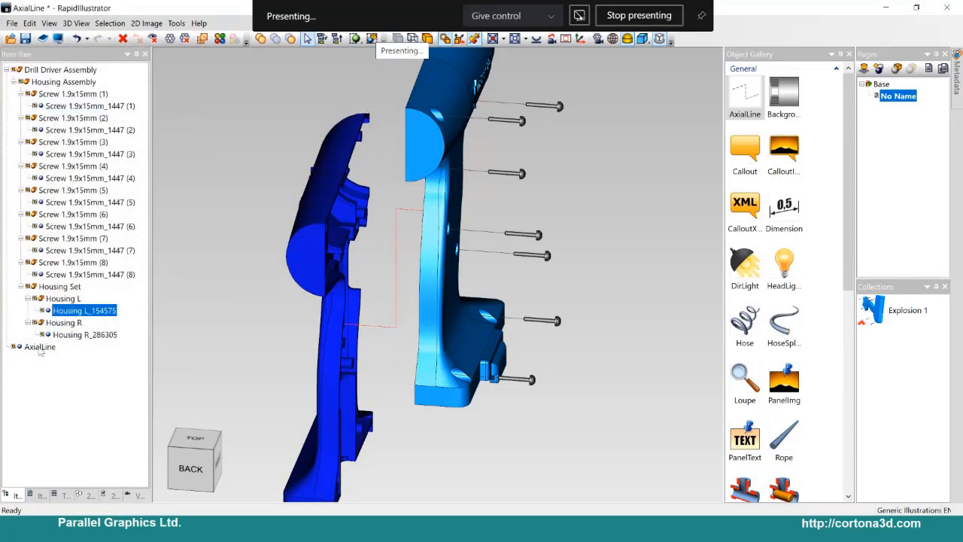
Add a new point to the AxialLine and adjust Point 2 midway between the housing halves, at about X -0.0174, Y 0.1043, Z -0.0372
click(41, 347)
click(234, 40)
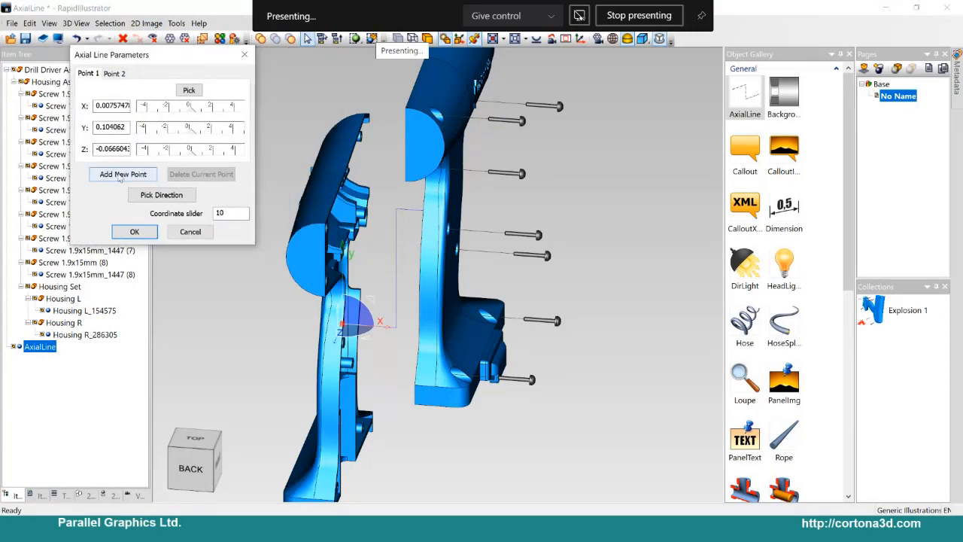
click(120, 174)
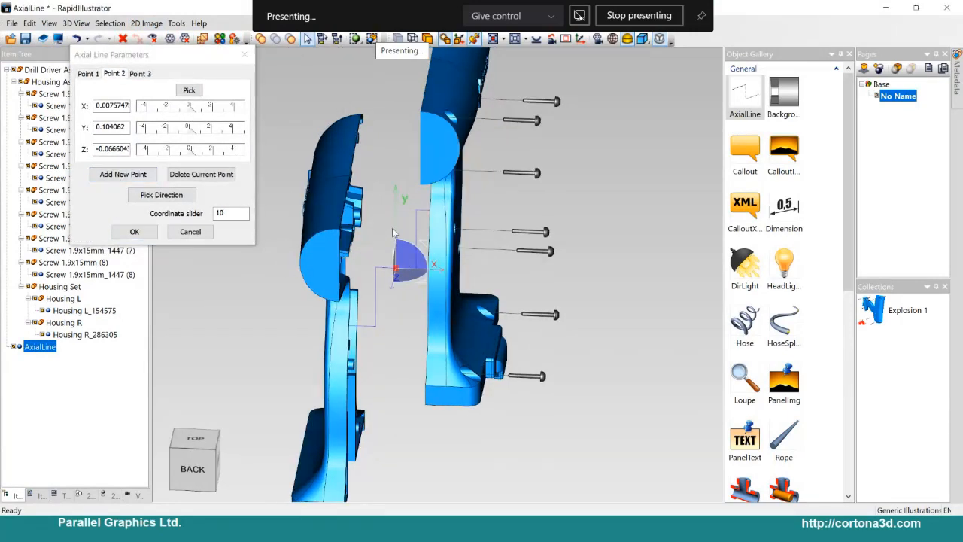
drag(398, 249, 397, 260)
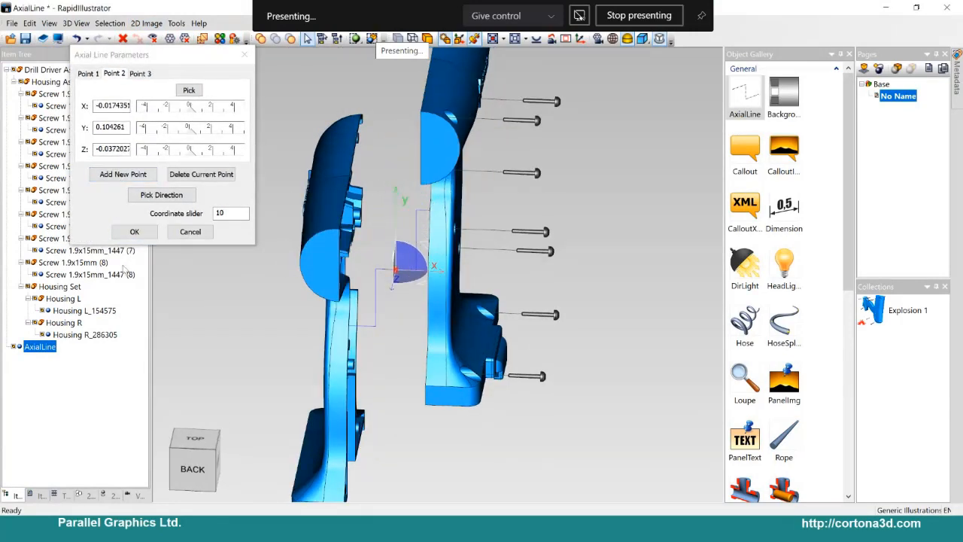
click(133, 232)
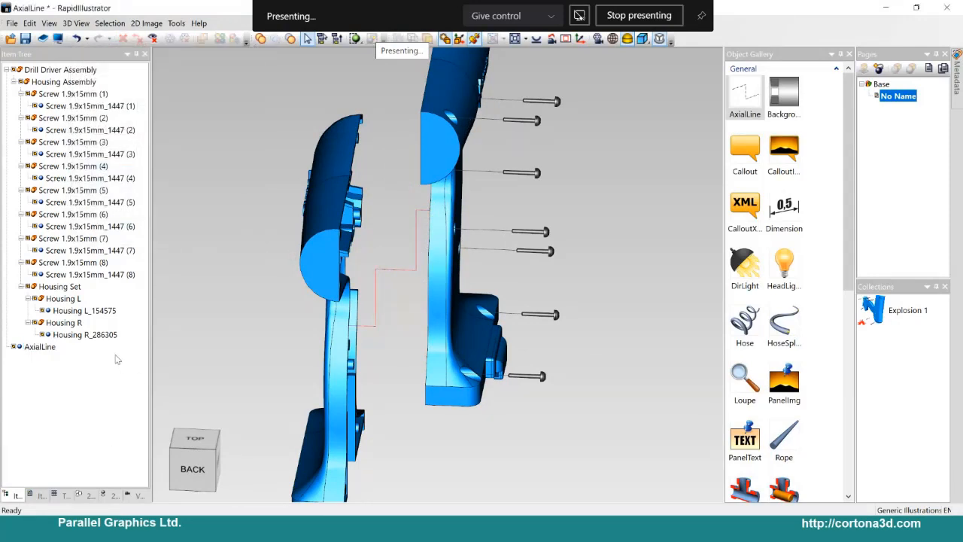
Generate a 2D image of the current view, replace the page's attached image with it, examine the axial lines up close and accept
click(42, 347)
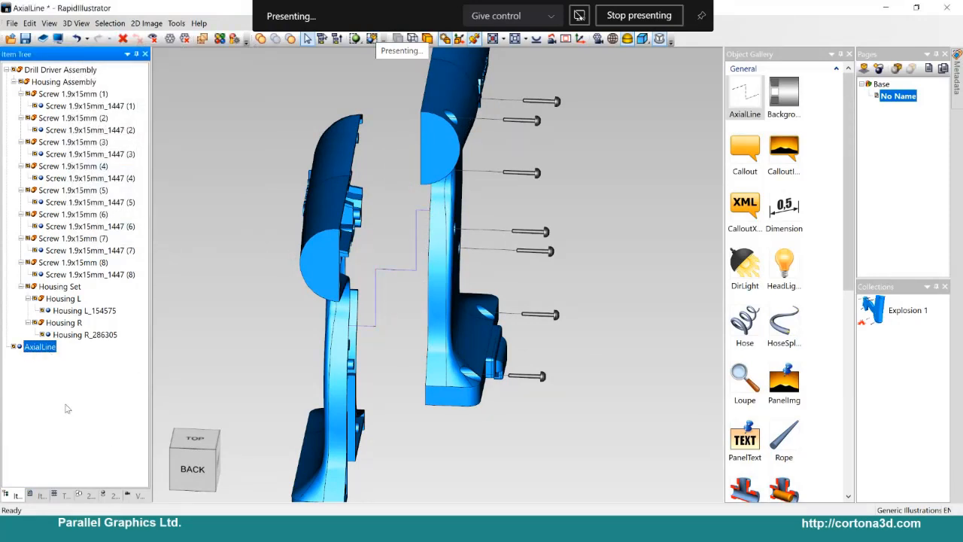
click(110, 497)
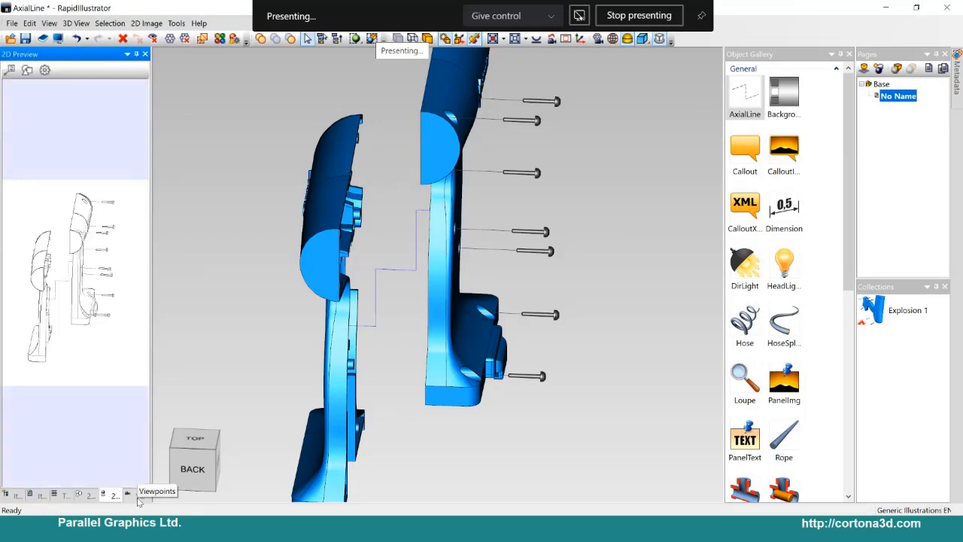
click(27, 69)
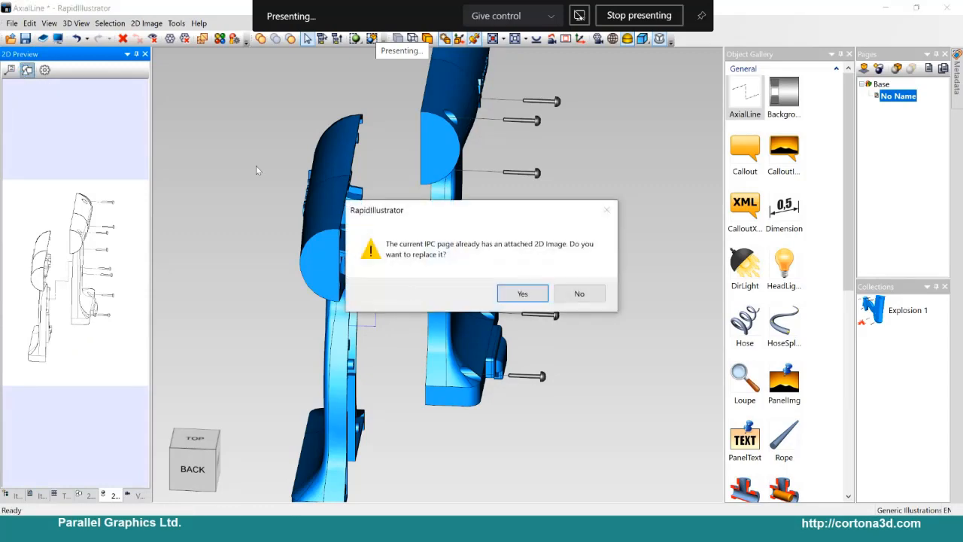
click(521, 294)
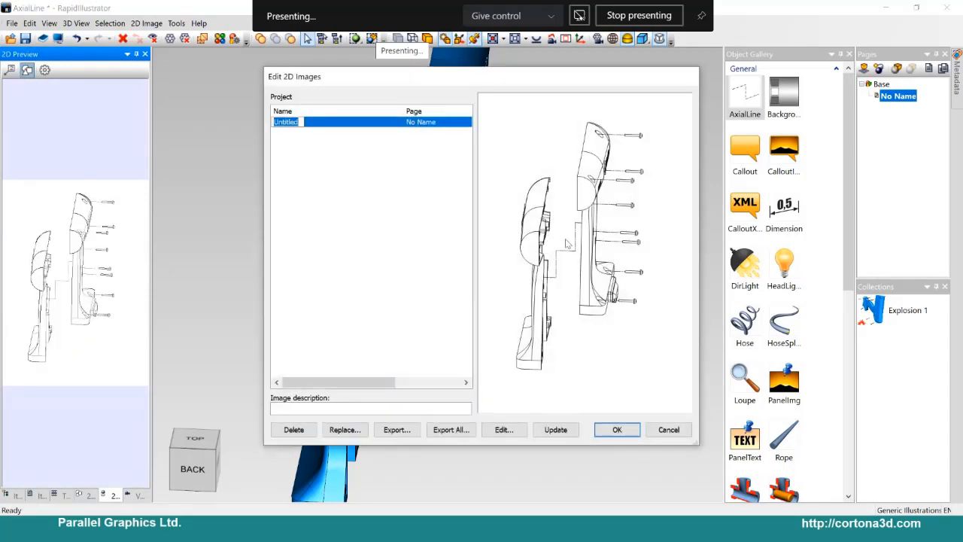
scroll(567, 243, up, 5)
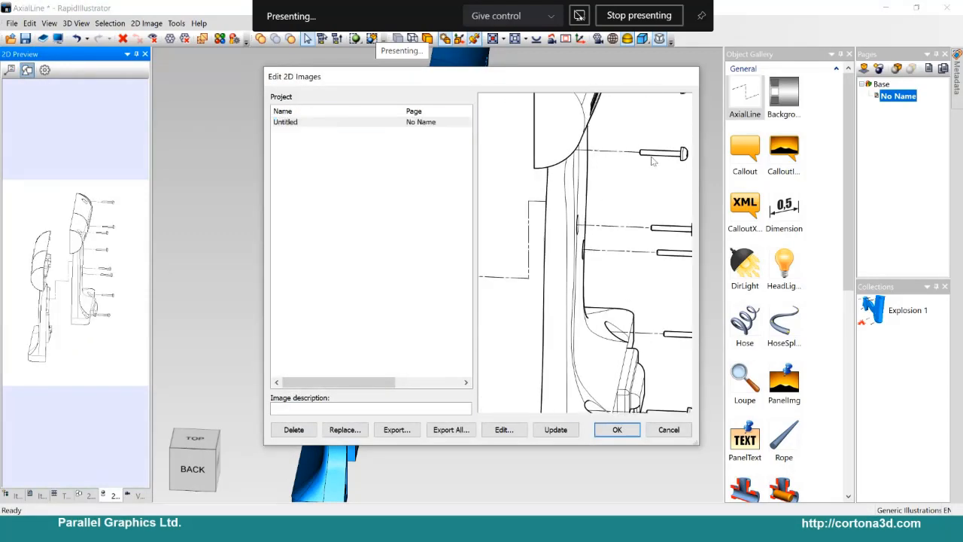
scroll(539, 226, down, 4)
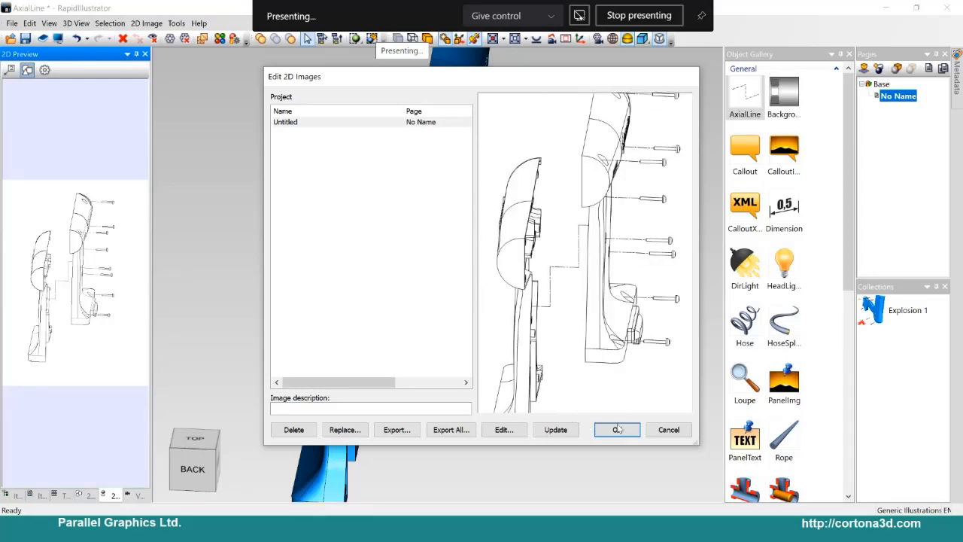
click(617, 429)
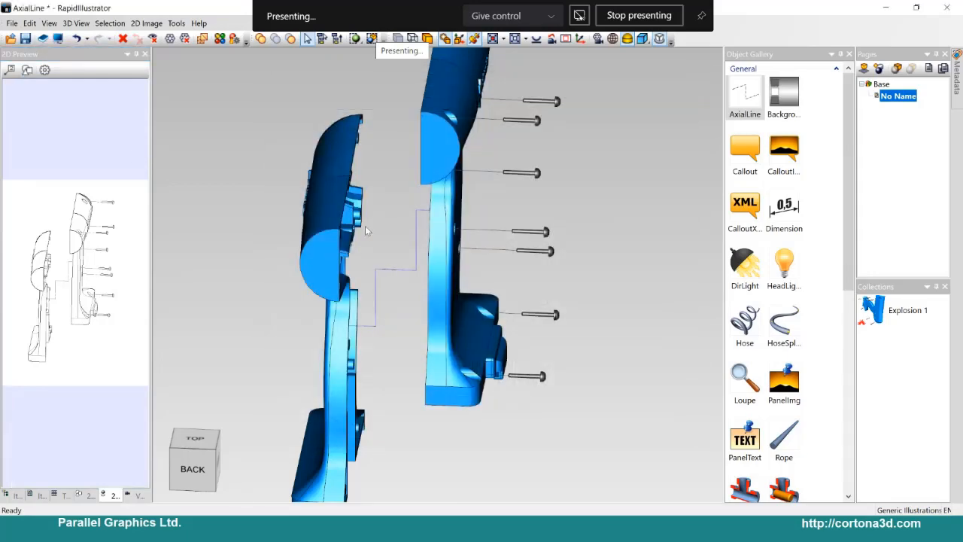
Show the slide on fluid/gas flow animation of the "HoseSpline" gallery item and switch to the DITA_Pump project in RapidManual
key(alt+Tab)
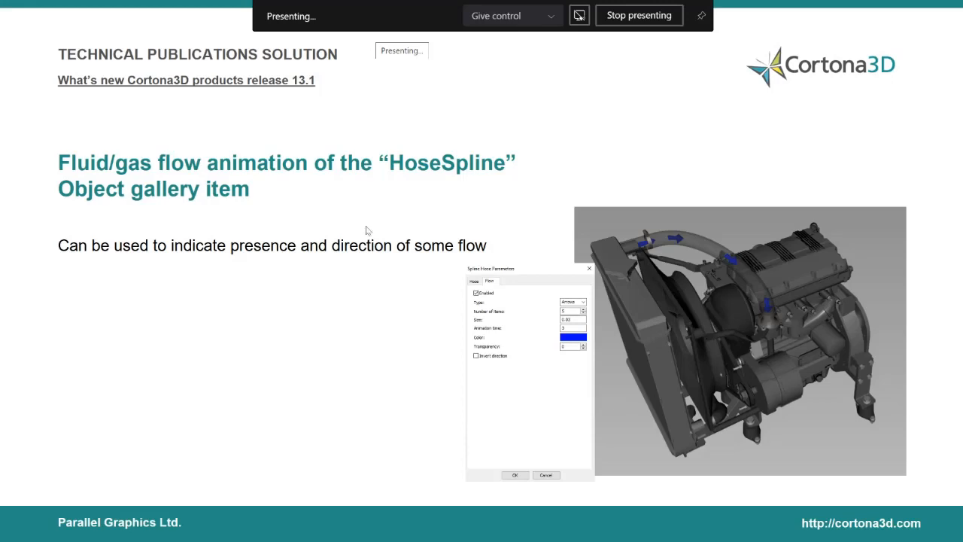
key(alt+Tab)
key(alt+Tab)
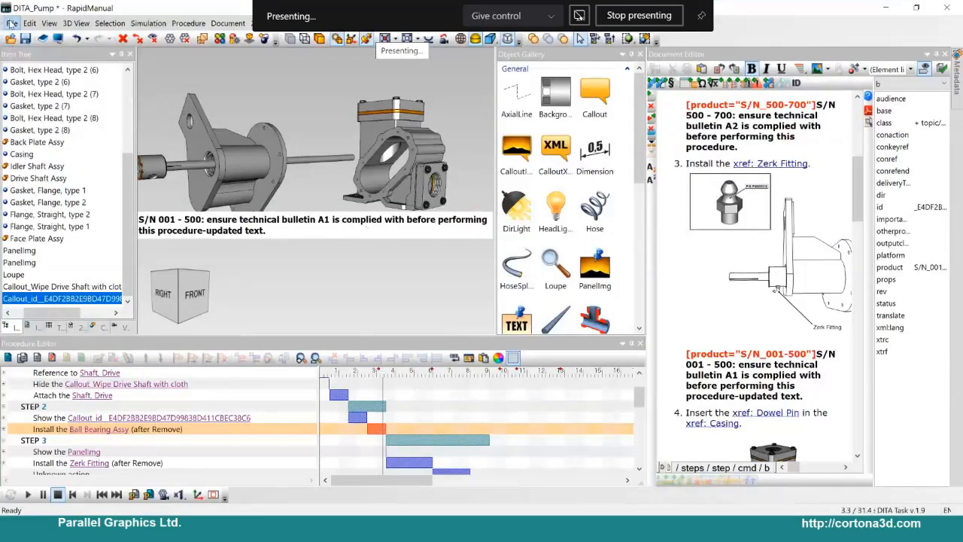
Open the HoseSpline project from the WN working space and view the engine's upper hose from the right side
click(11, 23)
click(30, 50)
click(497, 287)
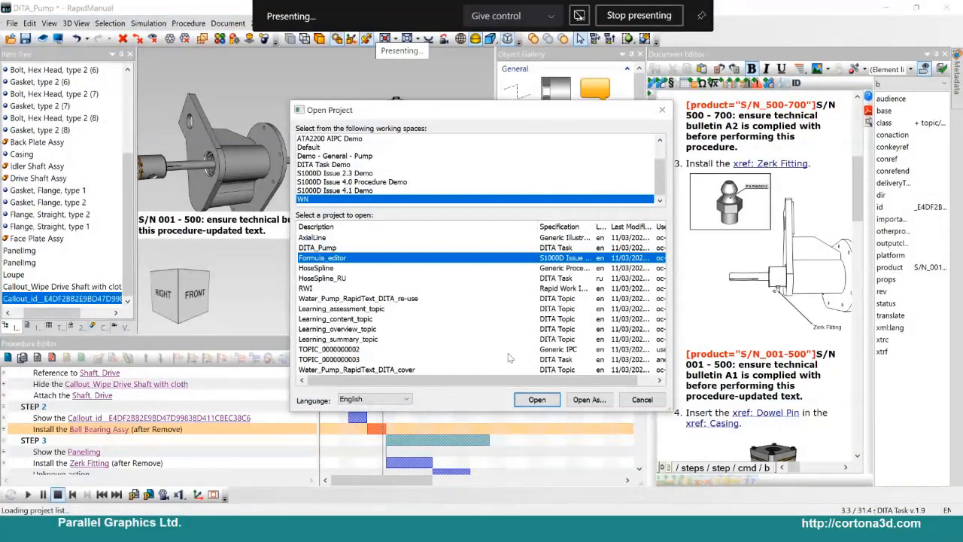
key(Down)
key(Return)
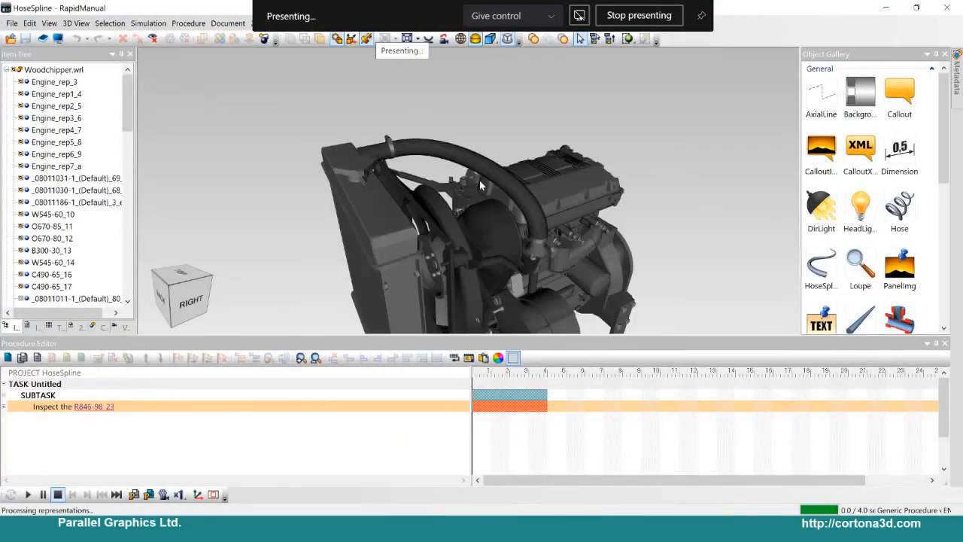
drag(479, 180, 513, 164)
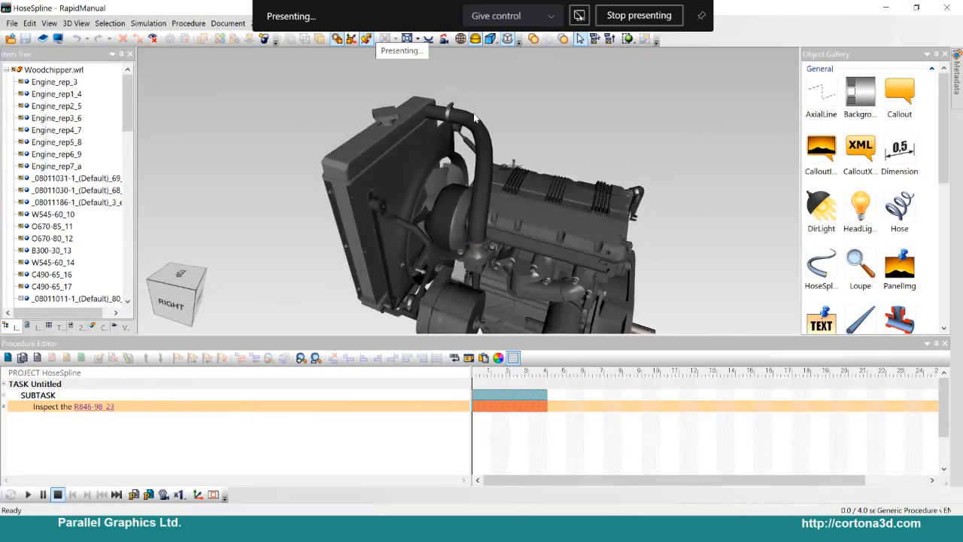
Select the engine's upper hose and set its material transparency to 0.5
click(439, 114)
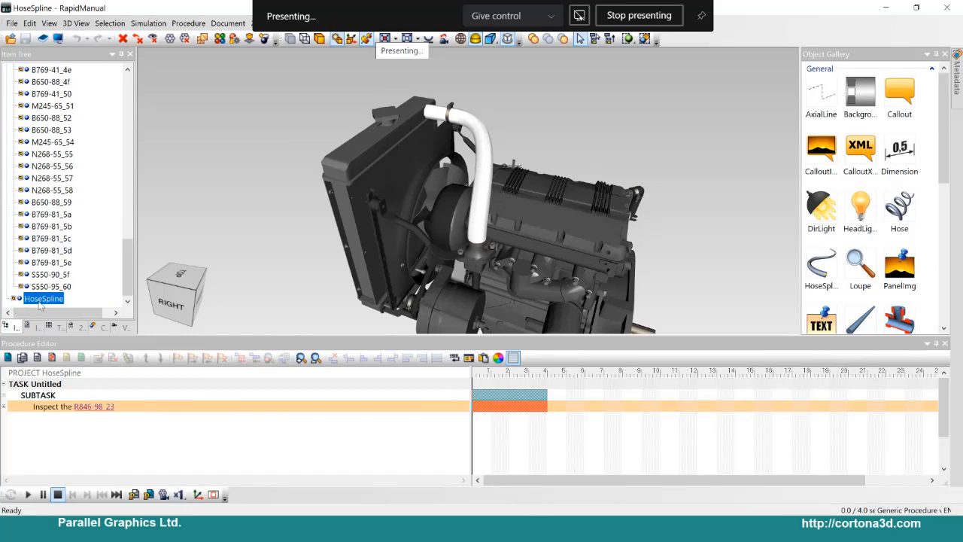
click(821, 267)
click(270, 170)
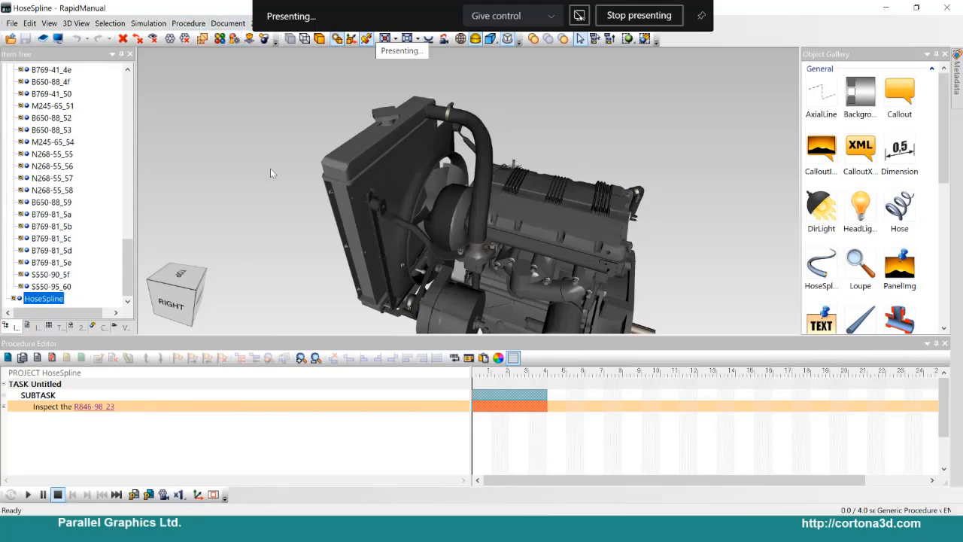
click(486, 151)
click(264, 39)
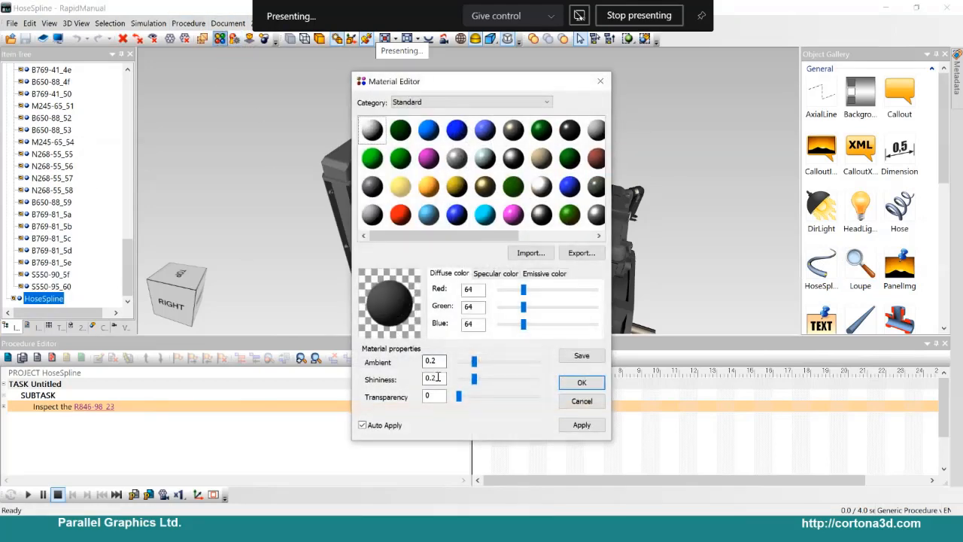
click(435, 395)
text(.5)
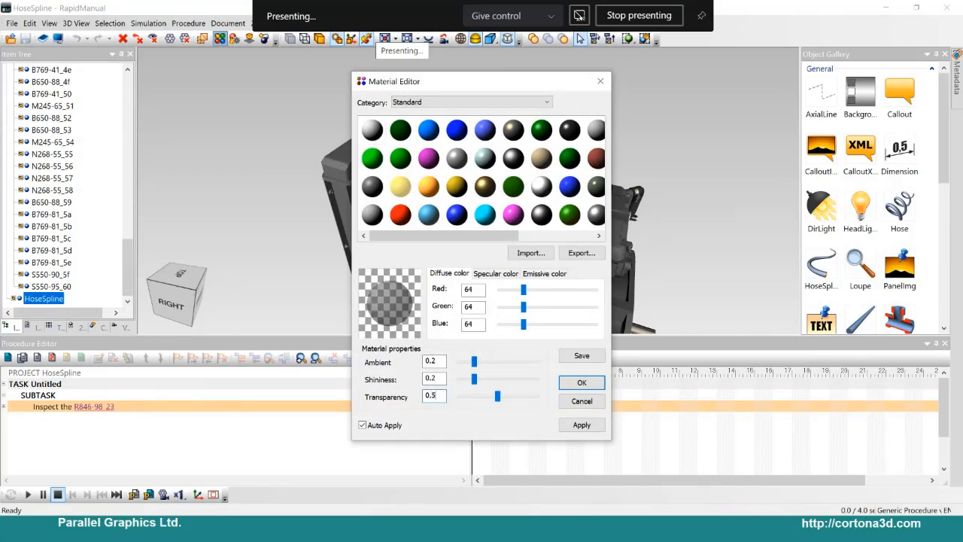
click(582, 382)
Open the HoseSpline's spline hose parameters and enable its flow animation
drag(321, 232, 308, 186)
click(466, 128)
click(219, 39)
drag(222, 60, 161, 43)
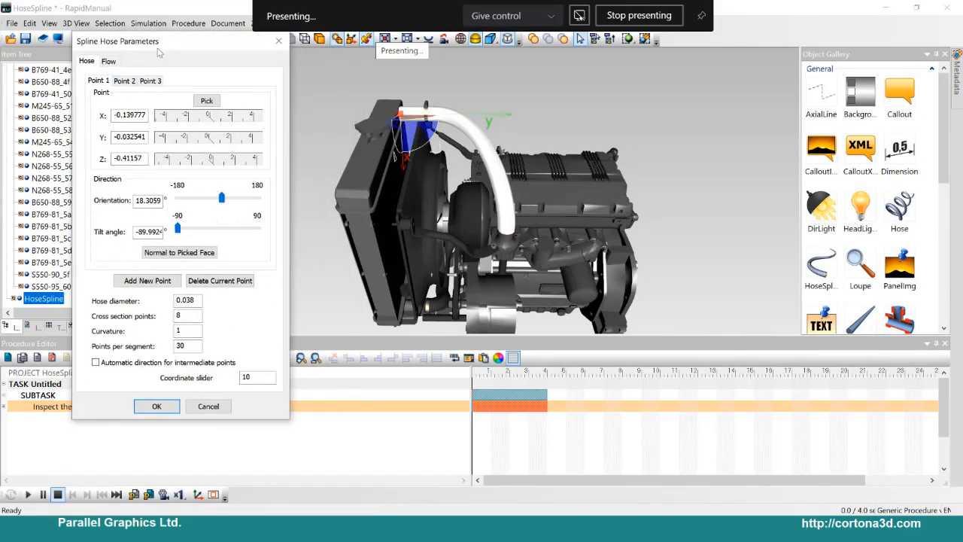
click(107, 63)
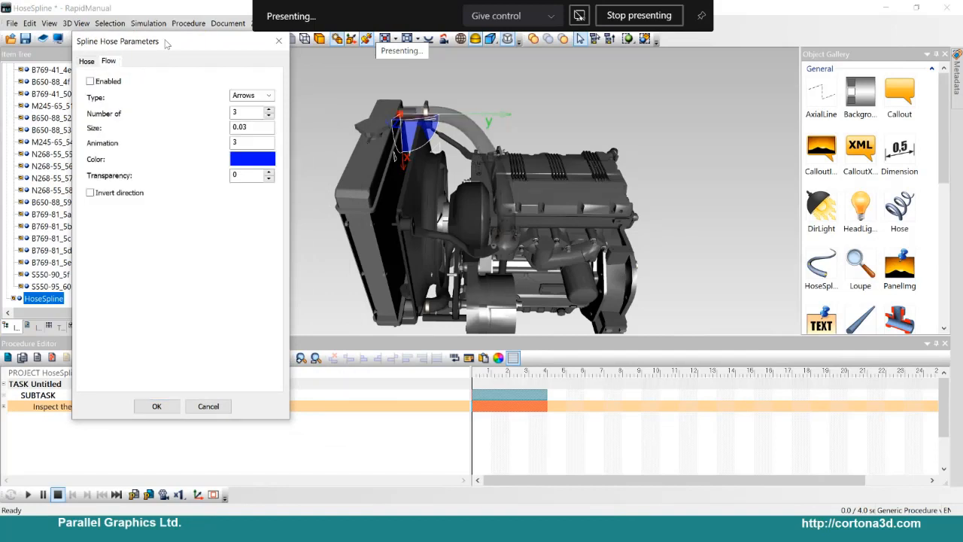
click(91, 81)
mouse_move(503, 203)
mouse_down()
mouse_move(493, 181)
mouse_move(505, 193)
mouse_up()
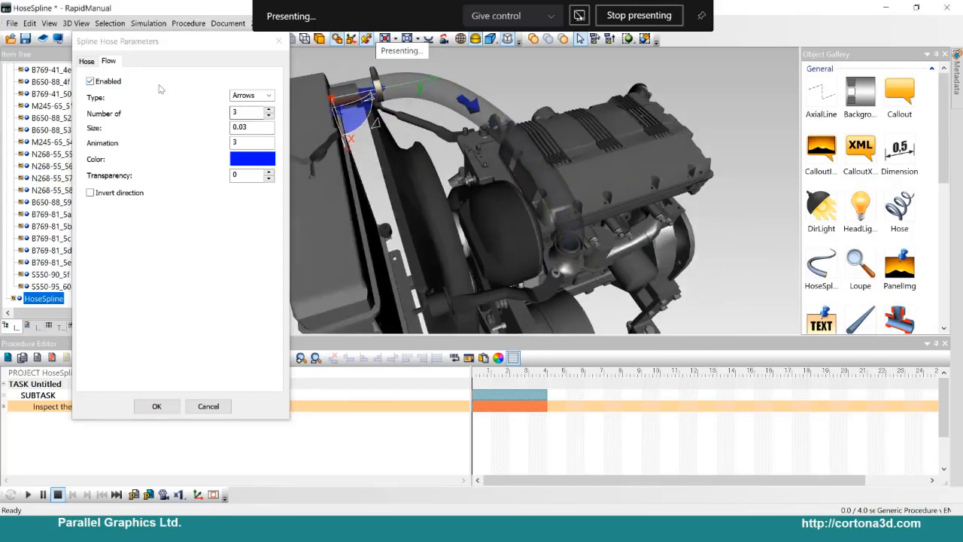
Keep Arrows as the flow type in the original direction, accept the hose parameters and view the animated hose
click(268, 95)
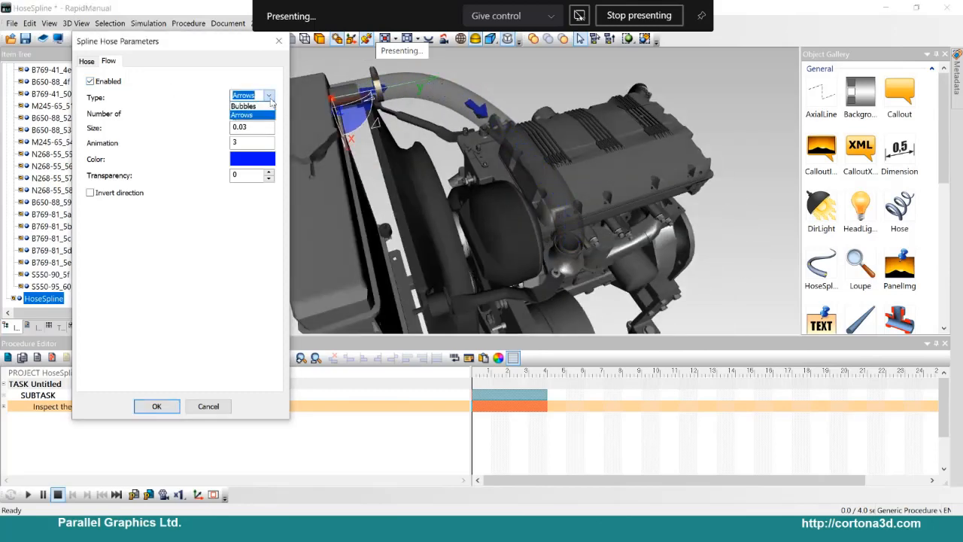
click(234, 113)
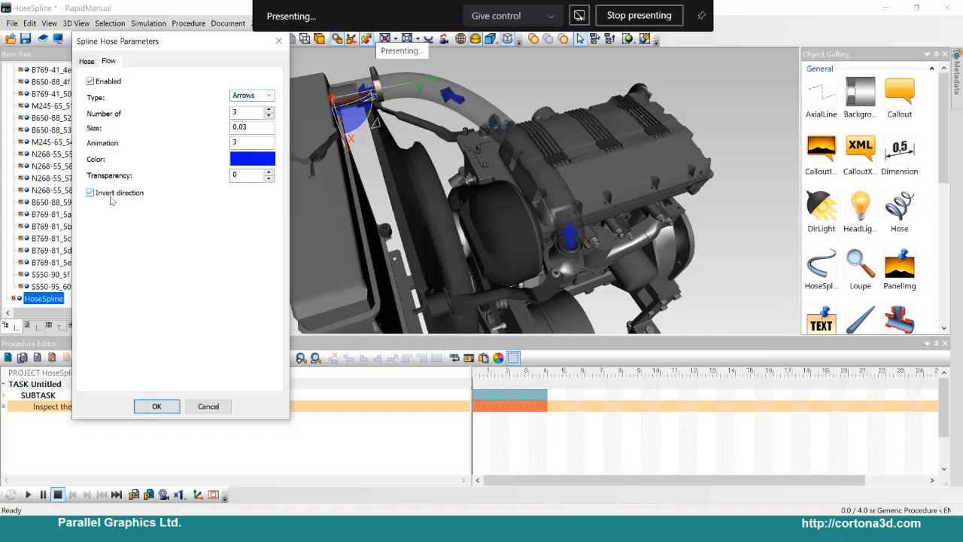
click(156, 406)
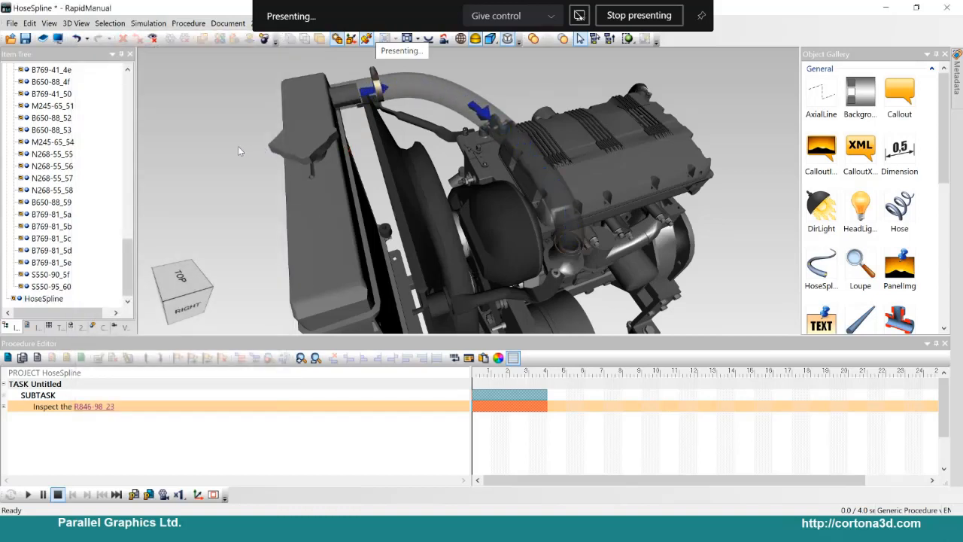
scroll(490, 155, down, 2)
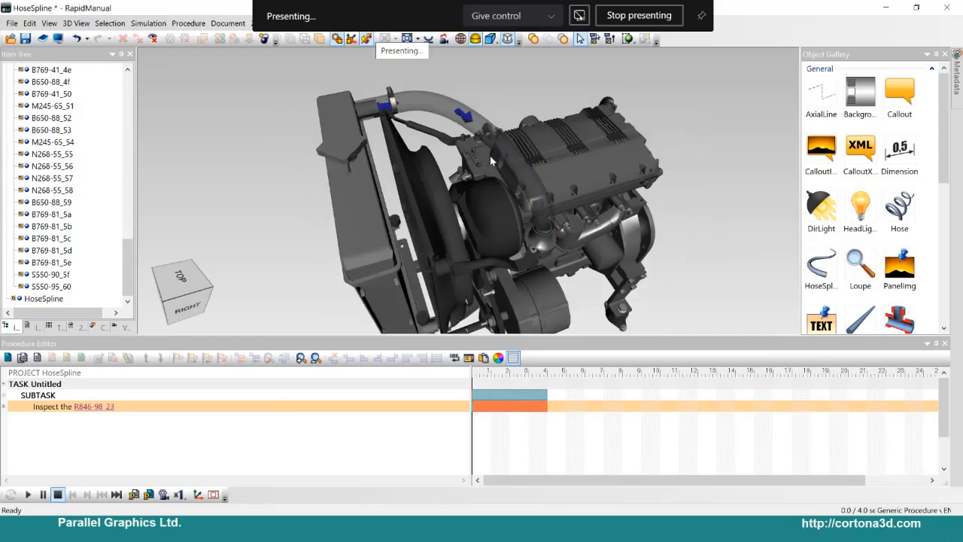
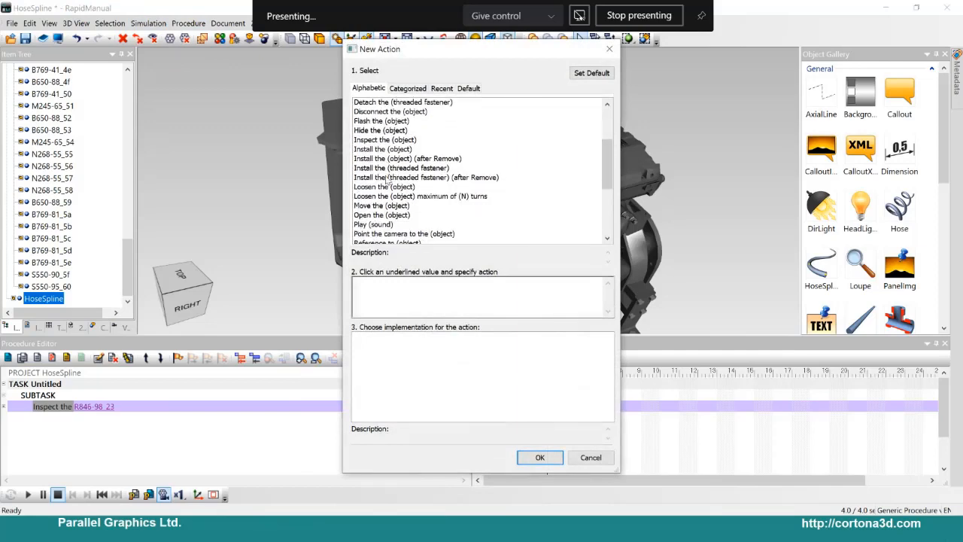
Add a "Set the (object) parameter (parameter) value to (value)" action for HoseSpline with default parameters, placed after the Inspect action
click(398, 170)
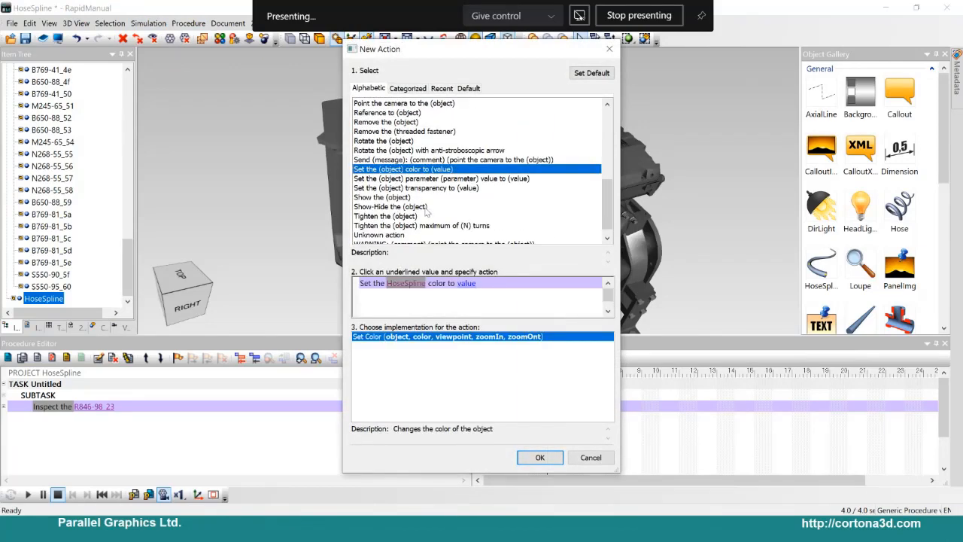
key(Down)
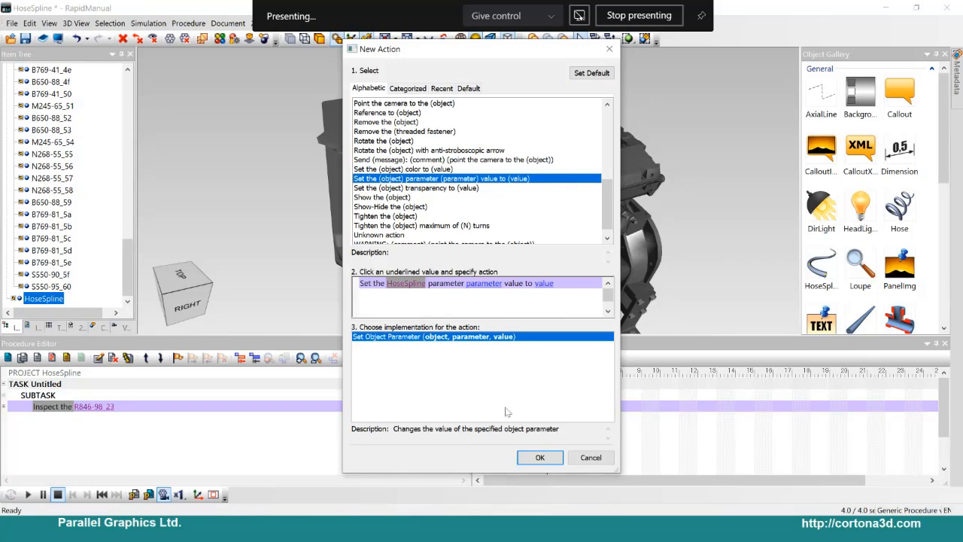
click(539, 458)
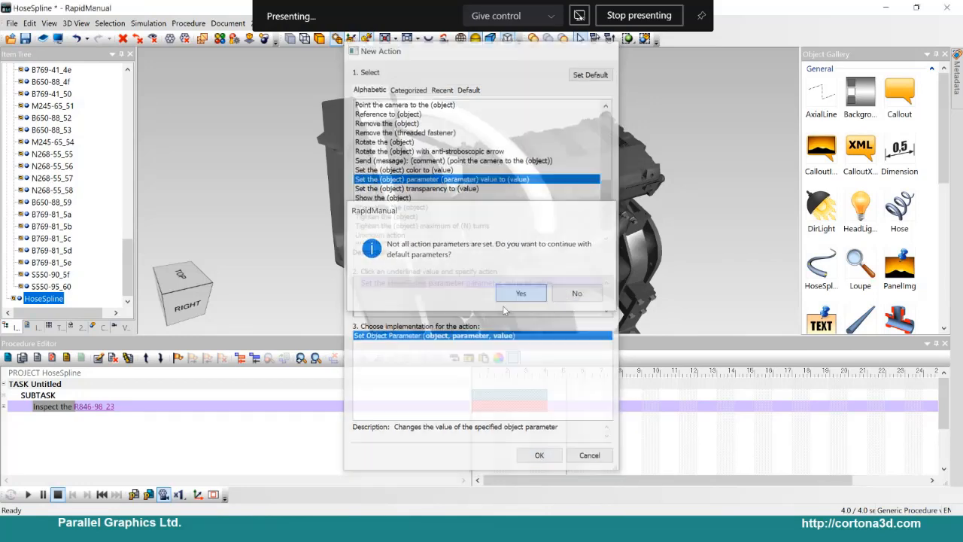
click(519, 294)
click(508, 286)
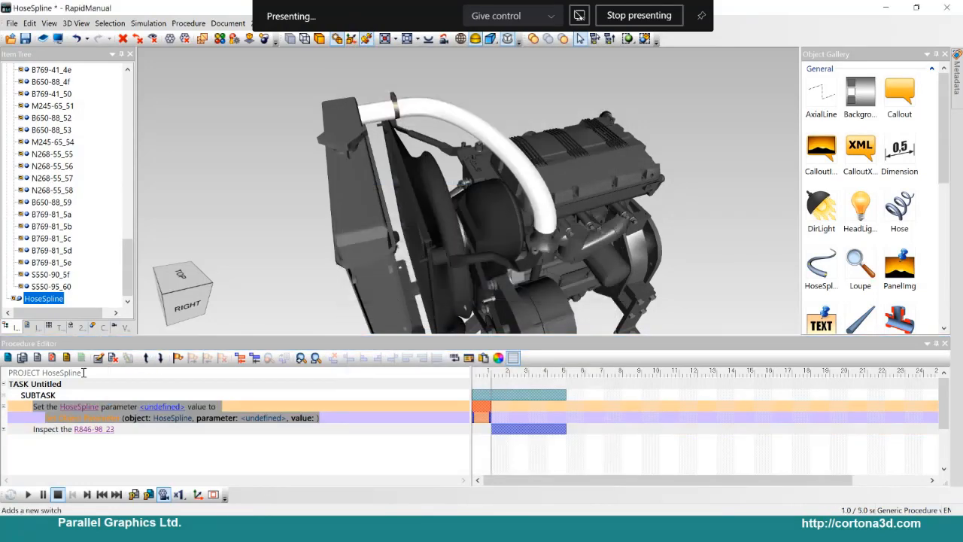
click(161, 358)
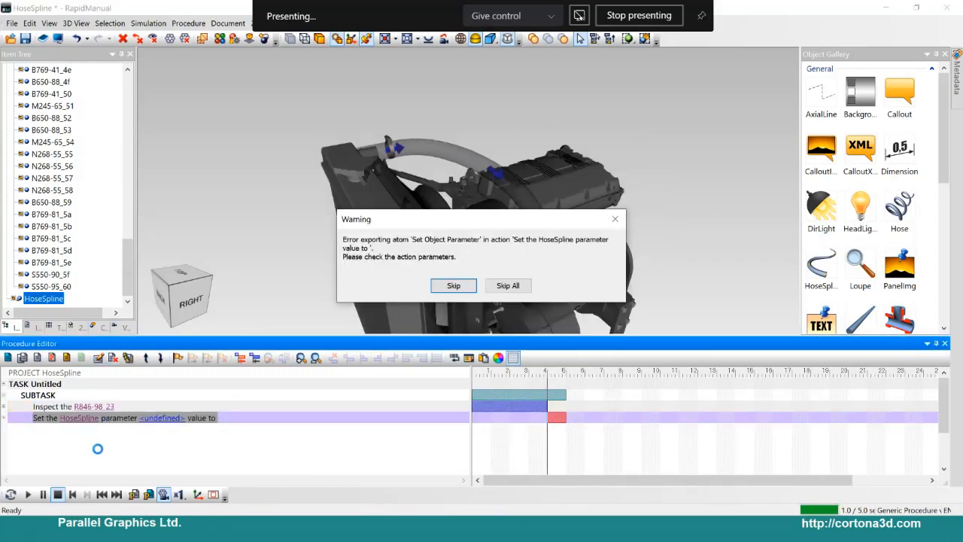
key(Return)
Set the new action's parameter to InvertFlow and its value to 1
click(144, 419)
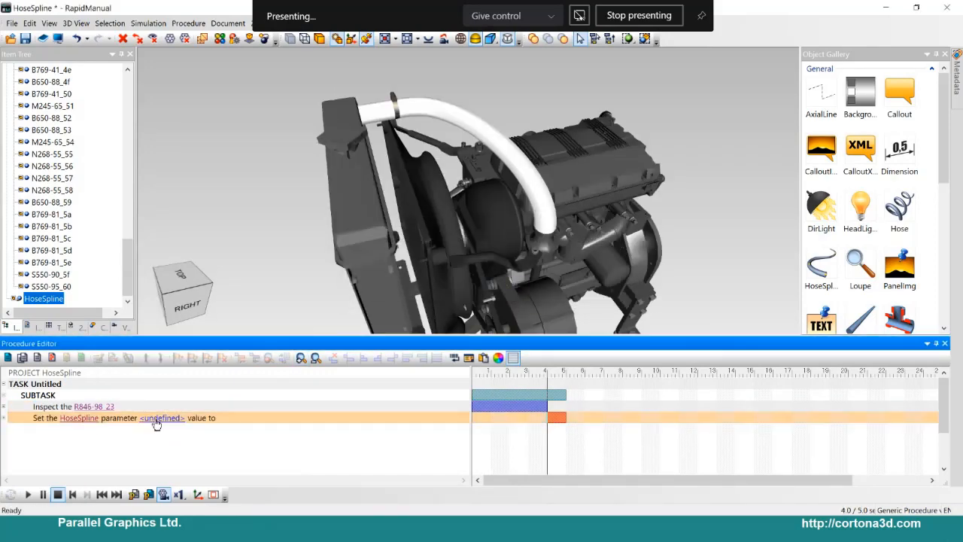
click(154, 418)
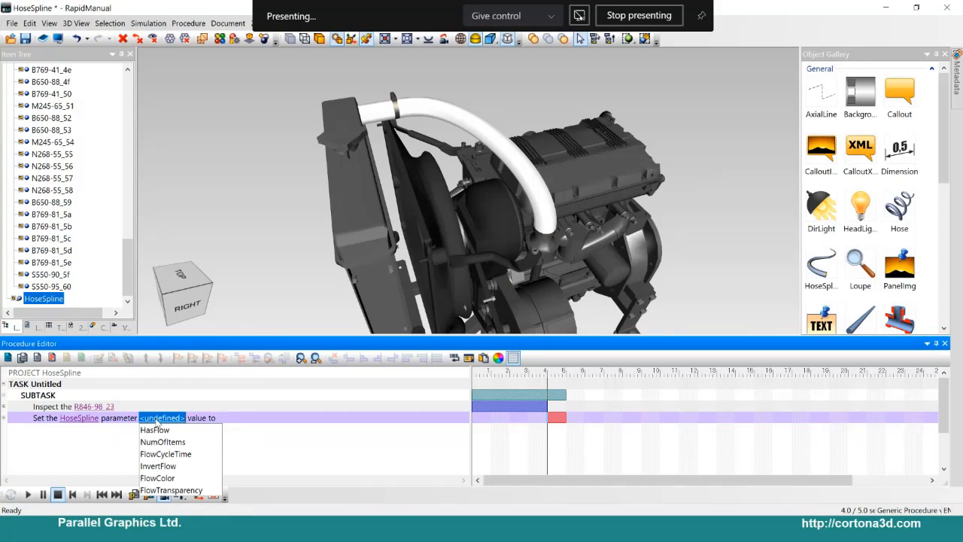
click(182, 468)
click(216, 420)
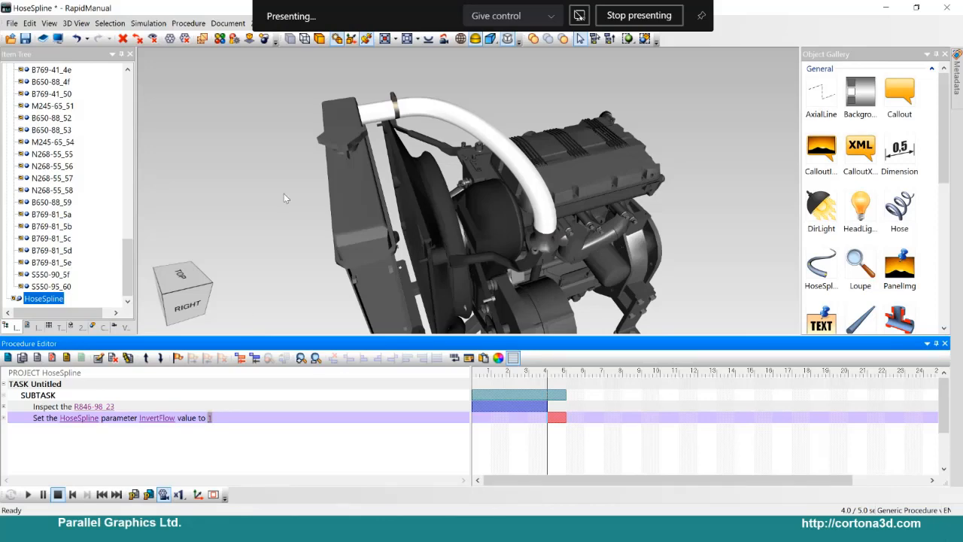
Apply Draft Refresh to the simulation and play the procedure to check the hose's flow direction
click(189, 23)
mouse_move(149, 23)
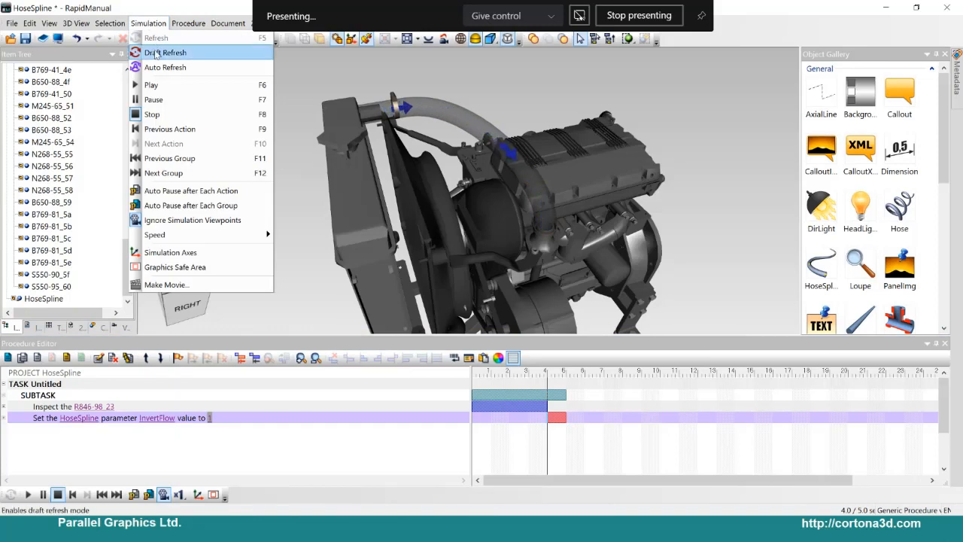
click(162, 52)
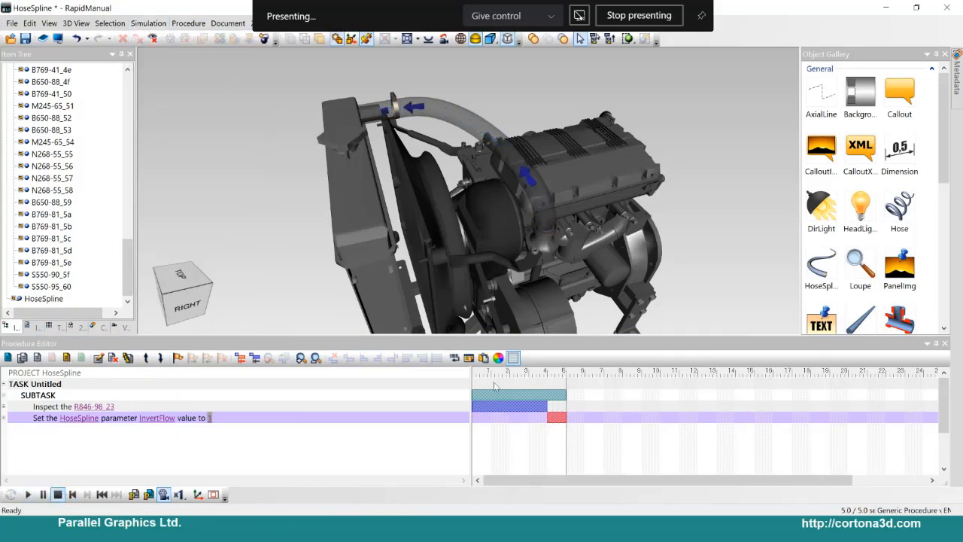
click(28, 494)
click(28, 495)
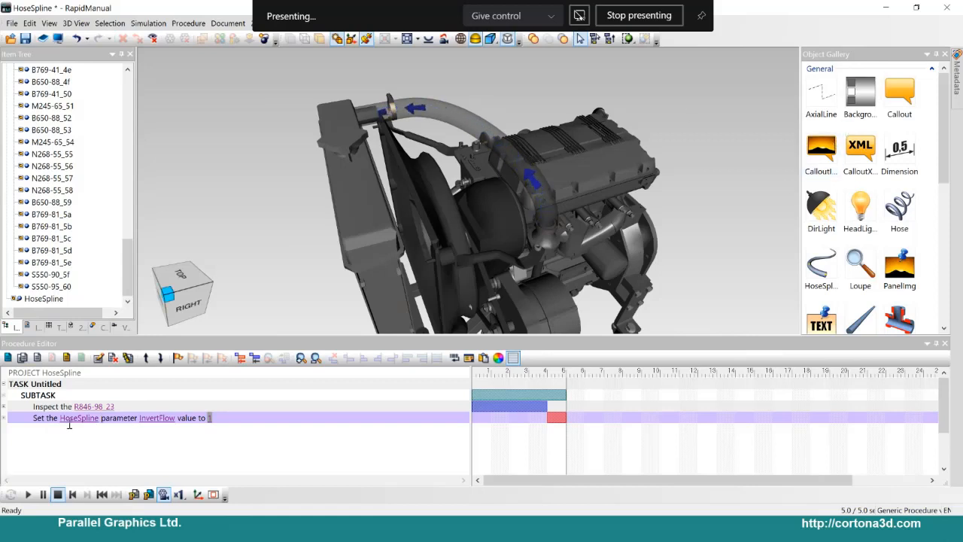
Browse the Object Gallery items, switch to the presentation and advance to the slide on other key new authoring features
scroll(902, 197, down, 3)
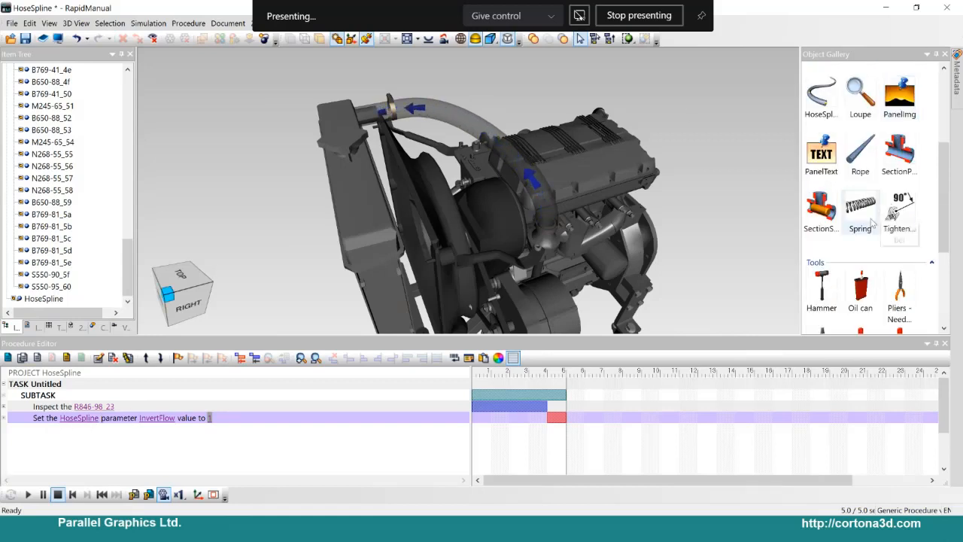
scroll(891, 135, up, 3)
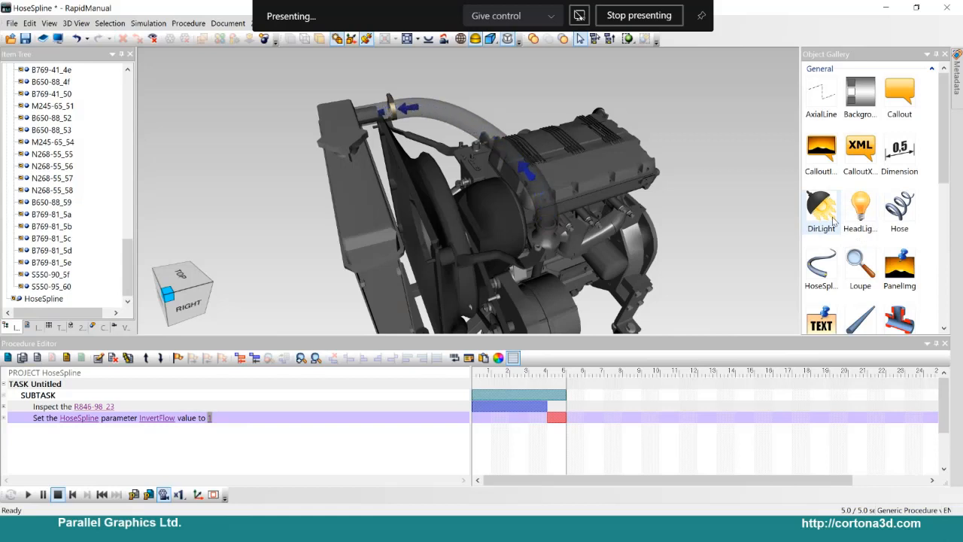
click(886, 8)
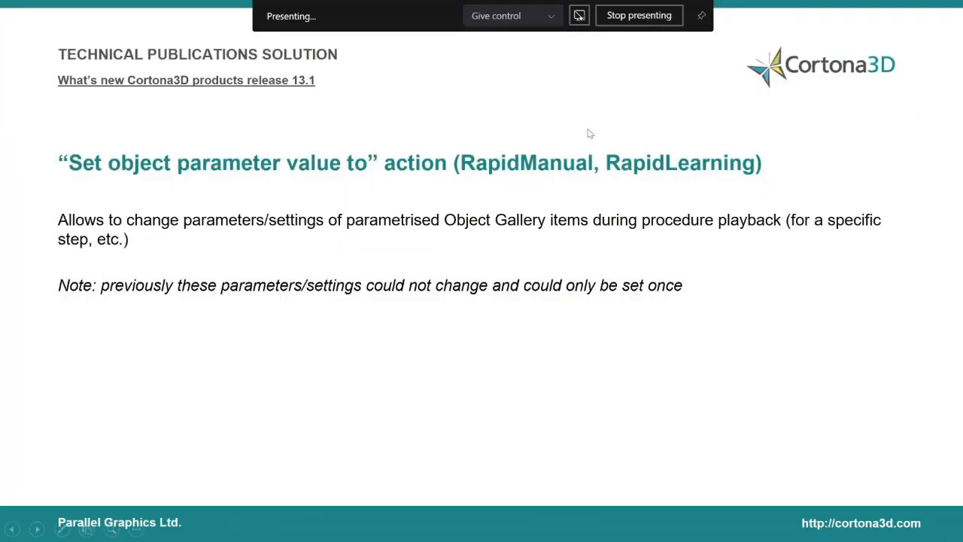
click(444, 177)
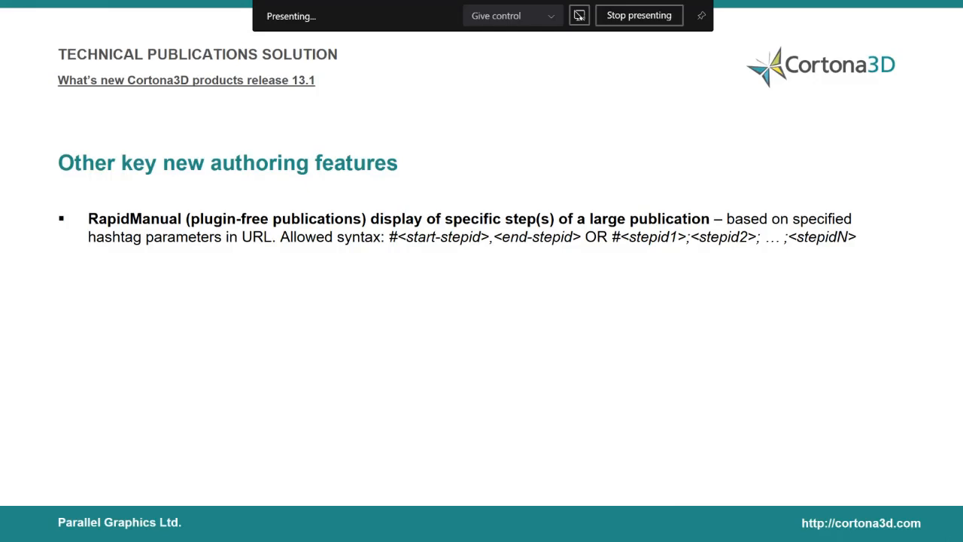
Switch back to RapidManual and open the DITA_Pump project from the WN working space, discarding the changes to the HoseSpline project
key(alt+Tab)
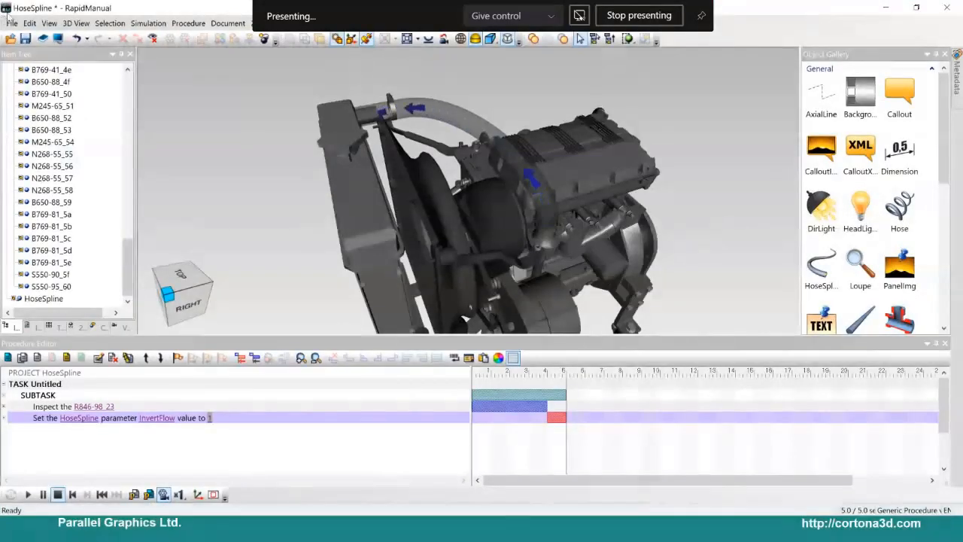
click(11, 22)
click(30, 333)
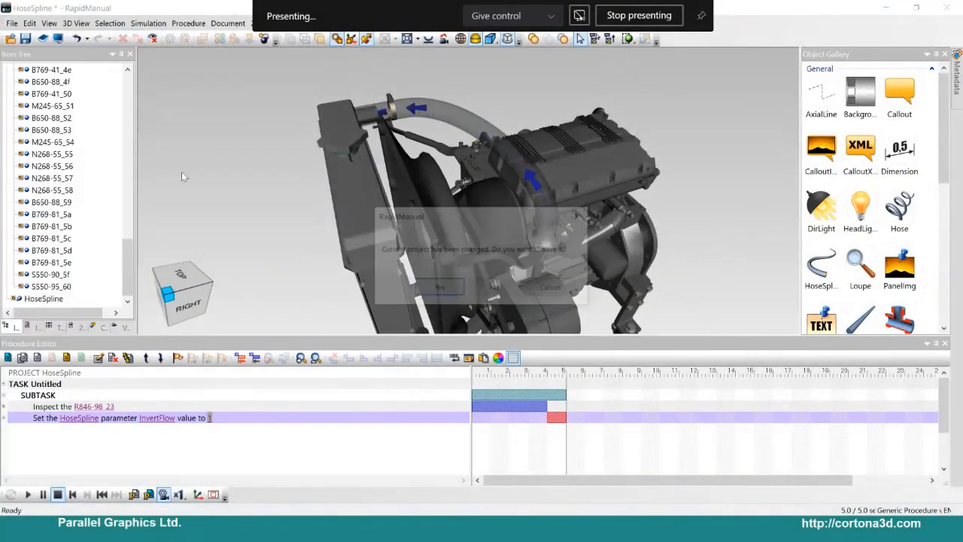
click(498, 289)
click(11, 22)
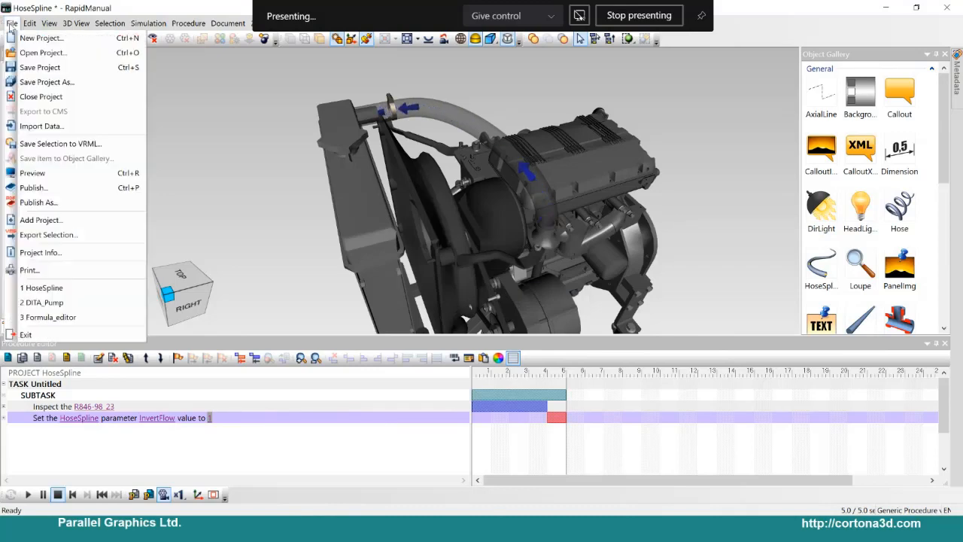
click(34, 52)
click(495, 288)
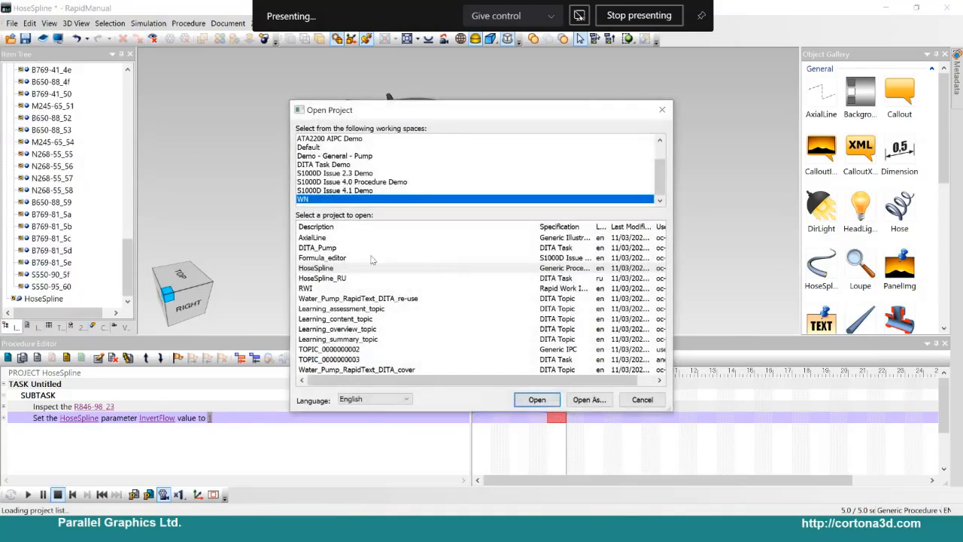
key(Return)
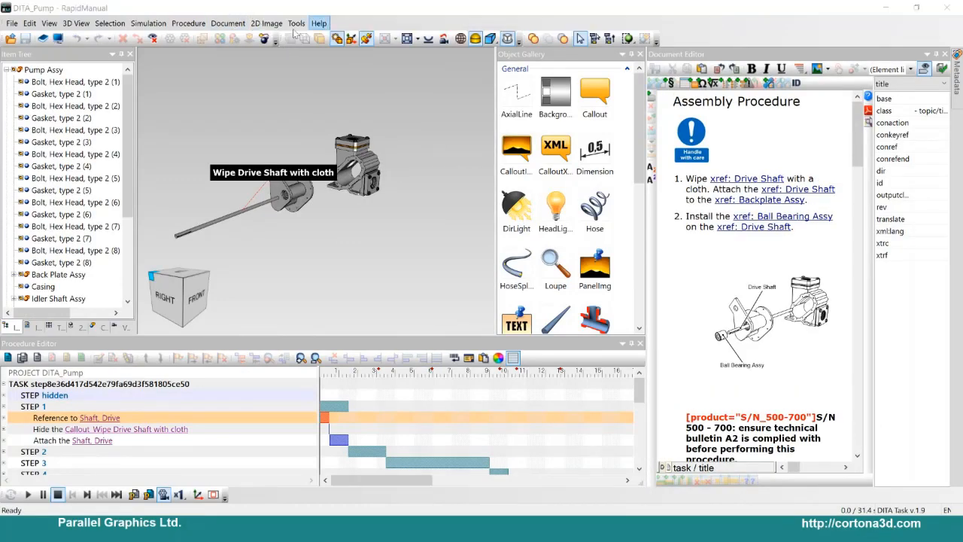
Set Create Single HTML Bundle to Yes in the publish options and apply the change
click(296, 24)
click(329, 82)
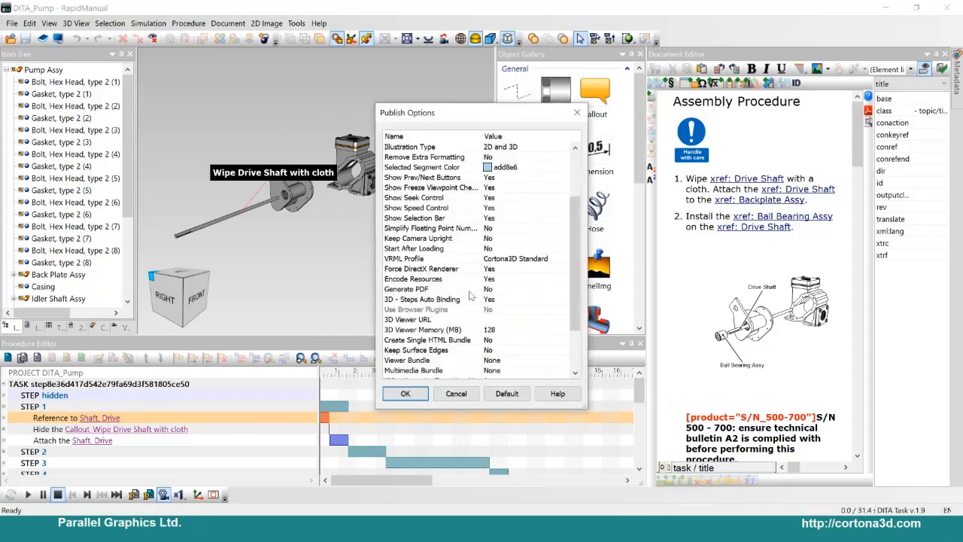
scroll(479, 304, down, 3)
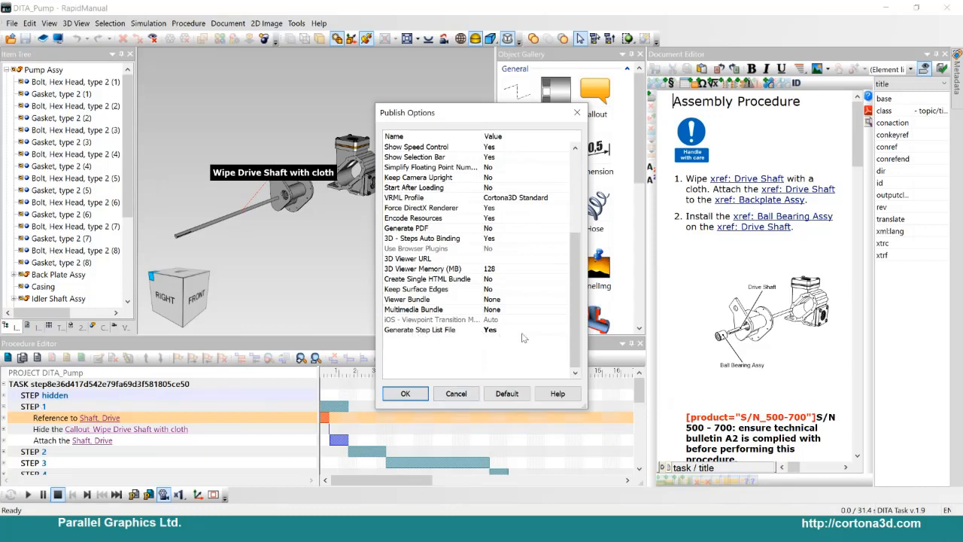
click(536, 279)
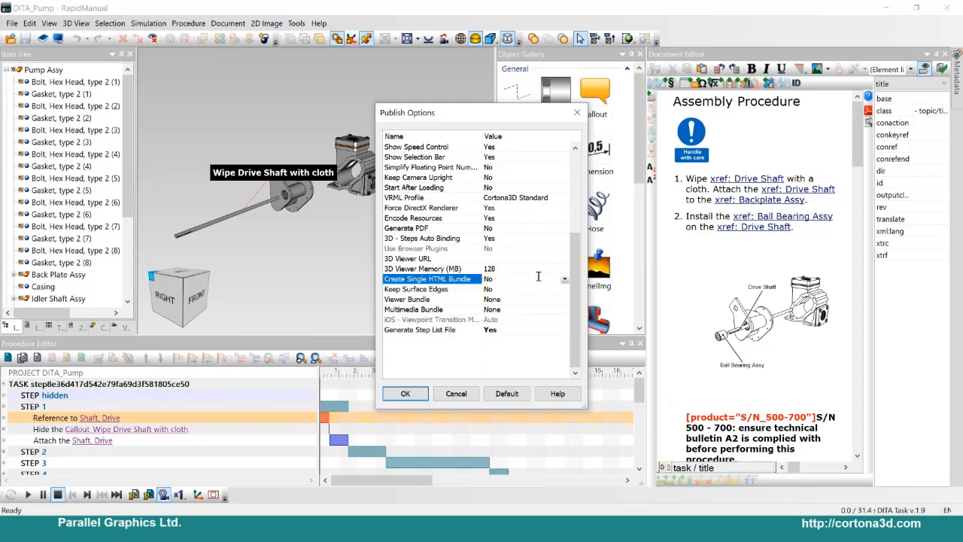
click(564, 279)
click(528, 290)
click(405, 393)
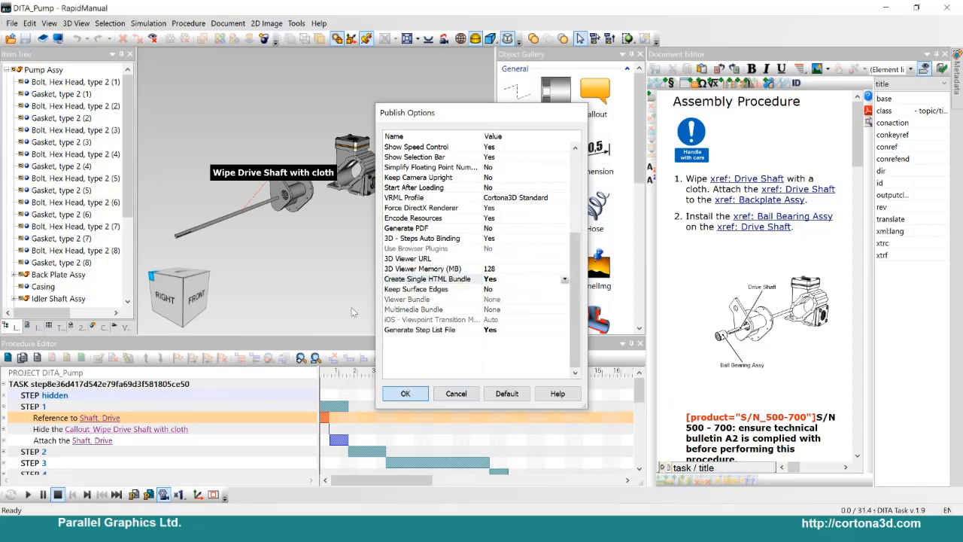
Start publishing the DITA_Pump project, switch to the published folder in File Explorer and delete its existing contents
click(12, 23)
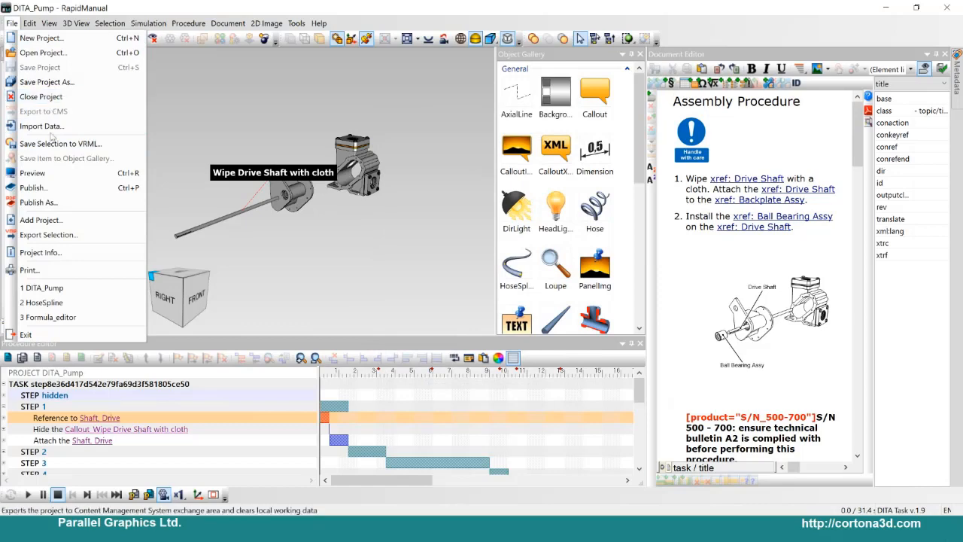
click(47, 187)
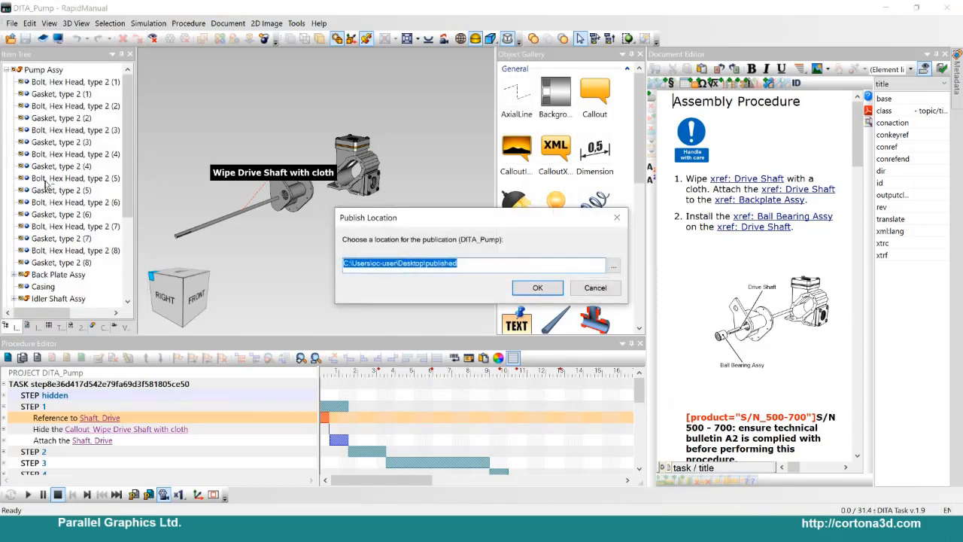
key(alt+Tab)
key(alt+Tab)
key(alt+Tab)
key(alt+Tab)
key(alt+Tab)
key(alt+Tab)
key(alt+Tab)
key(alt+Tab)
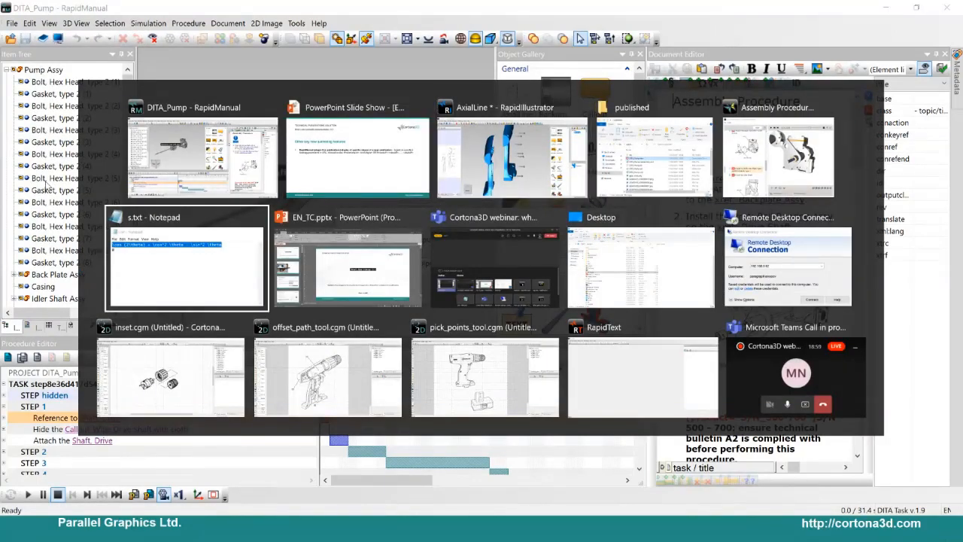
key(alt+Tab)
key(alt+Tab)
key(alt+Tab)
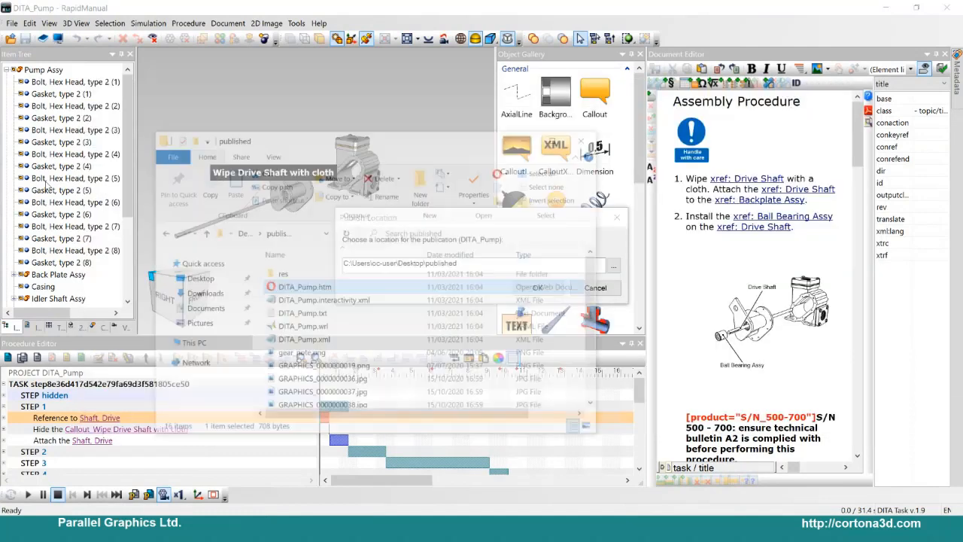
key(Delete)
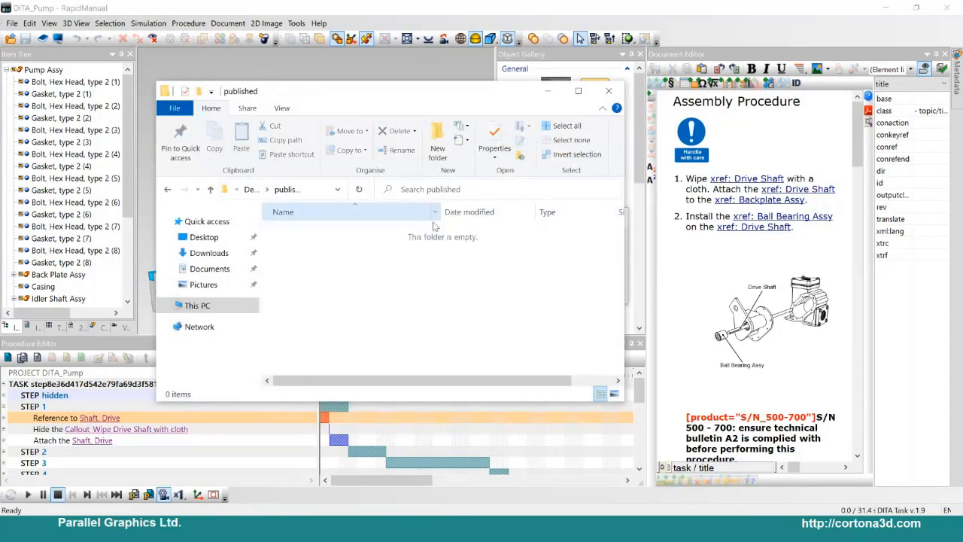
Publish the project to the Desktop's published folder without opening the publication in the viewer
click(547, 90)
click(525, 288)
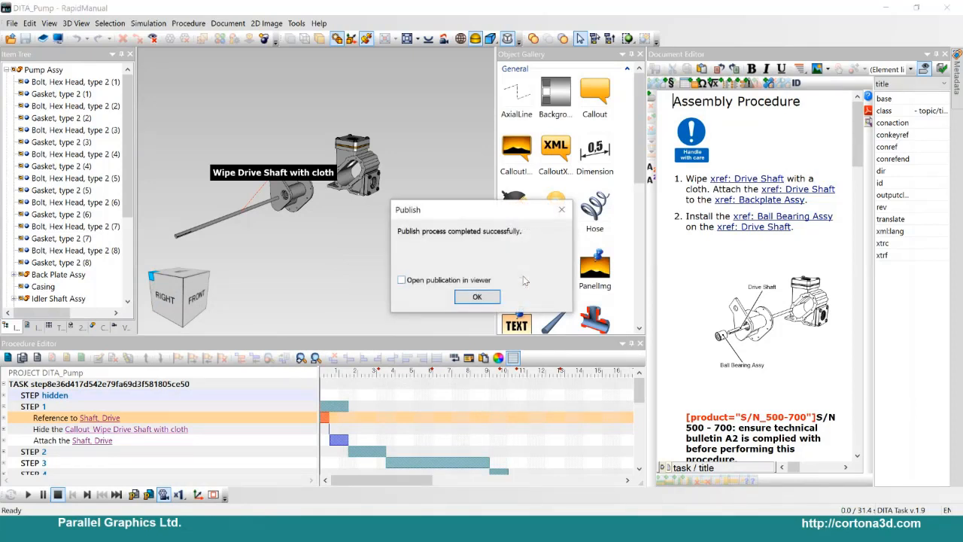
click(472, 297)
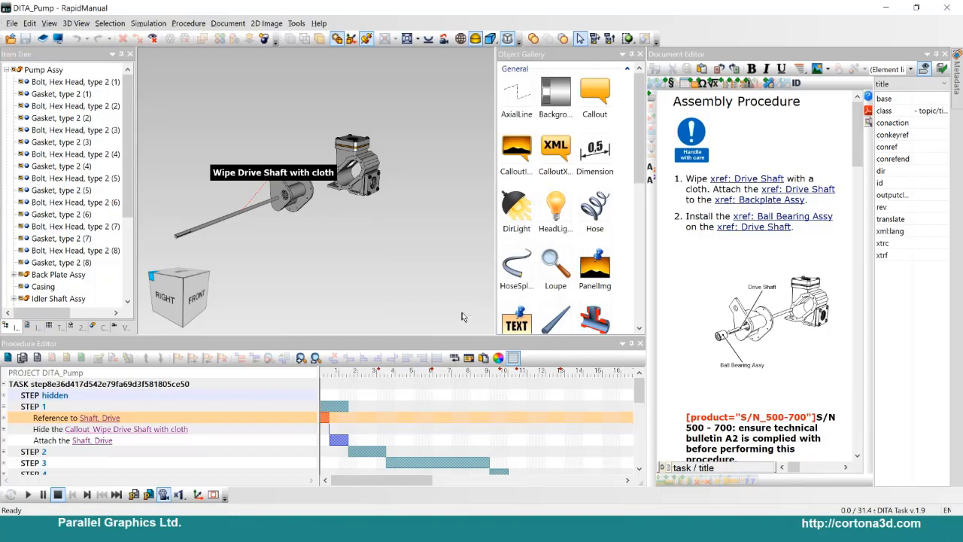
Switch to s.txt in Notepad, select the # character for copying and minimize the window
key(alt+Tab)
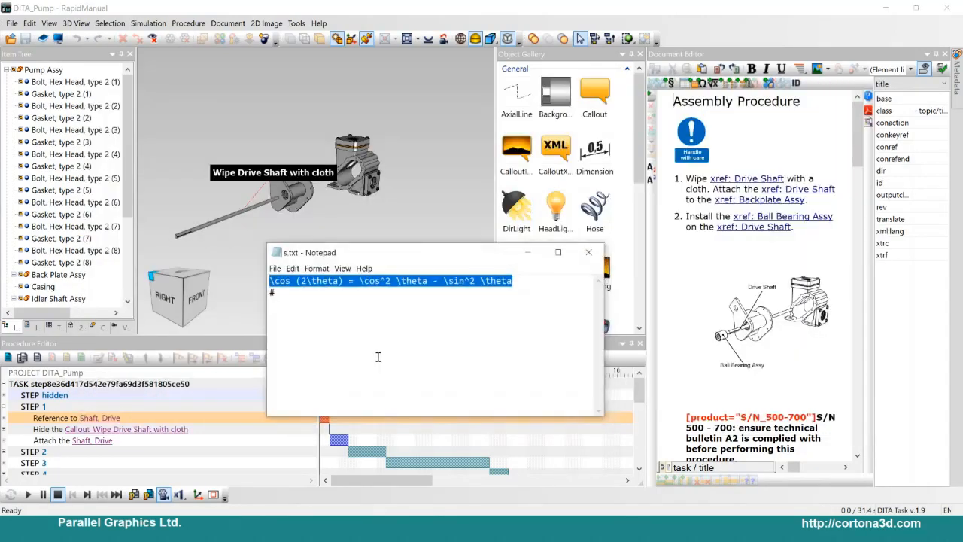
click(288, 296)
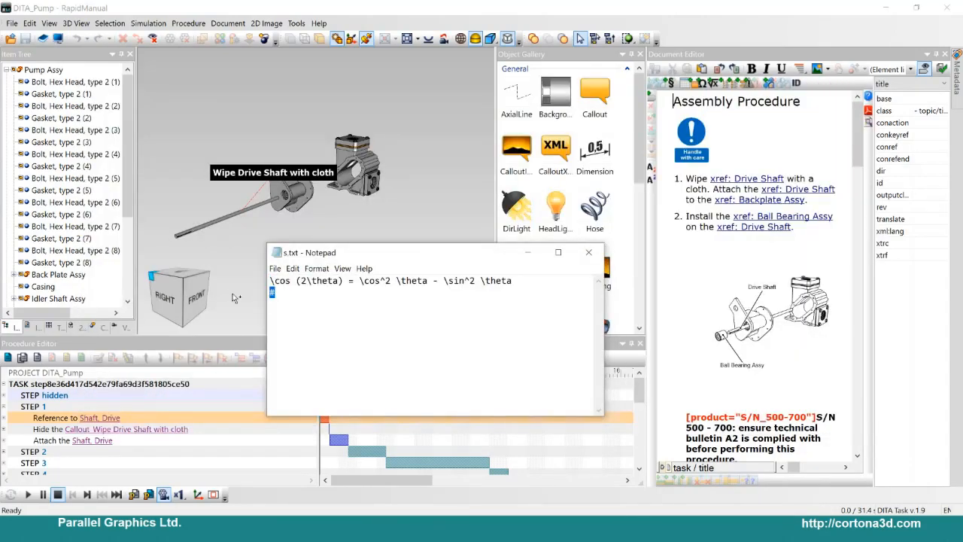
click(528, 252)
Switch to the published folder, open DITA_Pump.htm in the Opera browser and enlarge the browser window
key(alt+Tab)
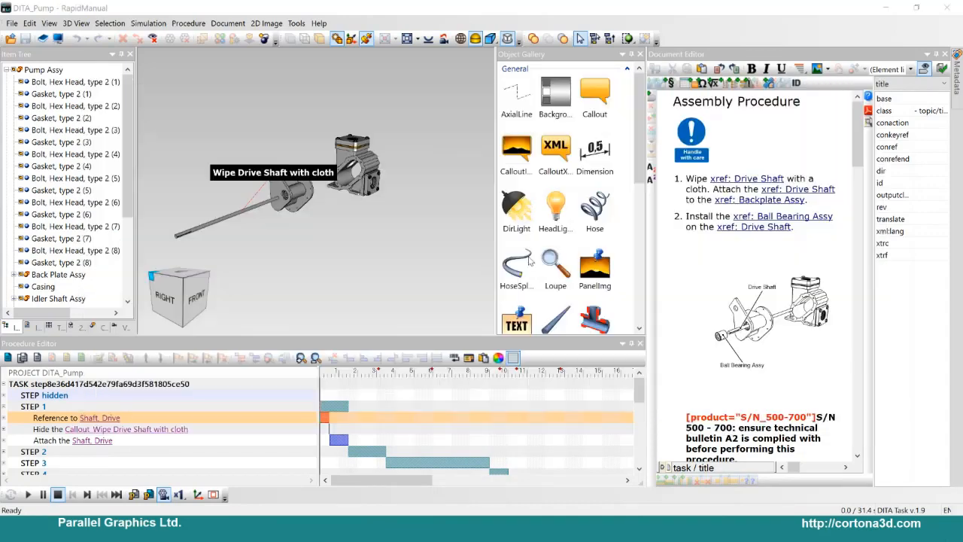
double_click(314, 232)
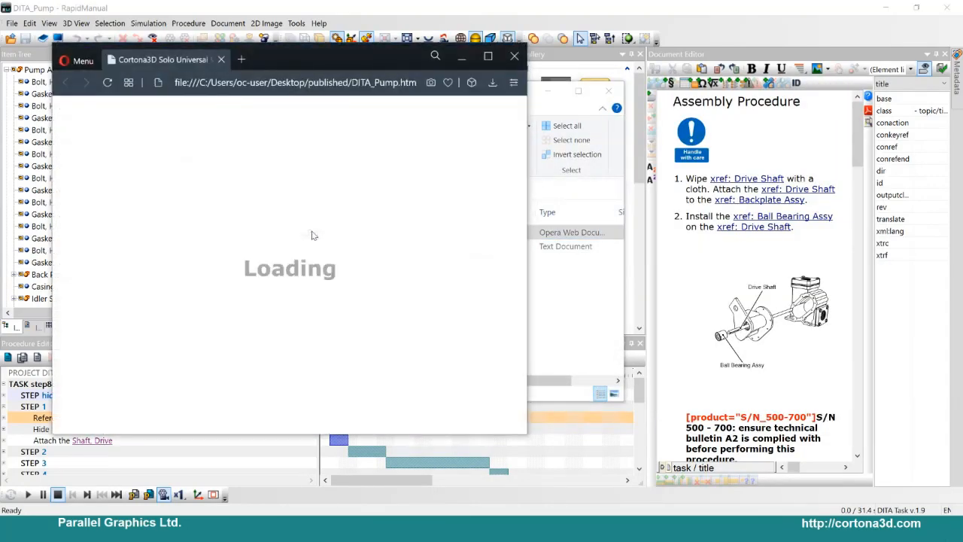
drag(280, 68, 352, 76)
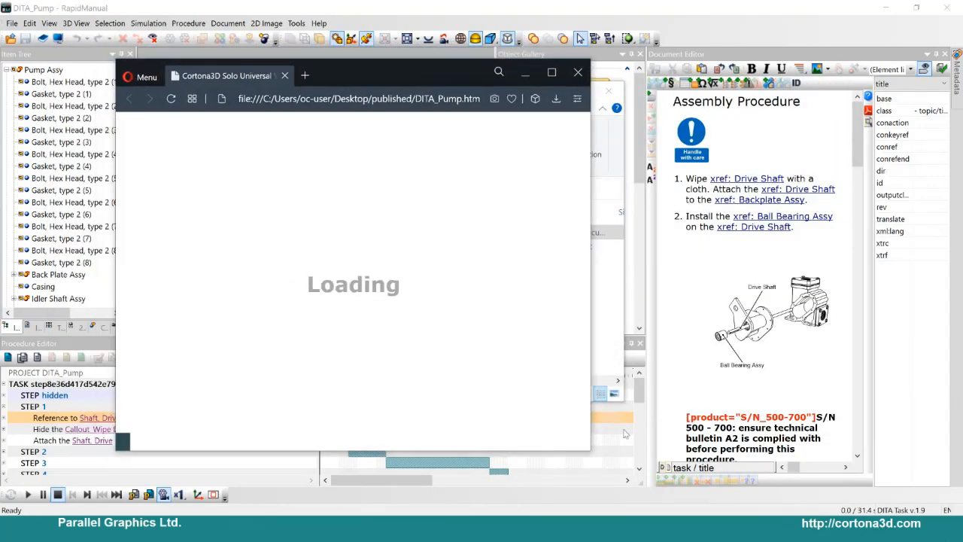
drag(591, 450, 820, 501)
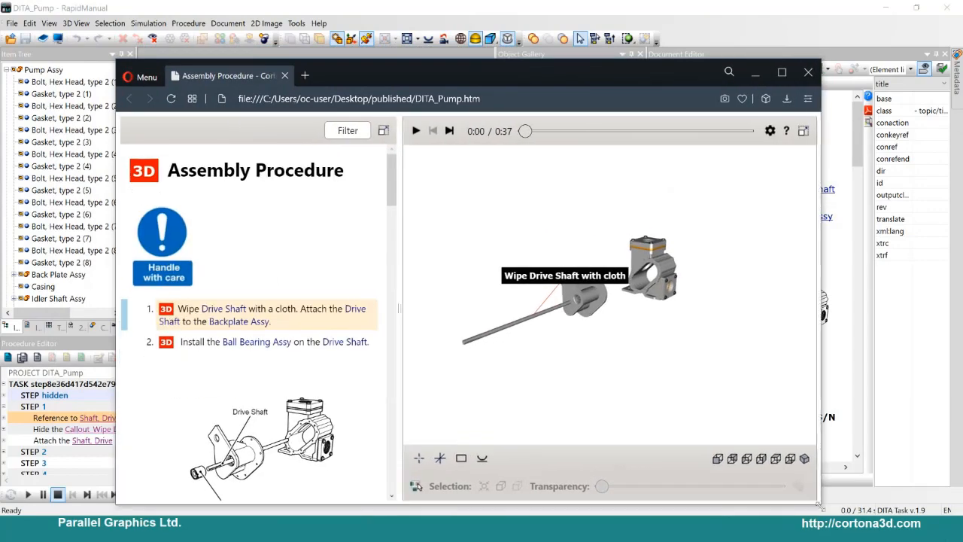
Look through the published Assembly Procedure and append # to the publication's address without loading it
scroll(275, 226, down, 15)
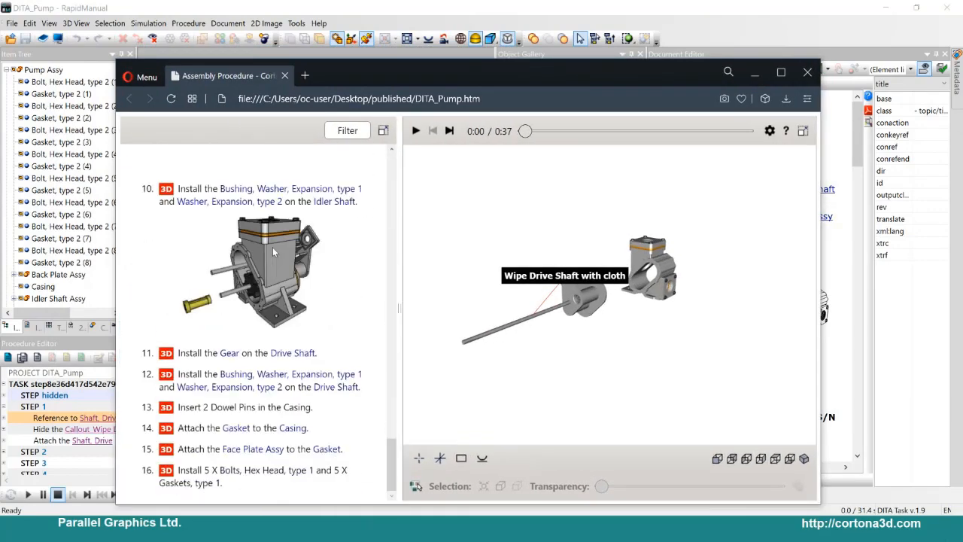
scroll(275, 226, up, 5)
click(498, 101)
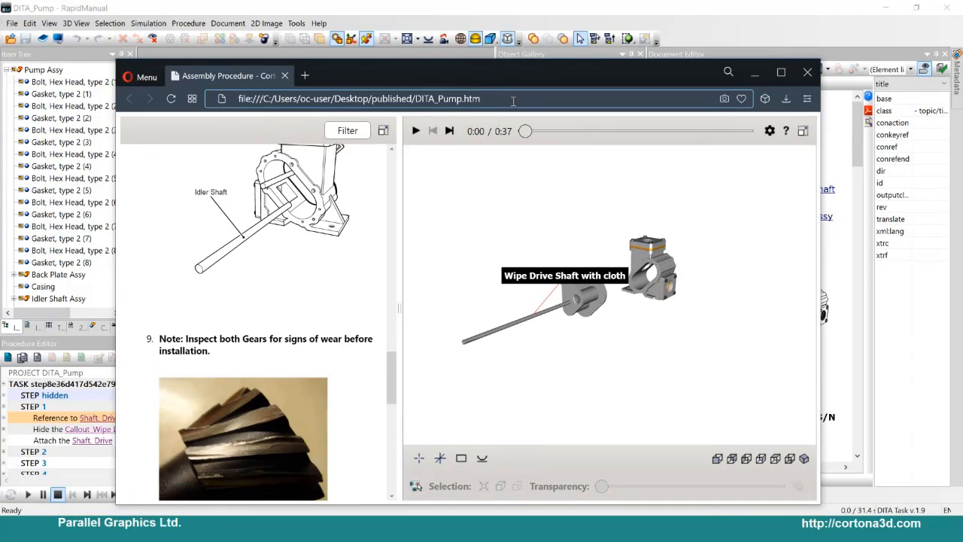
text(#)
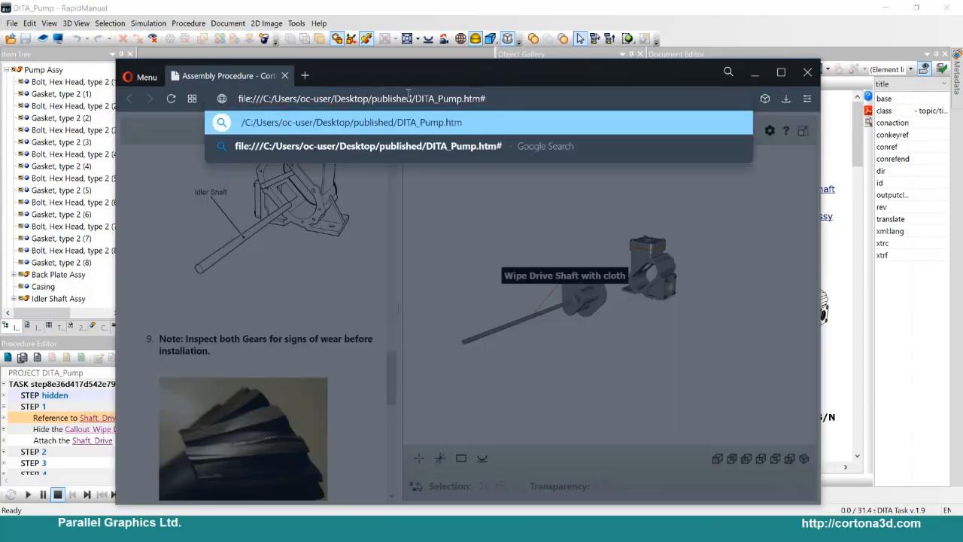
Open DITA_Pump.txt from the published folder and select the ID of step 5 for copying
drag(359, 71, 569, 49)
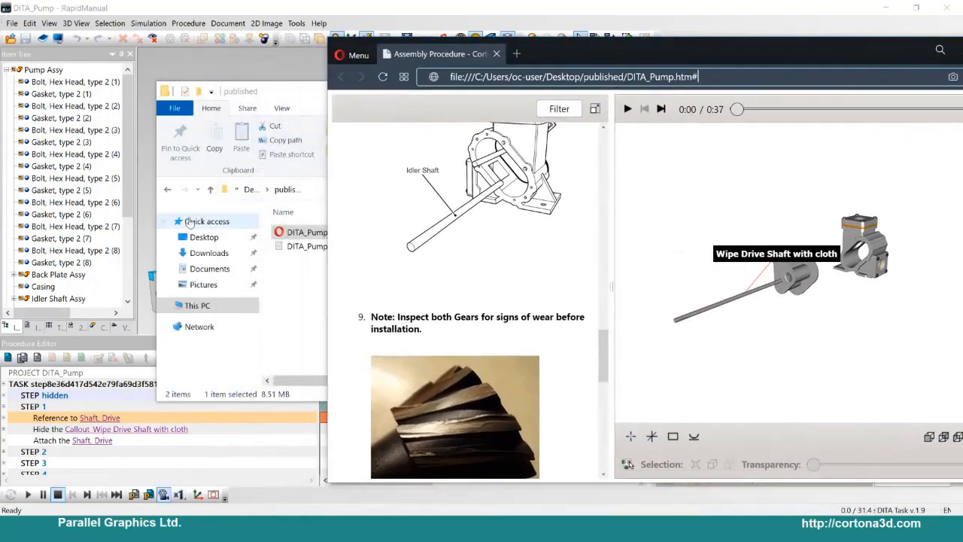
double_click(309, 246)
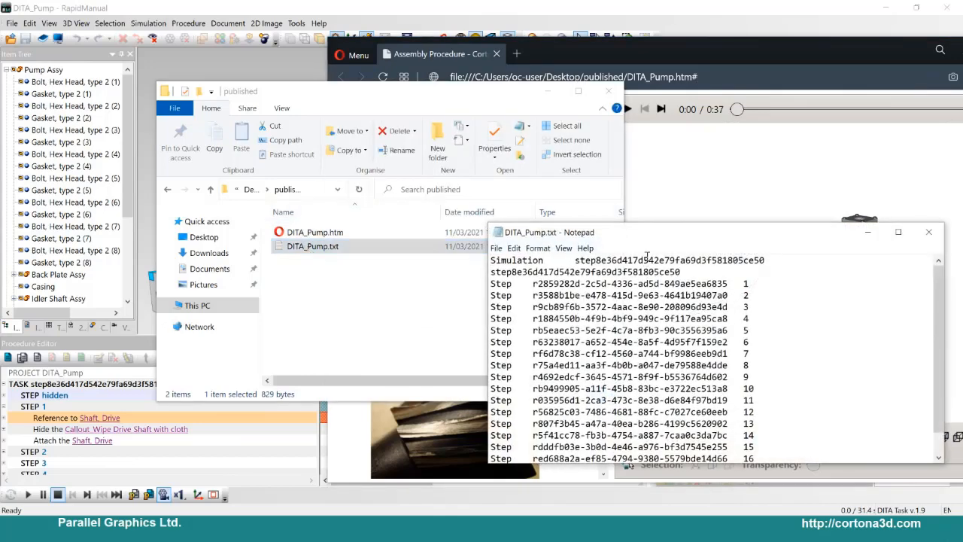
drag(638, 237, 348, 149)
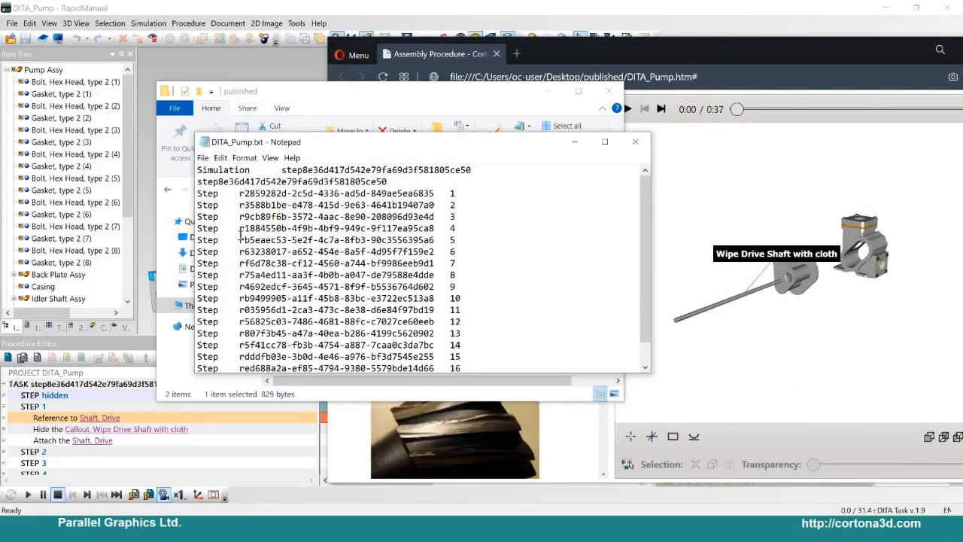
drag(239, 239, 441, 238)
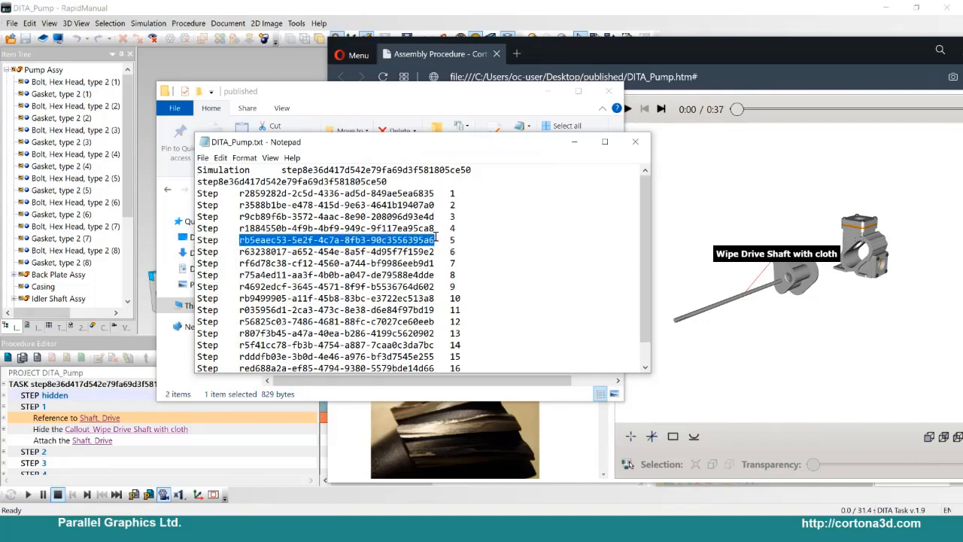
Return to the browser and append rb5eaec53-5e2f-4c7a-8fb3-90c3556395a6 and a comma to the publication's address
click(605, 53)
drag(626, 40, 417, 41)
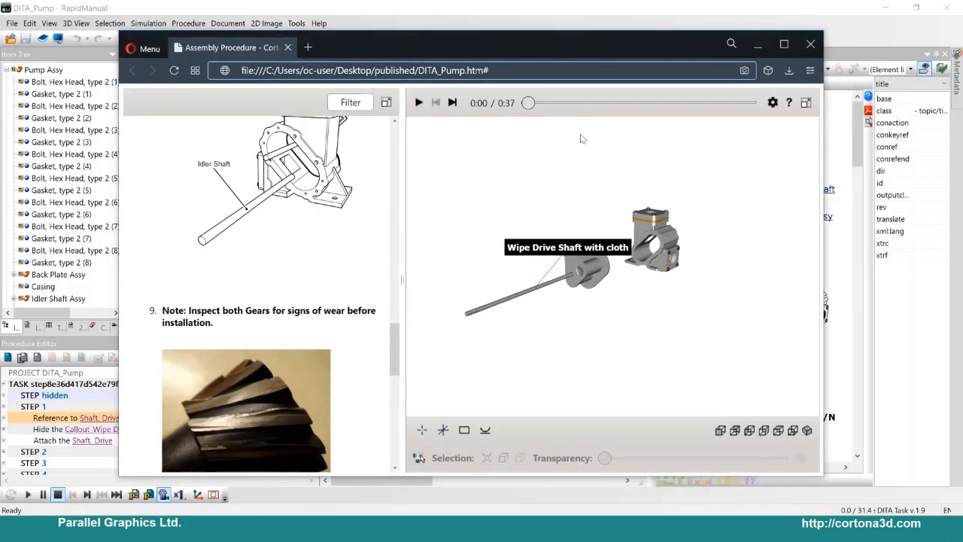
key(ctrl+l)
text(file:///C:/Users/oc-user/Desktop/published/DITA_Pump.htm#rb5eaec53-5e2f-4c7a-8fb3-90c3556395a6)
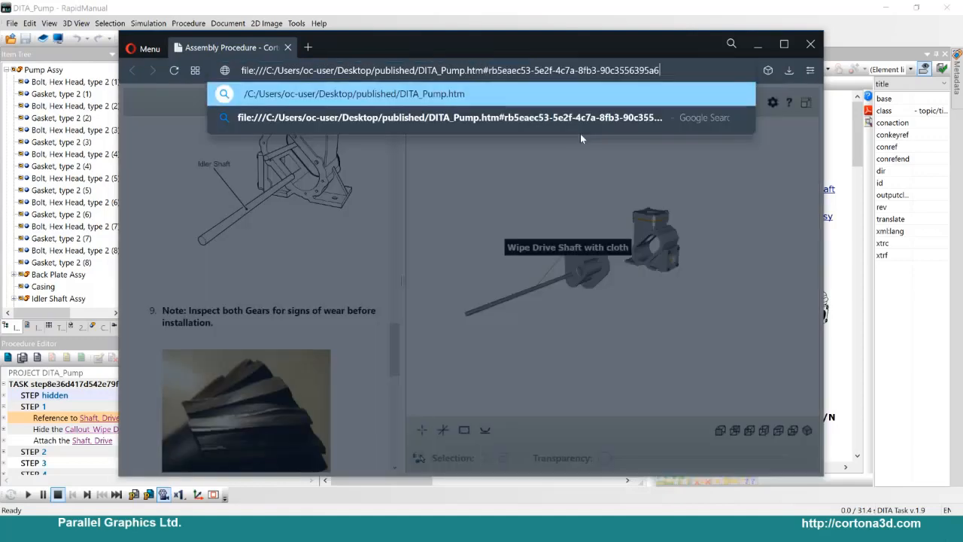
key(Down)
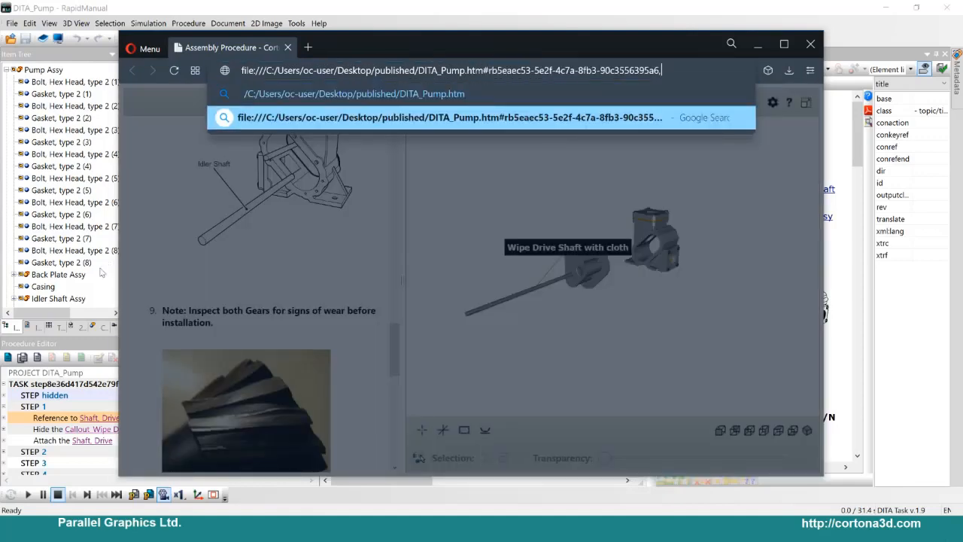
Switch back to DITA_Pump.txt in Notepad and copy the ID of step 6
key(super)
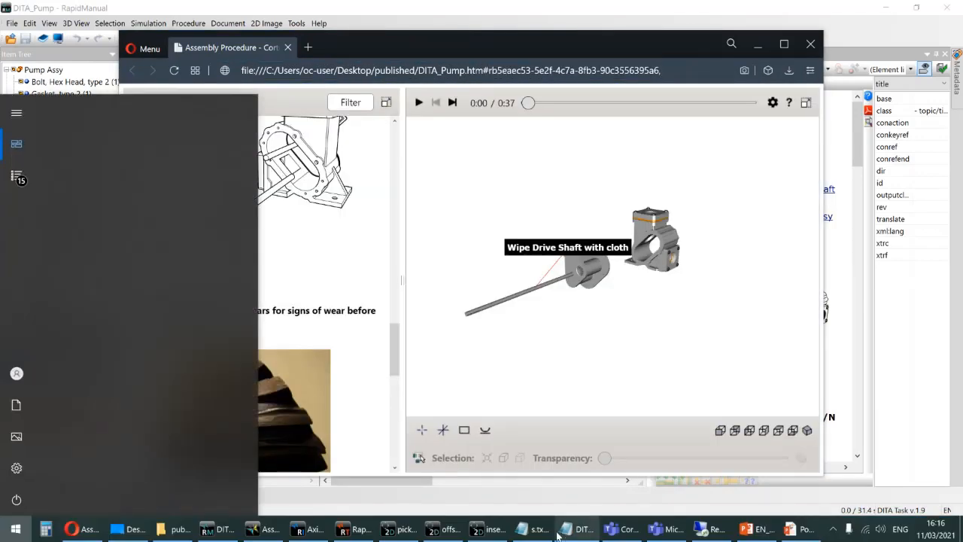
mouse_move(544, 534)
click(505, 485)
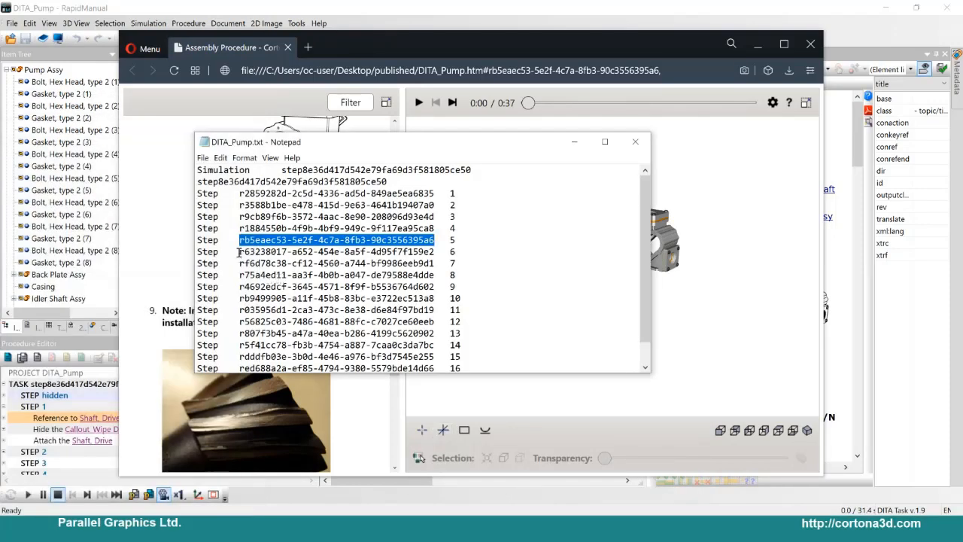
drag(241, 253, 435, 253)
key(ctrl+c)
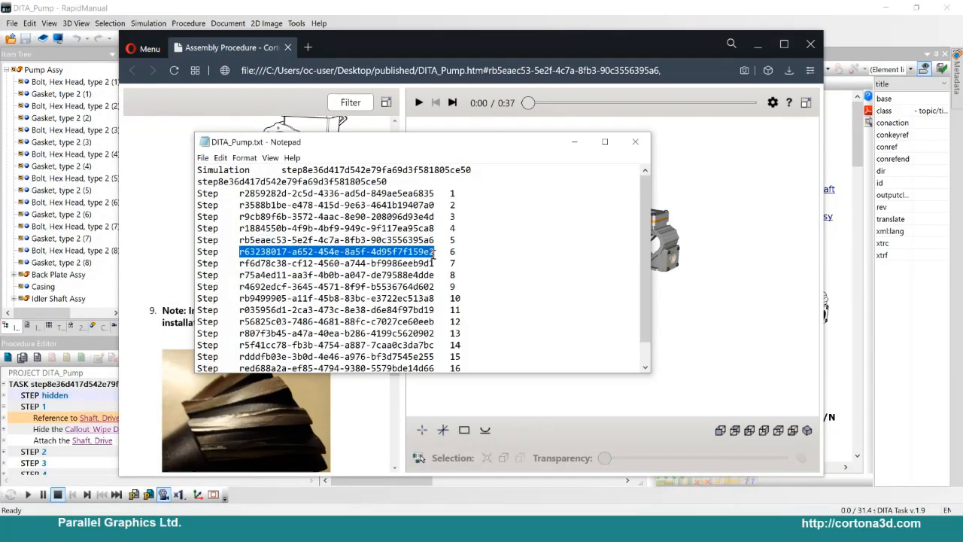
Append r63238017-a652-454e-8a5f-4d95f7f159e2 to the publication's address in the browser and load it
click(683, 69)
key(ctrl+v)
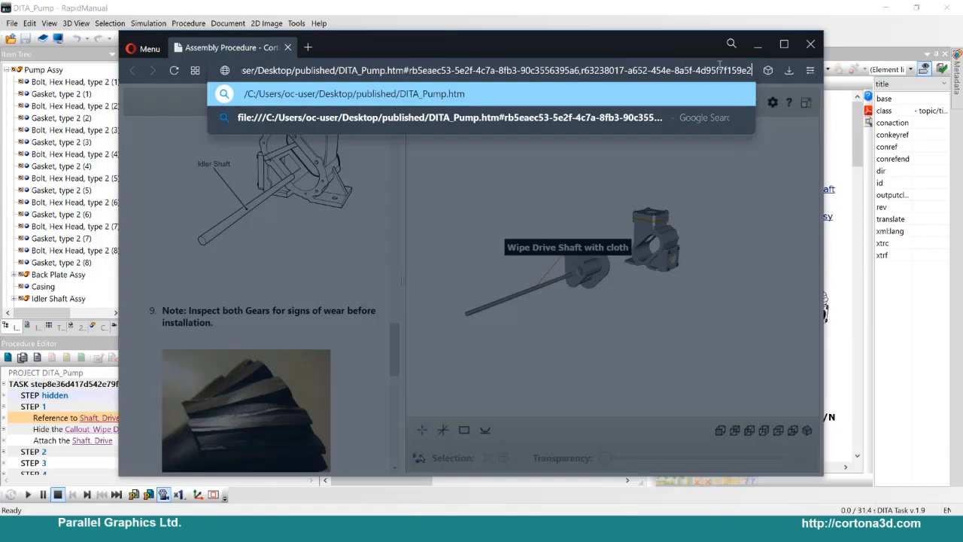
key(Return)
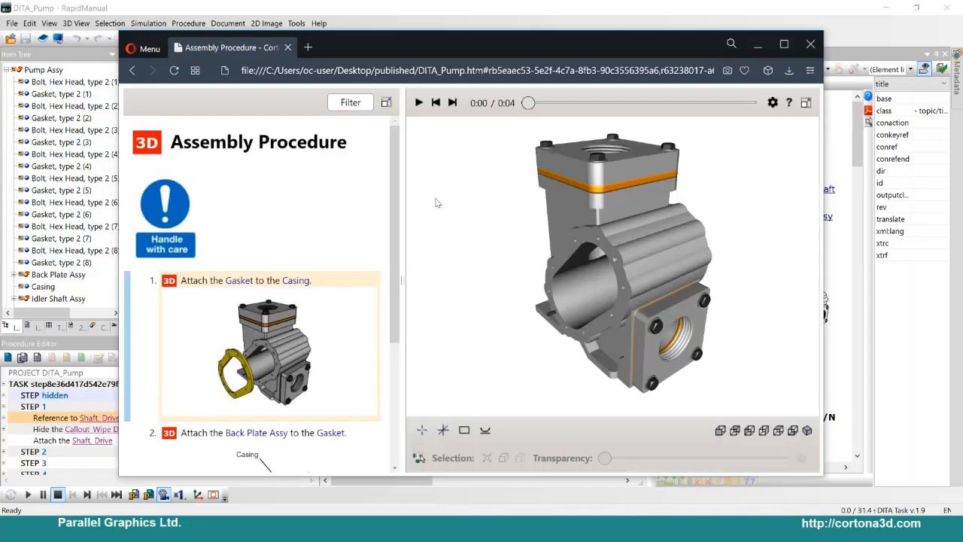
Review the steps listed in the filtered Assembly Procedure and play its animation
scroll(226, 294, down, 5)
scroll(226, 203, up, 4)
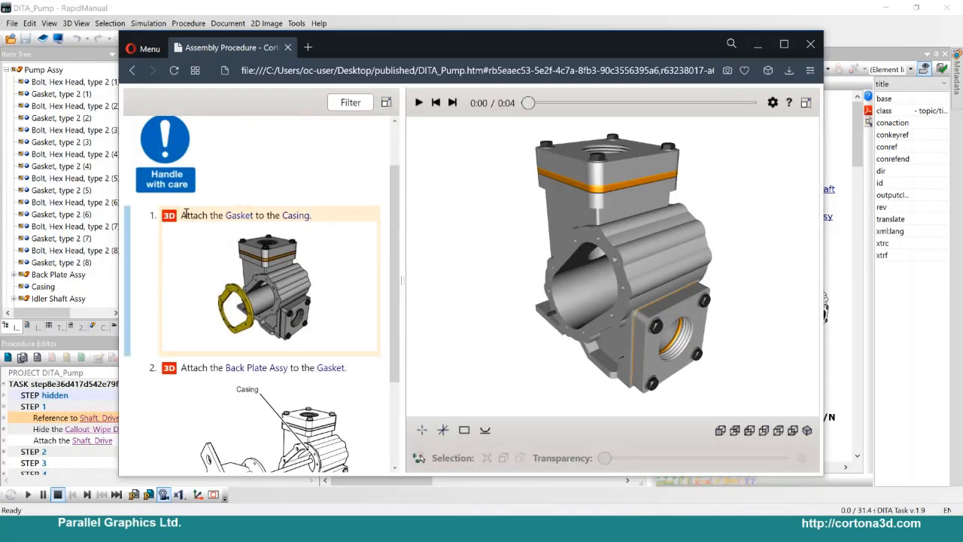
scroll(226, 275, down, 3)
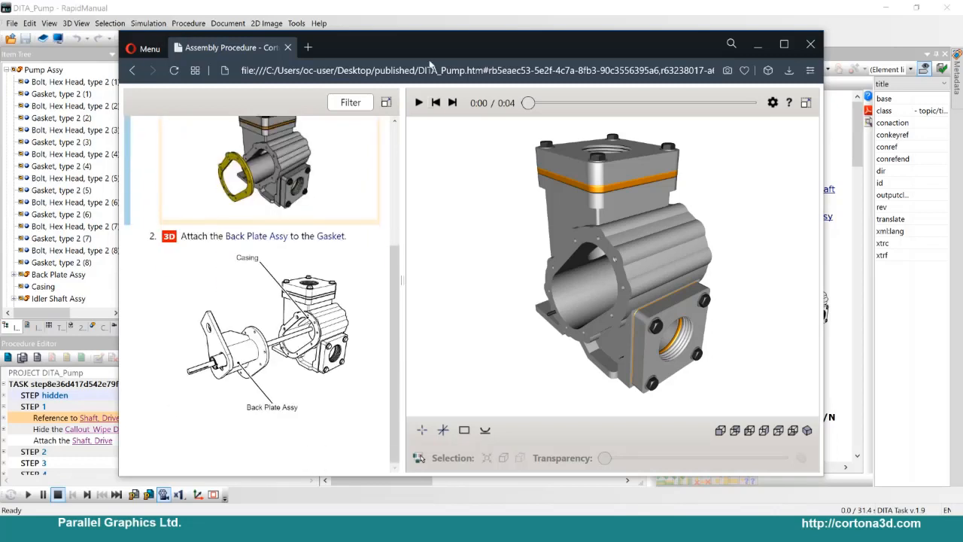
click(419, 103)
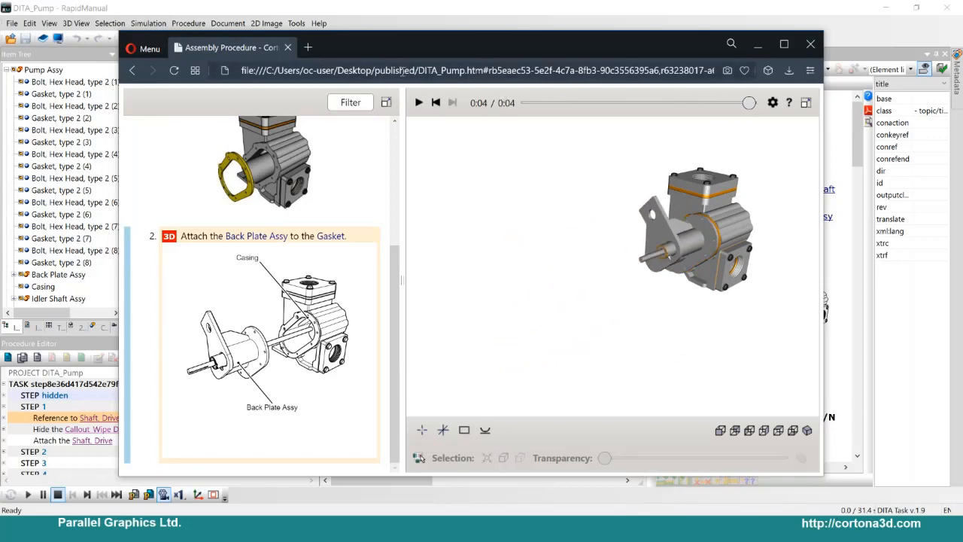
Minimize the browser, DITA_Pump.txt and the published folder to return to the DITA_Pump project in RapidManual
click(528, 66)
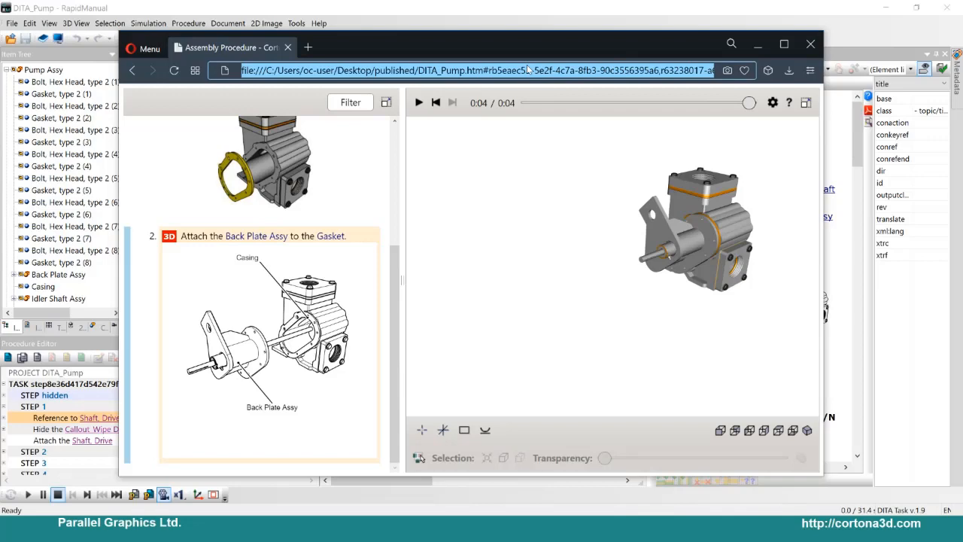
click(758, 44)
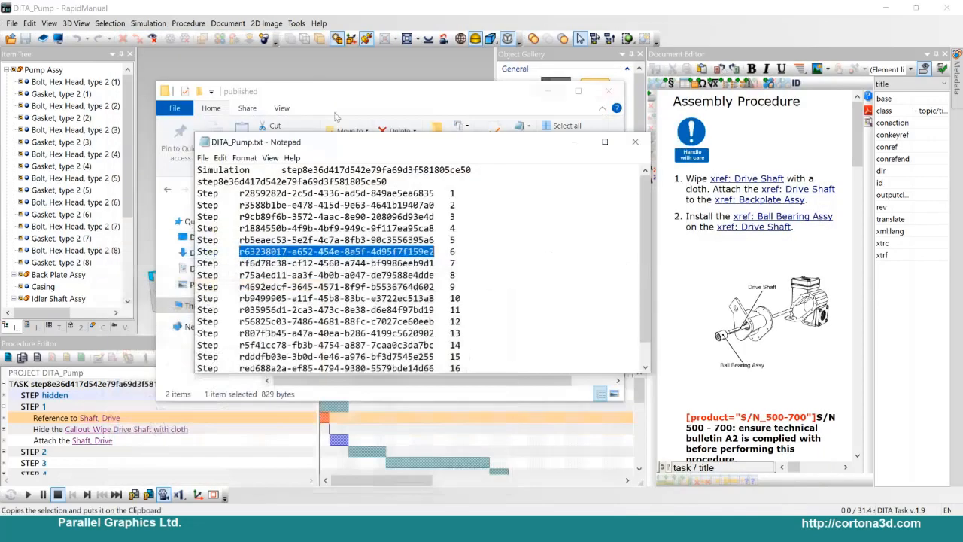
click(574, 141)
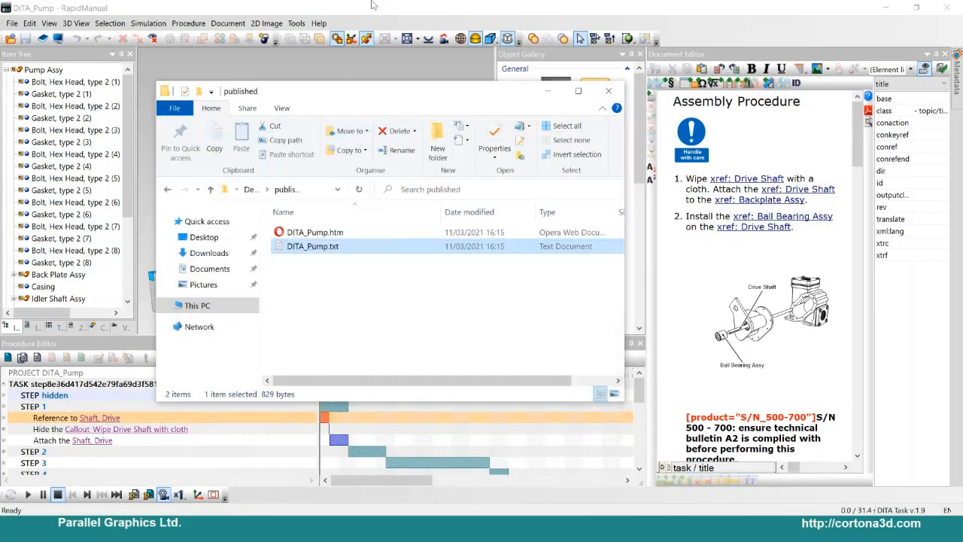
click(547, 91)
Check the Generate Step List File setting in the Publish Options and leave them without making changes
click(296, 23)
click(319, 84)
scroll(426, 335, down, 3)
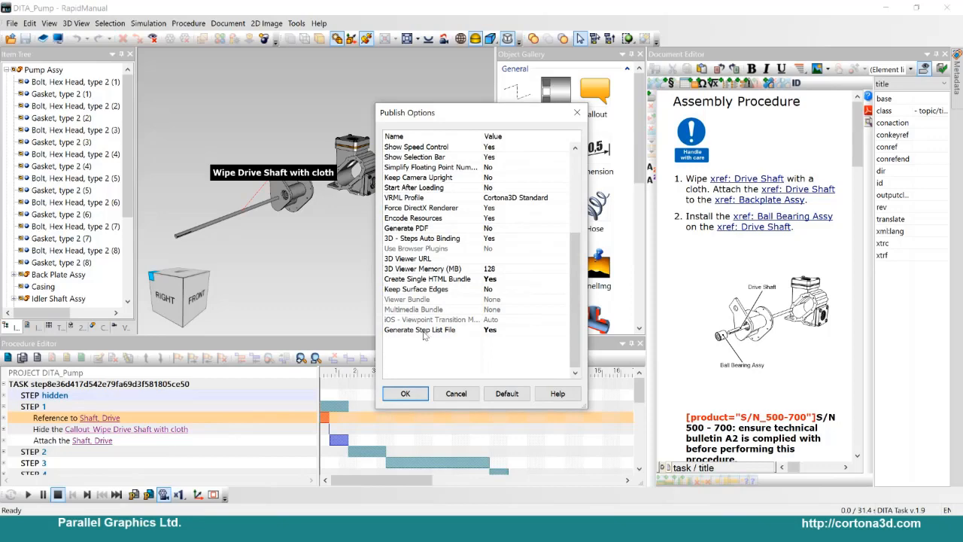
click(456, 394)
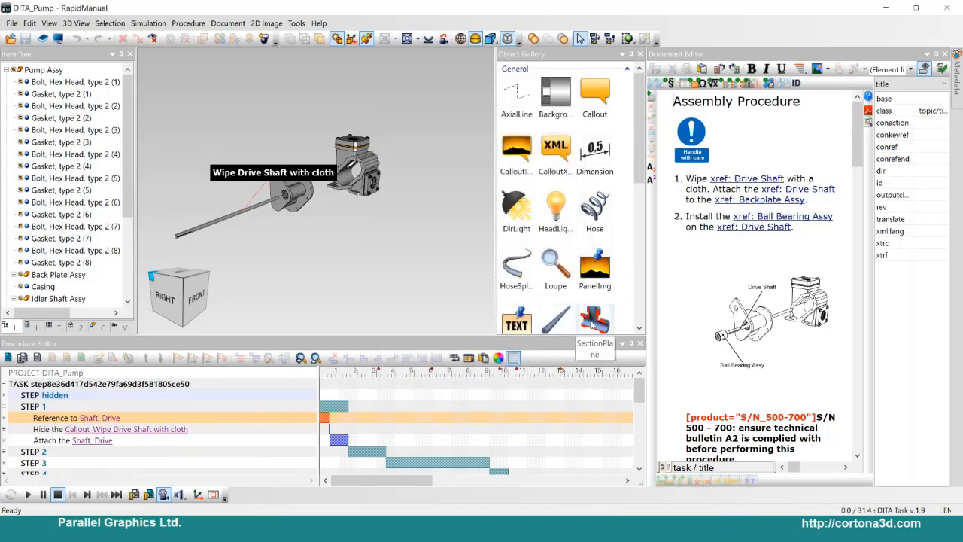
Show the element tags in a widened Document Editor and select the first step element to display its attributes
click(662, 468)
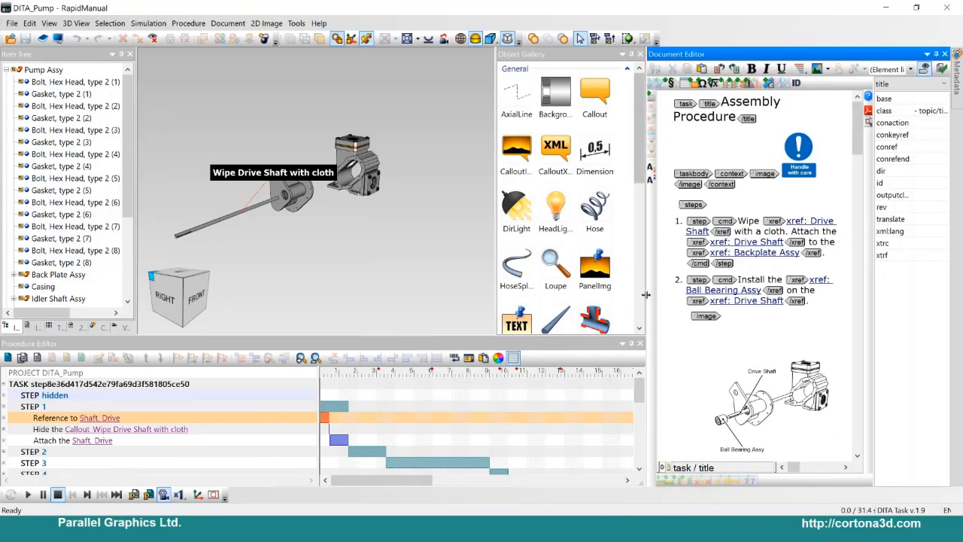
drag(645, 294, 517, 290)
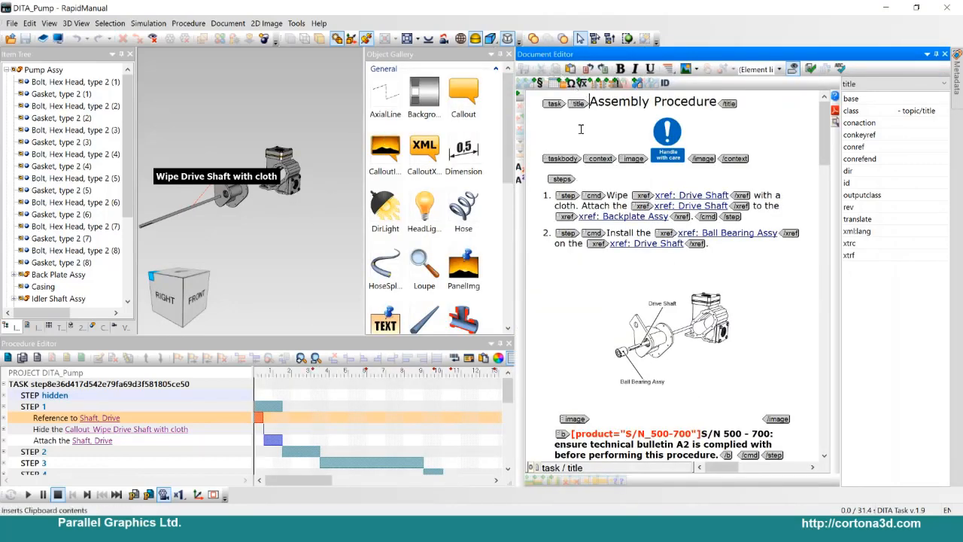
click(582, 196)
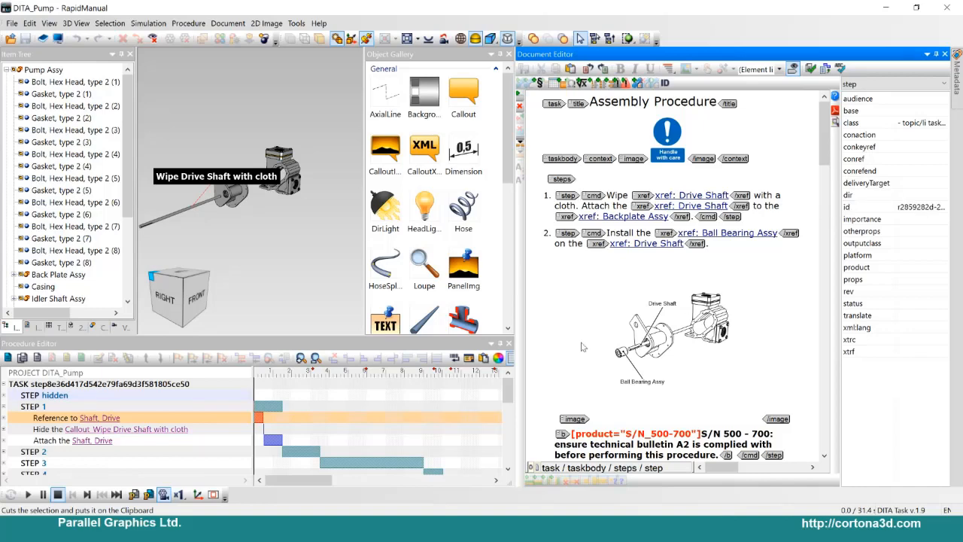
Switch to the PowerPoint slide show and reveal the point about the Rapid Work Instructions specification
click(893, 6)
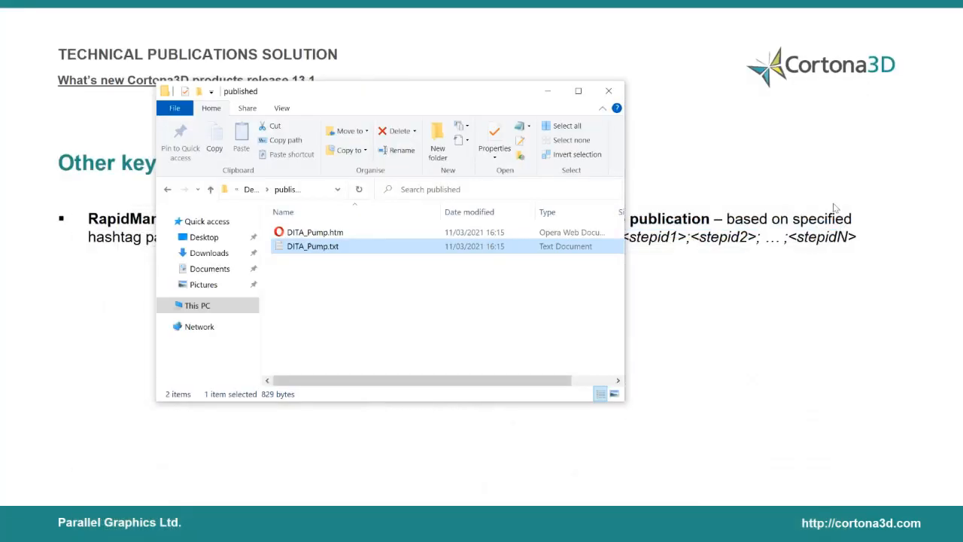
key(alt+Tab)
key(alt+Tab)
key(alt+Tab)
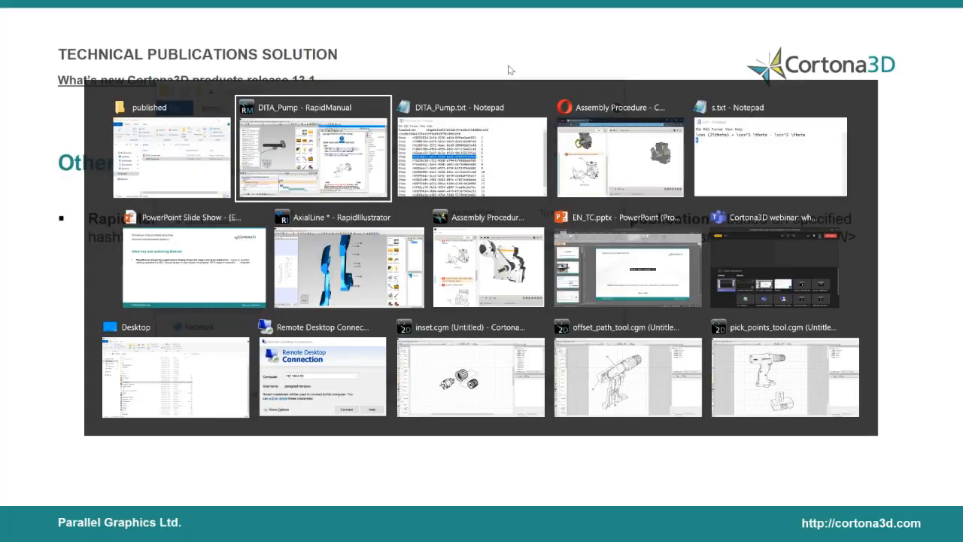
key(alt+Tab)
key(alt+Tab)
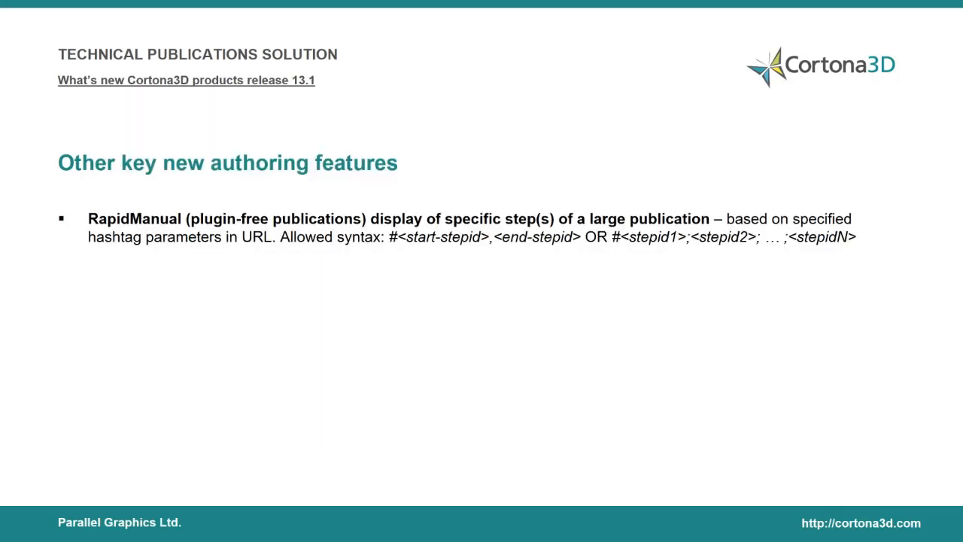
click(268, 238)
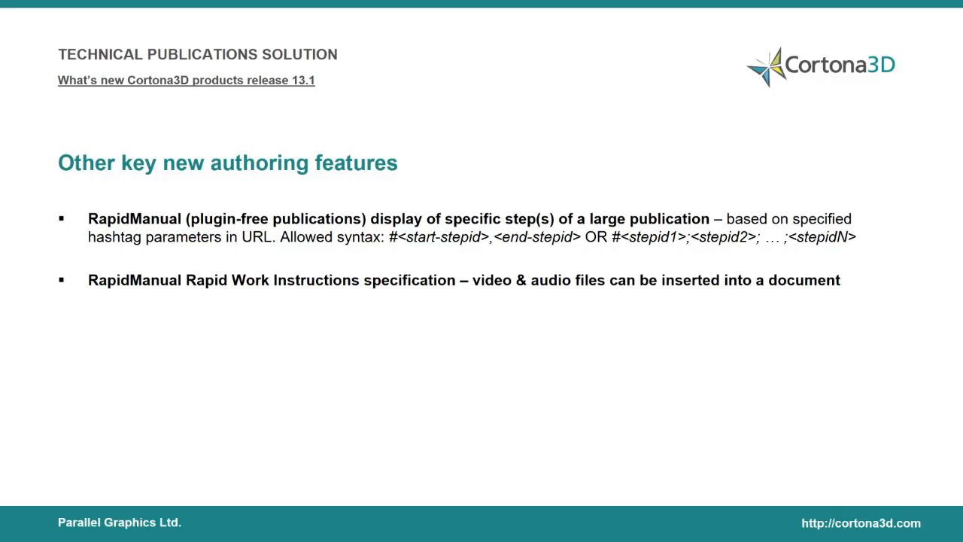
Switch to RapidManual, open the RWI project and close the Object Gallery
key(alt+Tab)
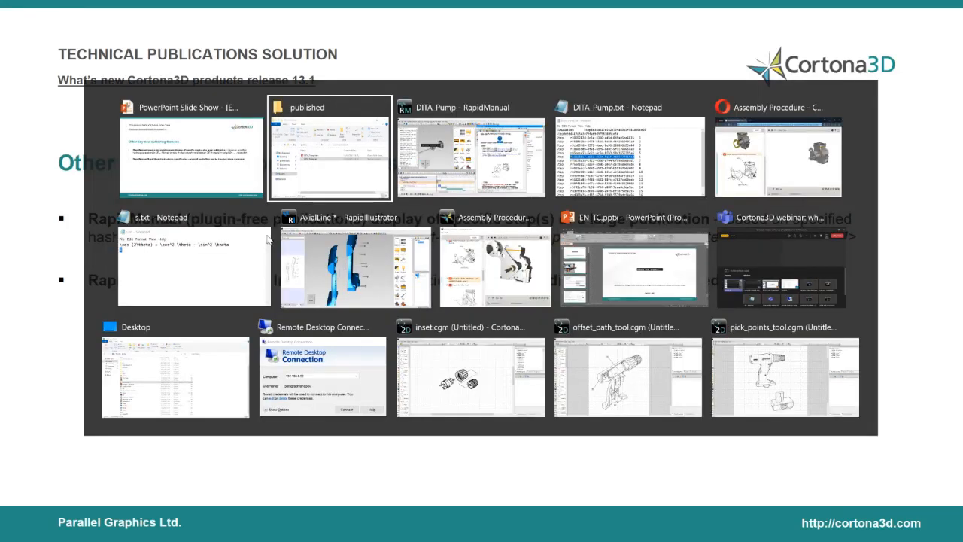
key(alt+Tab)
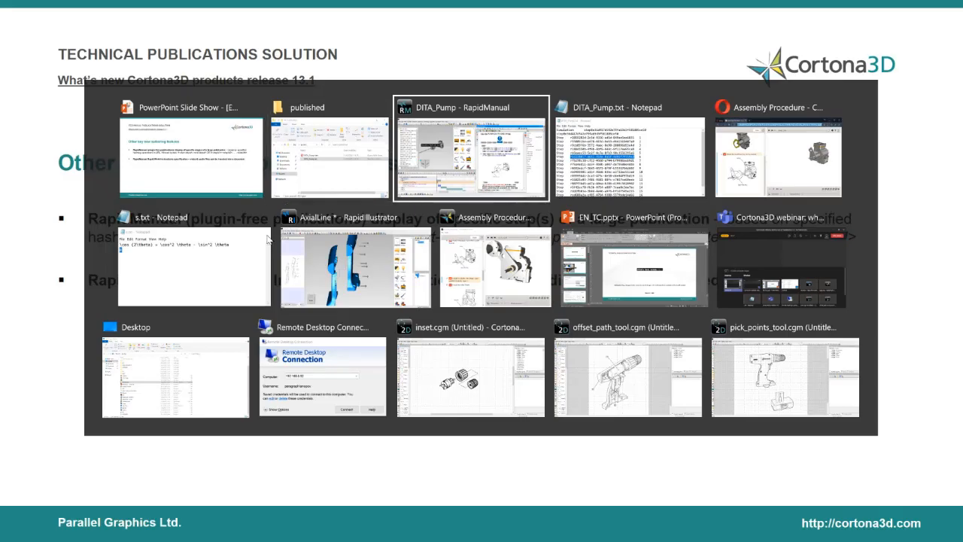
click(12, 24)
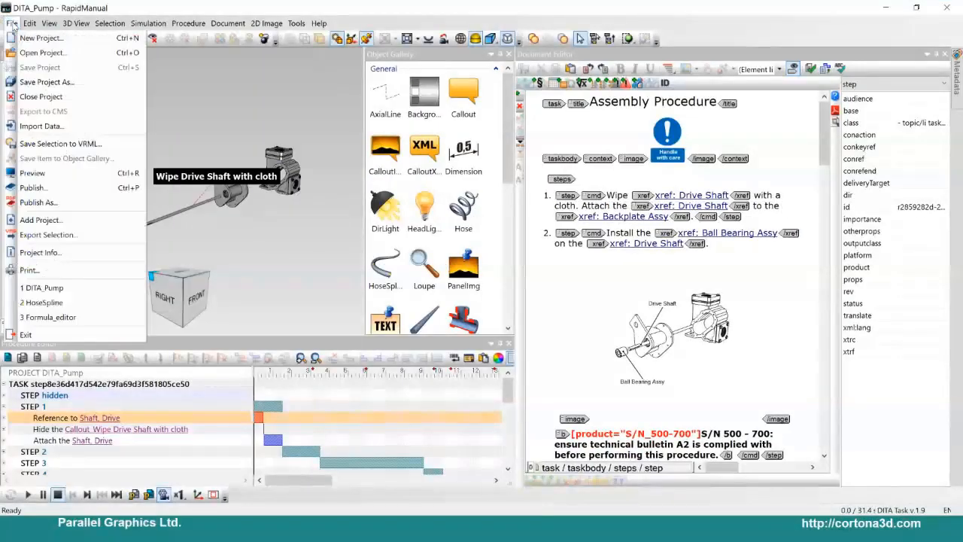
click(41, 53)
double_click(316, 291)
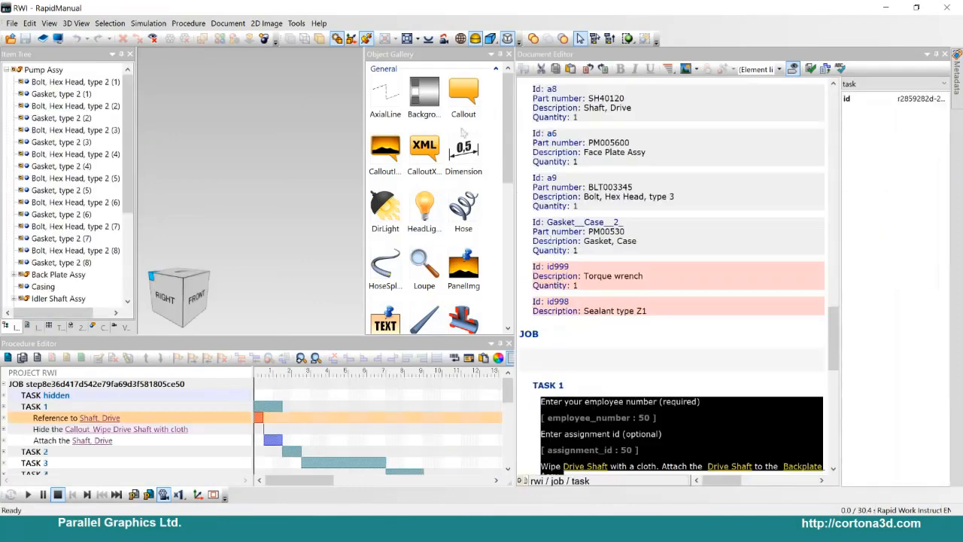
click(508, 54)
Insert a video from the Desktop's files folder as a multimedia object after the TASK 16 text
scroll(680, 332, down, 5)
scroll(674, 329, down, 10)
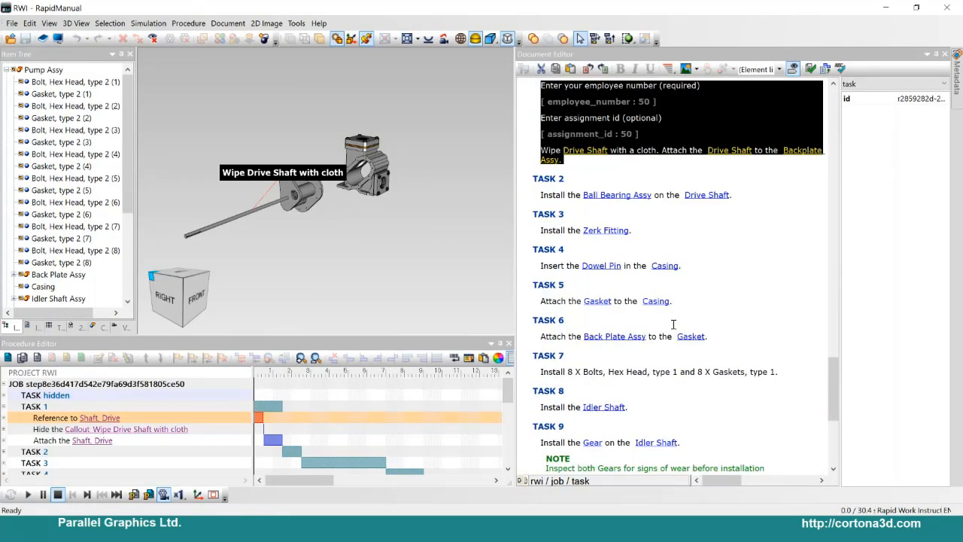
click(778, 371)
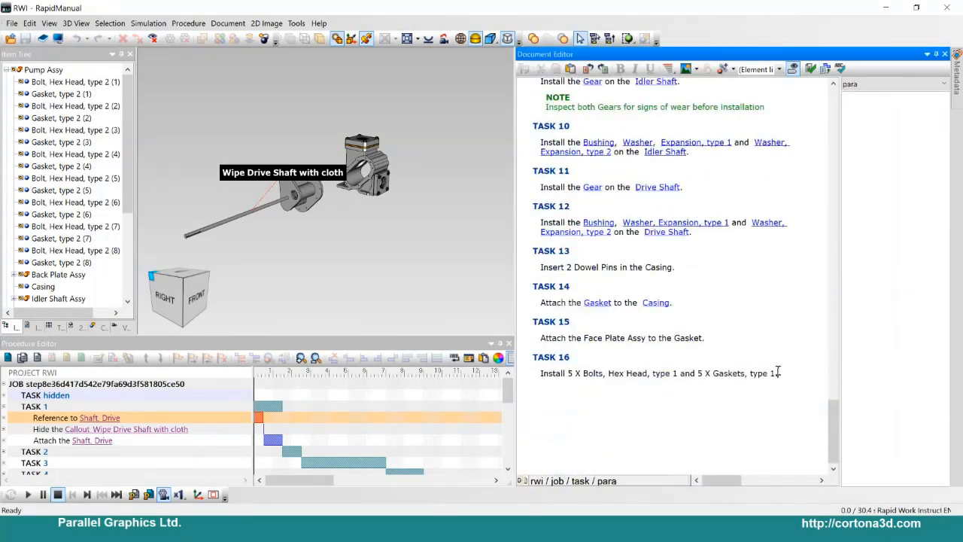
right_click(778, 373)
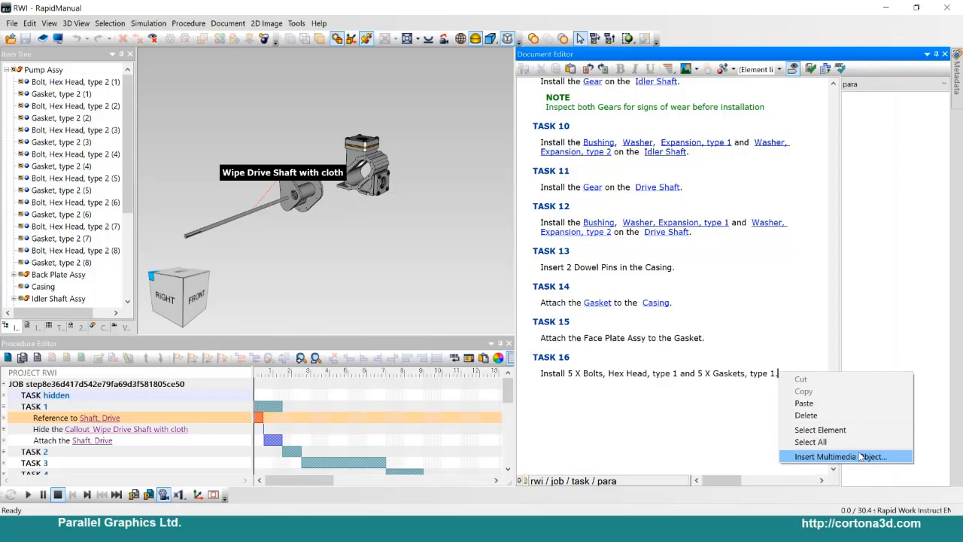
click(862, 457)
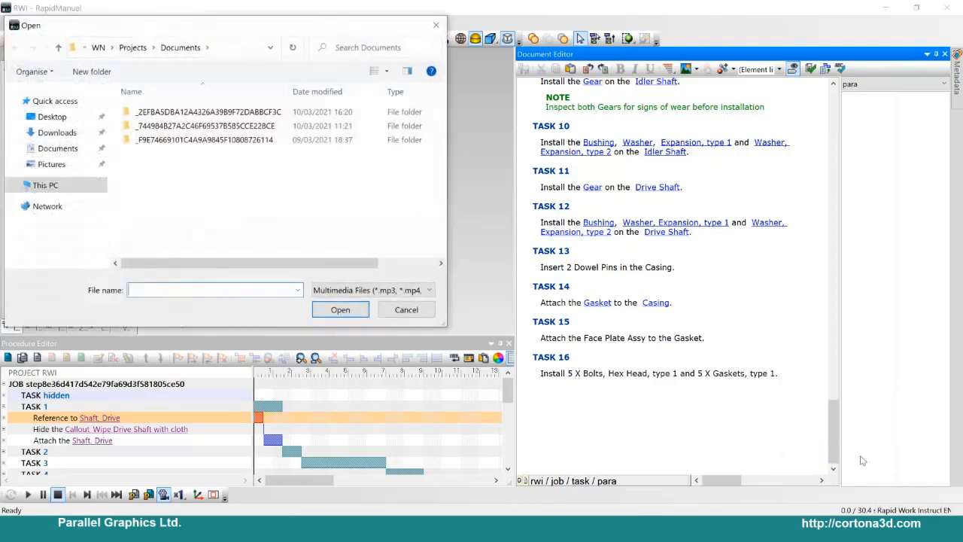
click(51, 117)
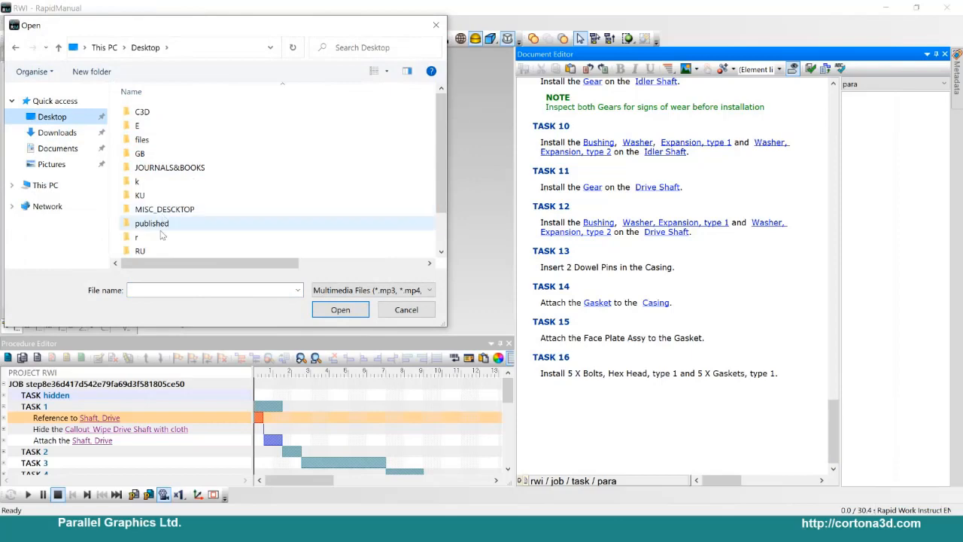
double_click(173, 140)
double_click(167, 154)
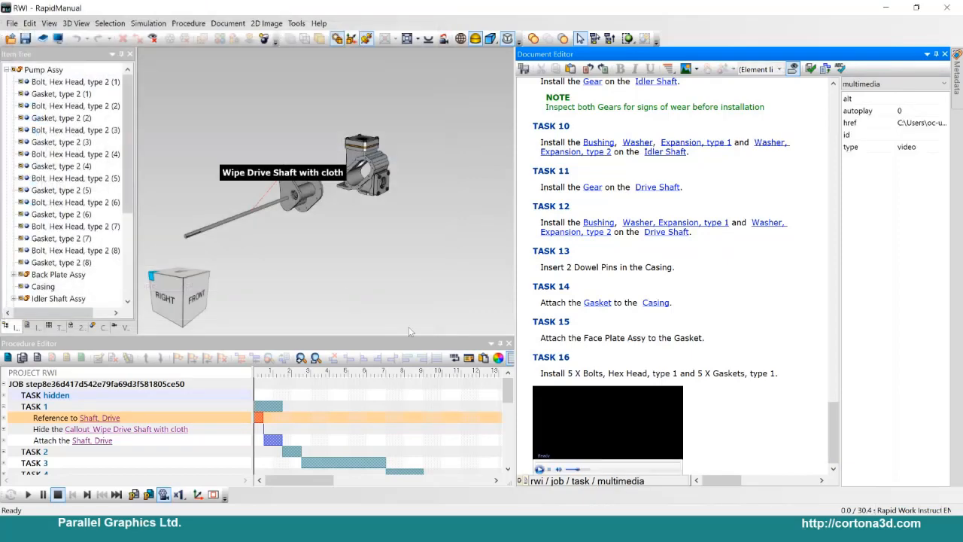
scroll(614, 329, down, 2)
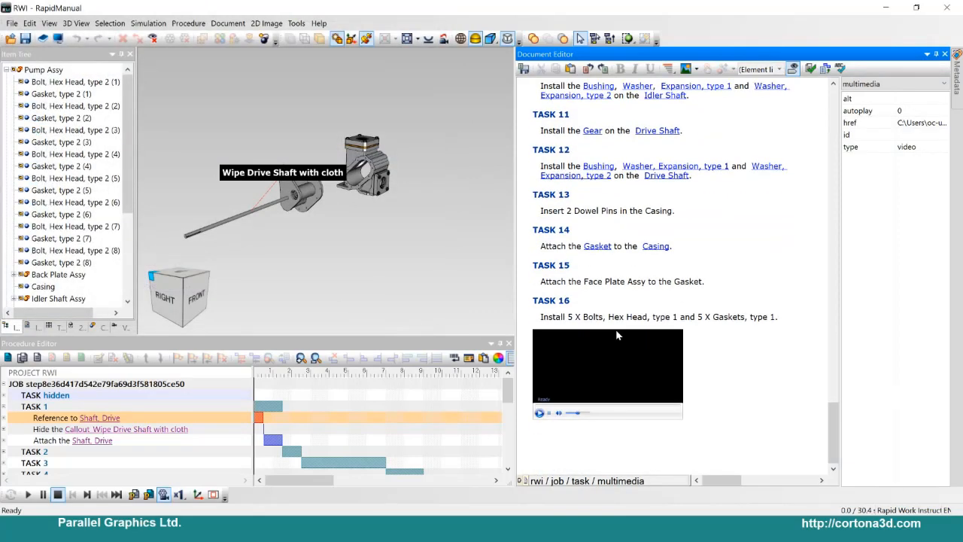
Preview the RWI publication, saving the attached document's changes, and show its Document view
click(57, 38)
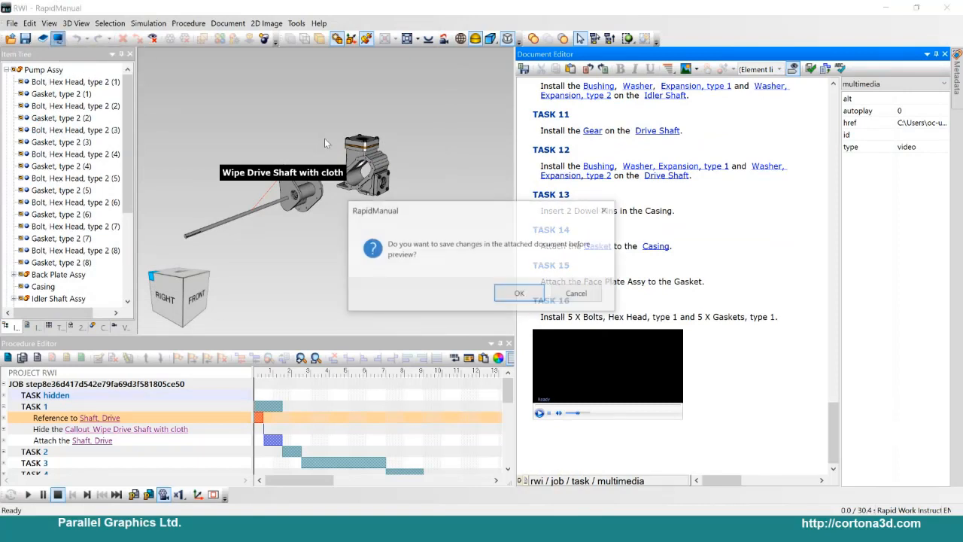
key(Return)
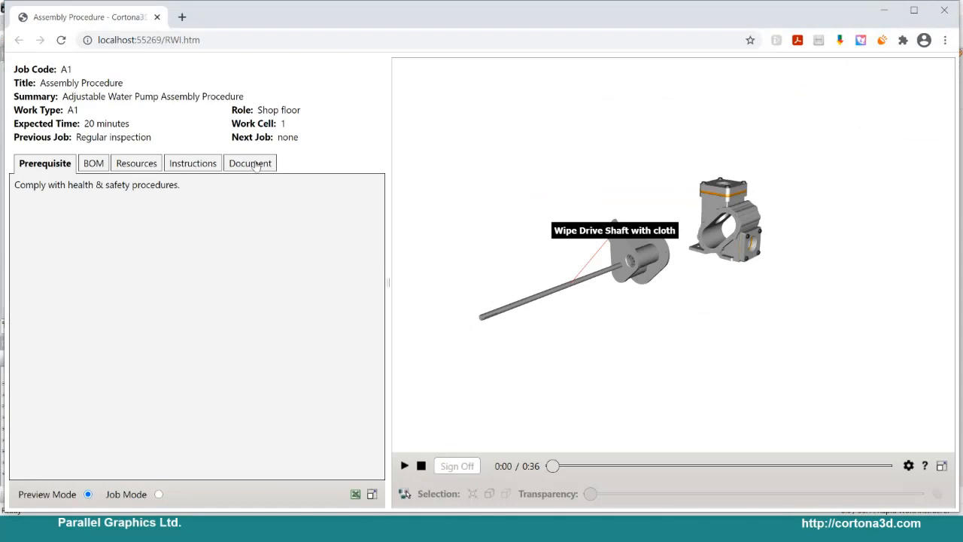
click(254, 164)
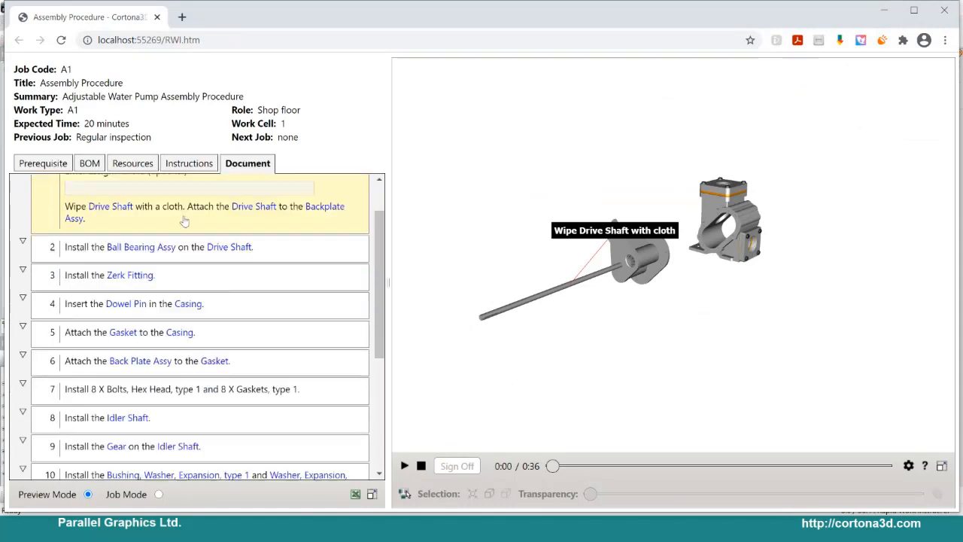
Open the video linked in task 16 of the previewed publication and play it
scroll(184, 220, down, 3)
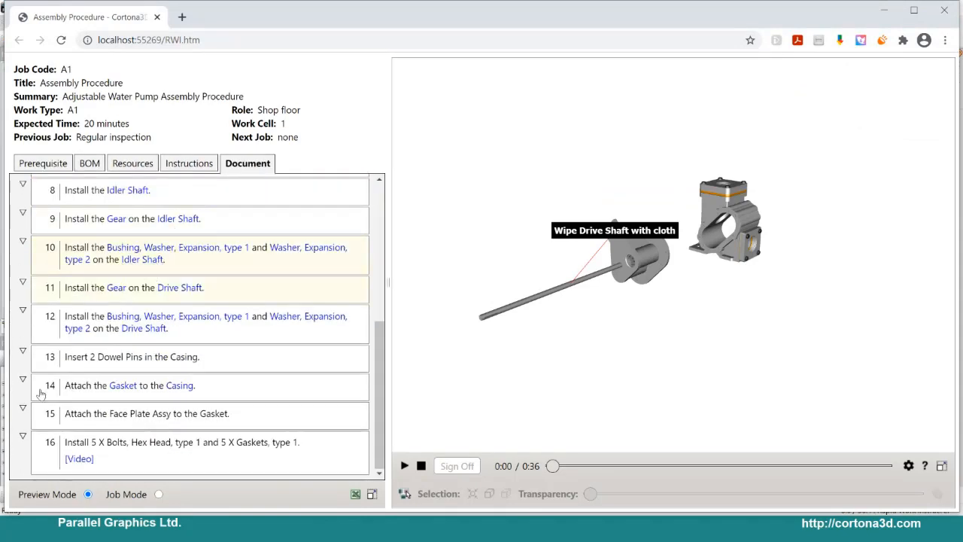
click(78, 459)
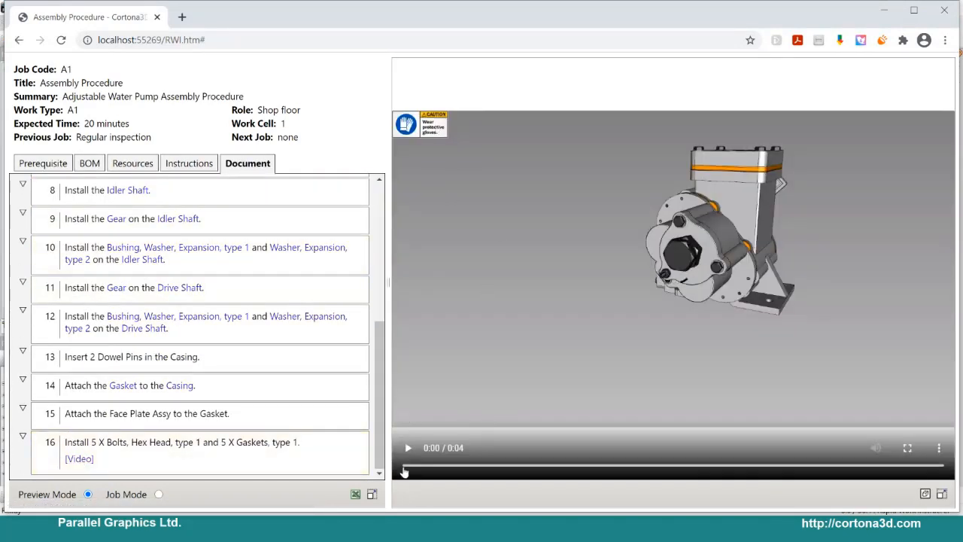
click(407, 447)
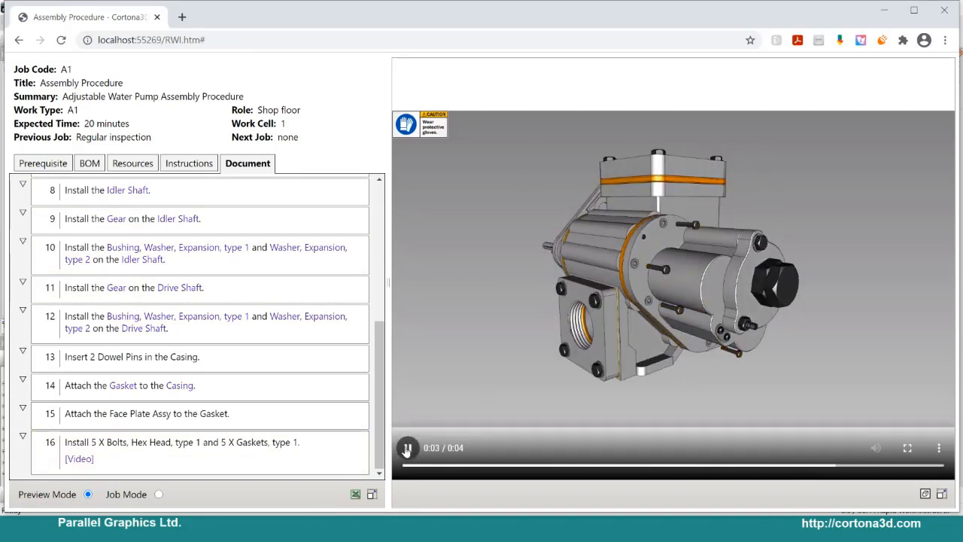
Return to the PowerPoint slide show and reveal the point about intermediate pages in RapidCatalog and RapidIllustrator
click(884, 11)
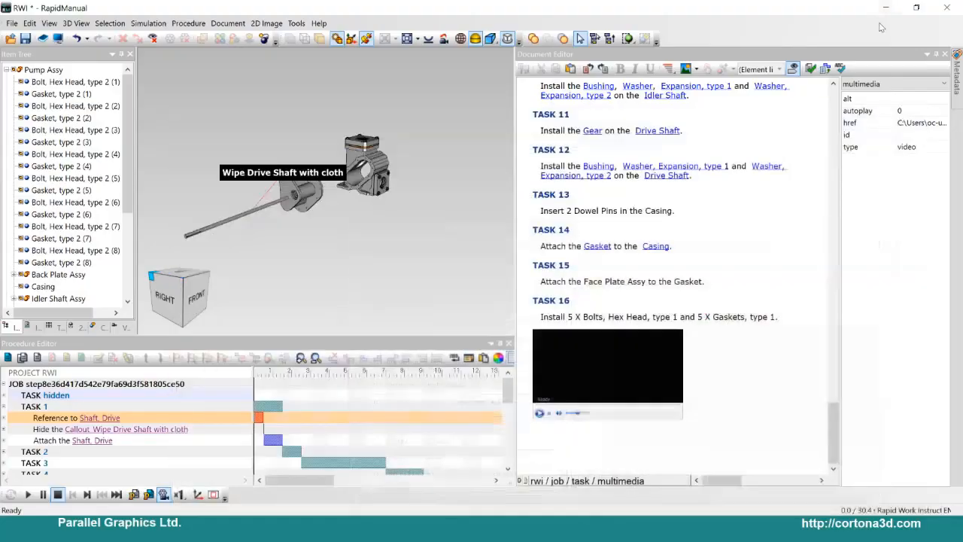
click(884, 7)
click(327, 183)
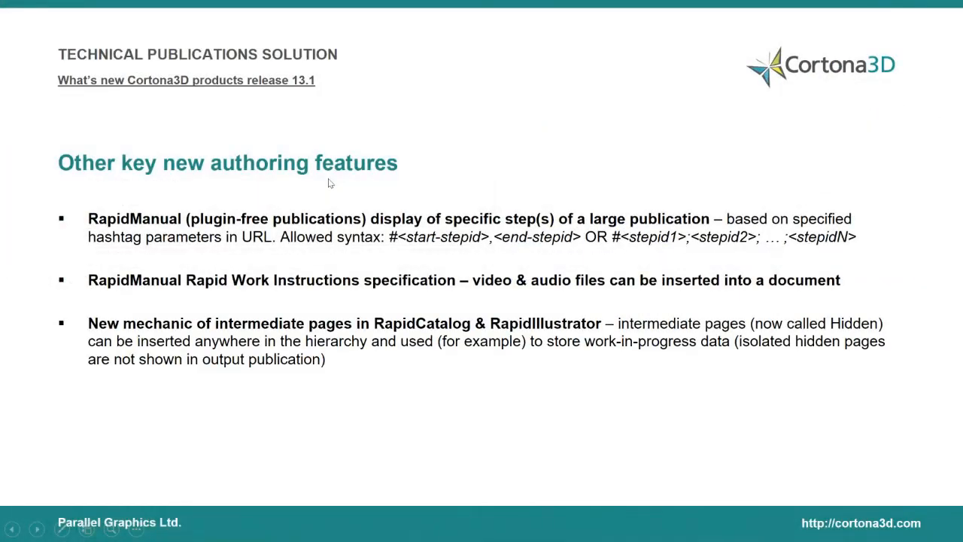
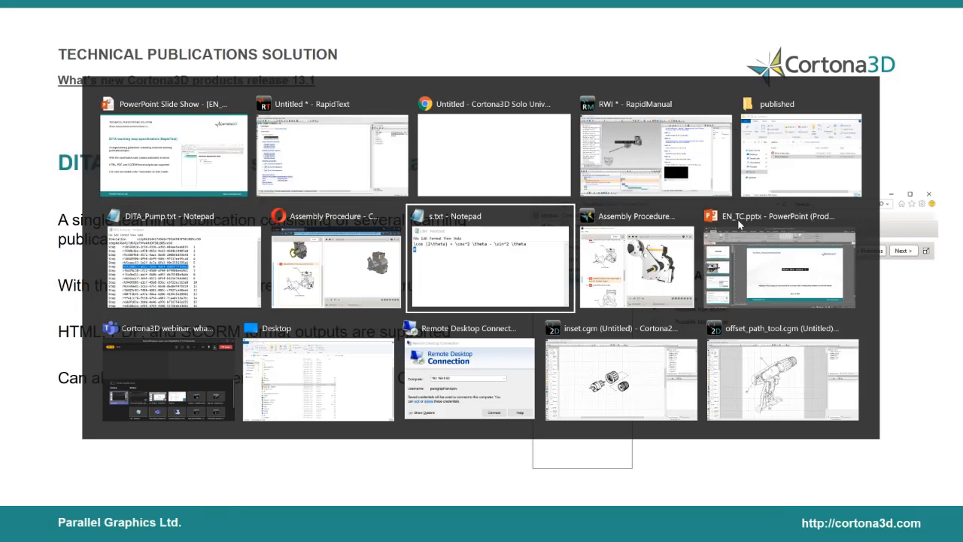
Switch from the slide show to the Untitled learning assessment topic in RapidText
key(Tab)
key(Tab)
key(Tab)
key(Tab)
key(Tab)
key(Tab)
key(Tab)
key(Tab)
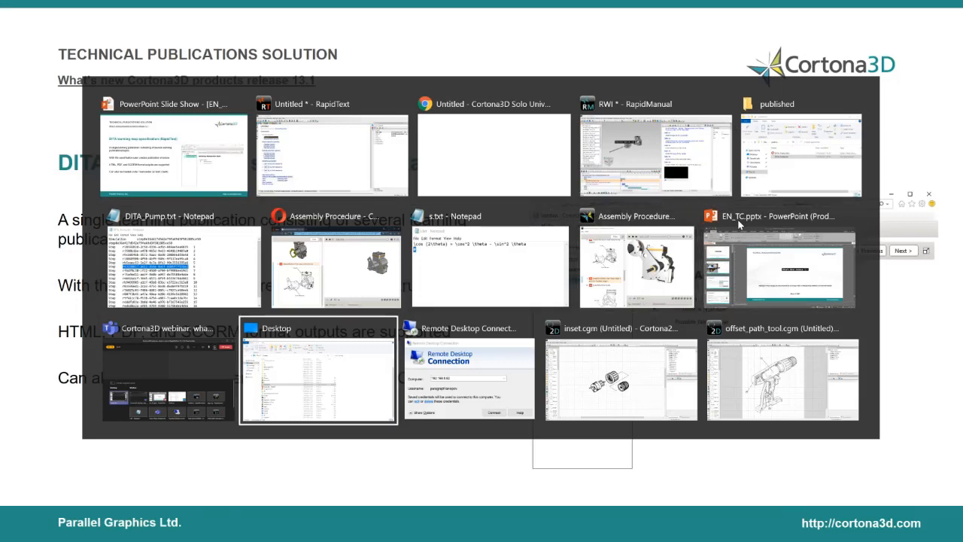
key(Tab)
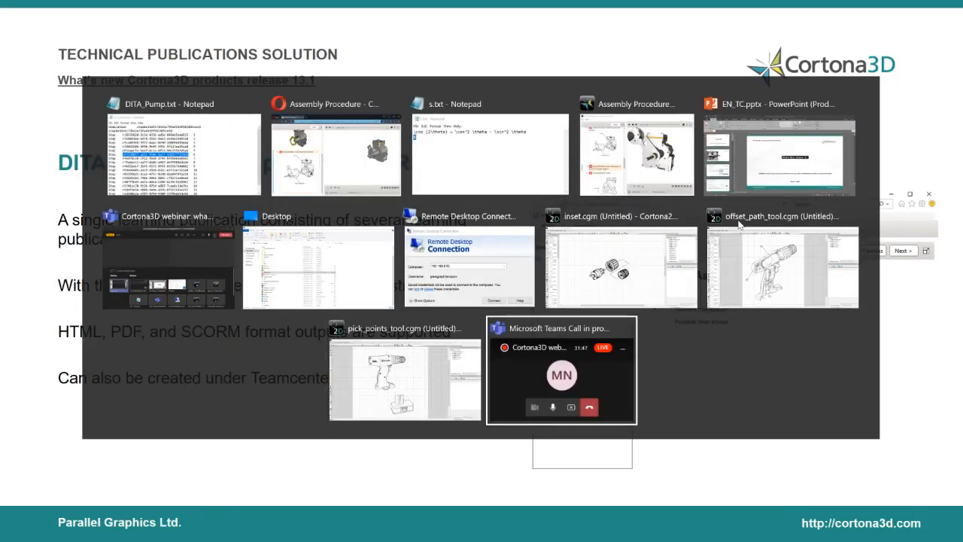
key(Tab)
key(Tab)
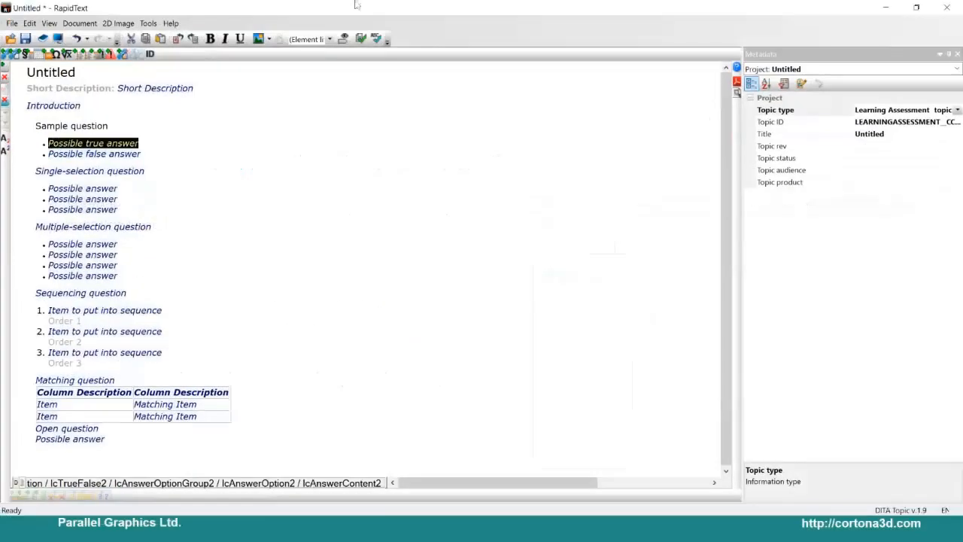
Create a new DITA Learning Map project, discarding the changes to the Untitled learning assessment topic
click(12, 24)
click(38, 36)
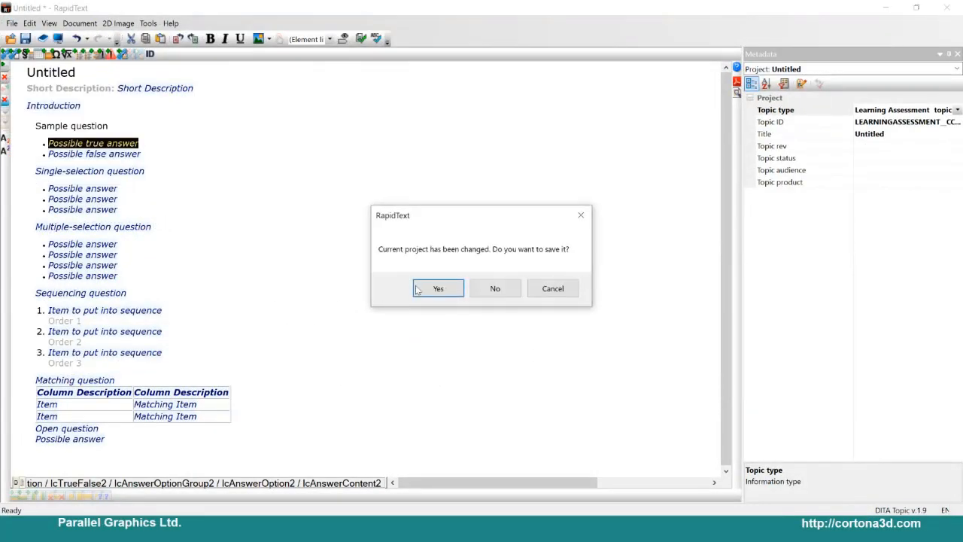
click(496, 290)
double_click(355, 255)
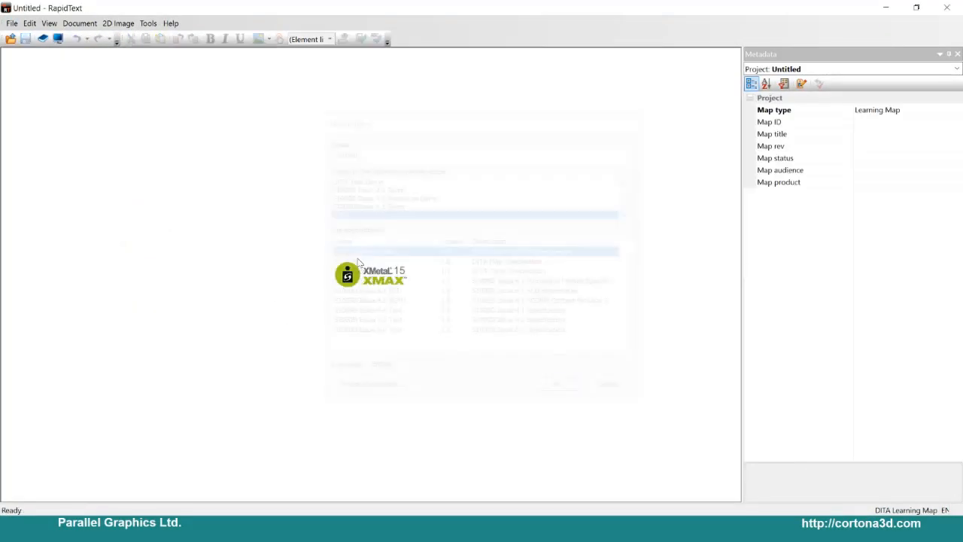
click(73, 23)
click(85, 66)
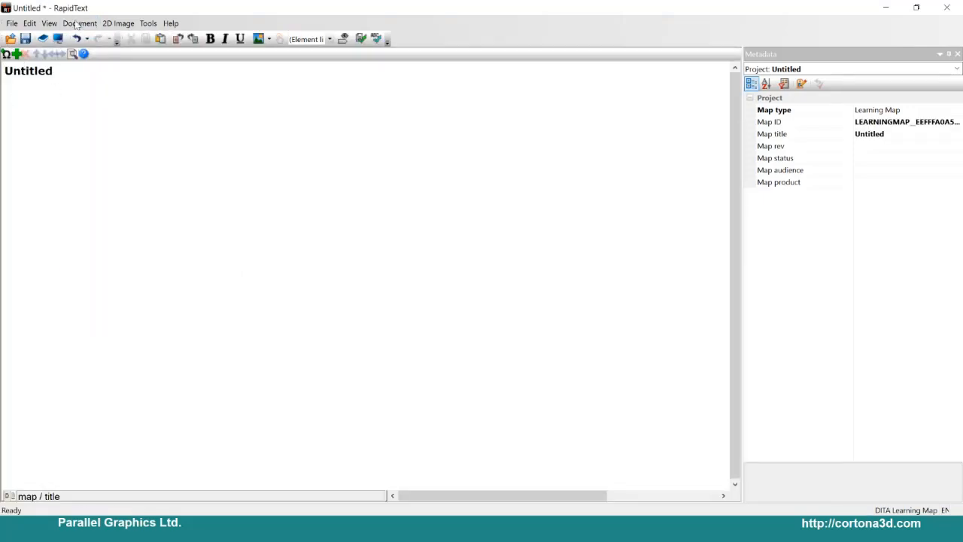
Insert a learningGroup reference to the Learning Overview topic into the learning map, previewing the topic before confirming
click(16, 54)
click(338, 206)
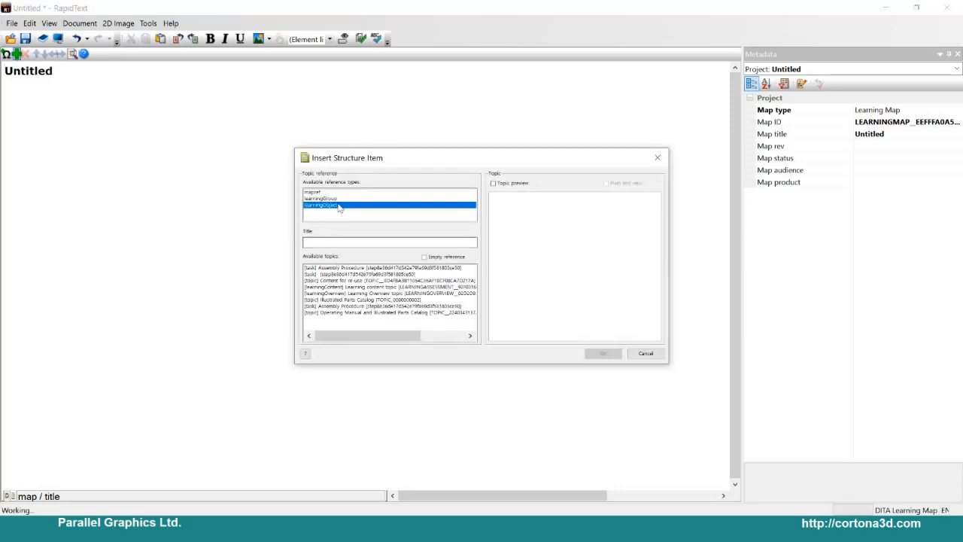
click(320, 200)
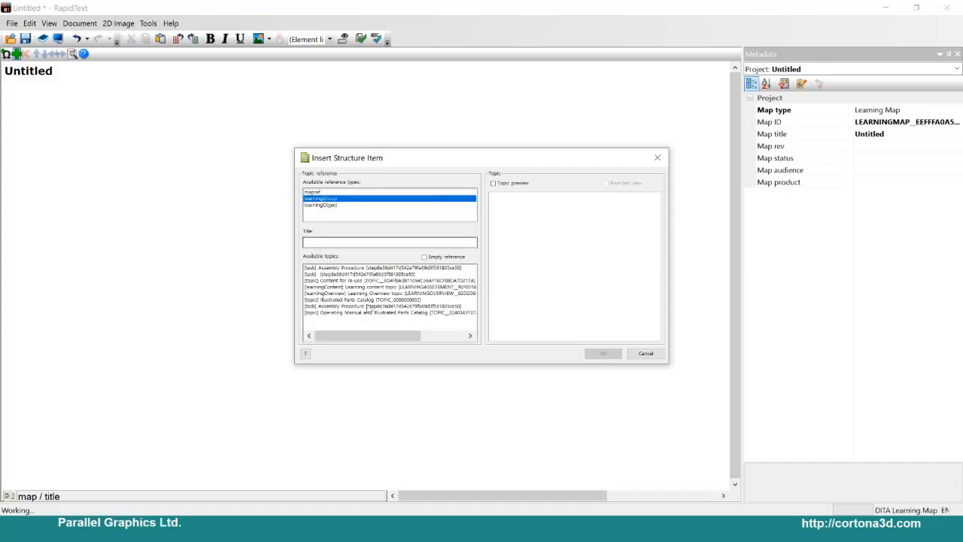
click(371, 293)
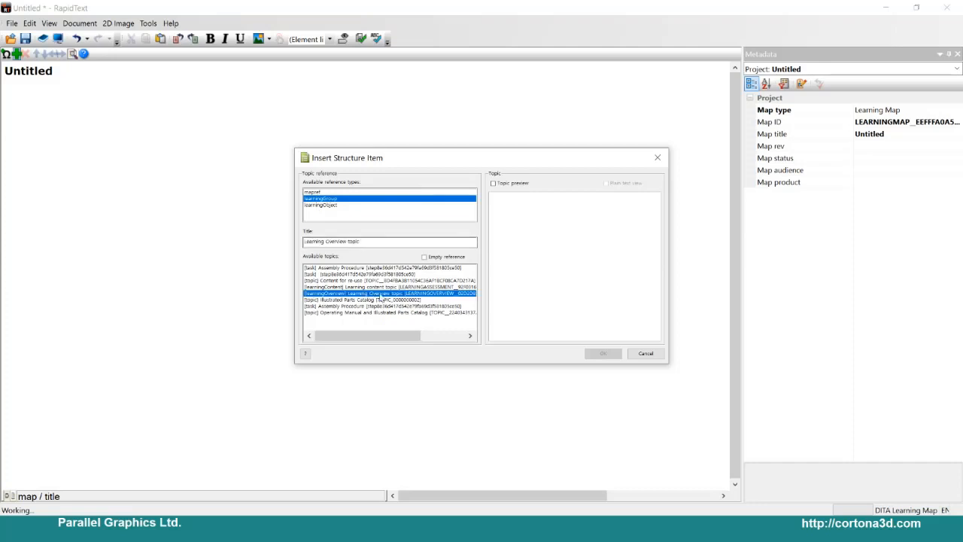
click(499, 183)
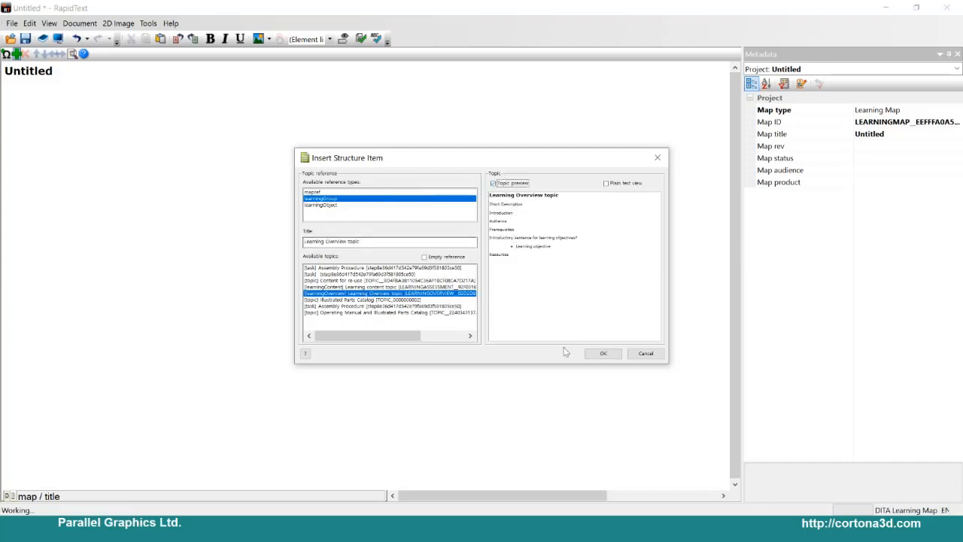
click(603, 354)
Insert a second learningGroup reference, pointing to the Learning content topic, with its topic preview switched on
click(16, 55)
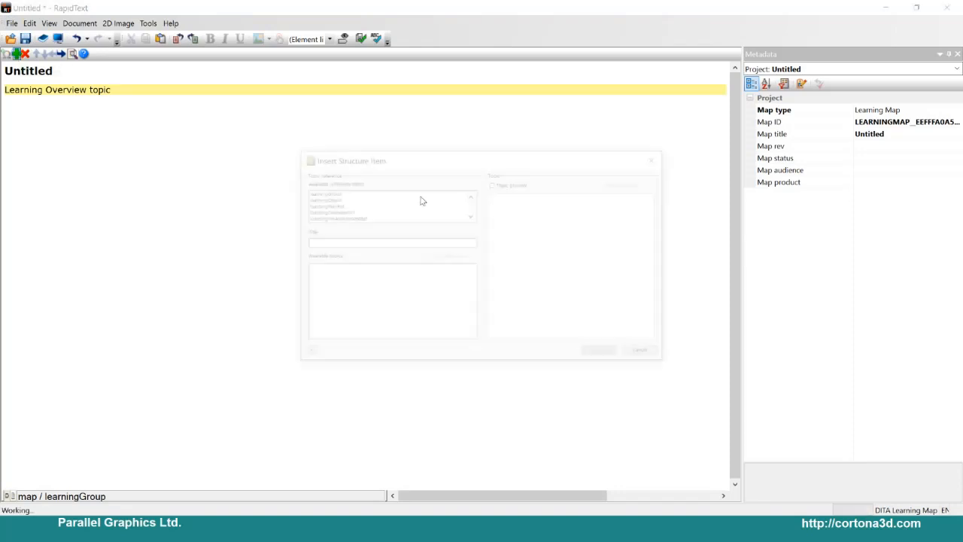
click(326, 204)
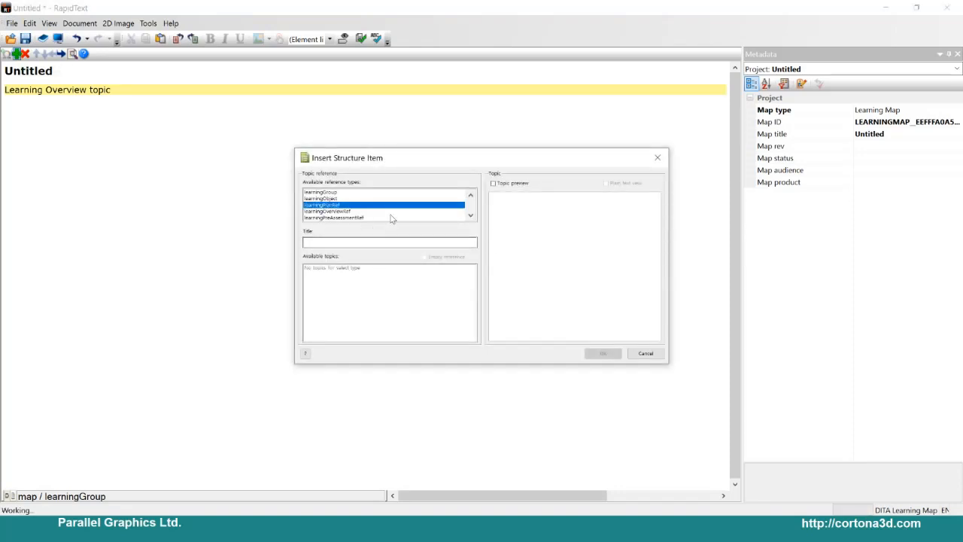
click(324, 192)
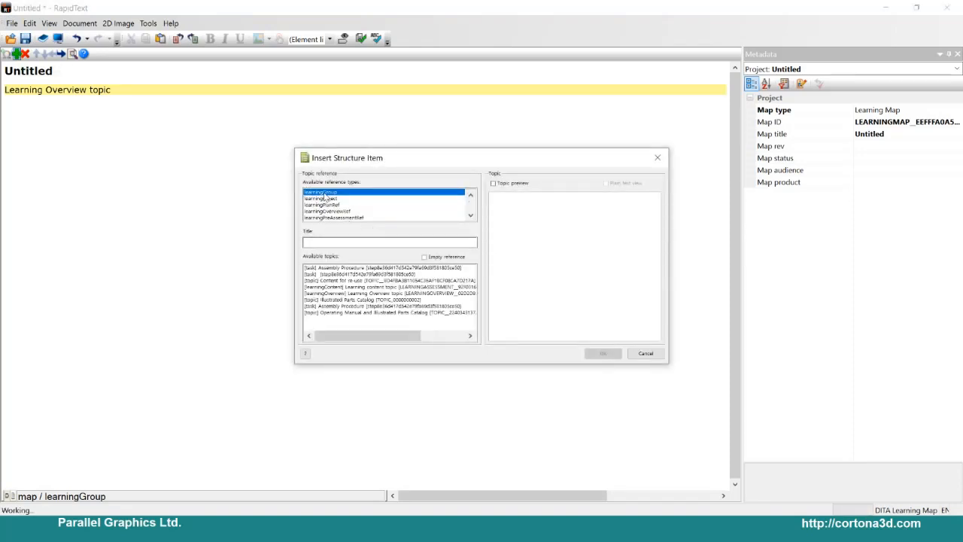
click(388, 281)
click(389, 287)
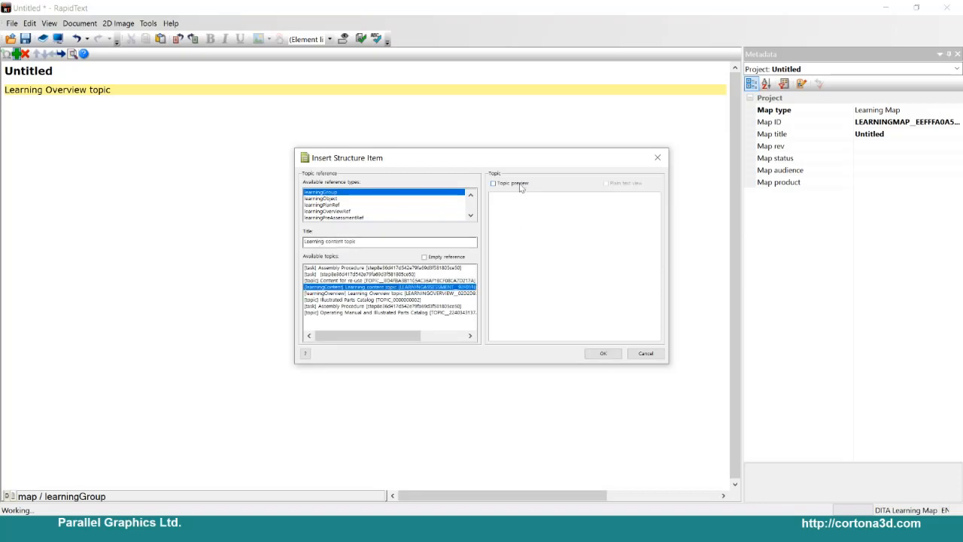
click(494, 183)
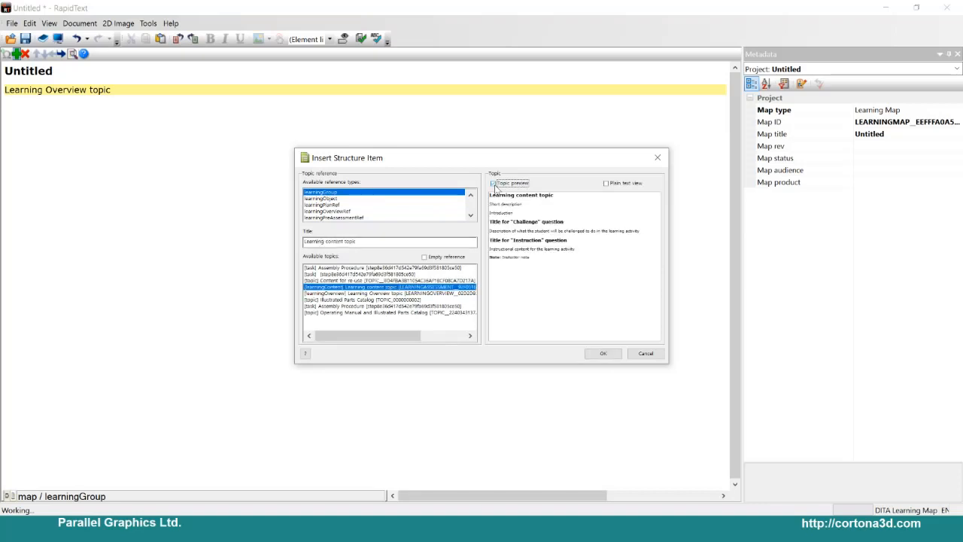
click(603, 353)
Preview the learning map publication, saving the attached document's changes, and show its Learning content topic
click(51, 54)
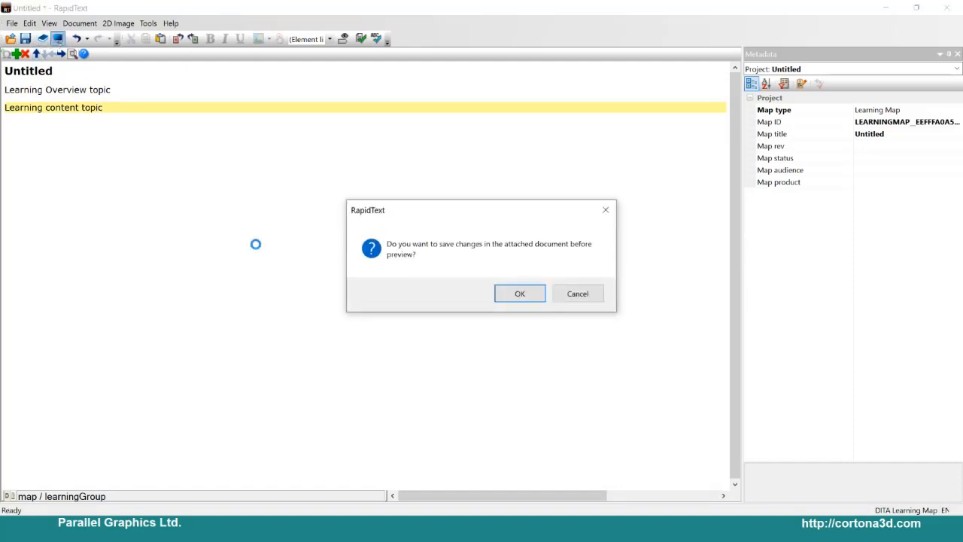
key(Return)
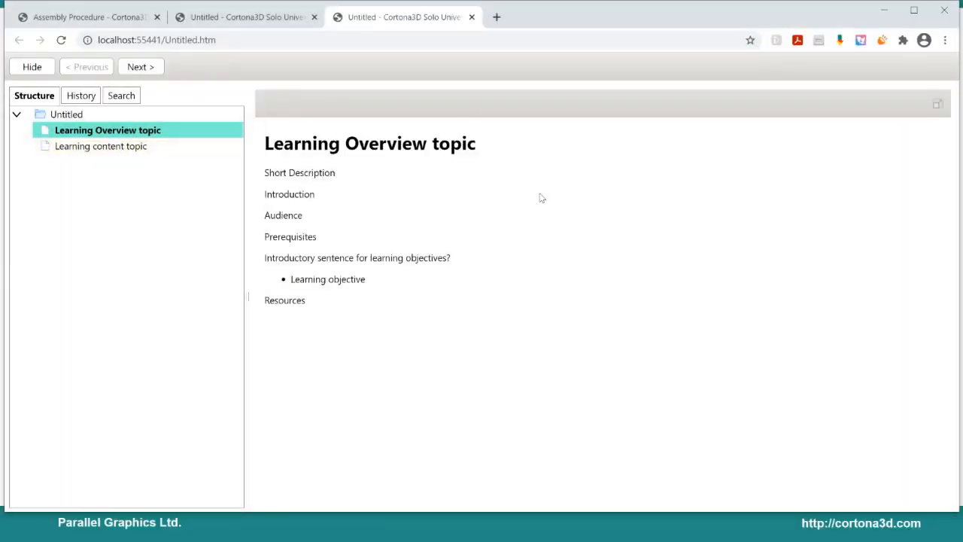
click(103, 148)
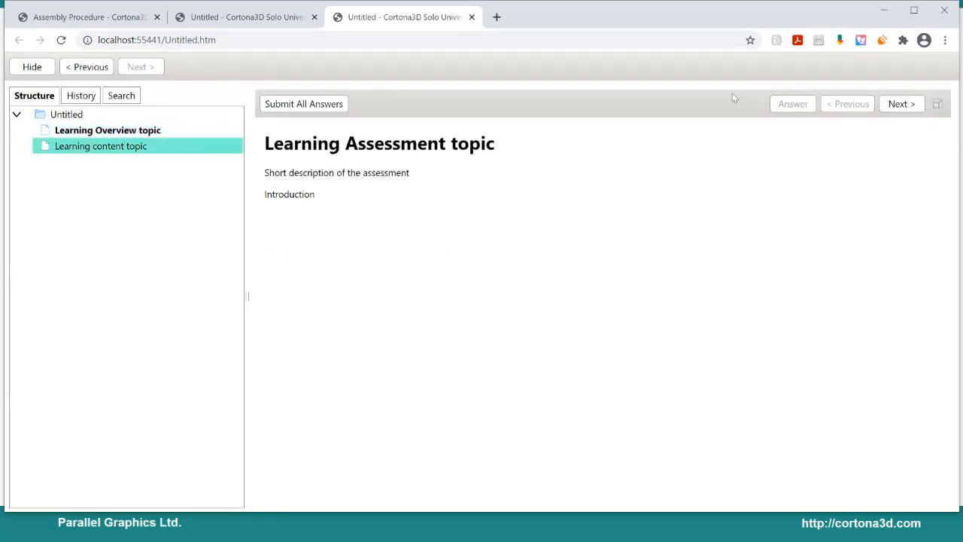
Go to the true/false question of the assessment, submit "Possible false answer" and dismiss the feedback
click(903, 104)
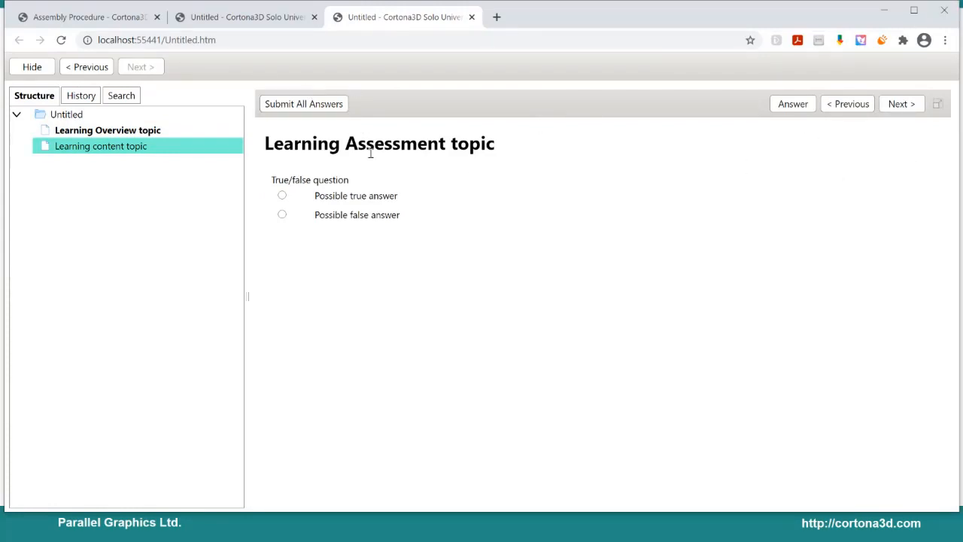
click(282, 214)
click(792, 104)
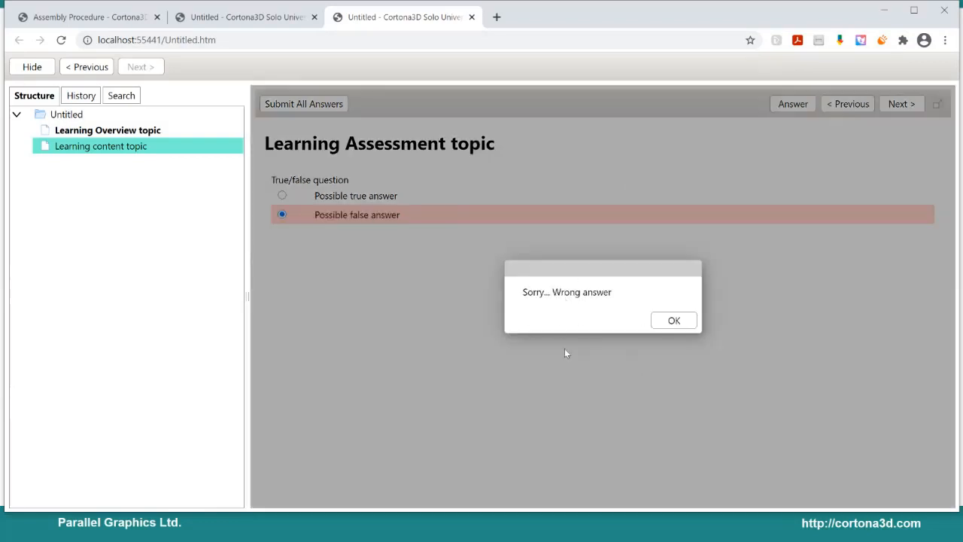
click(674, 320)
Page through the single- and multiple-selection questions to the sequencing question and move its second item down
click(897, 105)
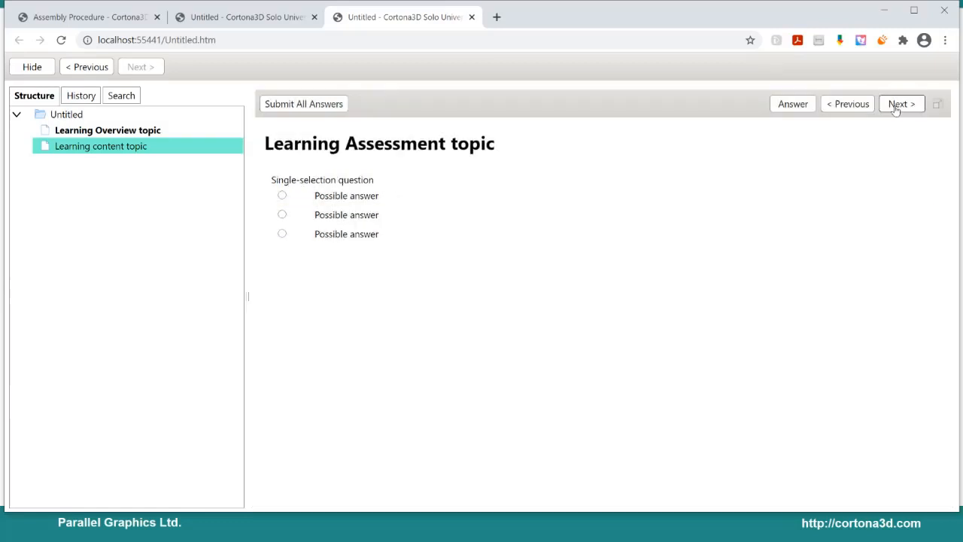
click(897, 105)
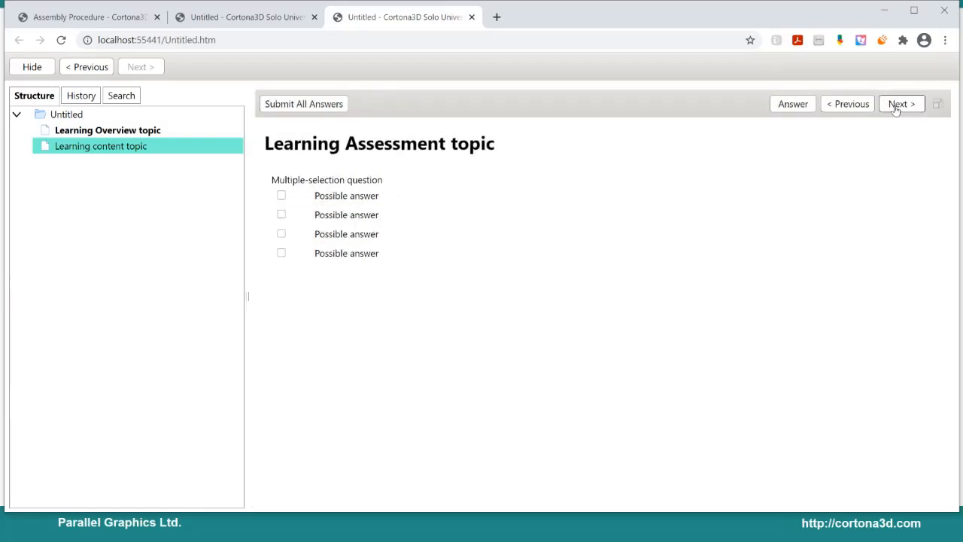
click(896, 106)
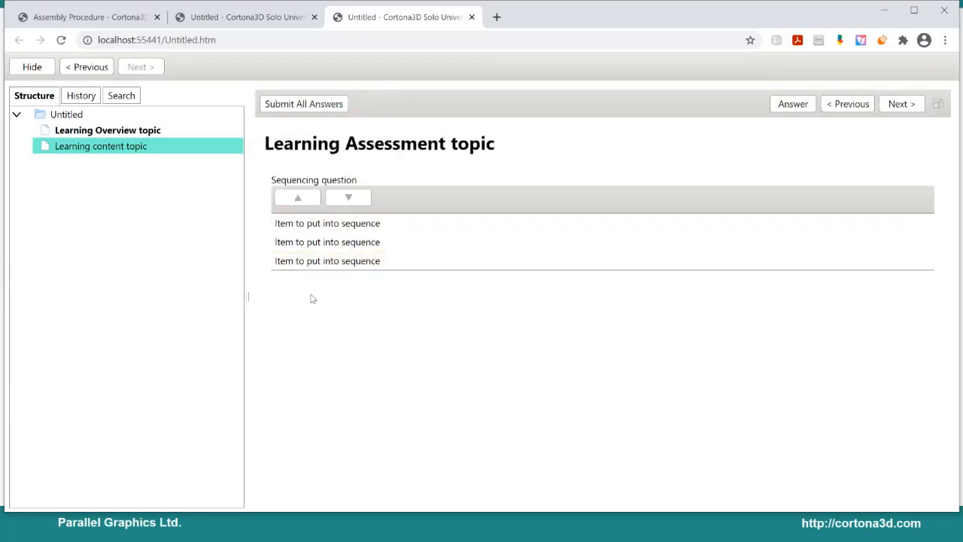
click(339, 241)
click(350, 201)
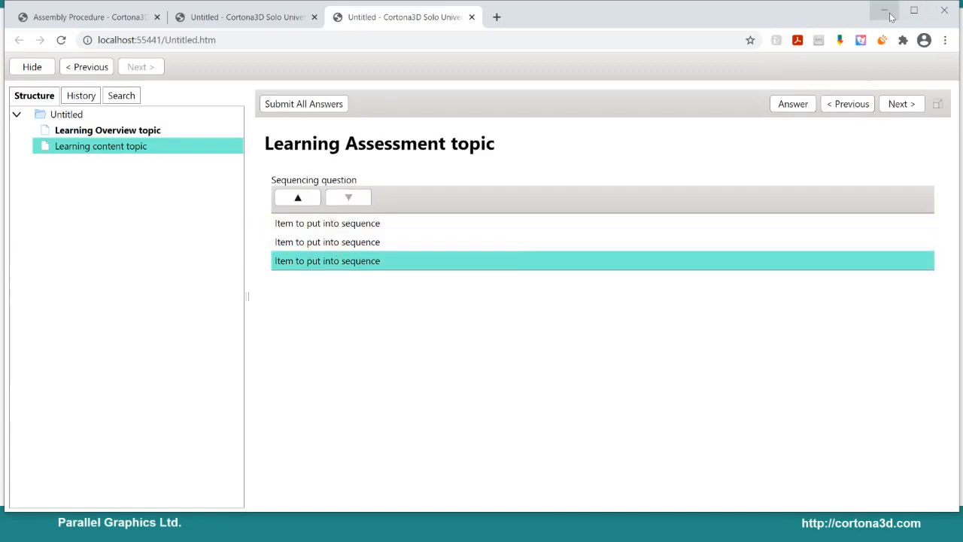
Leave the browser preview and connect to the remote Teamcenter computer with Remote Desktop Connection
click(885, 10)
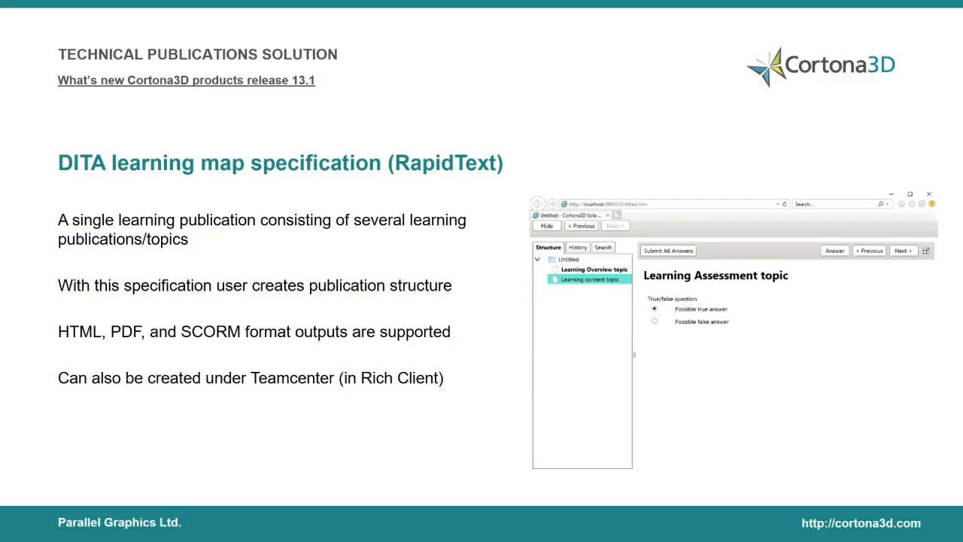
key(super)
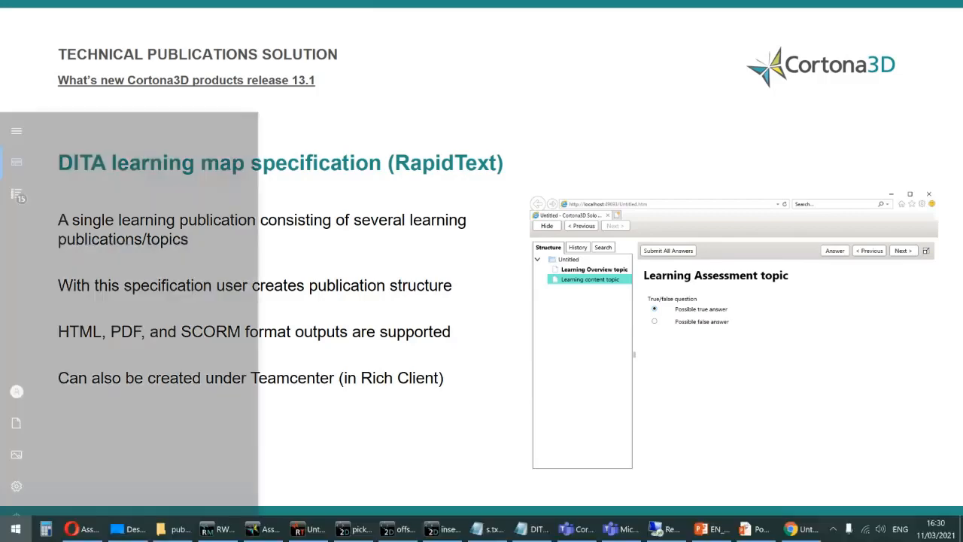
click(667, 528)
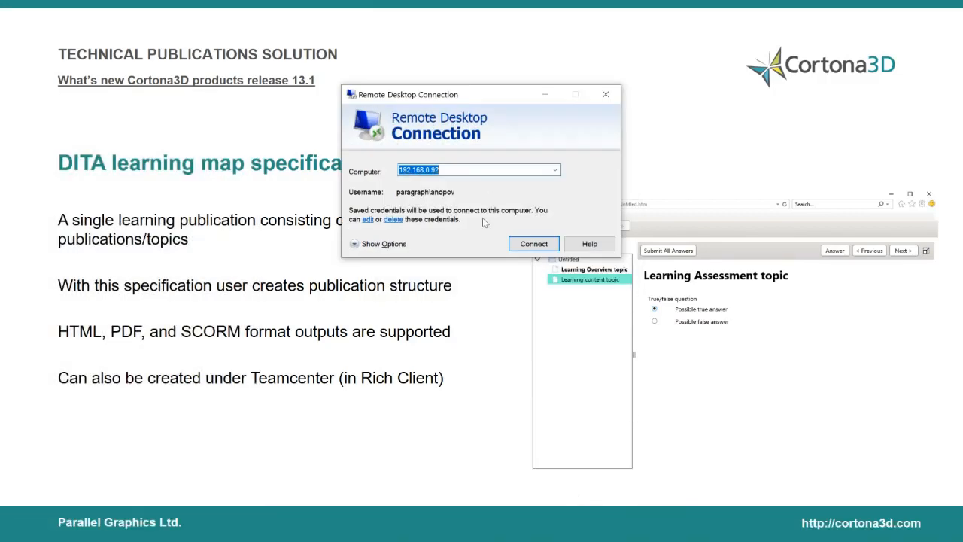
click(528, 244)
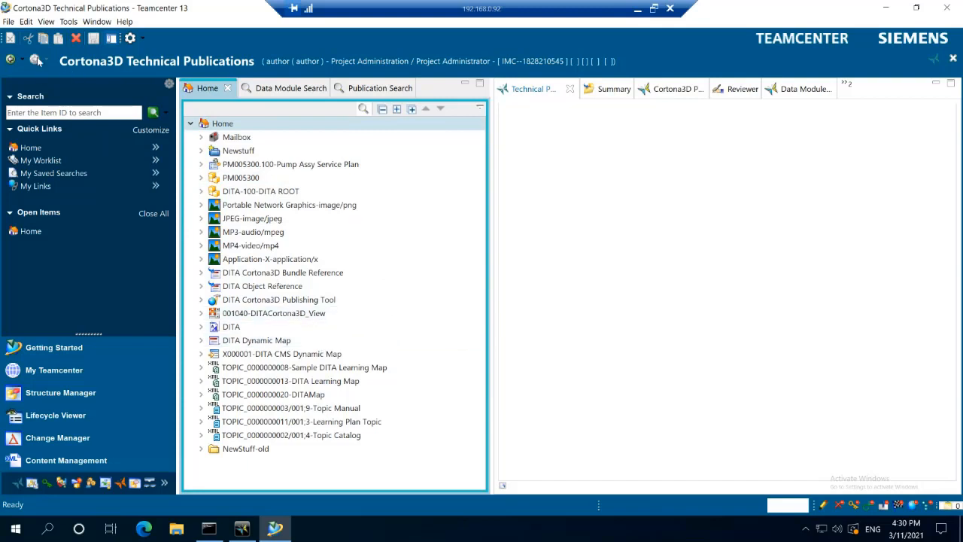
View the object types available for a new Cortona3D object, including DITA Learning Map, and close the dialog without creating one
click(9, 23)
mouse_move(72, 36)
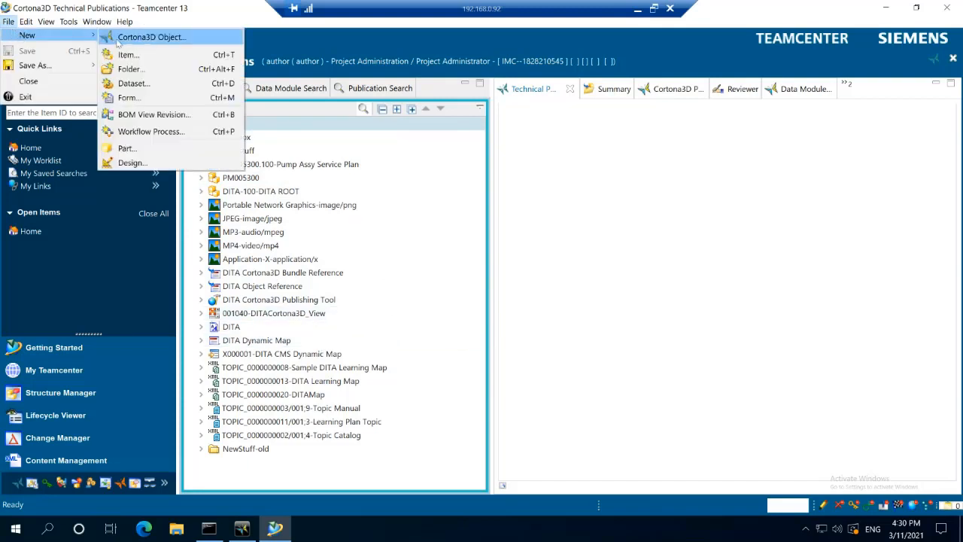
click(129, 39)
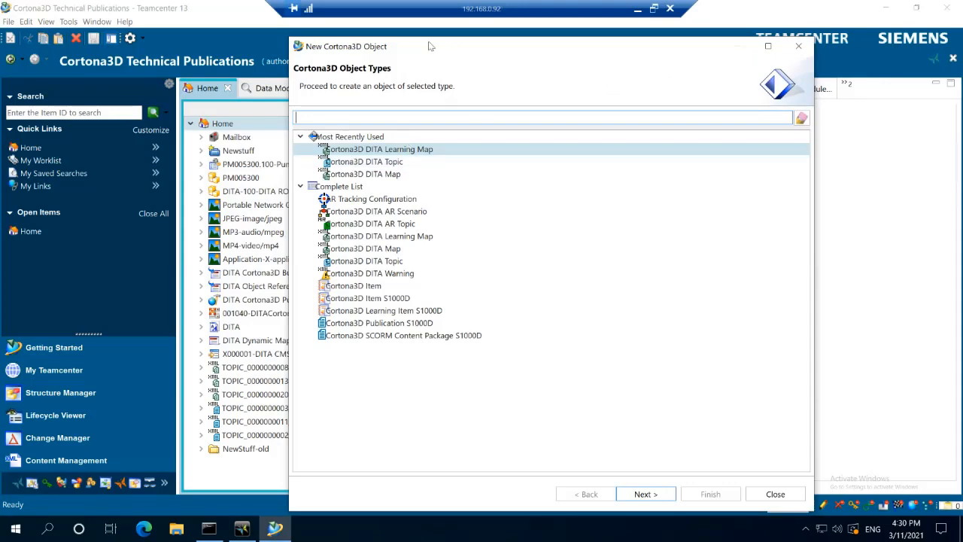
drag(430, 45, 354, 42)
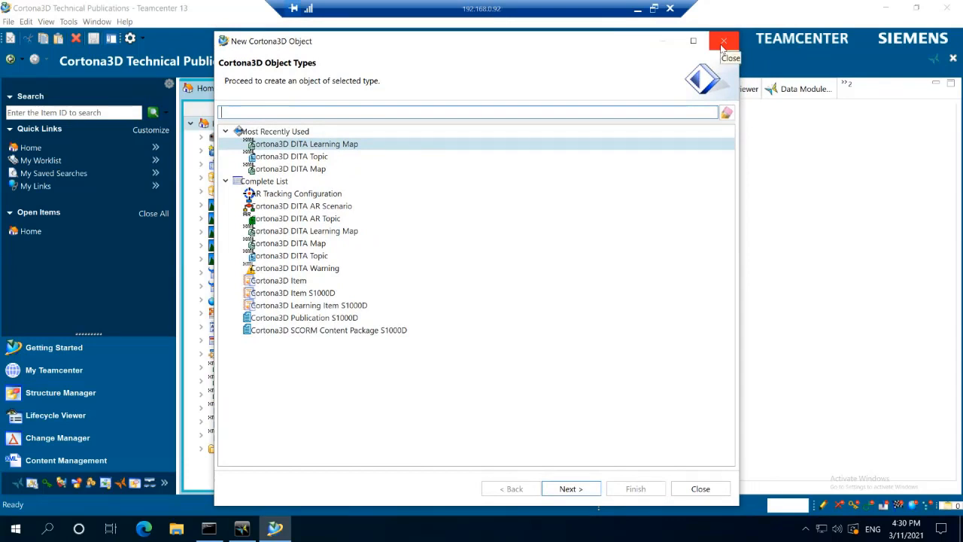
click(727, 43)
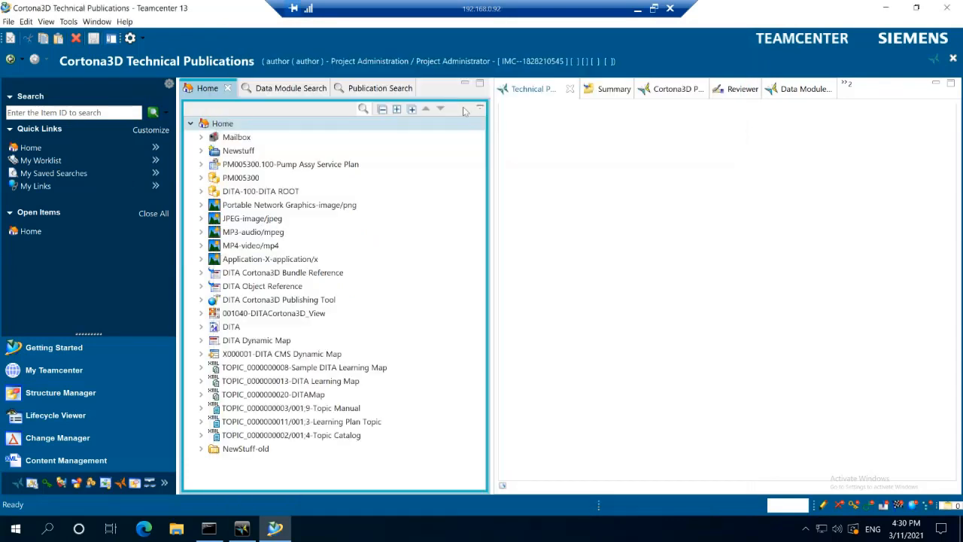
double_click(327, 383)
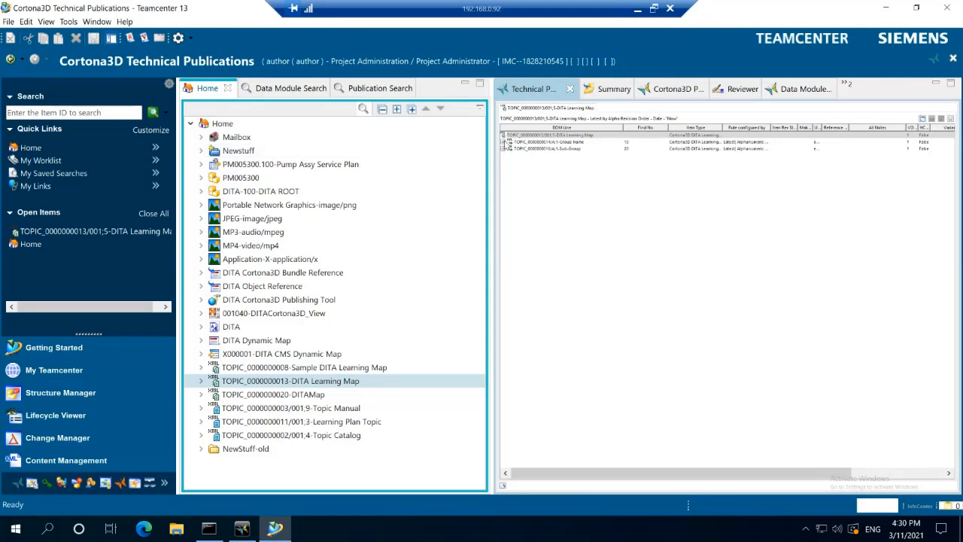
click(508, 142)
click(506, 155)
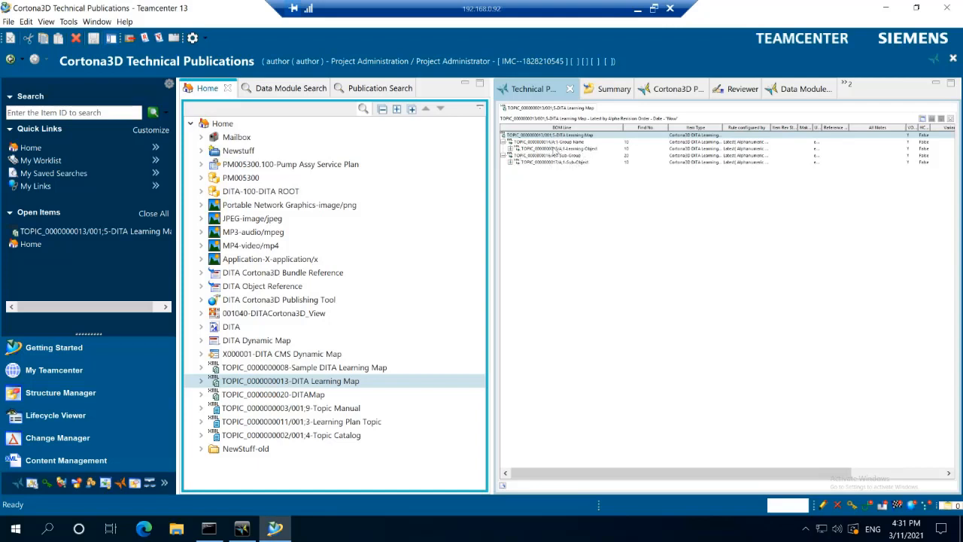
click(569, 149)
click(561, 162)
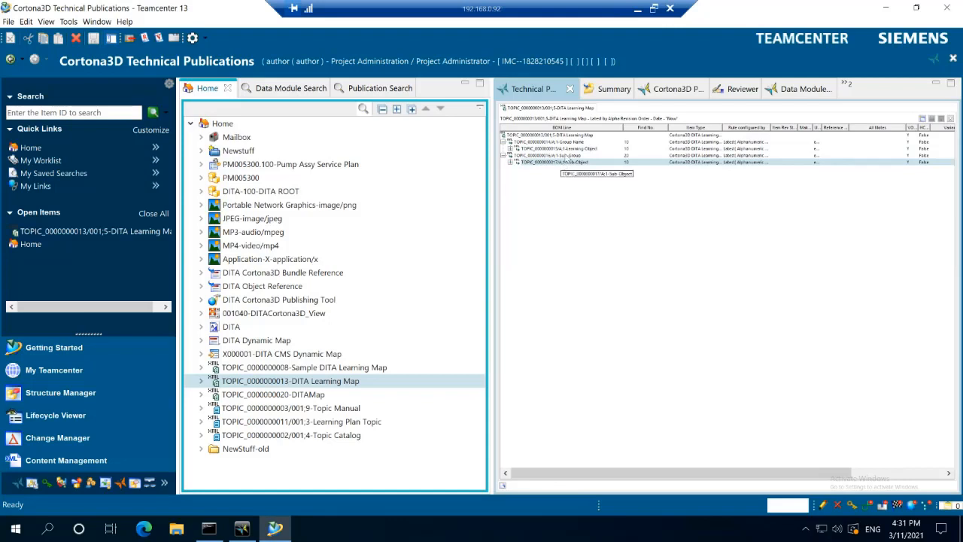
View the Cortona3D commands available for the top-level DITA Learning Map line and dismiss them without running any
click(529, 136)
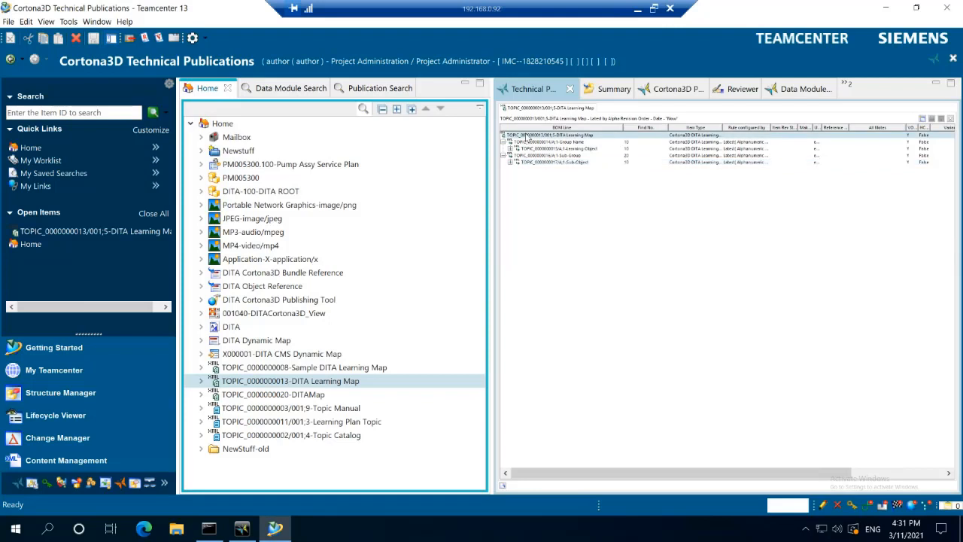
right_click(530, 139)
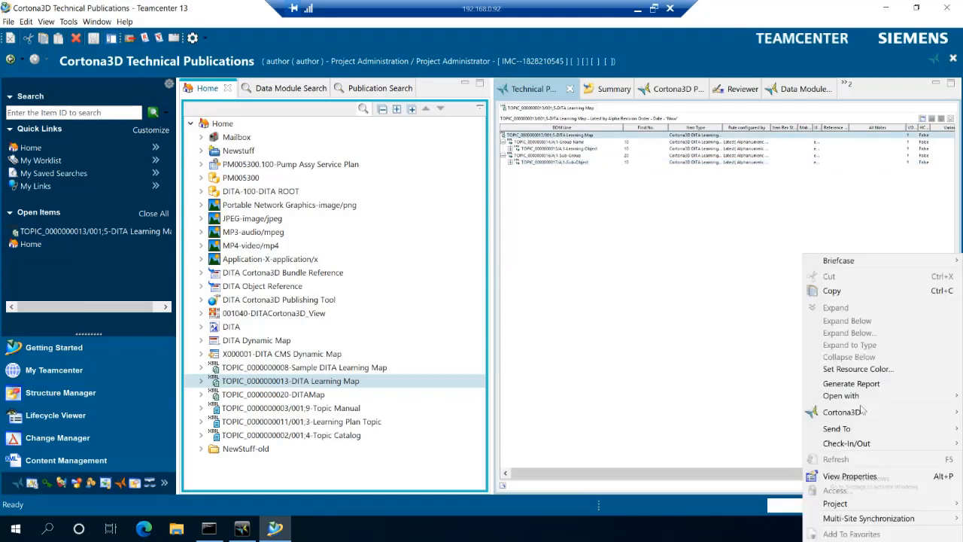
mouse_move(860, 412)
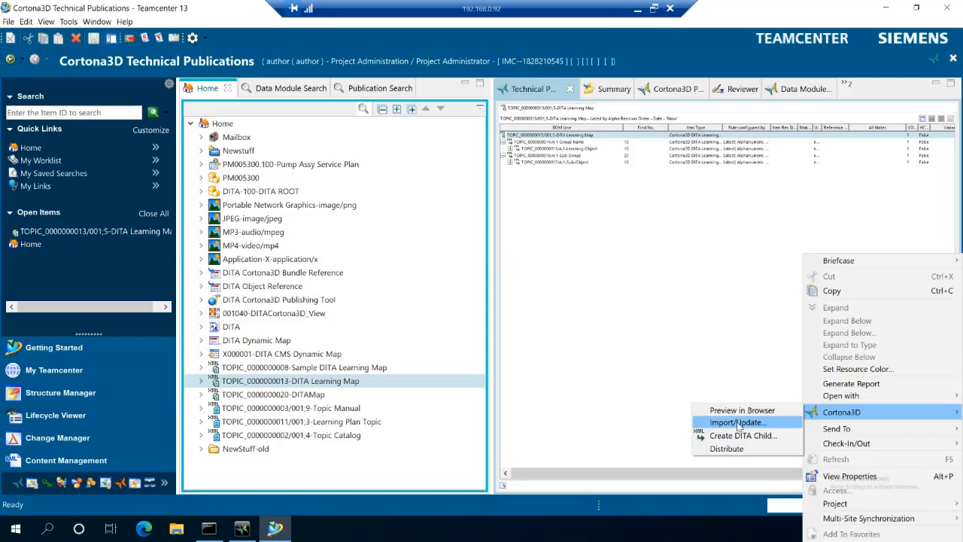
click(684, 45)
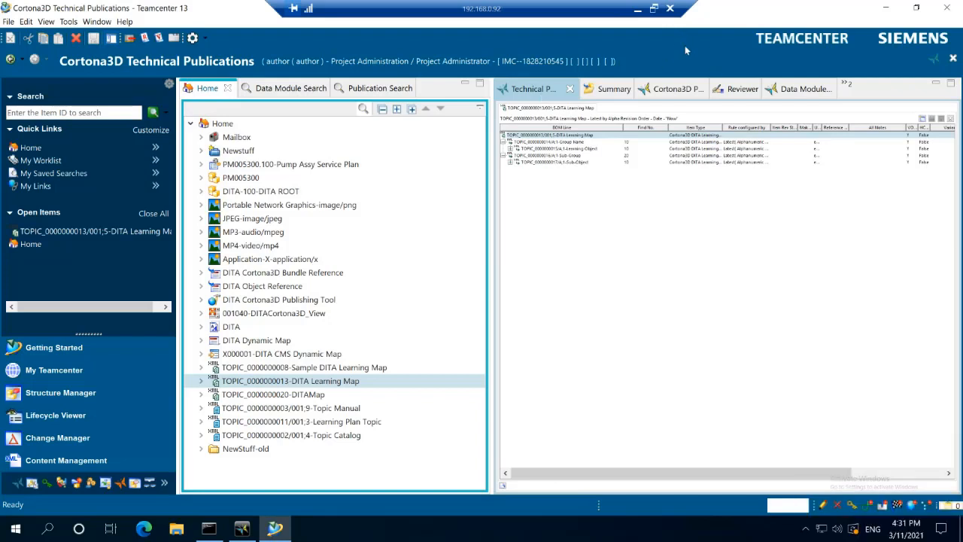
Preview the DITA Learning Map in an enlarged preview pane, view Learning Task Sample and Topic Catalog, and minimise the remote session
click(675, 89)
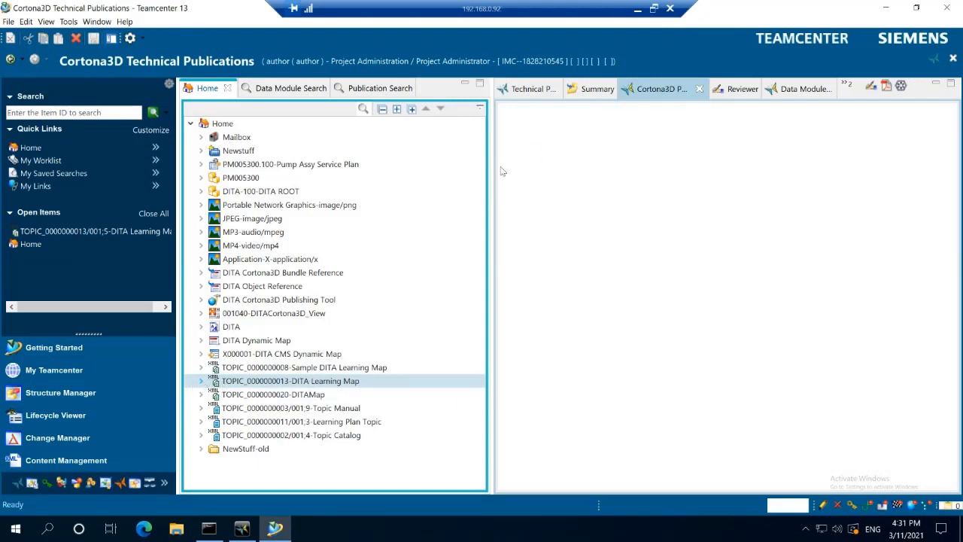
click(201, 381)
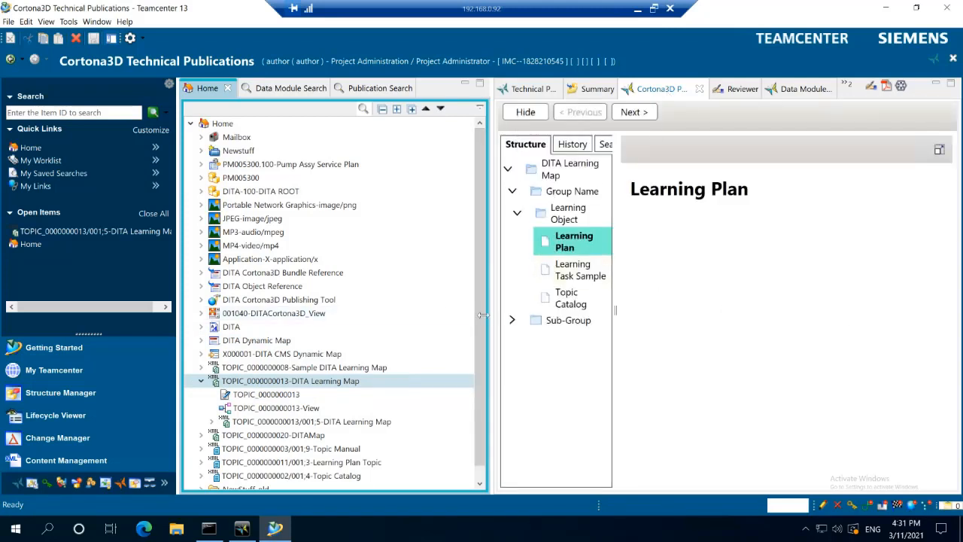
drag(490, 316, 436, 316)
click(528, 252)
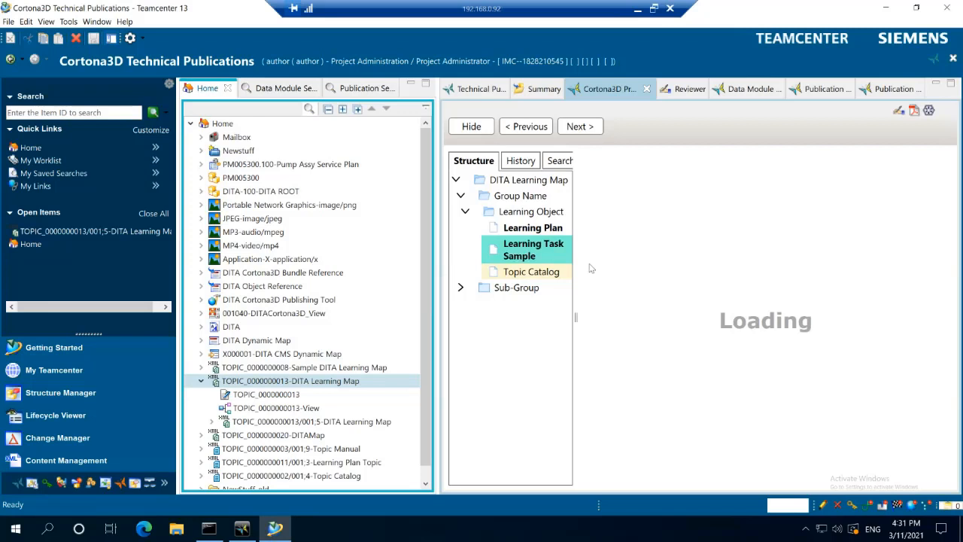
key(Down)
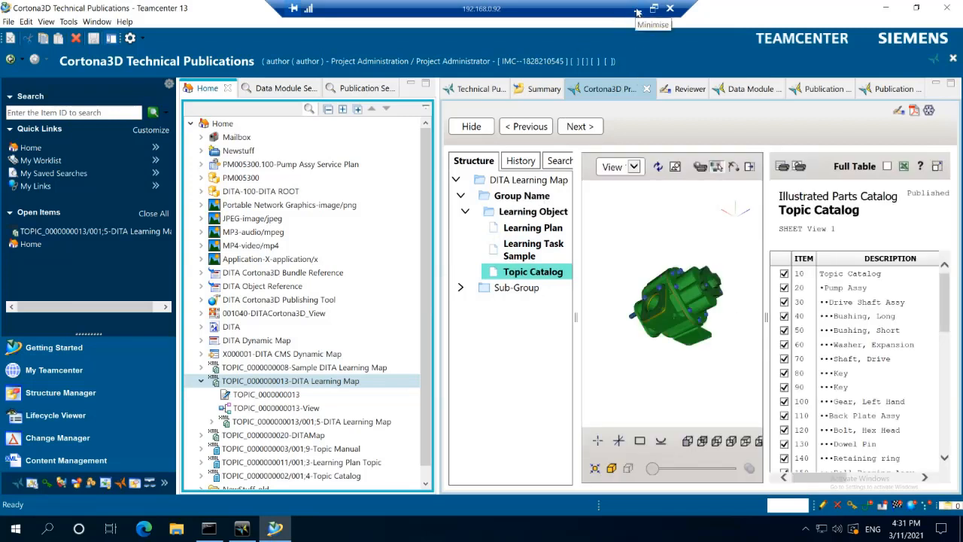
click(636, 12)
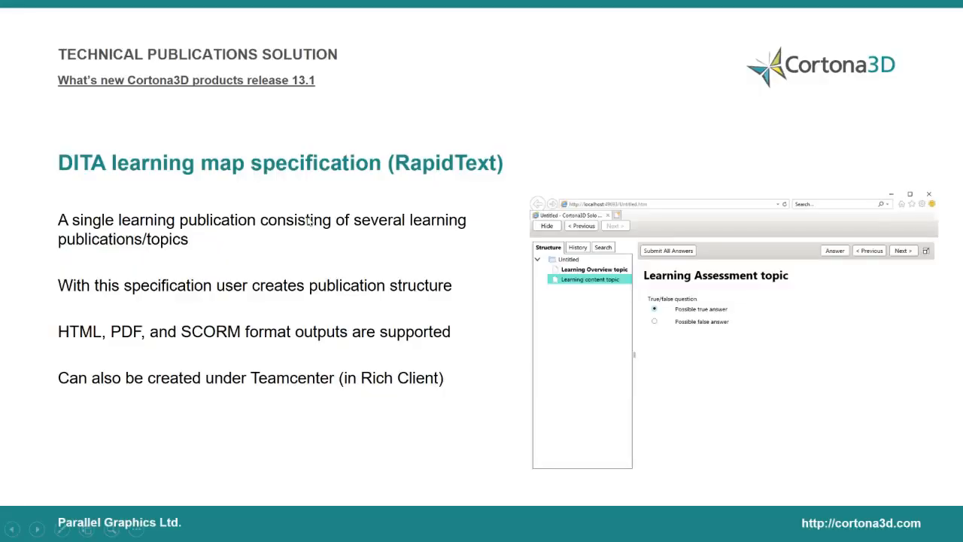
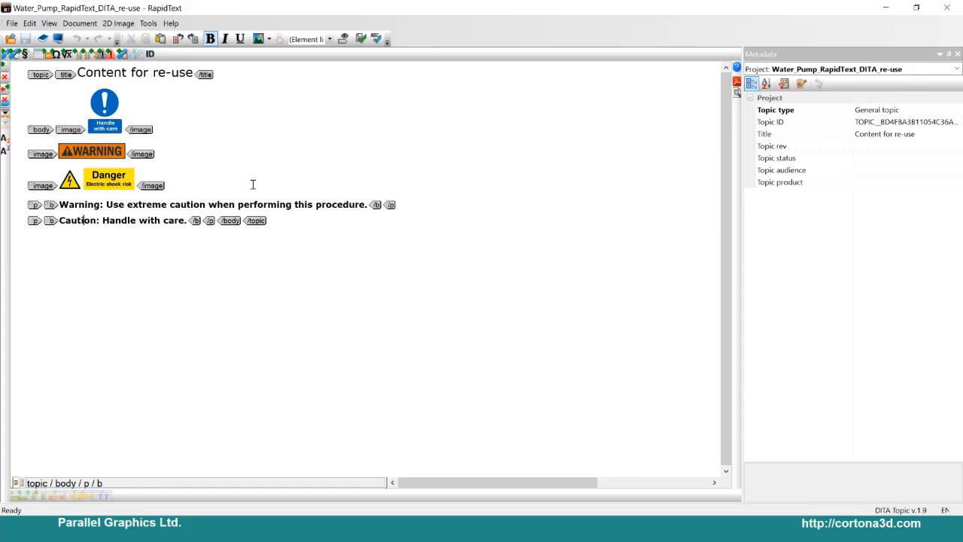
Switch to RapidManual, open the DITA_Pump project from the WN working space without saving RWI, and show the document's element tags
key(super)
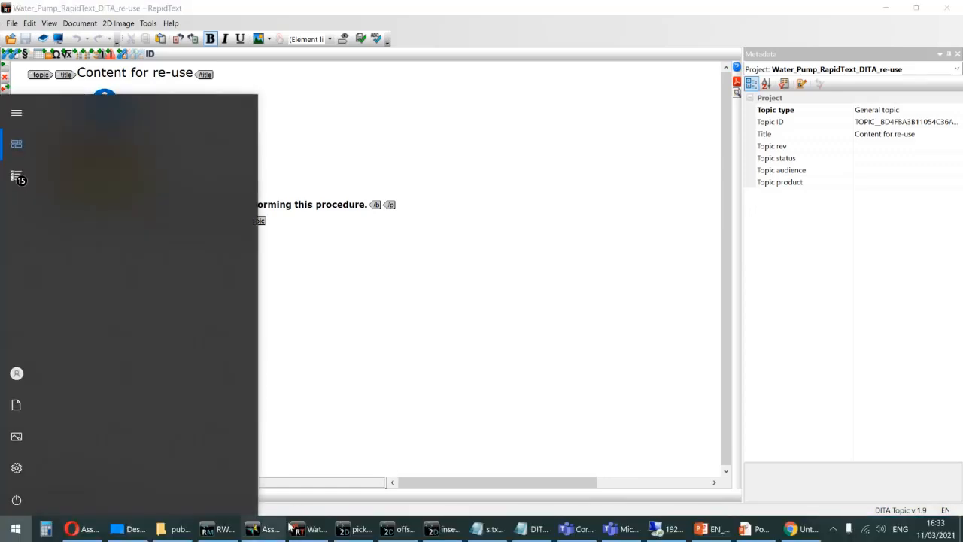
mouse_move(307, 532)
click(218, 529)
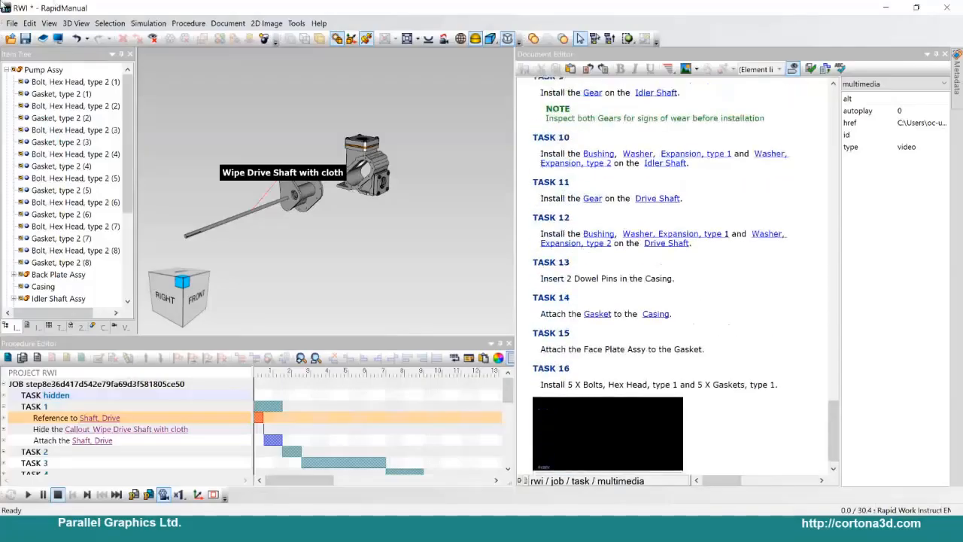
click(12, 23)
click(45, 51)
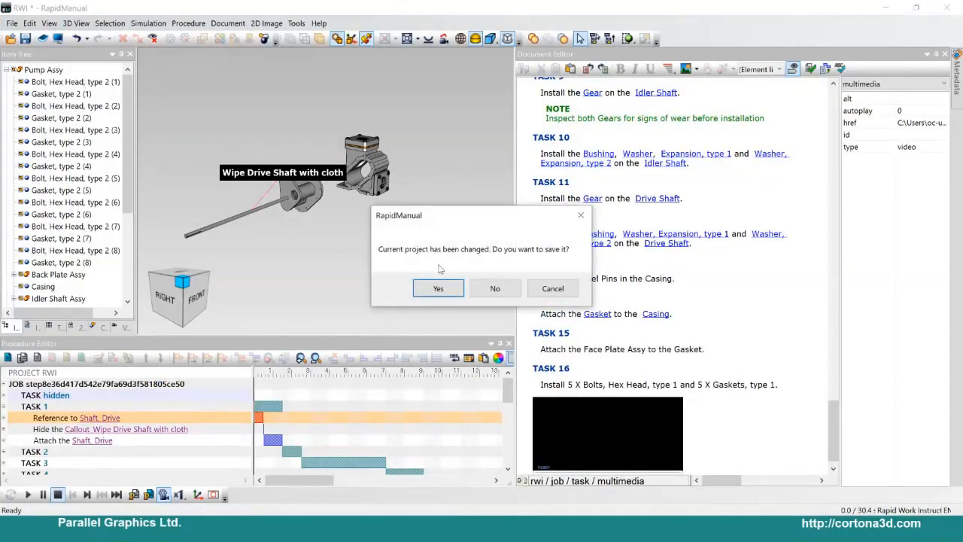
click(494, 289)
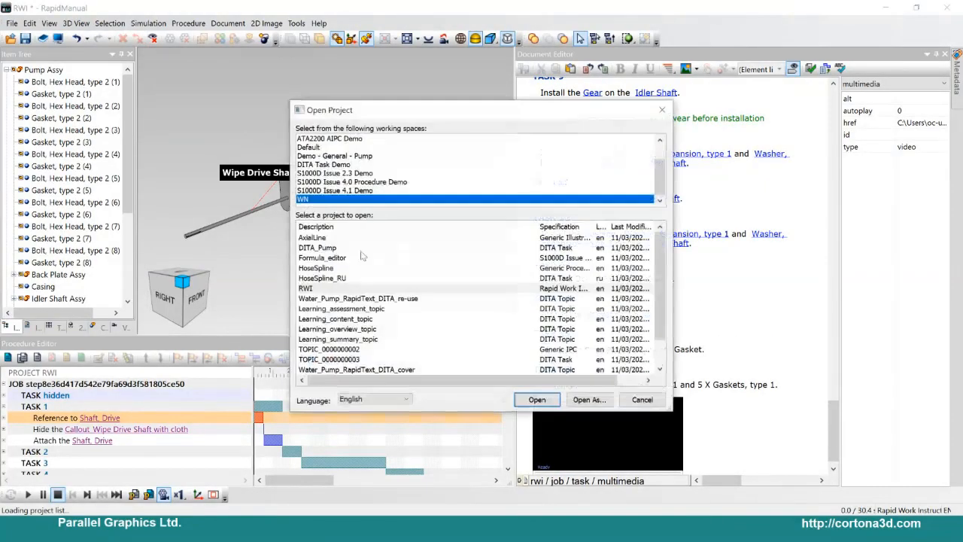
click(535, 400)
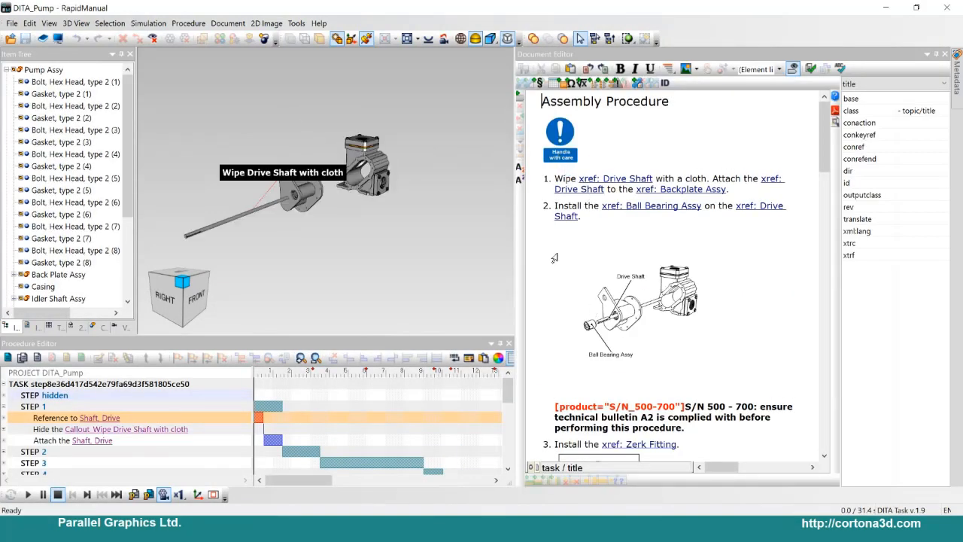
click(529, 467)
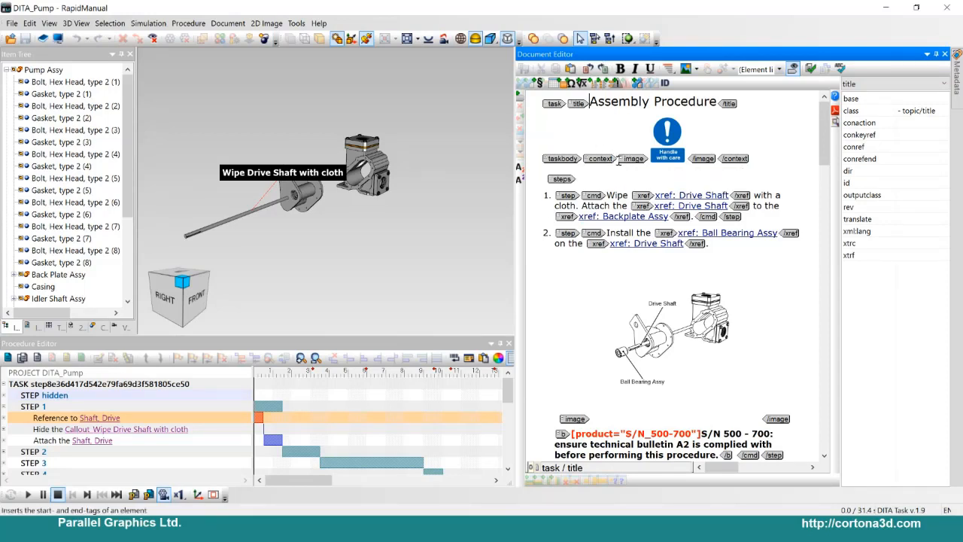
click(681, 157)
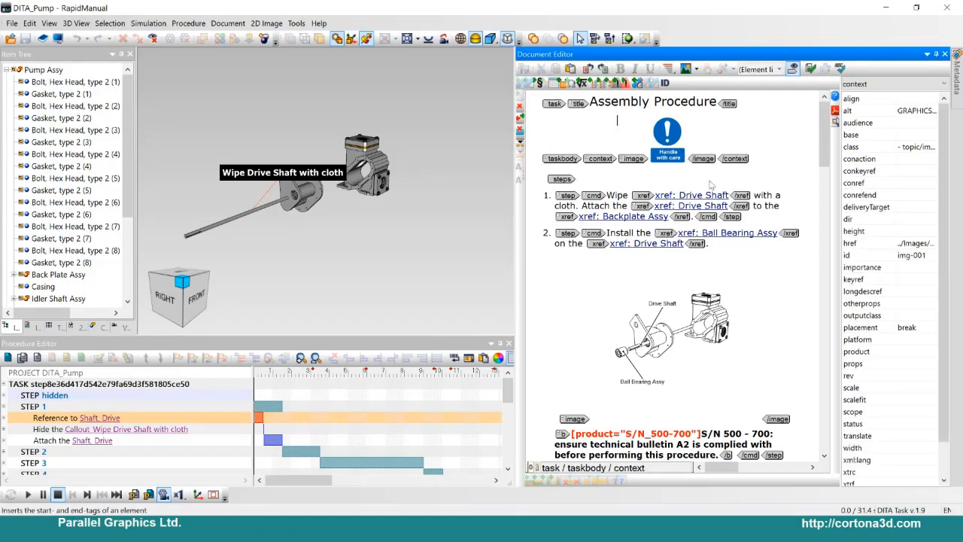
key(Delete)
right_click(602, 130)
click(601, 126)
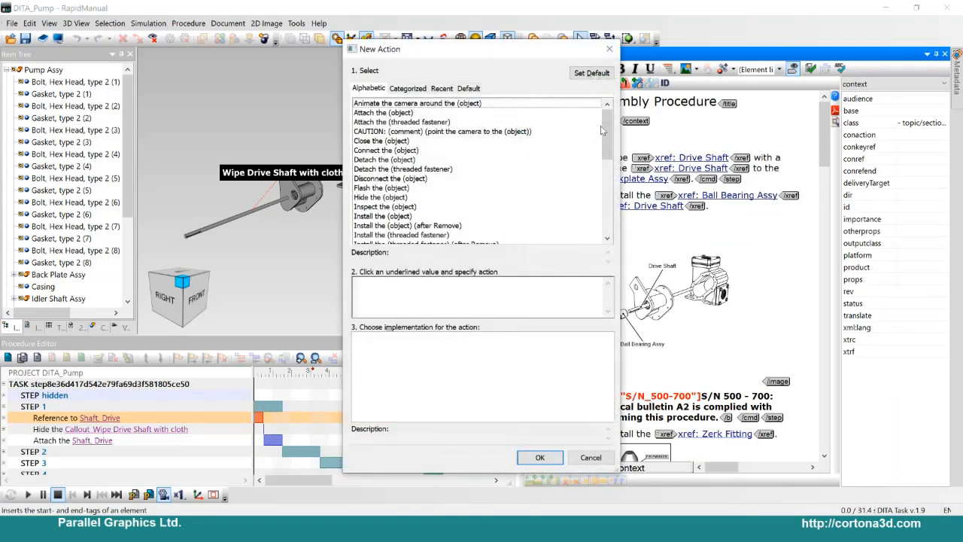
click(608, 50)
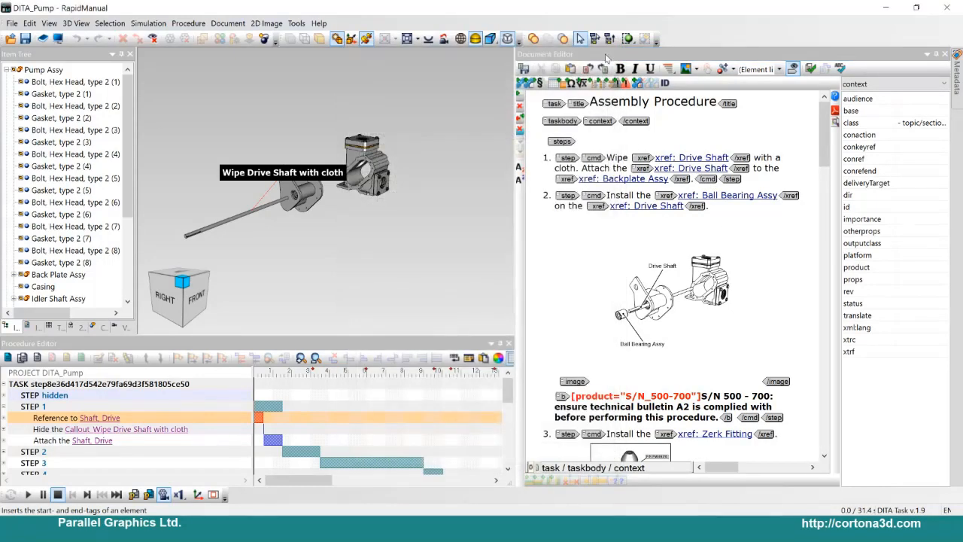
click(668, 115)
key(ctrl+z)
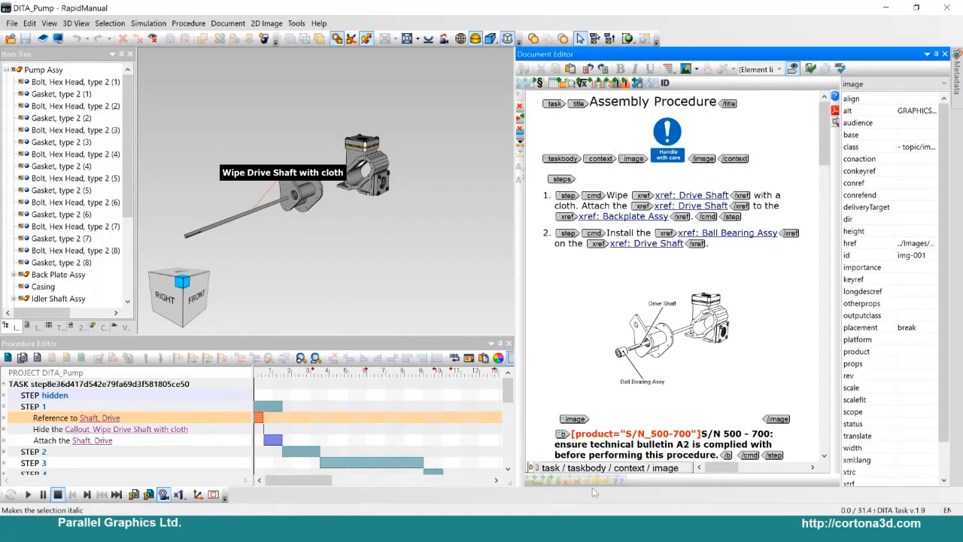
Replace the Handle with care image with a key-based content reference to electrical_warning from the Content for re-use topic
click(637, 82)
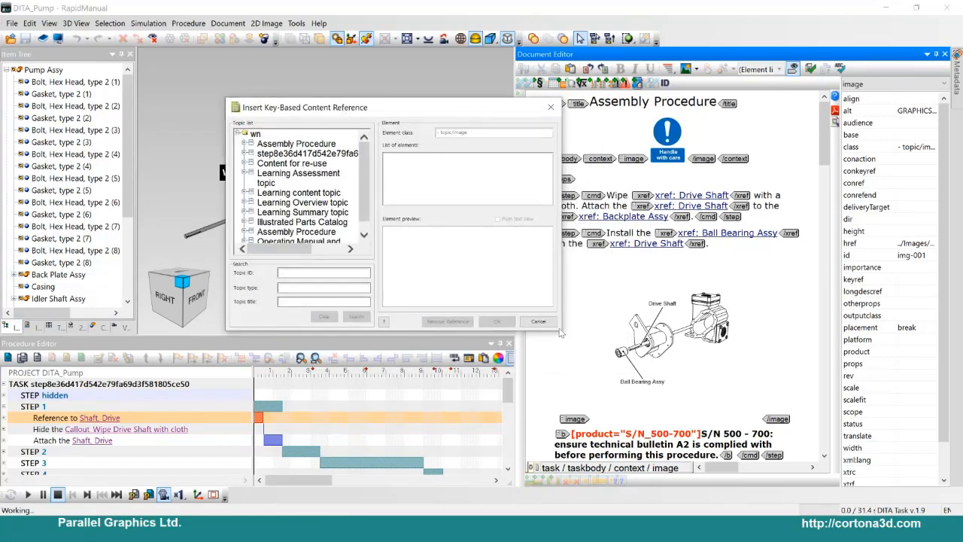
click(274, 168)
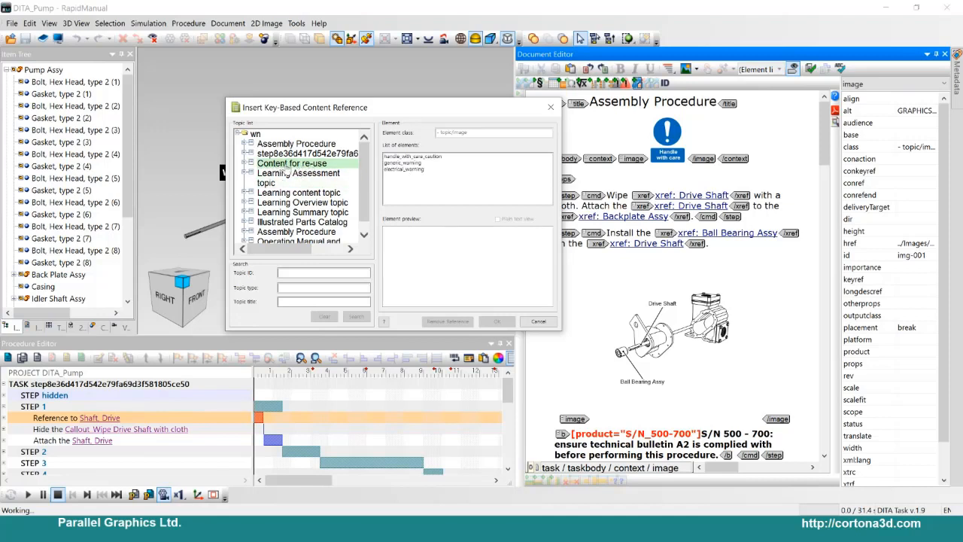
click(416, 157)
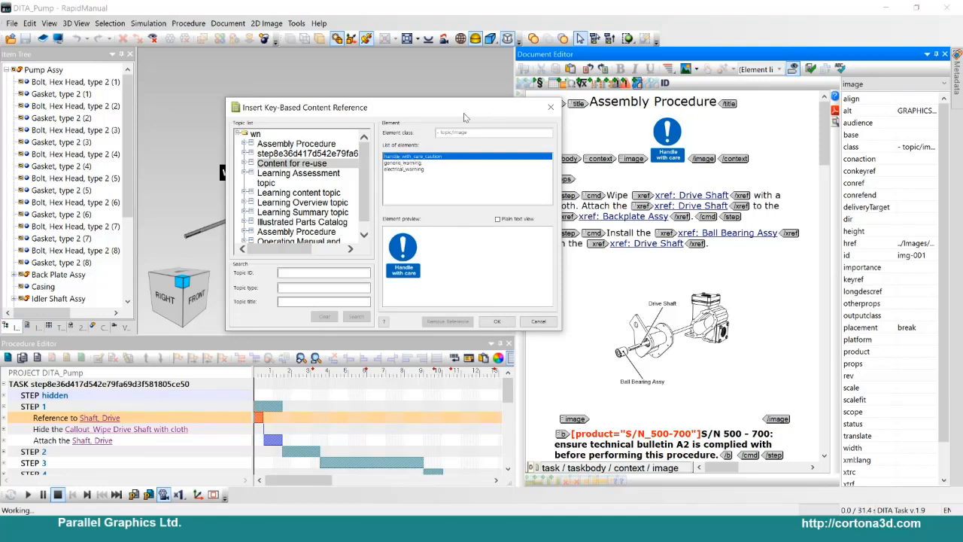
click(399, 163)
click(401, 169)
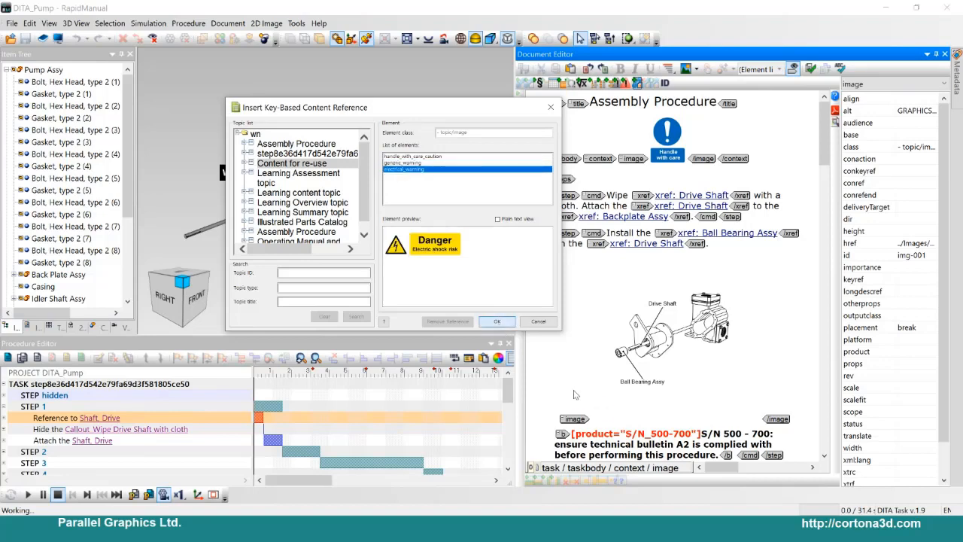
click(500, 322)
Replace the bold S/N 500 - 700 bulletin text with a key-based reference to "Caution: Handle with care." from Content for re-use
scroll(616, 194, down, 2)
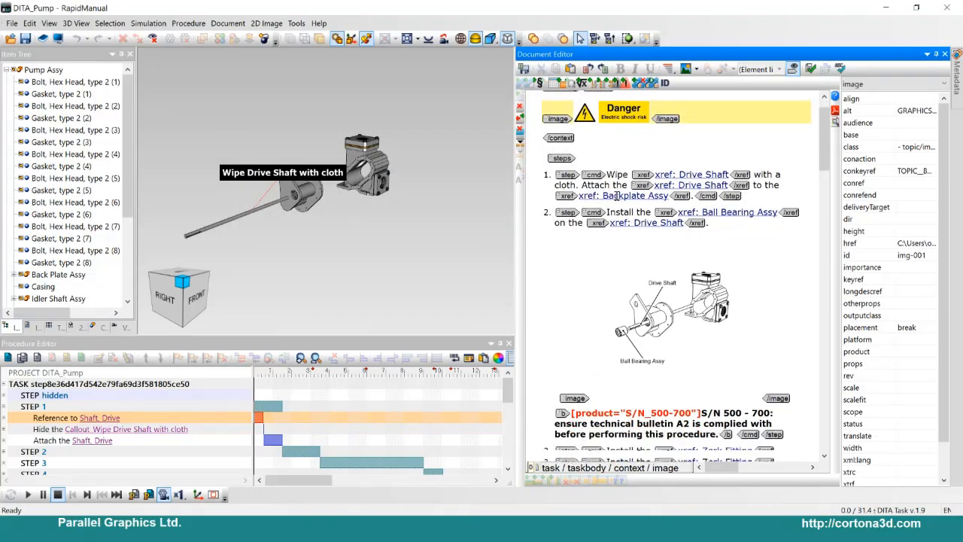
scroll(639, 289, down, 1)
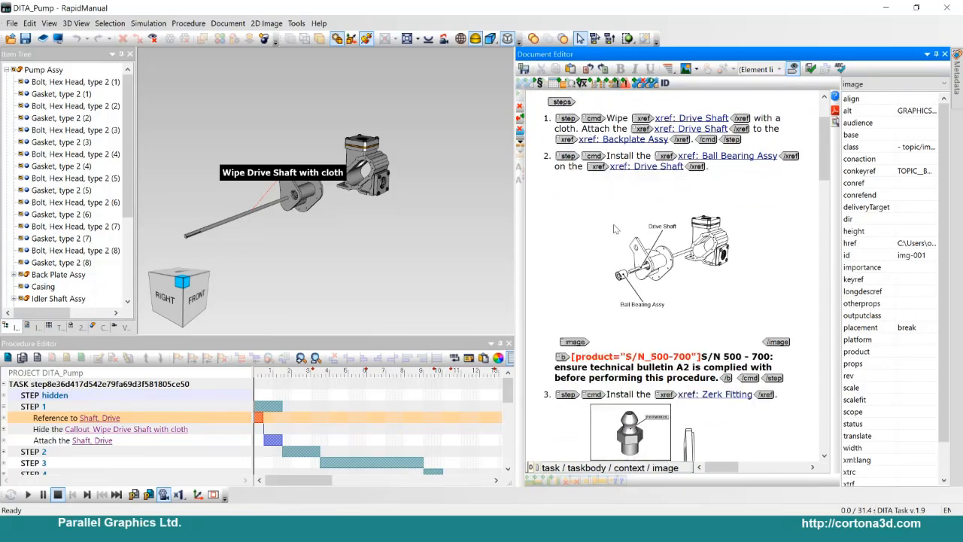
scroll(615, 228, up, 2)
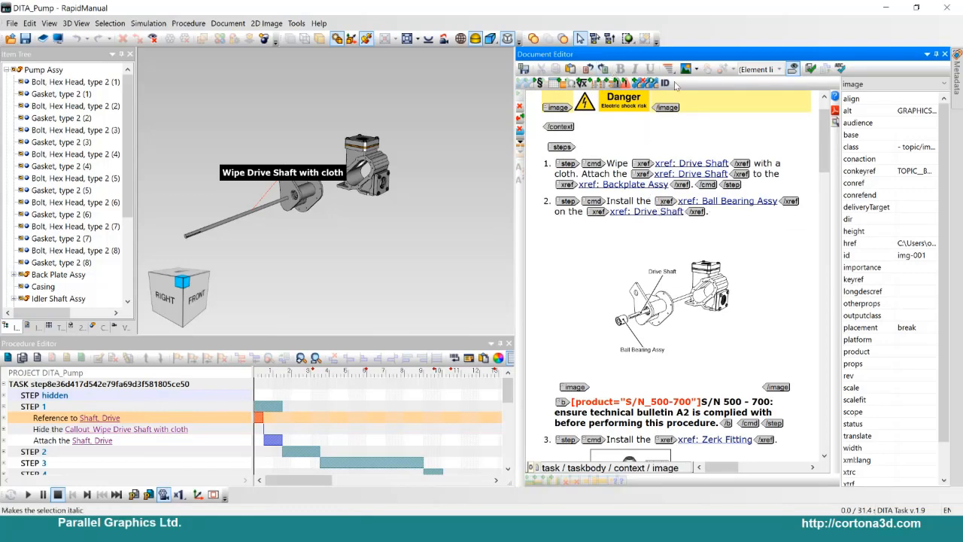
scroll(624, 252, down, 2)
click(712, 358)
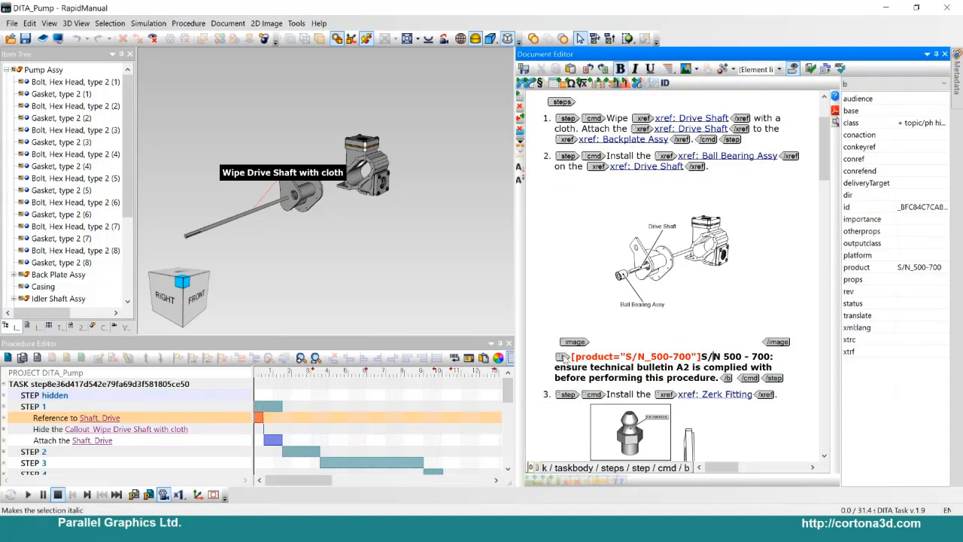
click(636, 82)
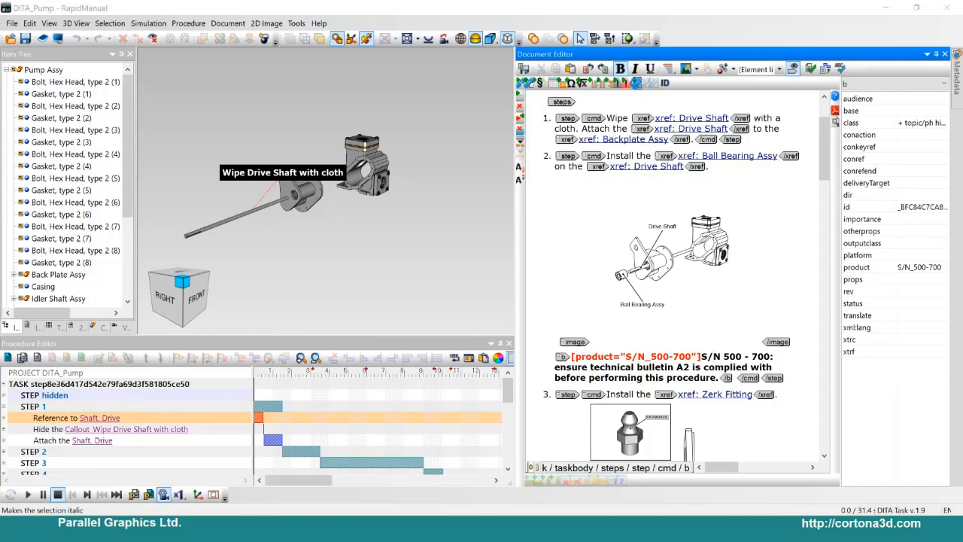
click(380, 204)
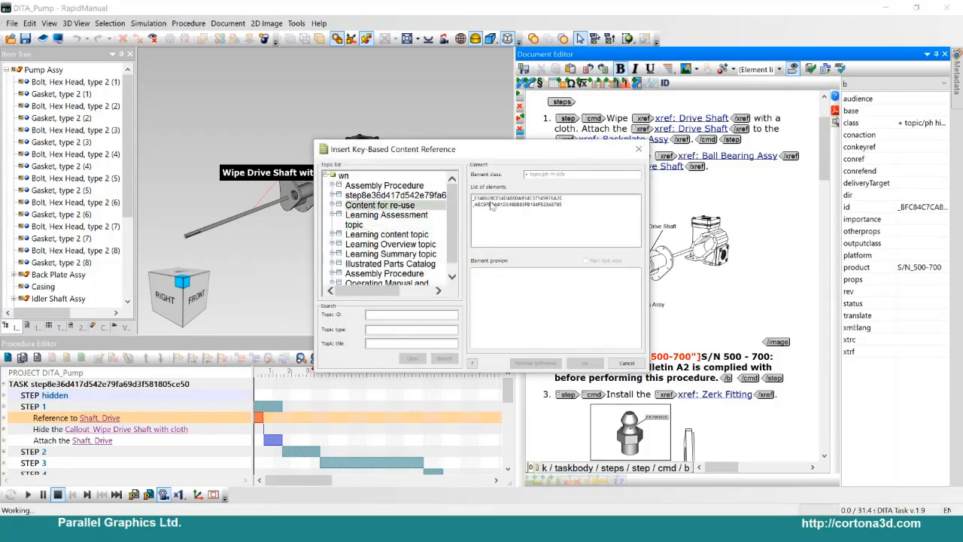
click(493, 197)
click(494, 204)
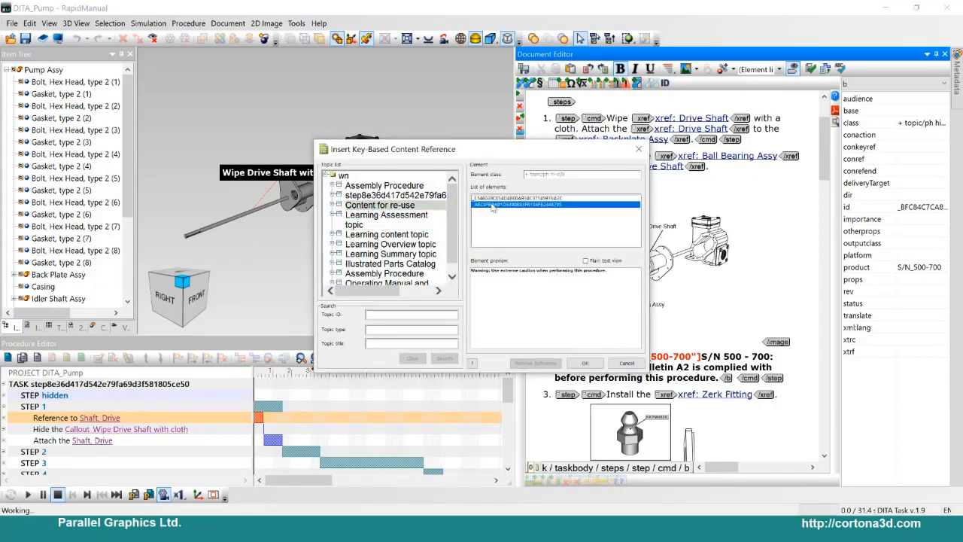
click(490, 198)
drag(473, 147, 362, 97)
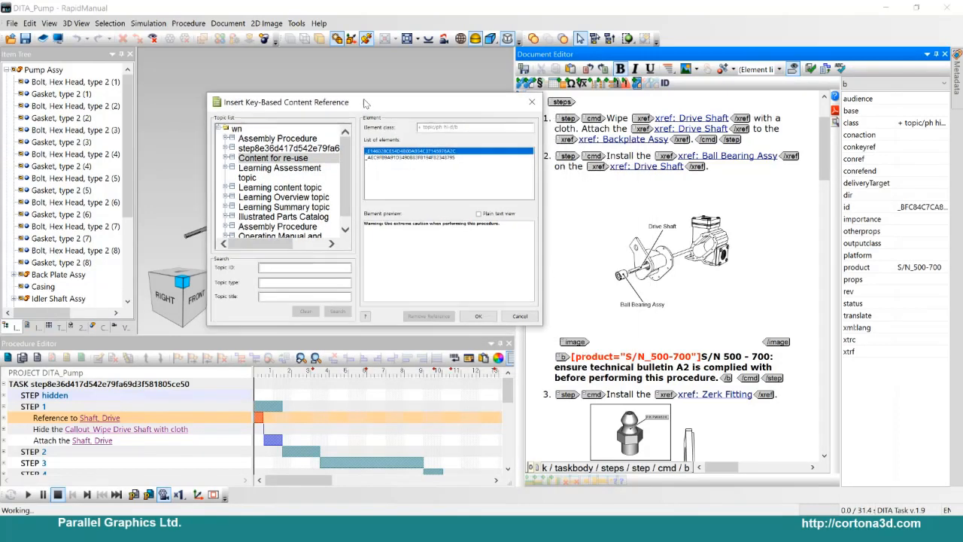
click(388, 155)
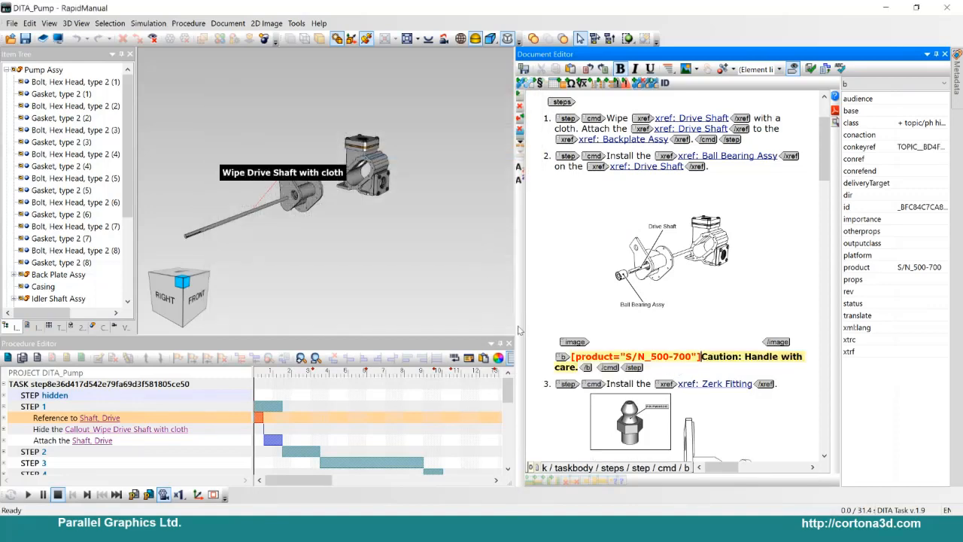
Compare the re-used danger image and caution text in Assembly Procedure with their originals in RapidText's Content for re-use topic
scroll(672, 268, up, 3)
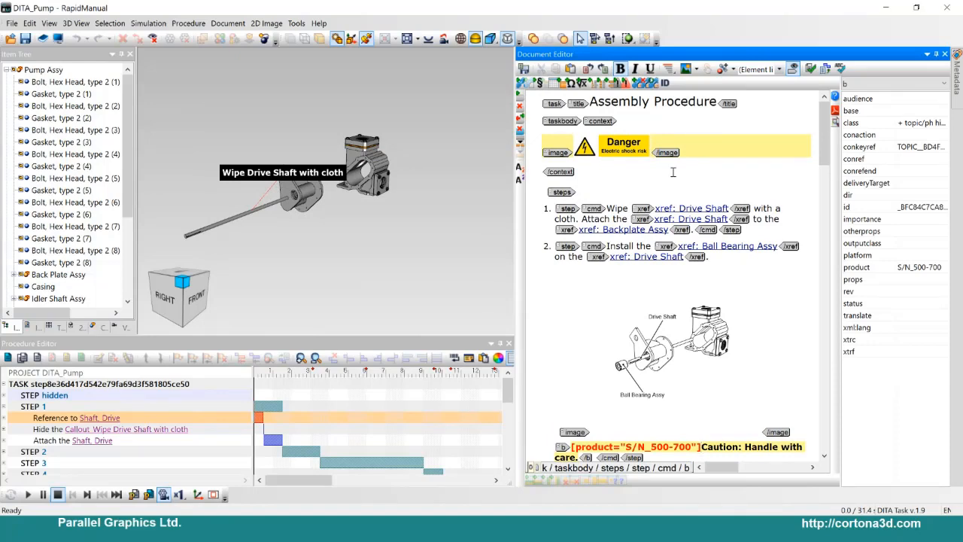
key(super)
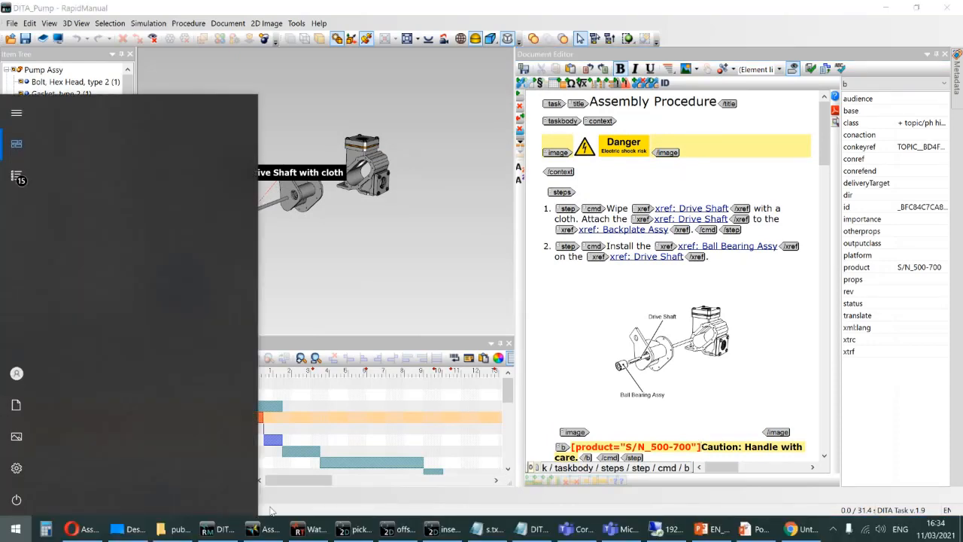
click(309, 528)
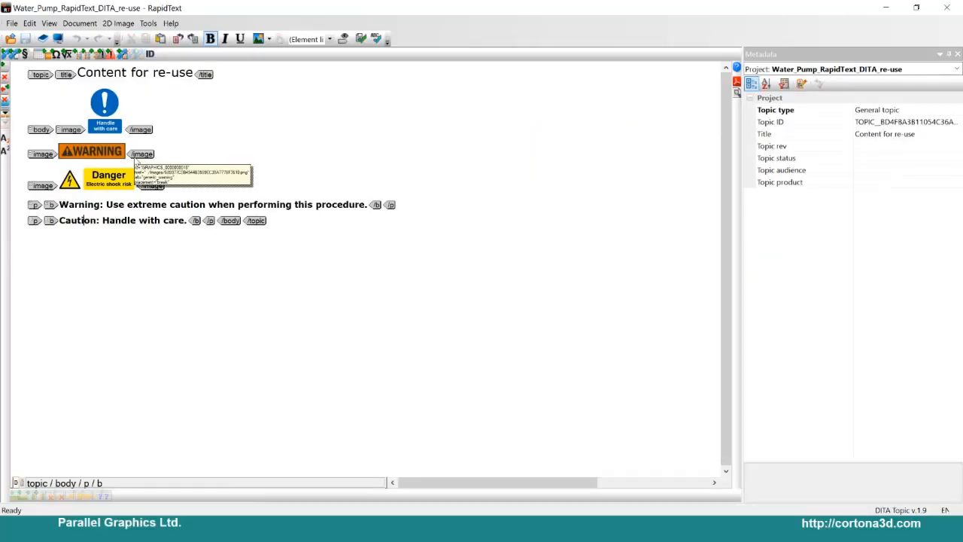
click(885, 9)
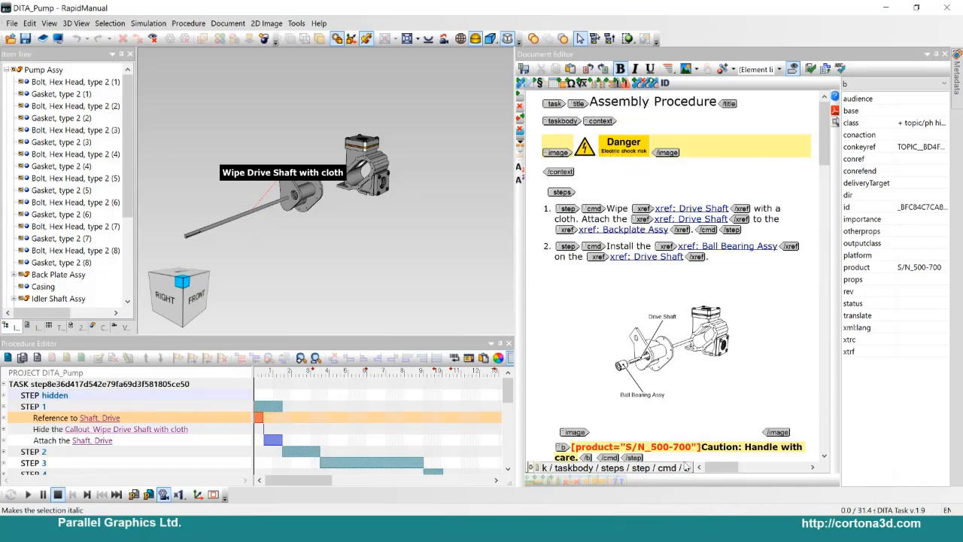
scroll(687, 463, down, 2)
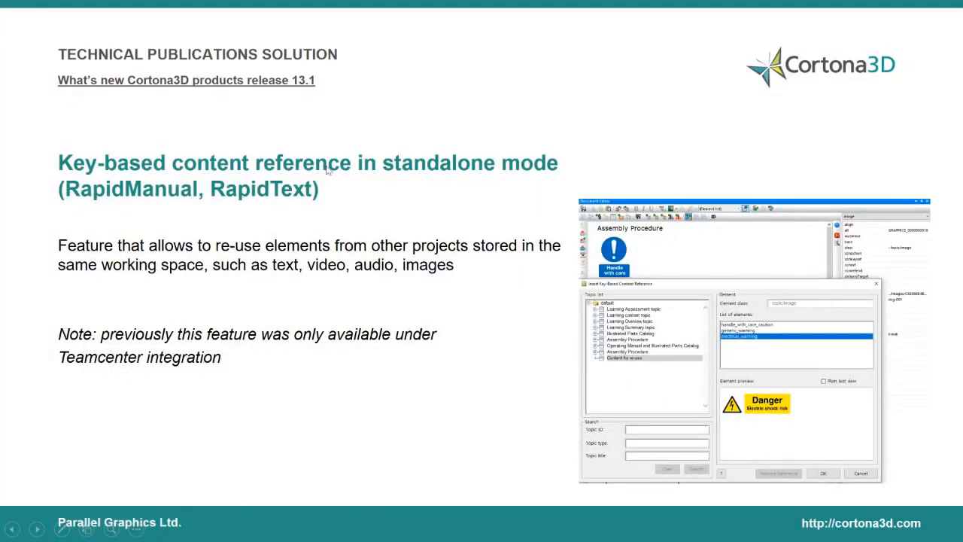
Switch to the Teamcenter remote session and expand the Newstuff folder to view its stored multimedia resources
key(Right)
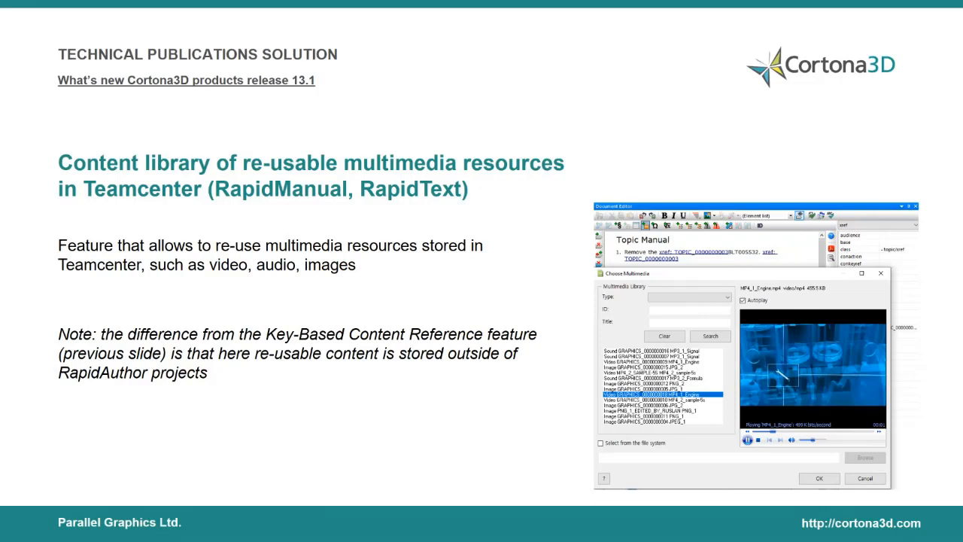
key(alt+Tab)
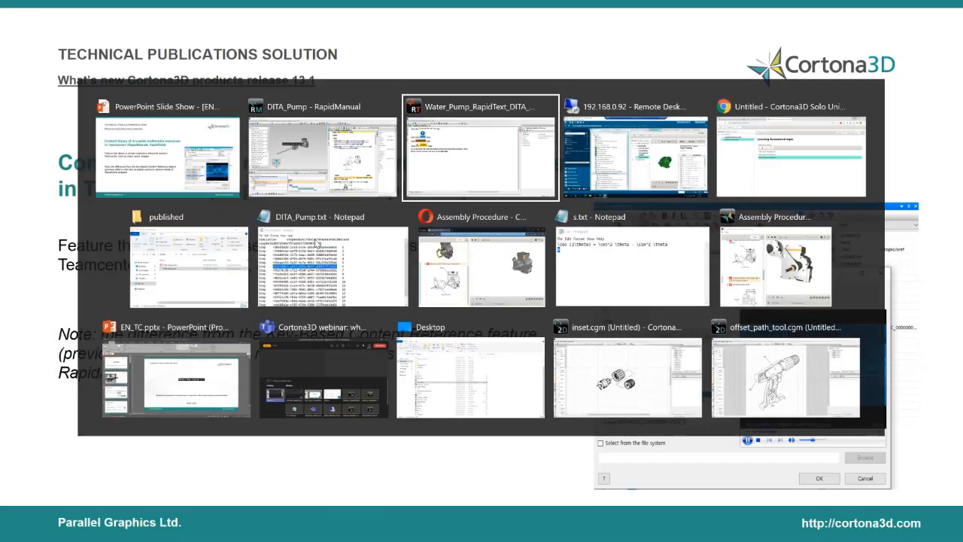
key(alt+Tab)
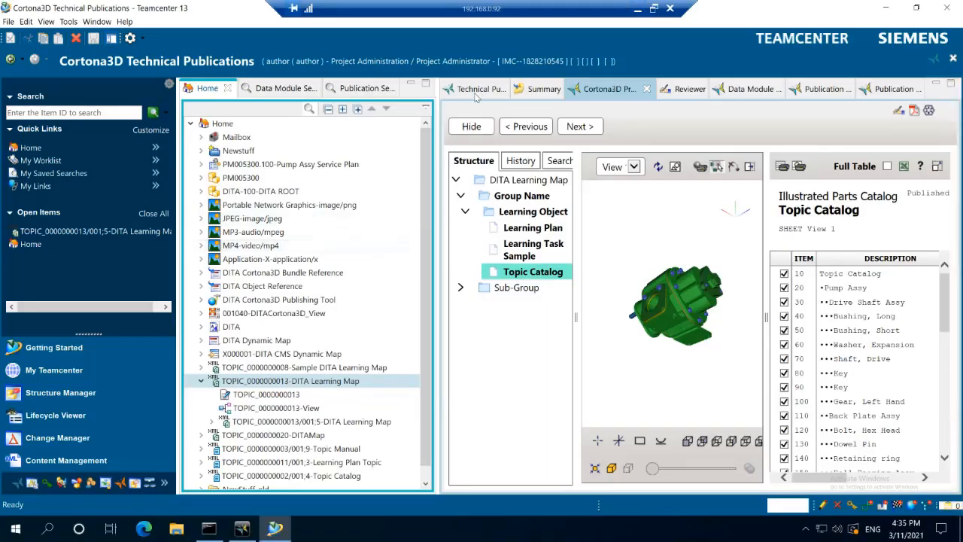
click(476, 88)
click(201, 151)
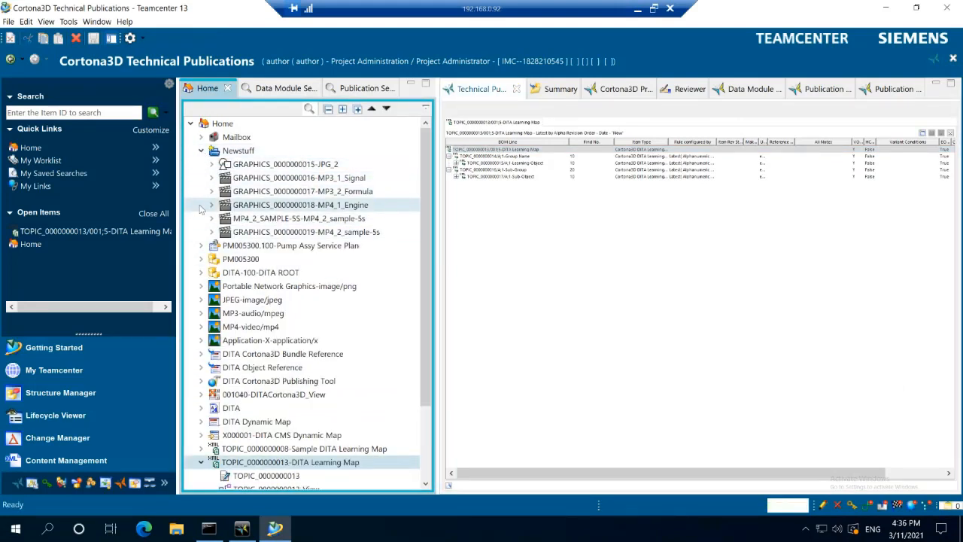
scroll(270, 235, down, 3)
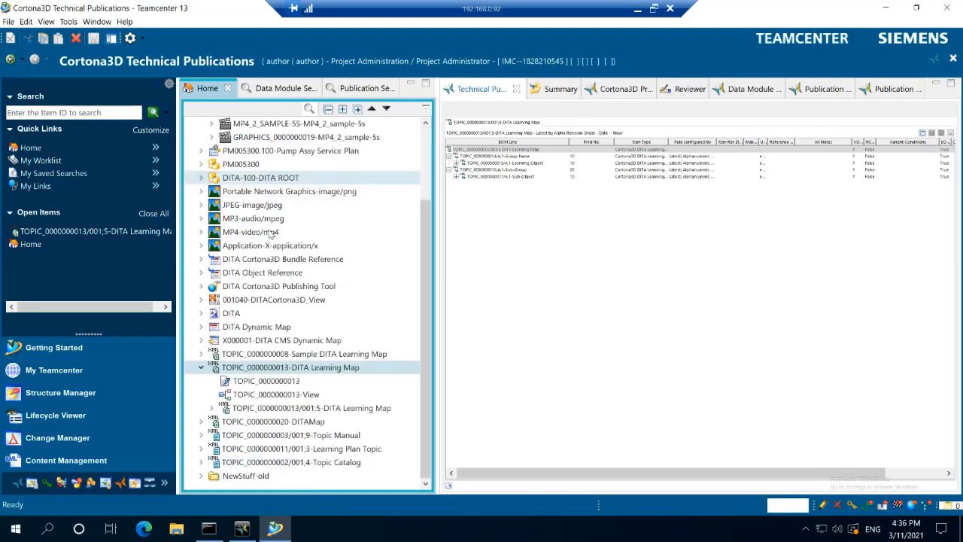
double_click(303, 436)
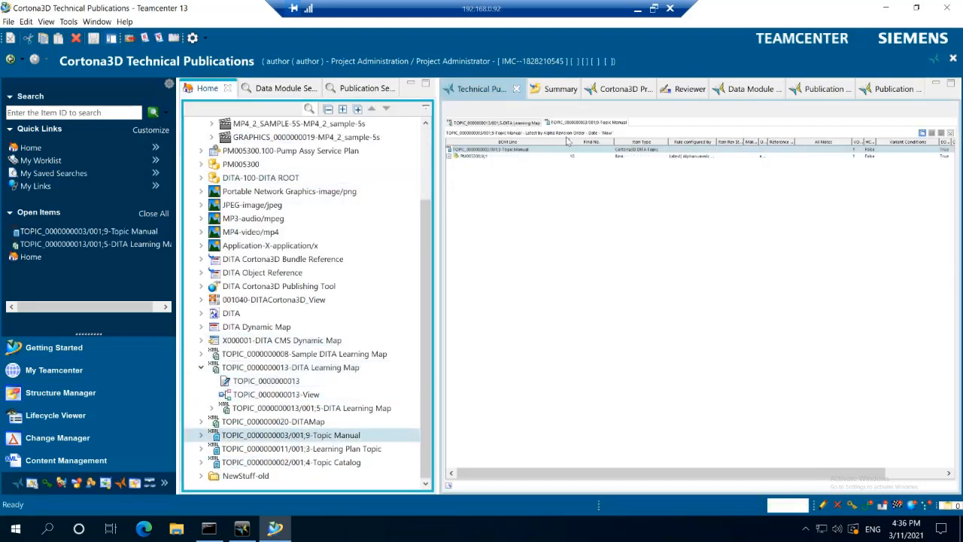
right_click(497, 152)
mouse_move(901, 172)
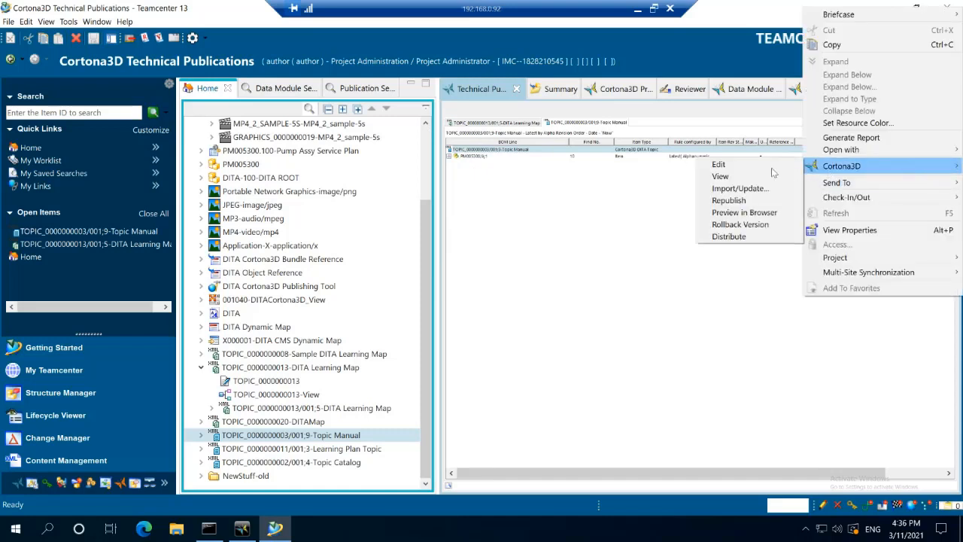
click(769, 166)
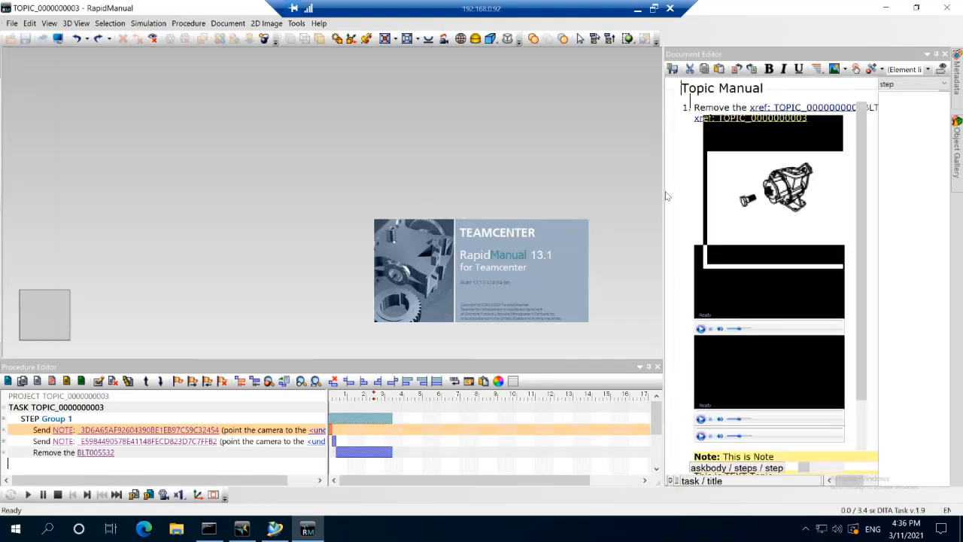
drag(662, 195, 387, 195)
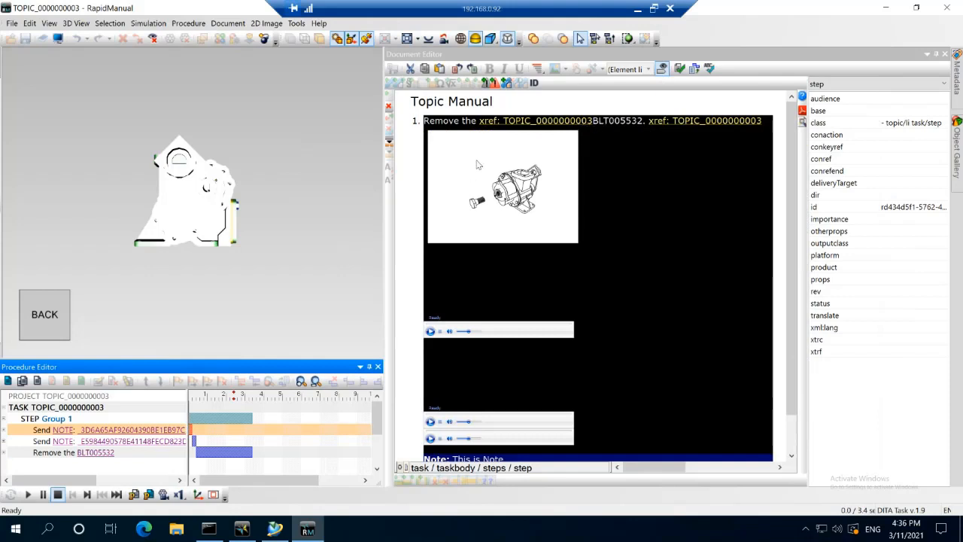
Start adding multimedia to step 1 of Topic Manual and search the multimedia library with no type filter
click(441, 142)
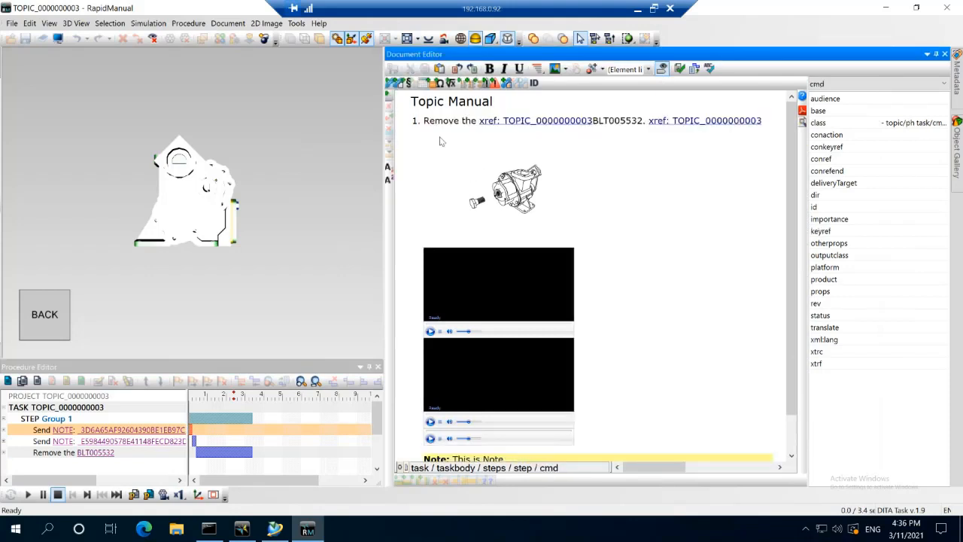
click(433, 84)
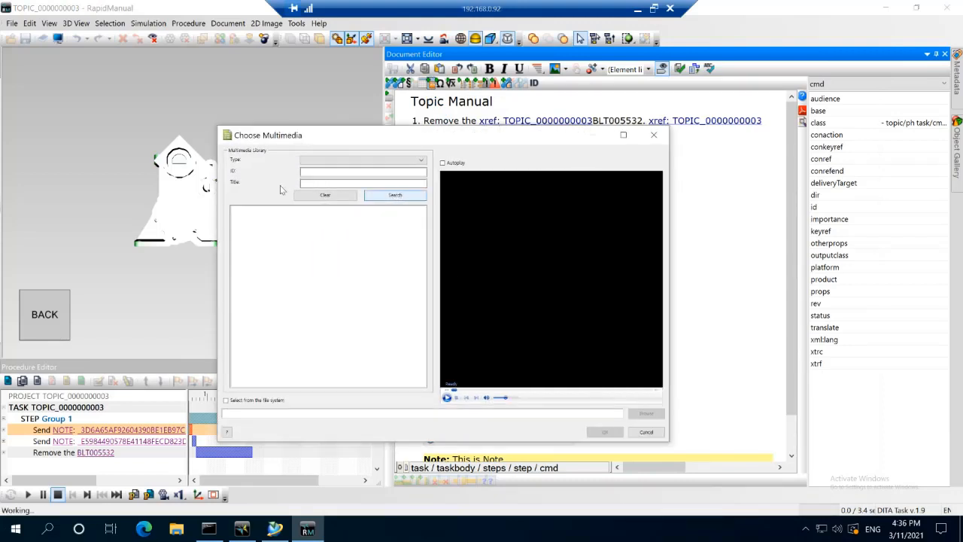
click(421, 161)
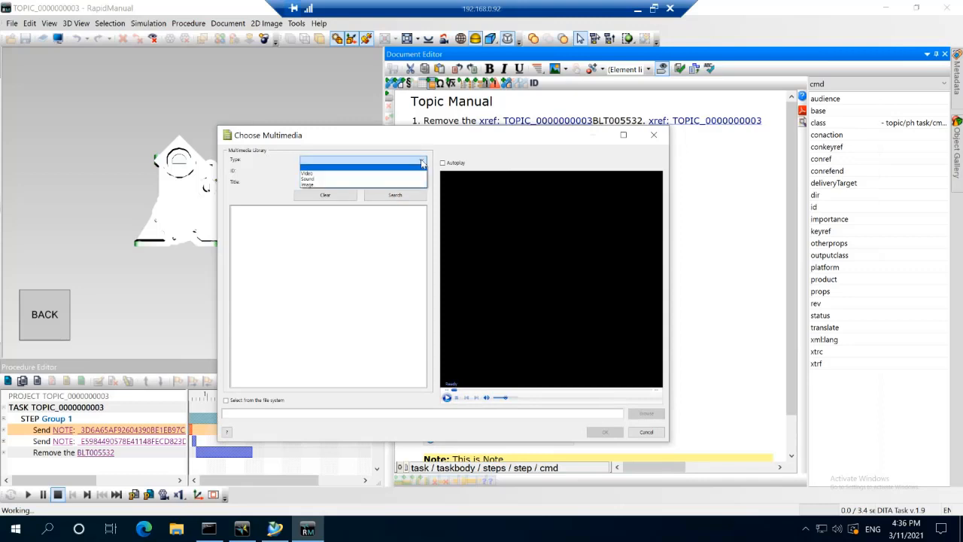
click(389, 167)
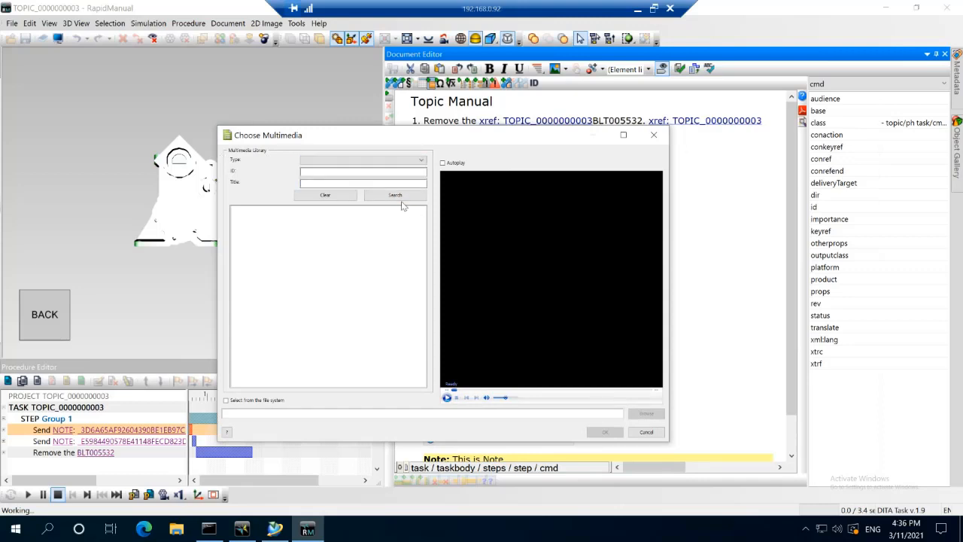
click(396, 195)
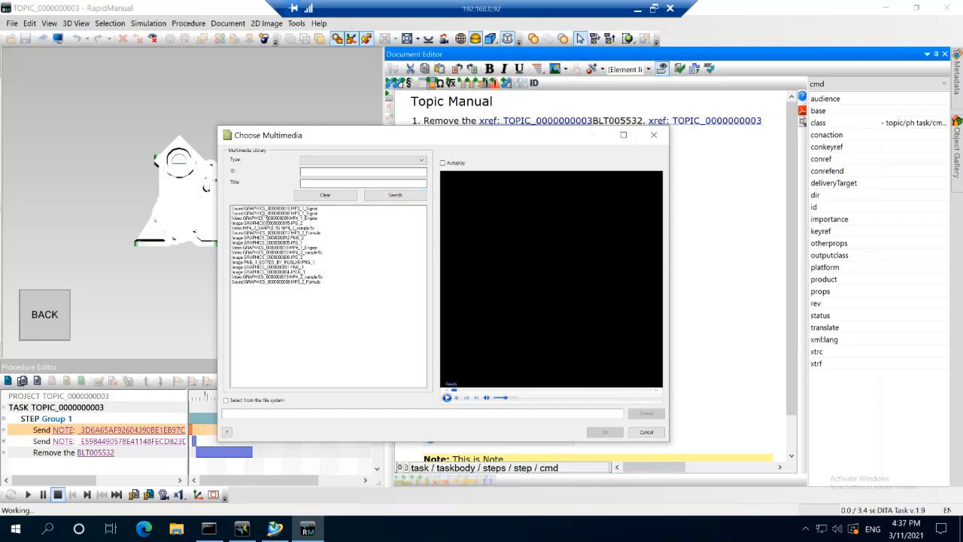
Preview the MP4_1_Engine video with Autoplay enabled and insert it into the topic
click(264, 214)
click(272, 218)
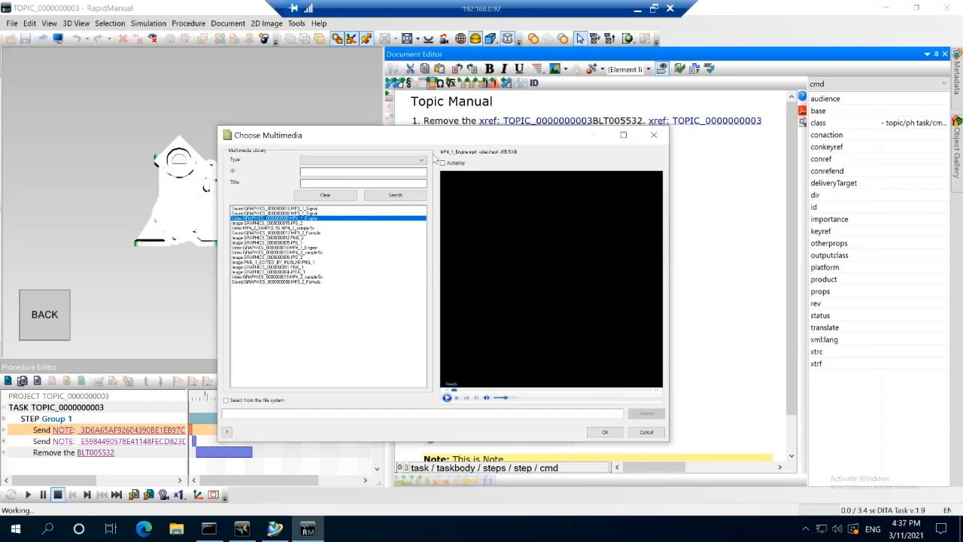
click(443, 163)
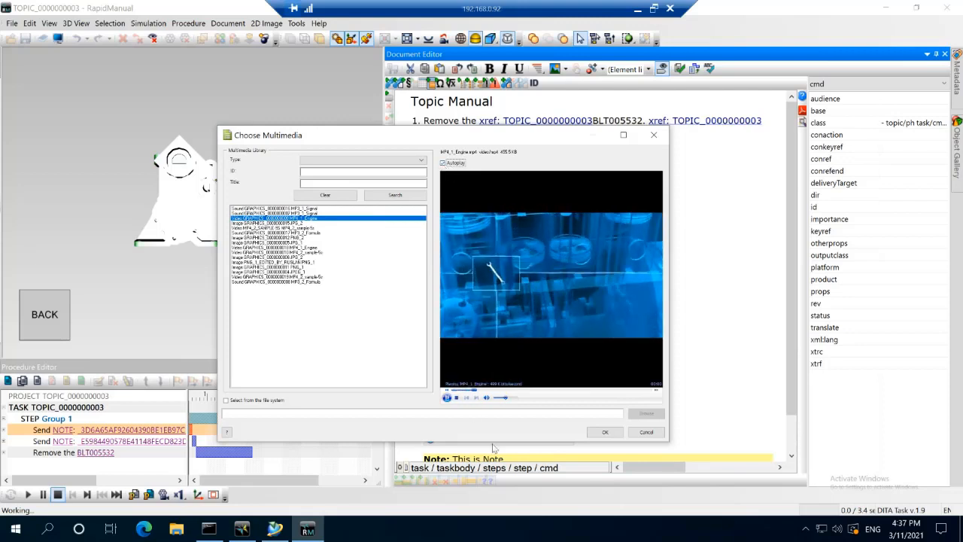
click(600, 432)
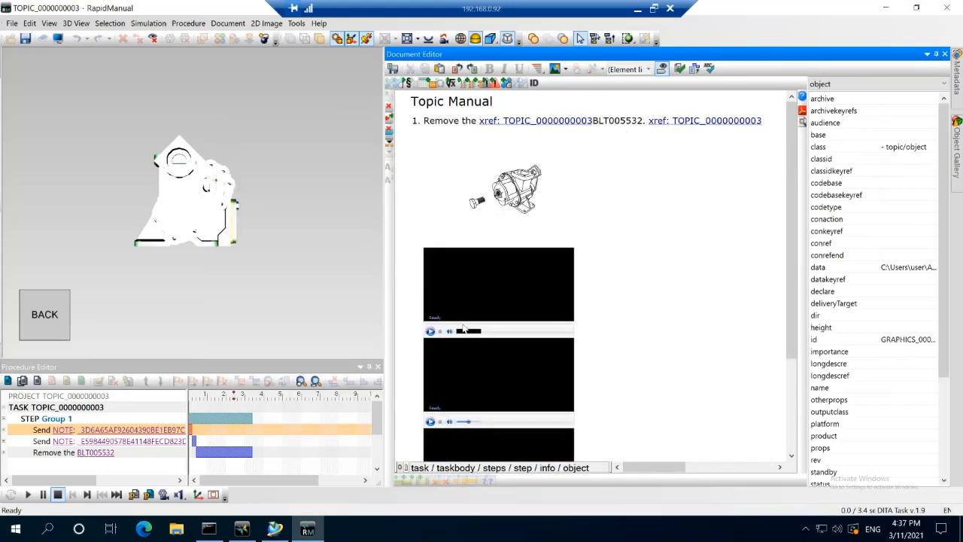
Play the newly inserted MP4_1_Engine video below the pump illustration in the document
scroll(463, 328, down, 3)
scroll(432, 286, up, 1)
click(430, 252)
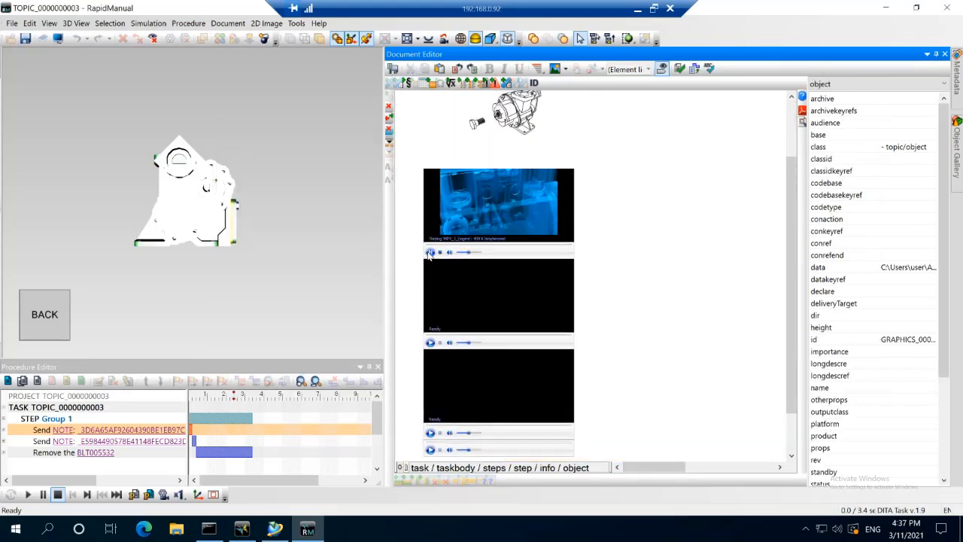
scroll(526, 232, up, 1)
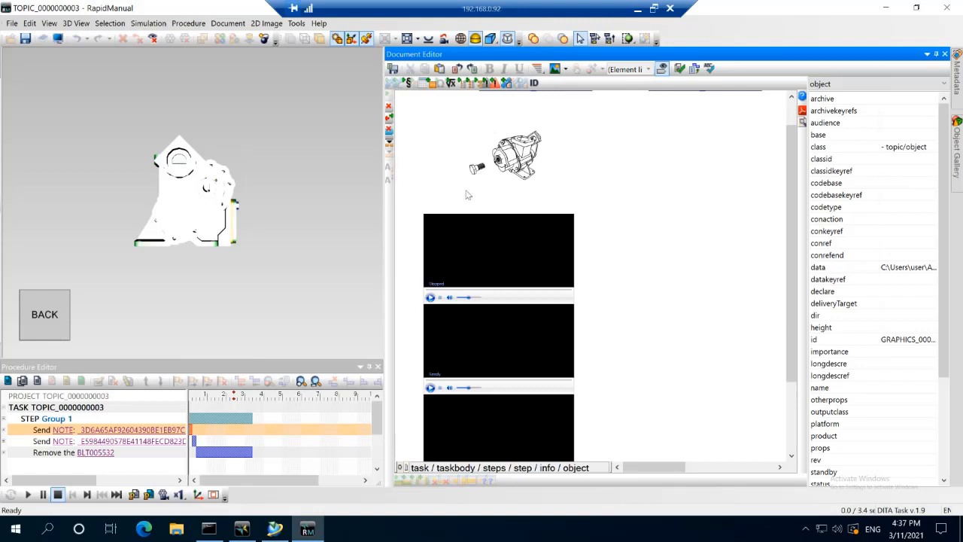
Minimise the remote session, dismiss the Remote Desktop Connection dialogs and advance the slide show
click(637, 12)
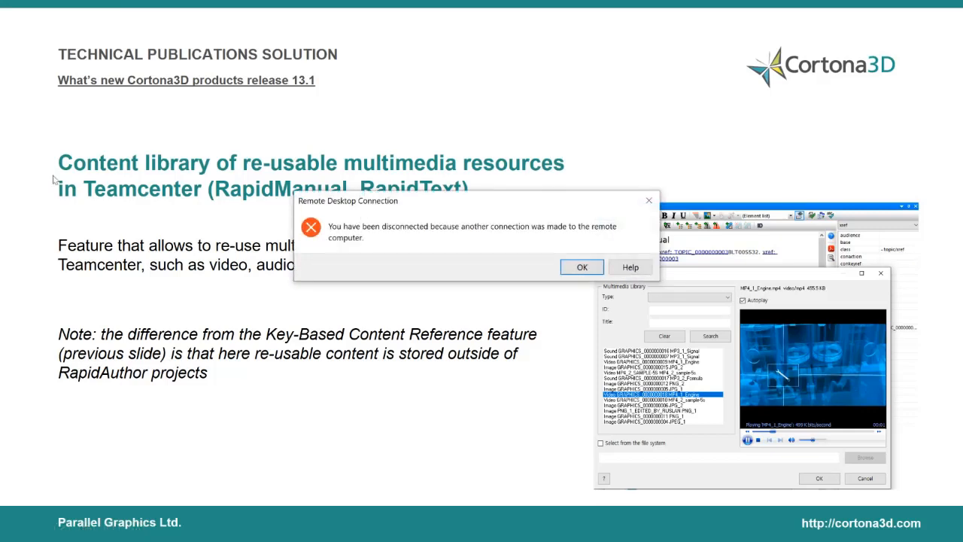
click(586, 267)
click(606, 94)
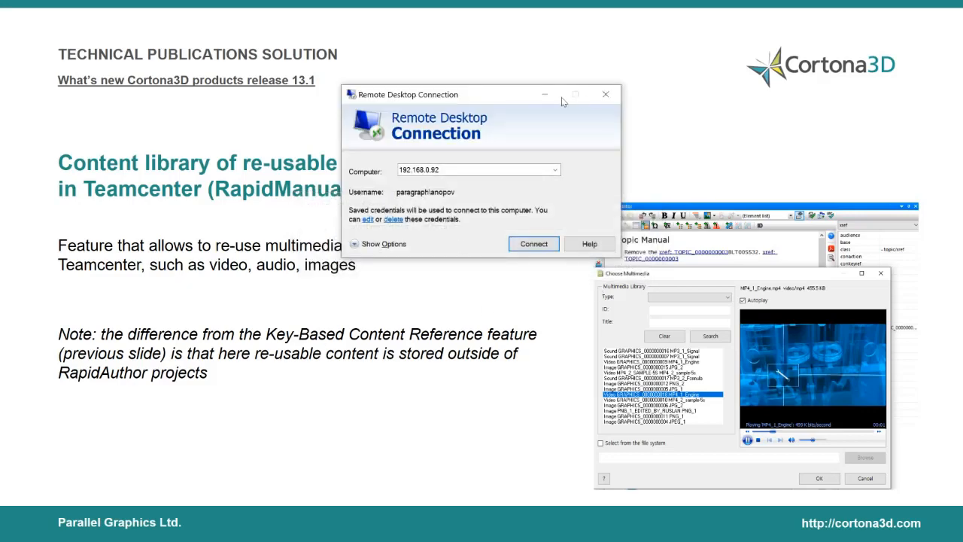
click(485, 195)
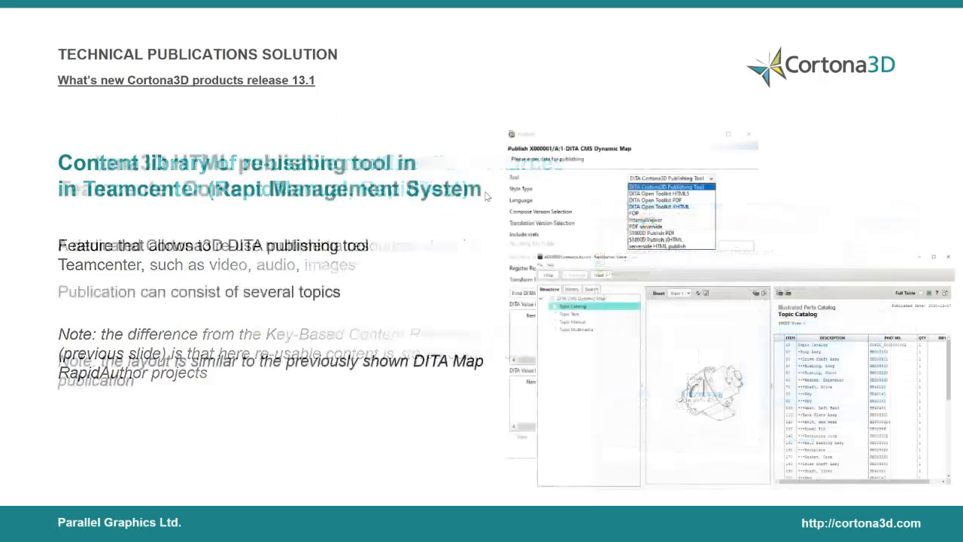
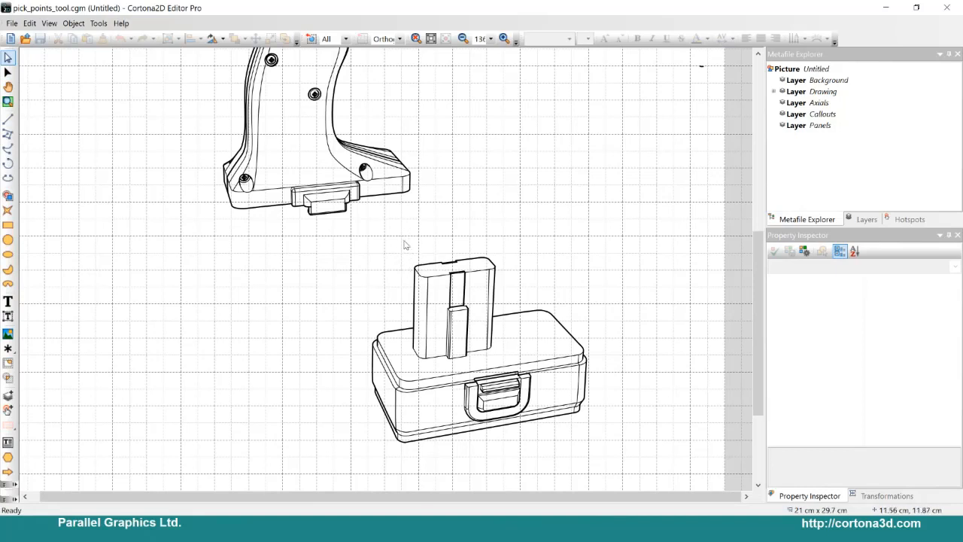
Select the battery's upright connector block and pick the points of its upper end with the Pick Points tool
drag(406, 241, 512, 376)
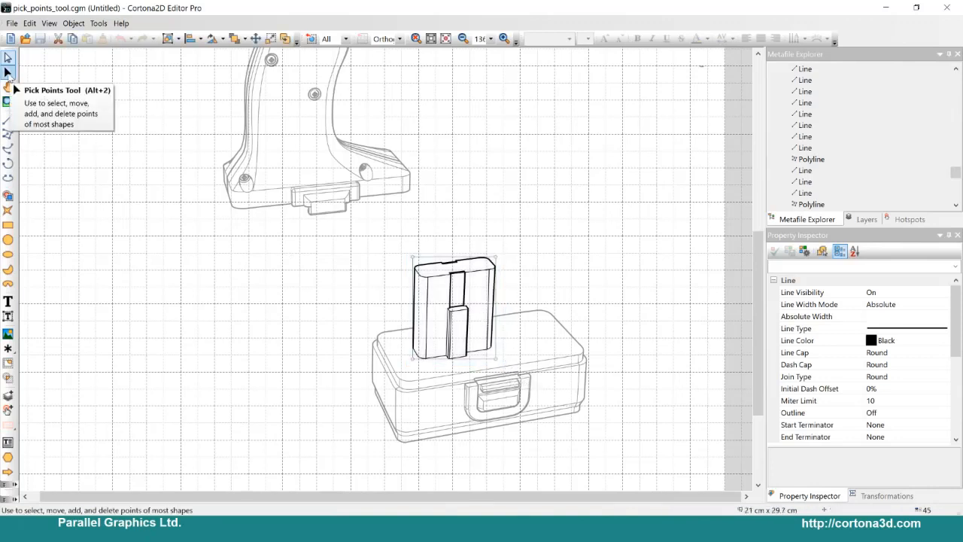
click(8, 73)
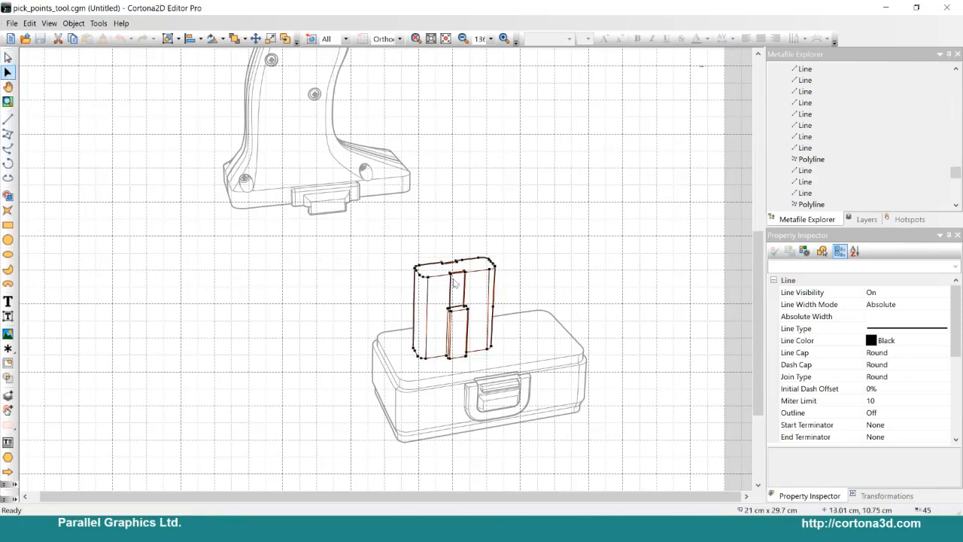
ctrl+scroll(453, 282, up, 3)
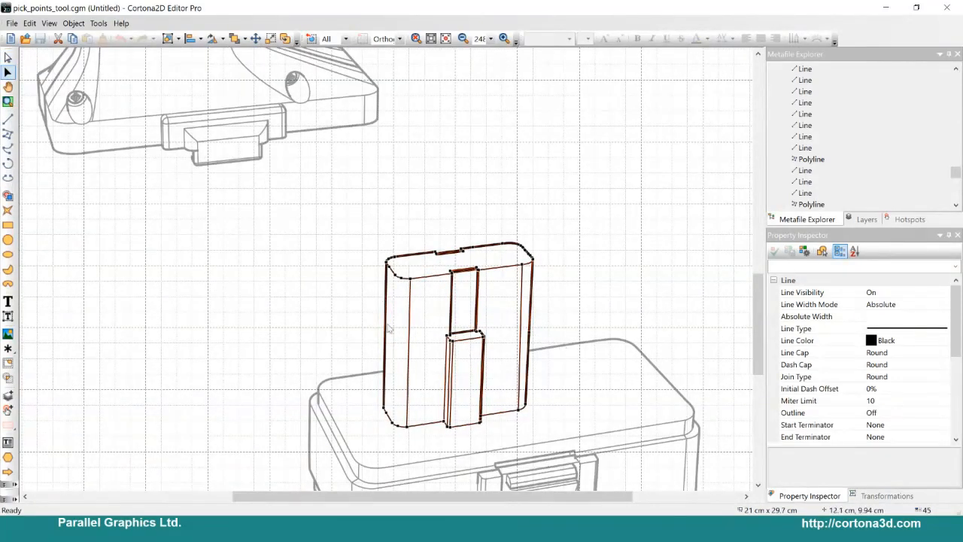
drag(332, 185, 600, 301)
Try moving the connector block's picked upper points diagonally and then straight up, undoing each move
ctrl+scroll(530, 267, down, 1)
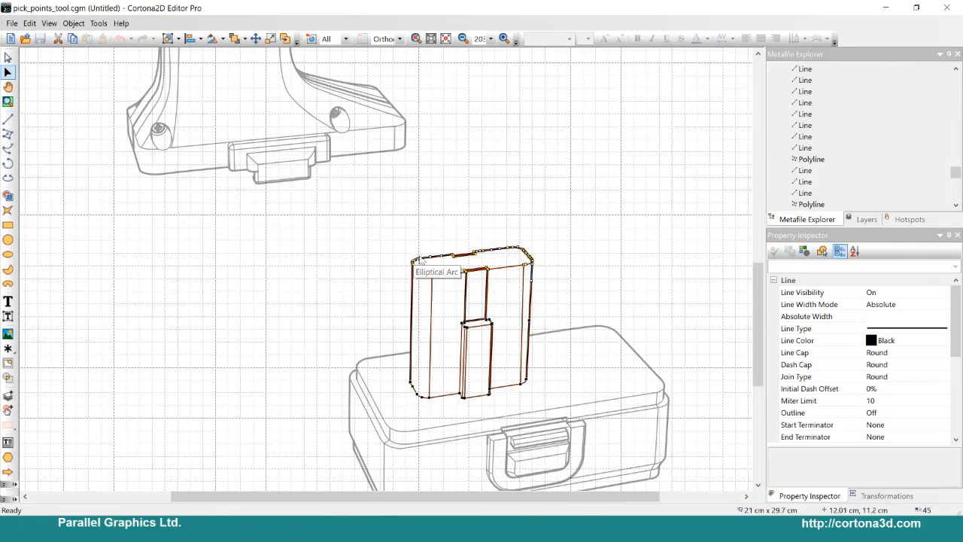
drag(414, 254, 318, 222)
key(ctrl+z)
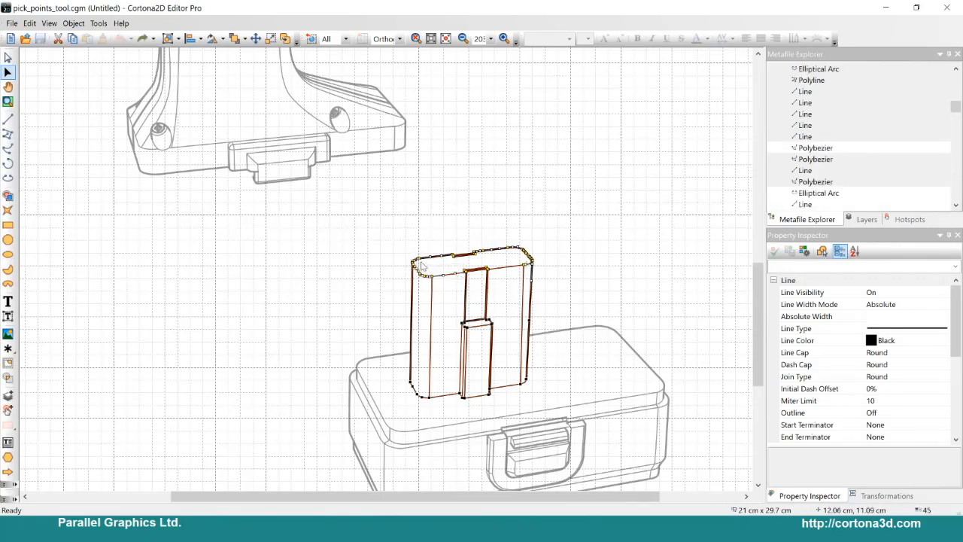
drag(415, 259, 416, 188)
key(ctrl+z)
Shift the connector block's picked upper points vertically by 1.5 cm using the Move transformation
click(818, 238)
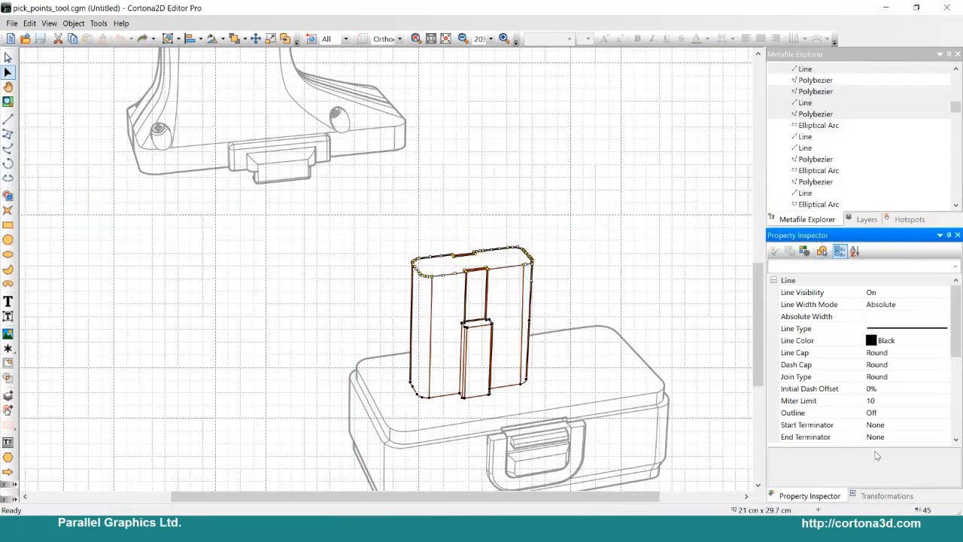
click(885, 497)
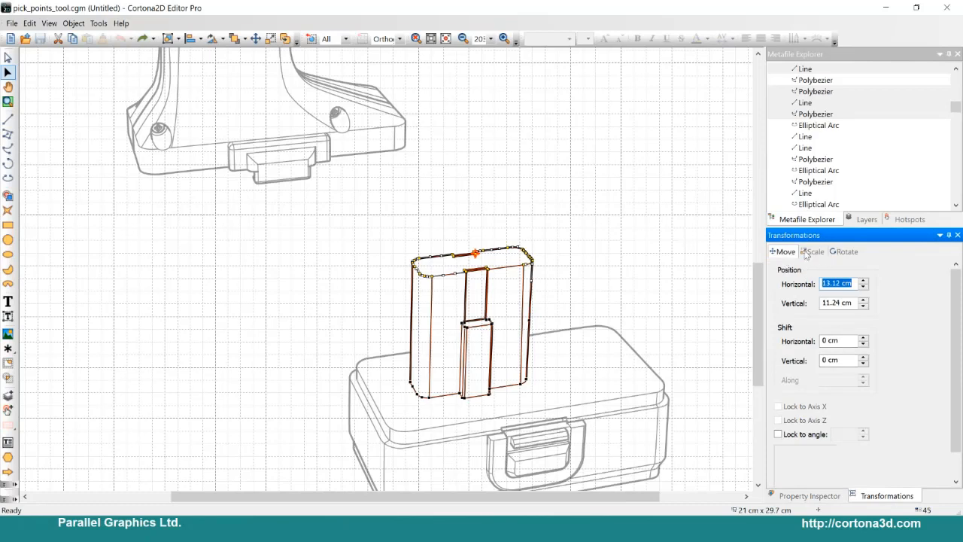
click(830, 360)
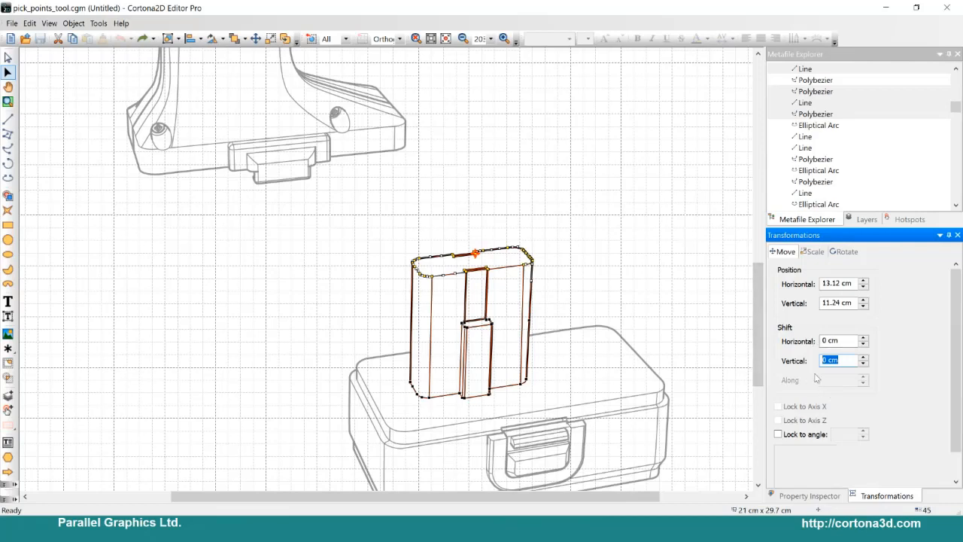
text(1.5)
key(Return)
click(369, 239)
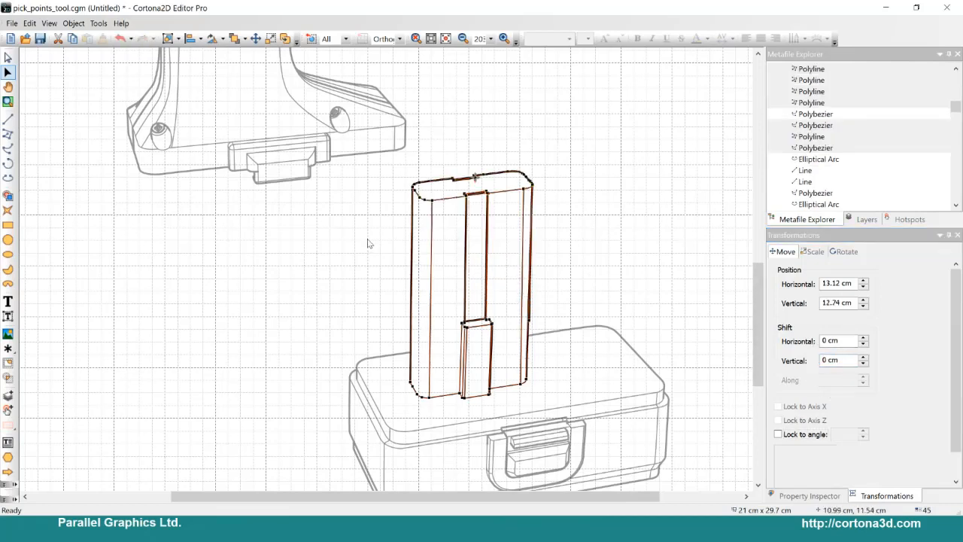
ctrl+scroll(369, 243, down, 5)
ctrl+scroll(374, 327, up, 3)
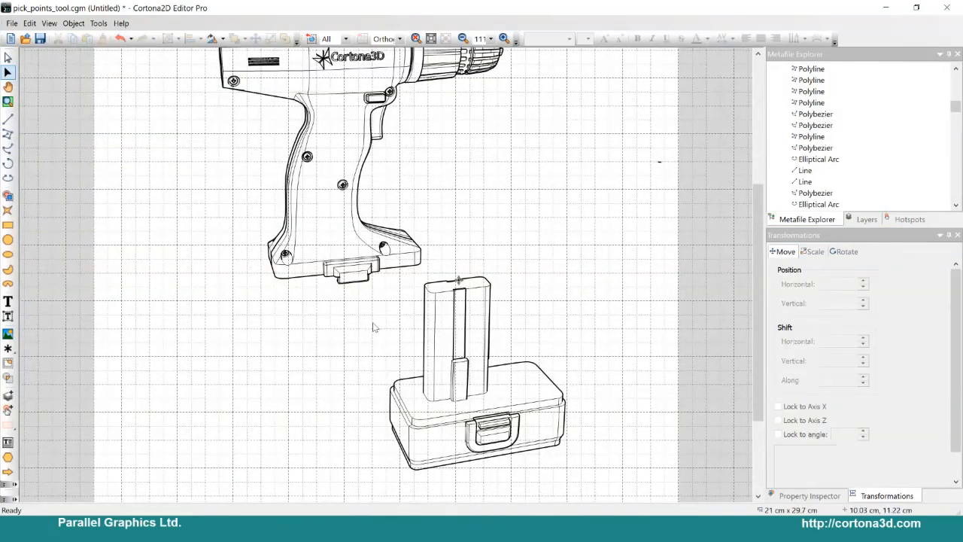
ctrl+scroll(373, 327, down, 2)
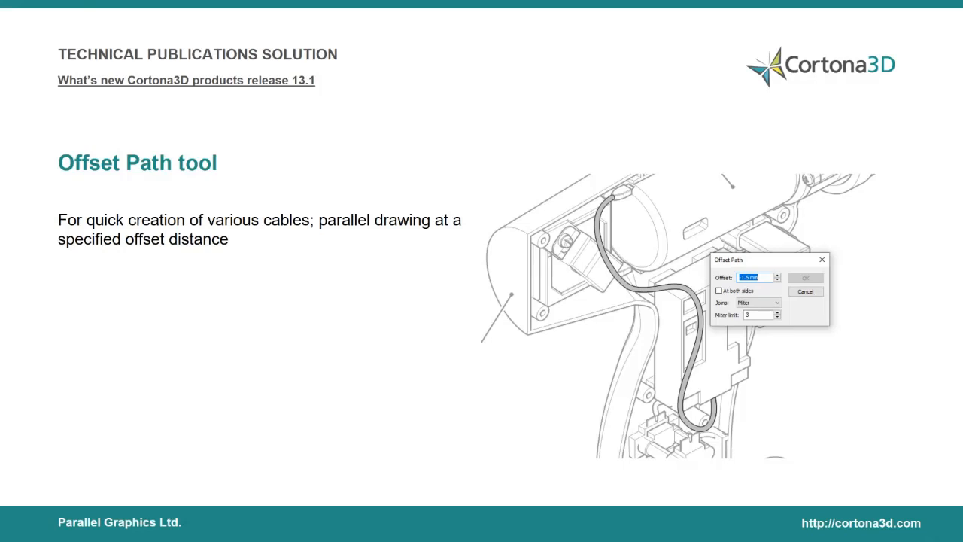
Switch from the slide show to the offset_path_tool.cgm drawing in Cortona2D Editor Pro
key(alt+Tab)
key(alt+Tab)
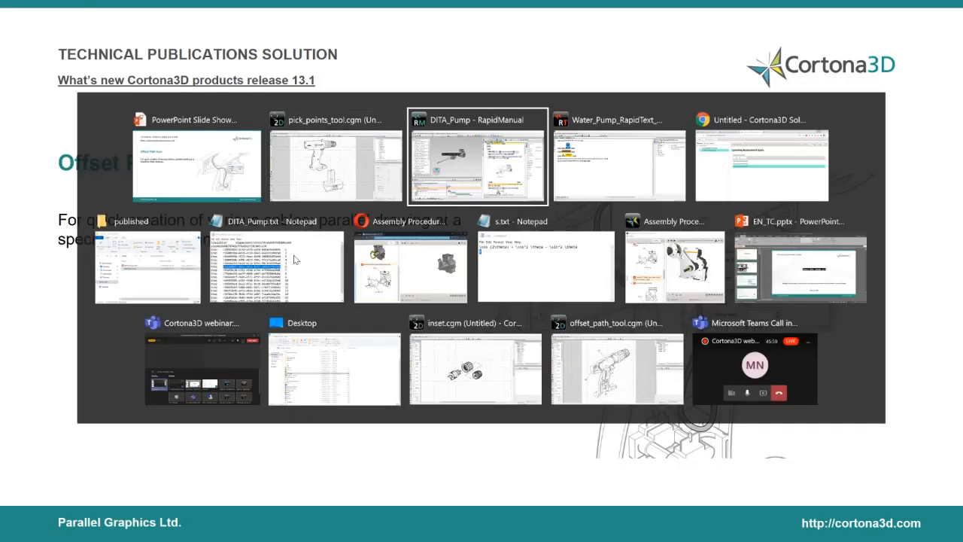
key(alt+Tab)
key(alt+Tab)
key(alt+Tab)
key(alt+Tab)
key(alt+Tab)
key(alt+Tab)
key(alt+Tab)
key(alt+Tab)
key(alt+Tab)
key(alt+Tab)
key(alt+Tab)
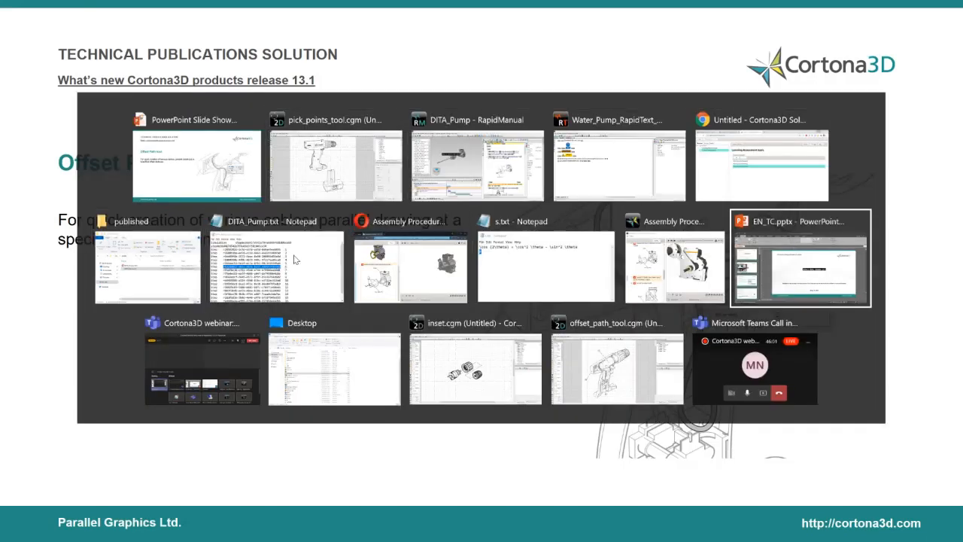
key(alt+Tab)
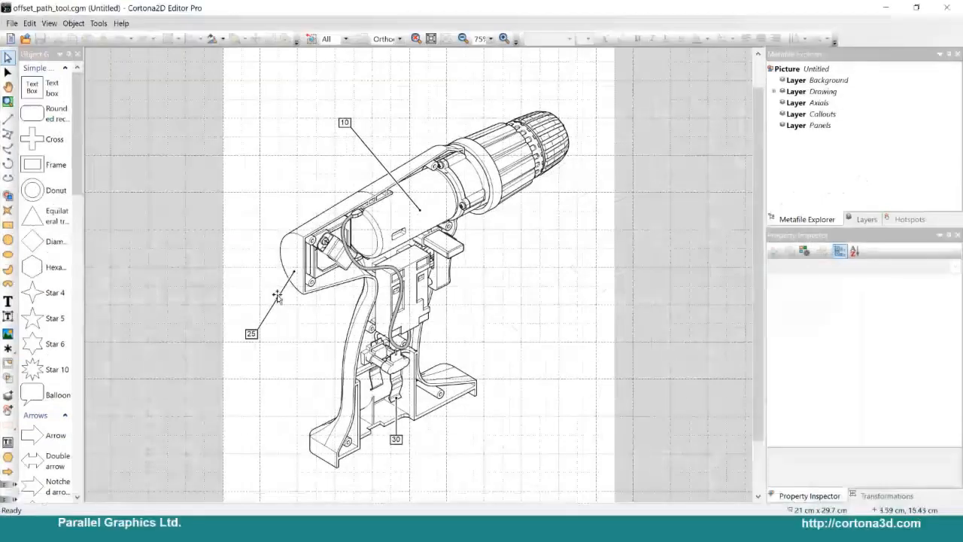
Draw a curved polybezier about 2.8 by 8.5 cm from the drill's handle up across the motor housing
ctrl+scroll(416, 264, up, 2)
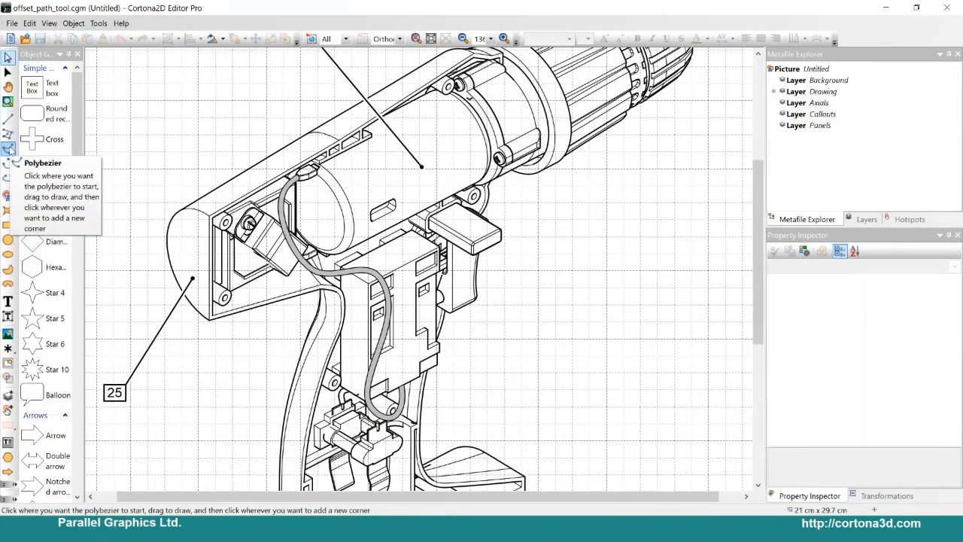
click(8, 148)
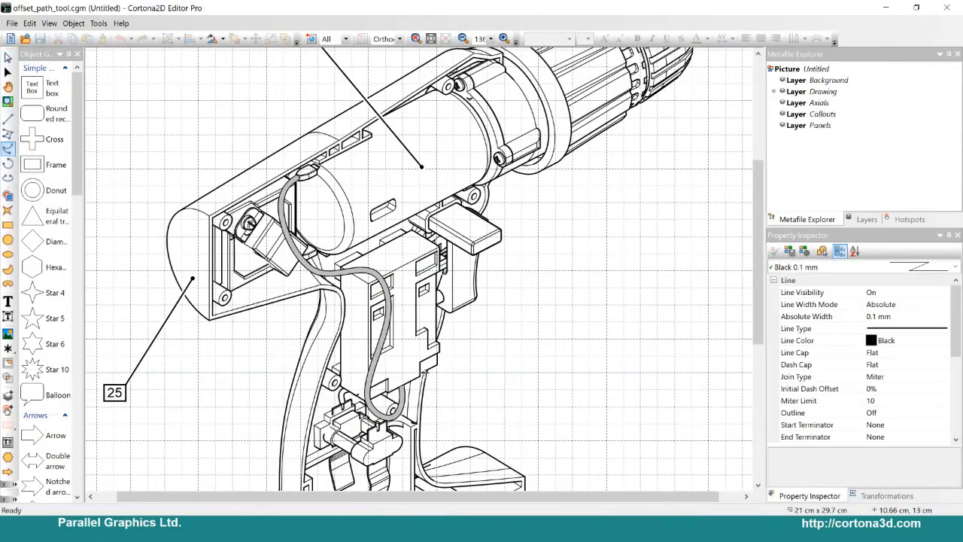
click(383, 360)
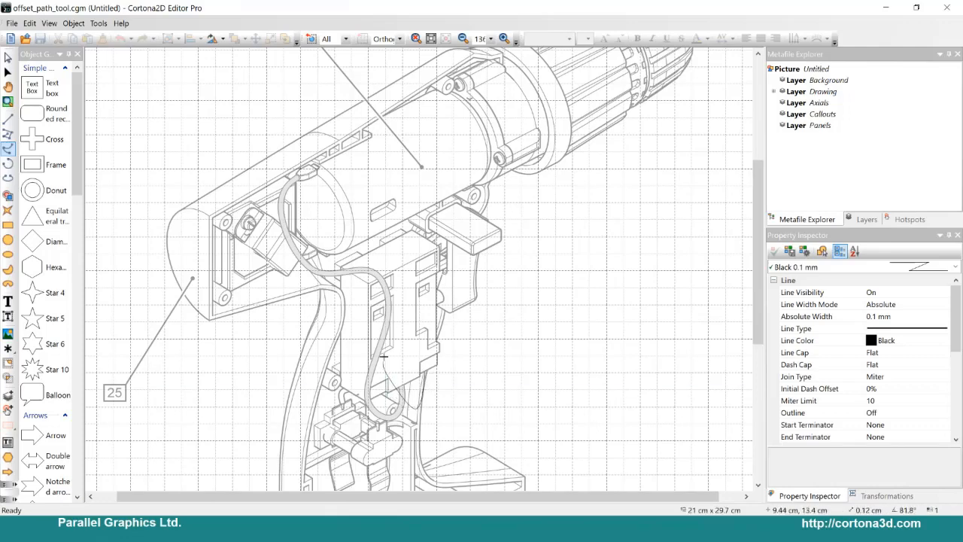
click(390, 225)
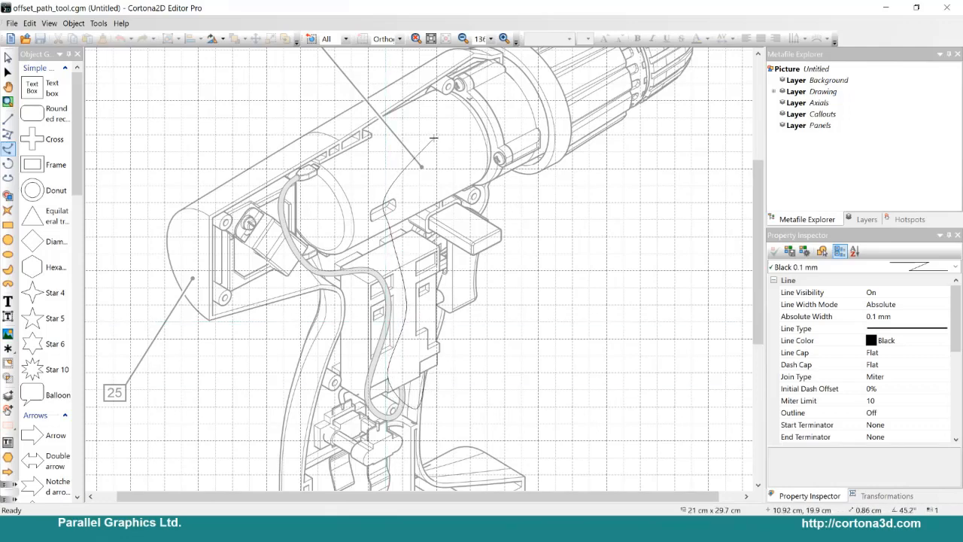
click(465, 122)
double_click(476, 120)
click(8, 57)
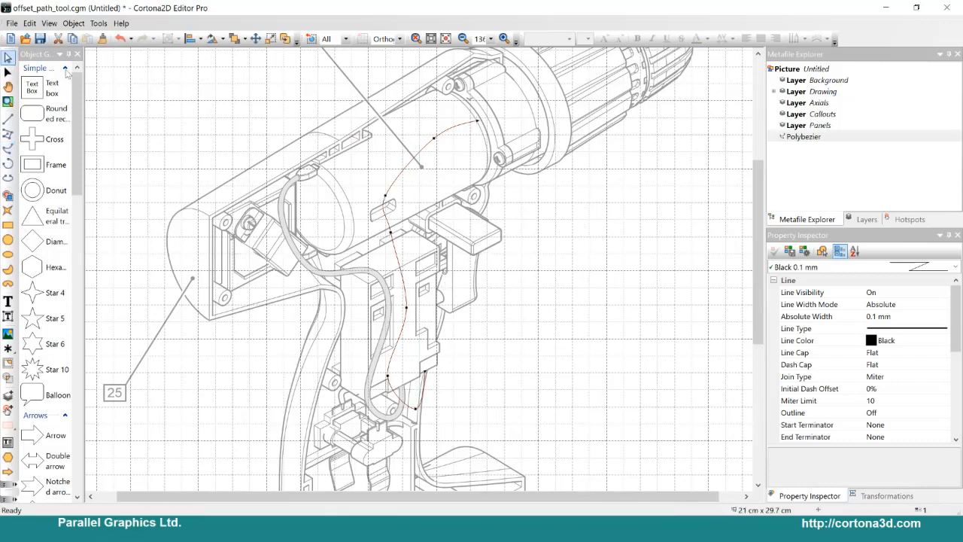
key(ctrl+c)
key(ctrl+v)
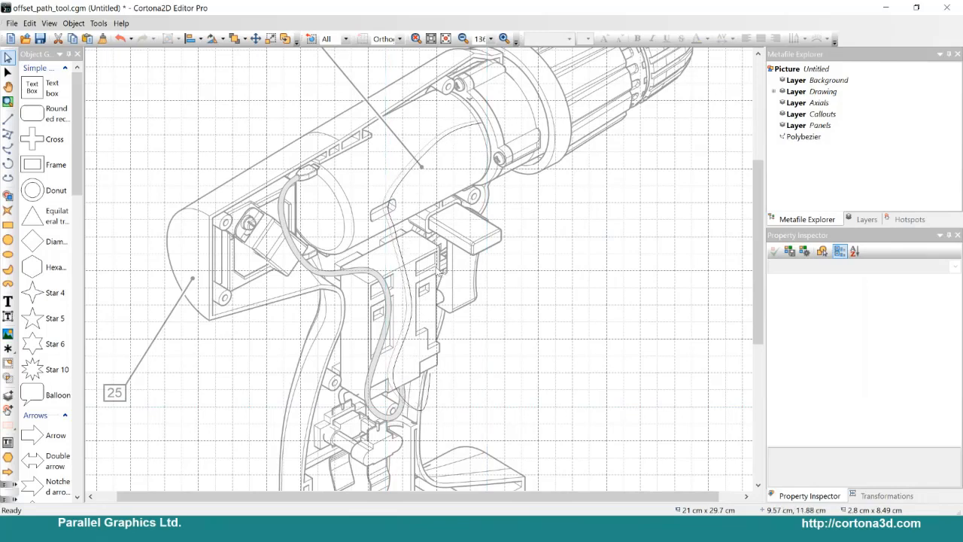
click(438, 275)
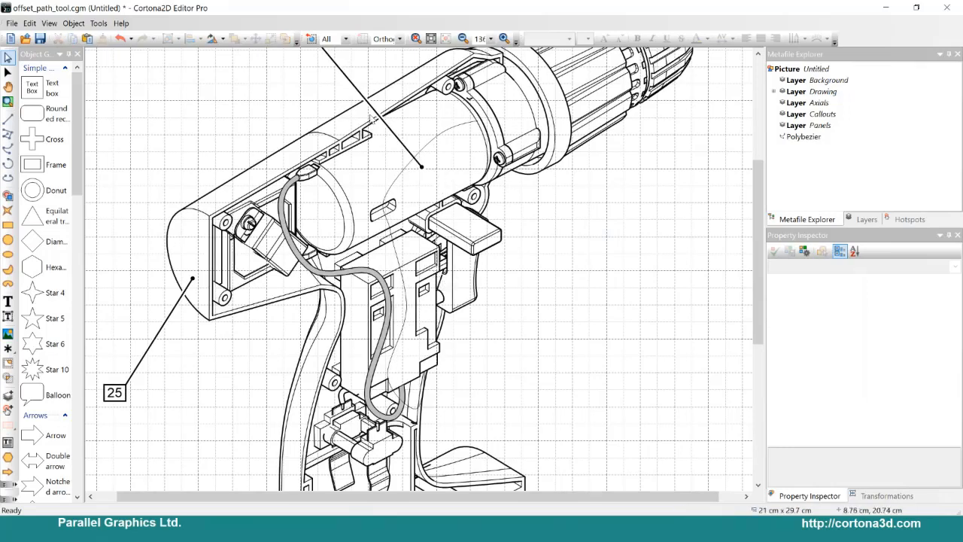
Offset the new polybezier by -1.5 mm on one side with miter joins and a miter limit of 3
double_click(398, 174)
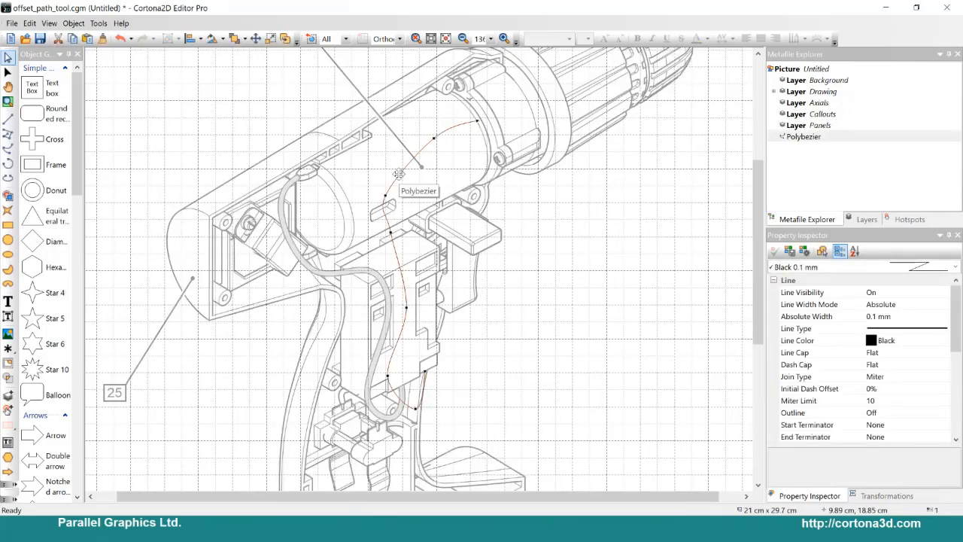
click(49, 24)
mouse_move(73, 23)
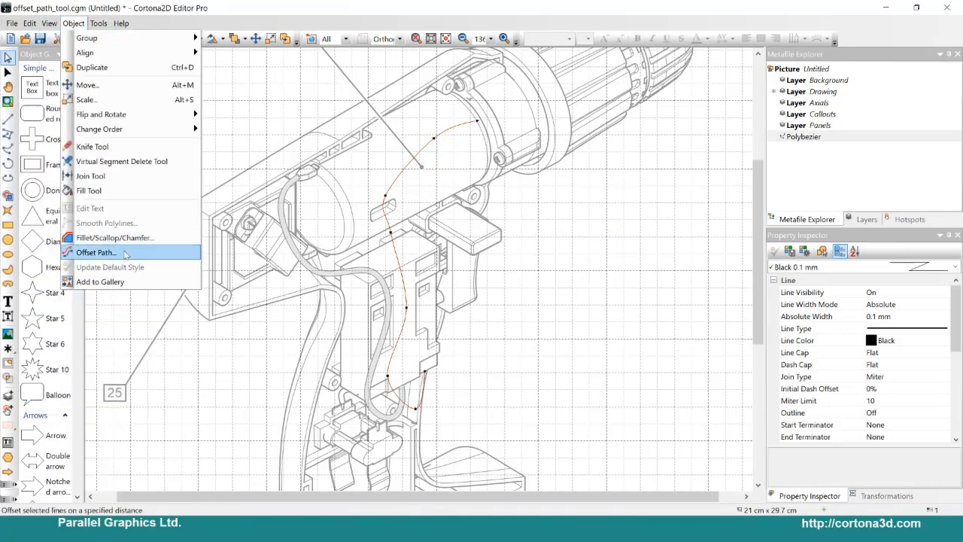
click(125, 254)
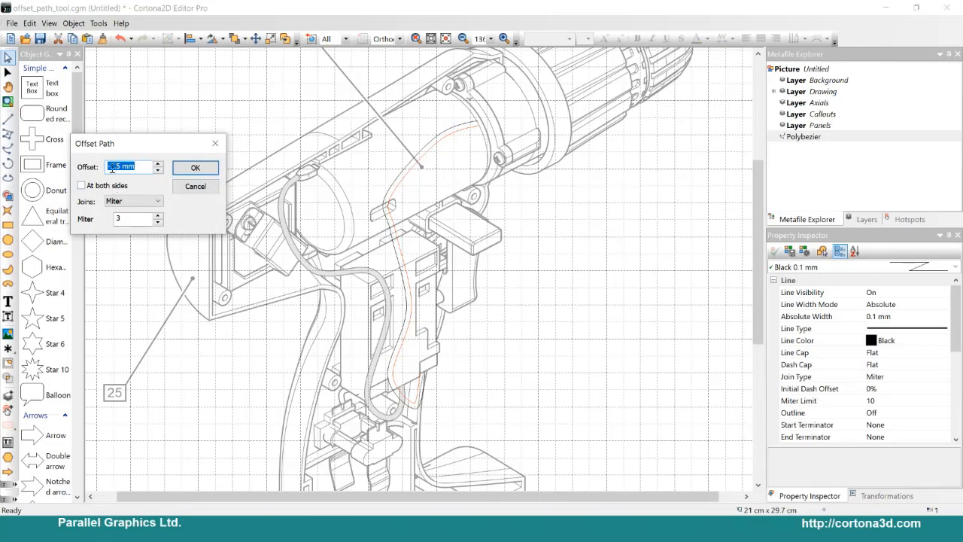
click(195, 168)
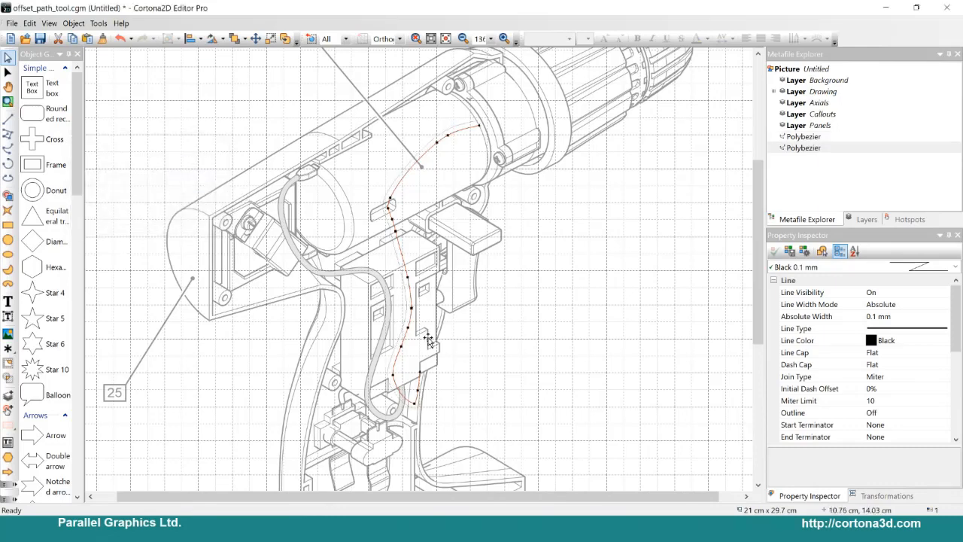
Combine the original and offset polybeziers into one white-filled cable figure and inspect its upper end
shift+click(406, 178)
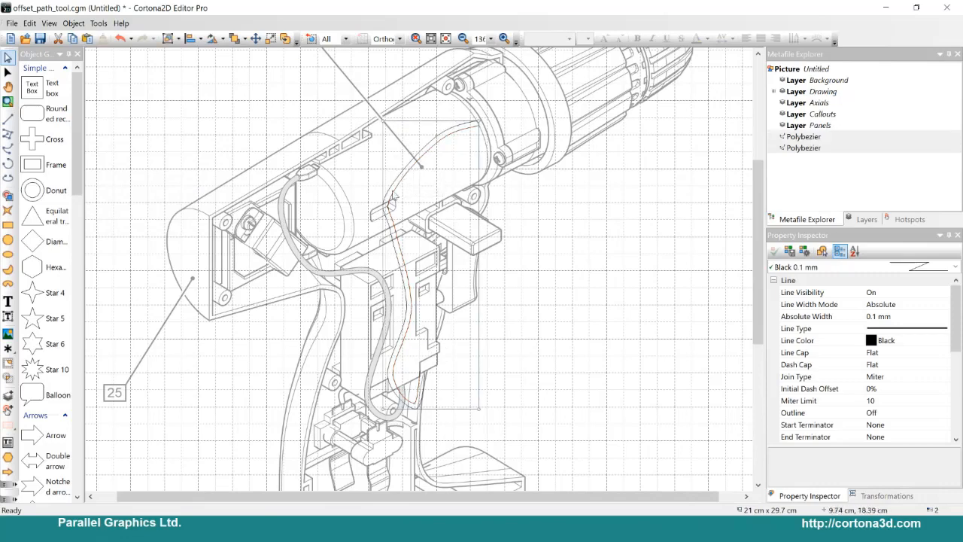
click(7, 195)
click(580, 217)
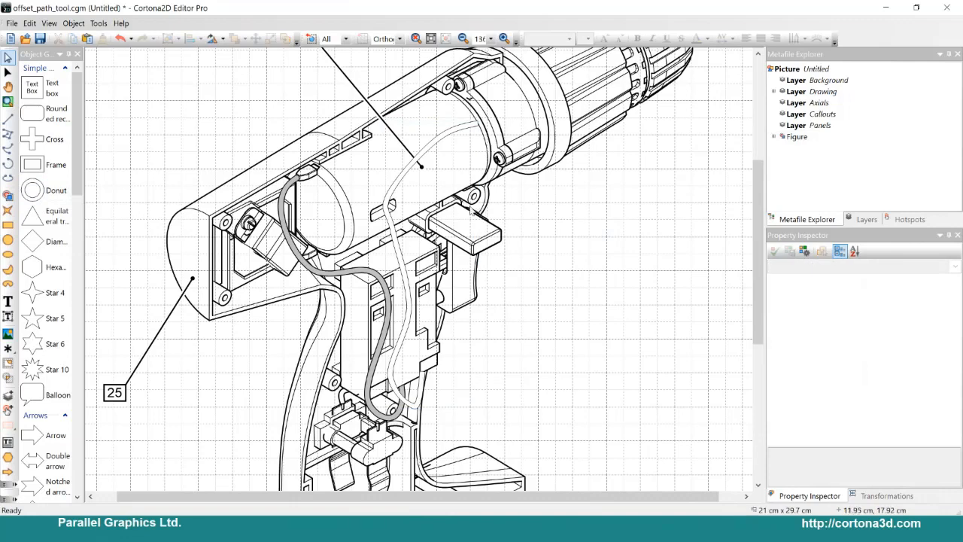
ctrl+scroll(470, 212, up, 1)
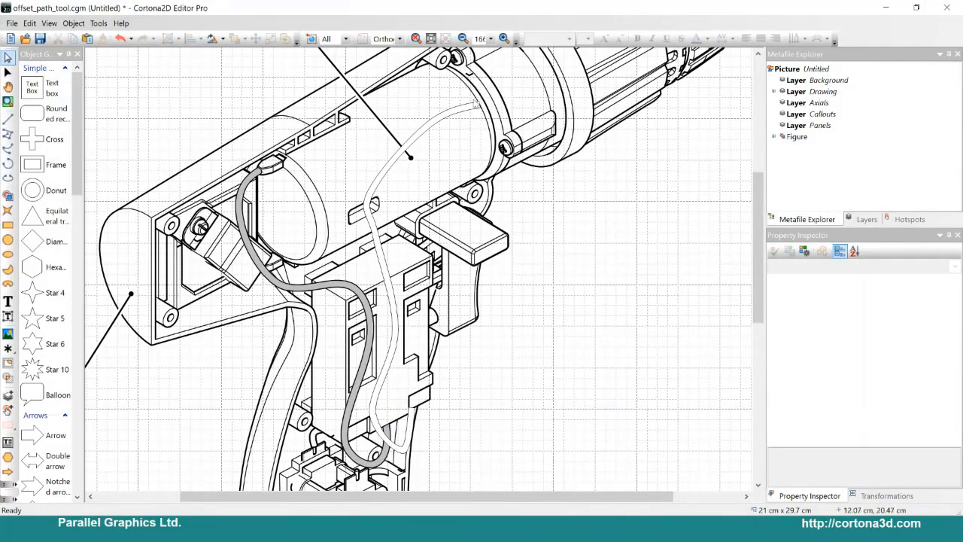
click(476, 104)
ctrl+scroll(477, 101, up, 5)
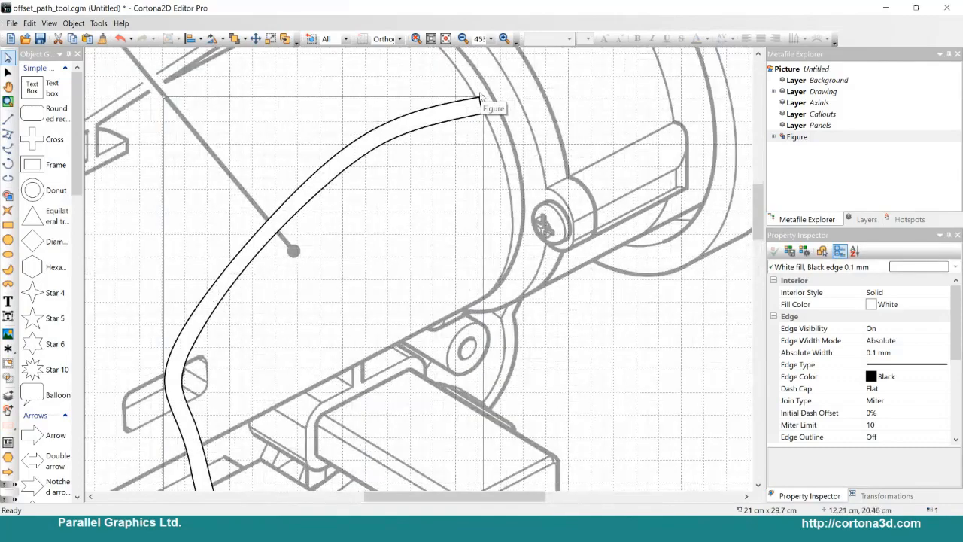
ctrl+scroll(480, 98, down, 5)
click(443, 269)
ctrl+scroll(444, 184, up, 3)
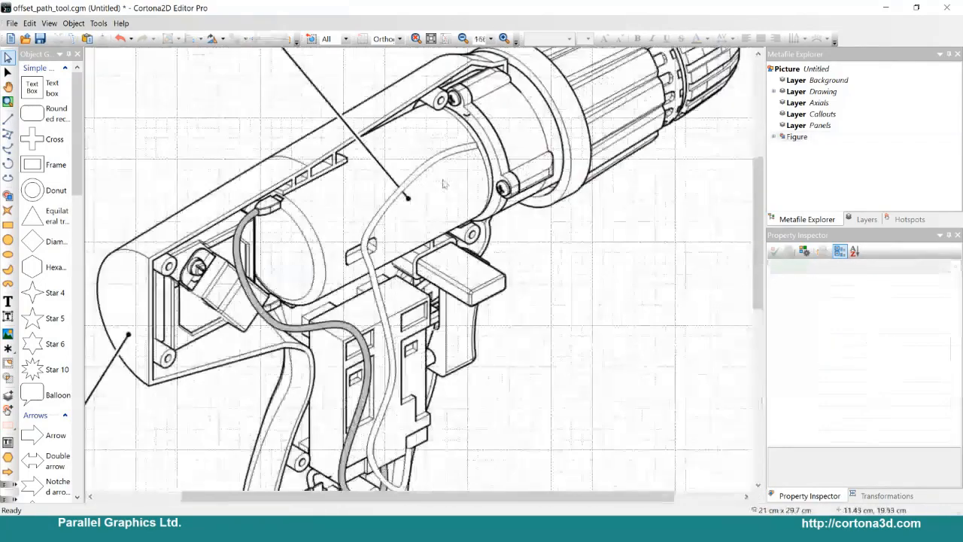
scroll(507, 292, down, 2)
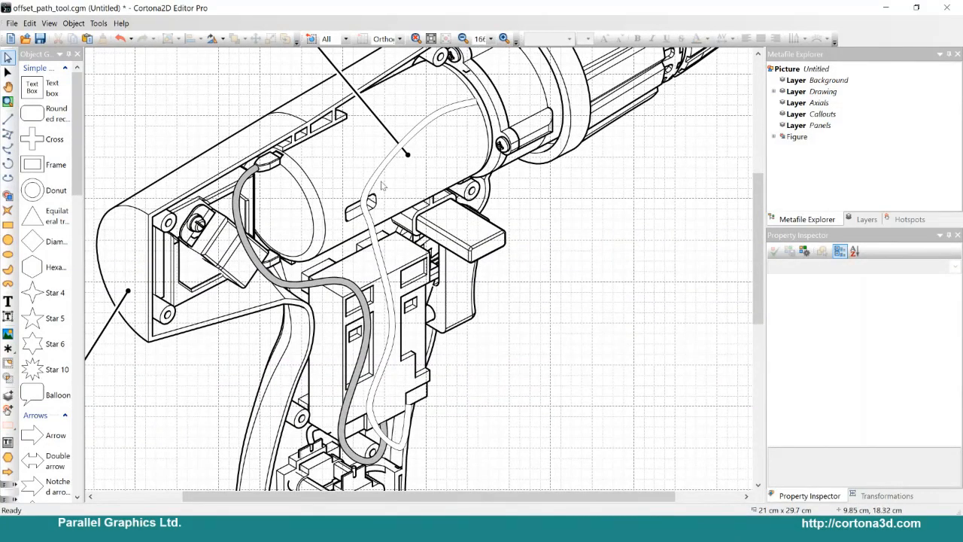
Minimise the drawing window and advance the slide show to the Advanced search slide
click(886, 7)
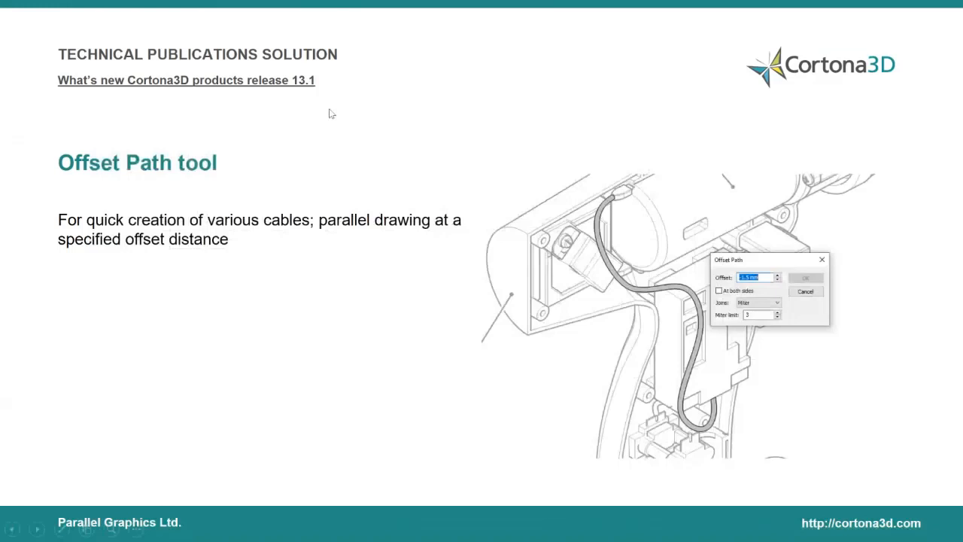
click(304, 216)
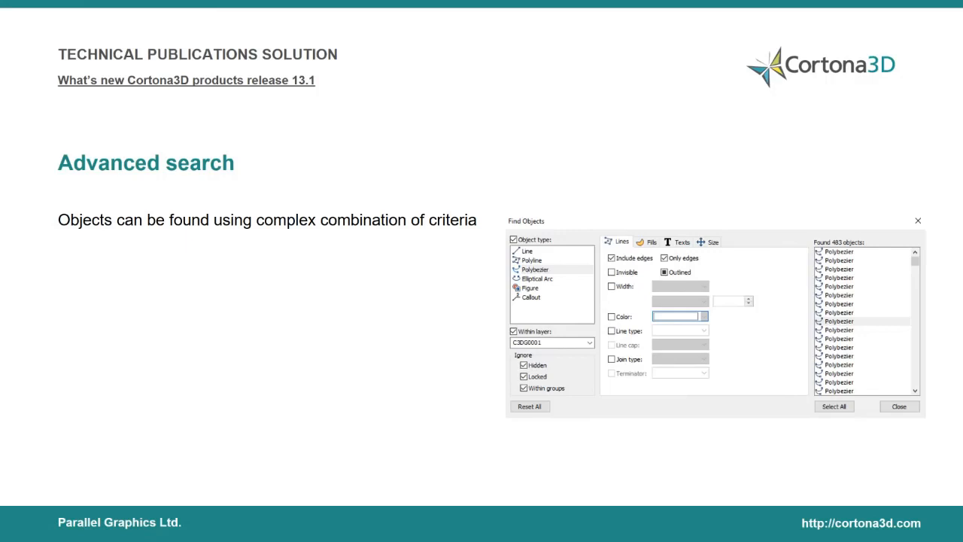
Return from the slide show to the offset_path_tool.cgm drawing in Cortona2D Editor Pro
key(alt+Tab)
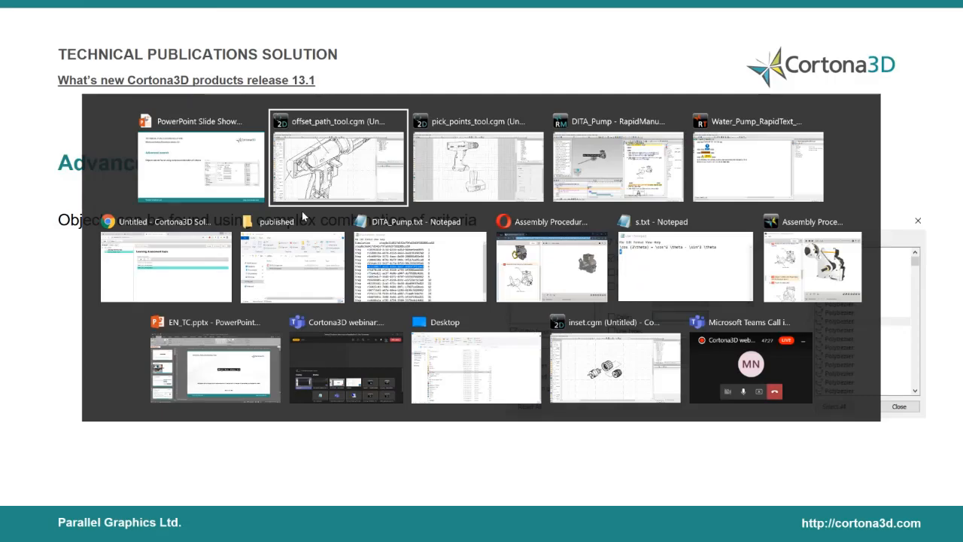
key(alt+Tab)
key(alt+Tab)
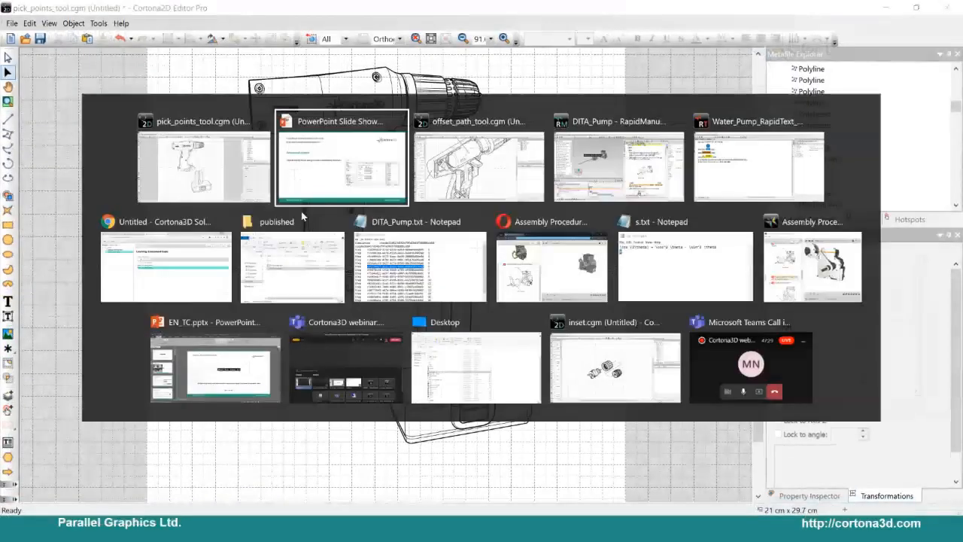
key(alt+Tab)
key(alt+Tab)
key(alt+Tab)
key(alt+Tab)
key(alt+Tab)
key(alt+Tab)
key(alt+Tab)
key(alt+Tab)
key(alt+Tab)
key(alt+Tab)
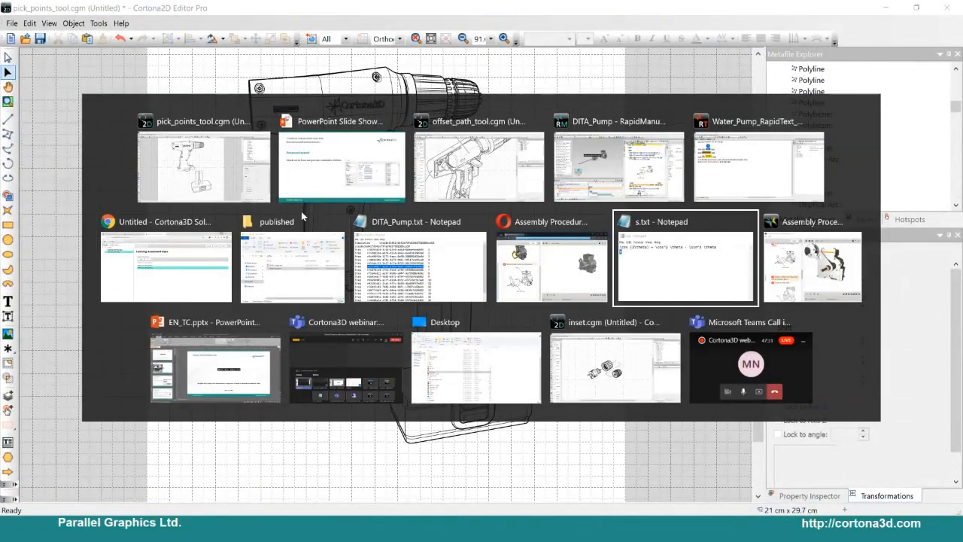
key(alt+Tab)
key(alt+Tab)
key(alt+Tab)
key(alt+Tab)
key(alt+Tab)
key(alt+Tab)
key(alt+Tab)
key(alt+Tab)
key(alt+Tab)
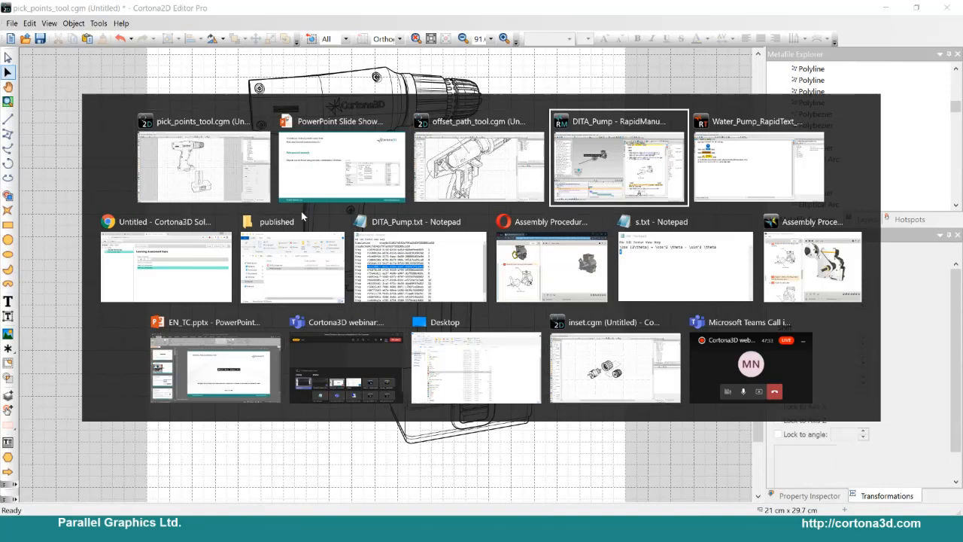
key(alt+Tab)
key(alt+Tab)
key(alt+Tab)
key(alt+Tab)
key(alt+Tab)
key(alt+Tab)
key(alt+Tab)
key(alt+Tab)
key(alt+Tab)
key(alt+Tab)
key(alt+Tab)
key(alt+Tab)
key(alt+Tab)
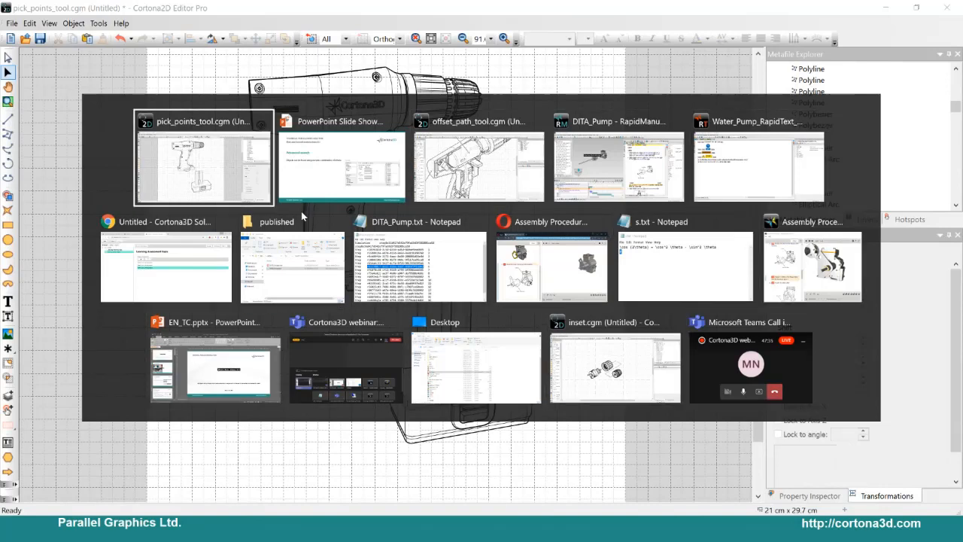
key(alt+Tab)
key(alt+Tab)
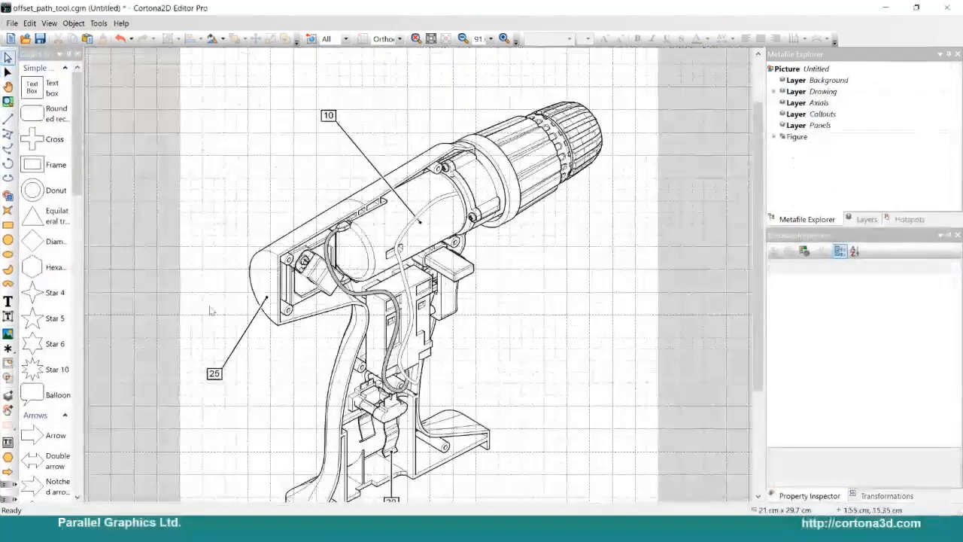
Use Advanced Find to search the drawing for objects with a gray fill color and select the matching cable figure
ctrl+scroll(211, 311, down, 2)
click(28, 23)
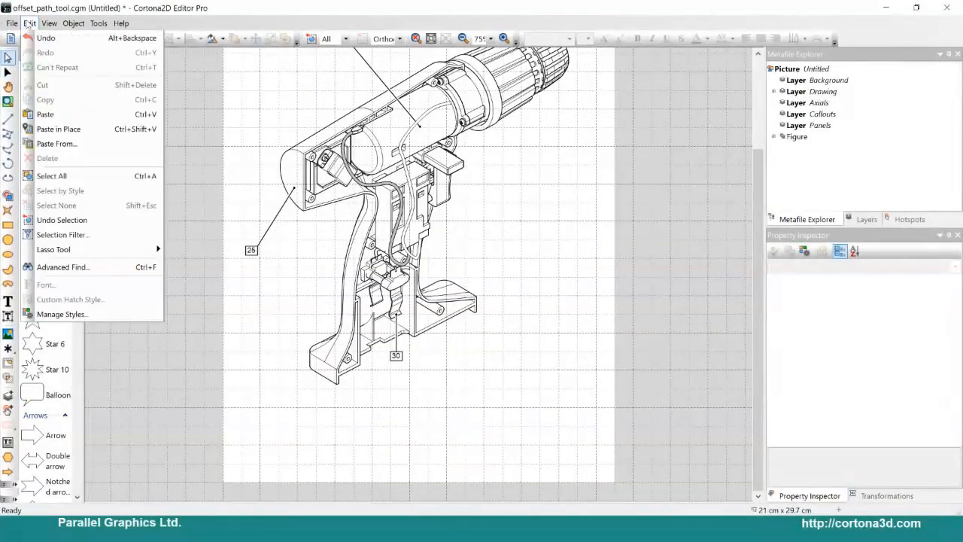
click(83, 267)
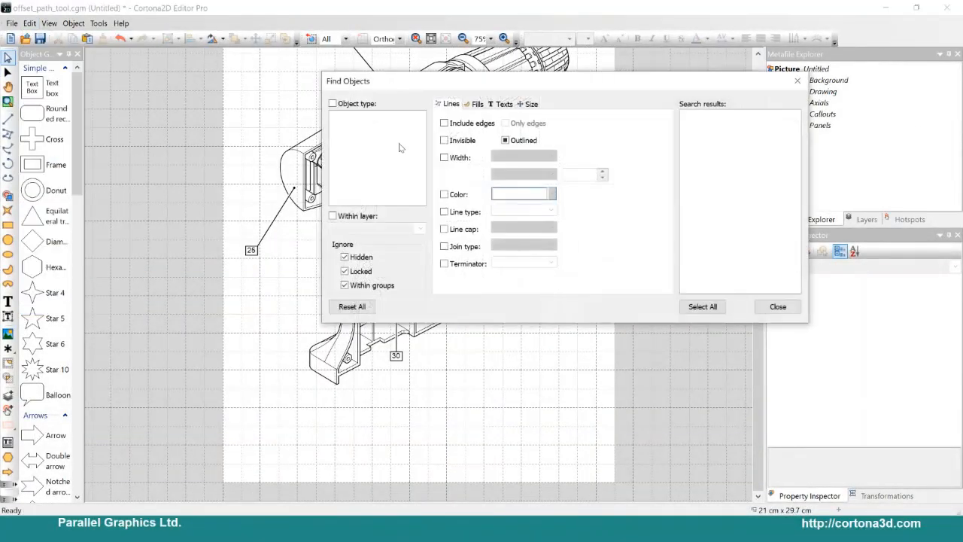
mouse_move(494, 89)
mouse_down()
mouse_move(511, 250)
mouse_move(586, 163)
mouse_up()
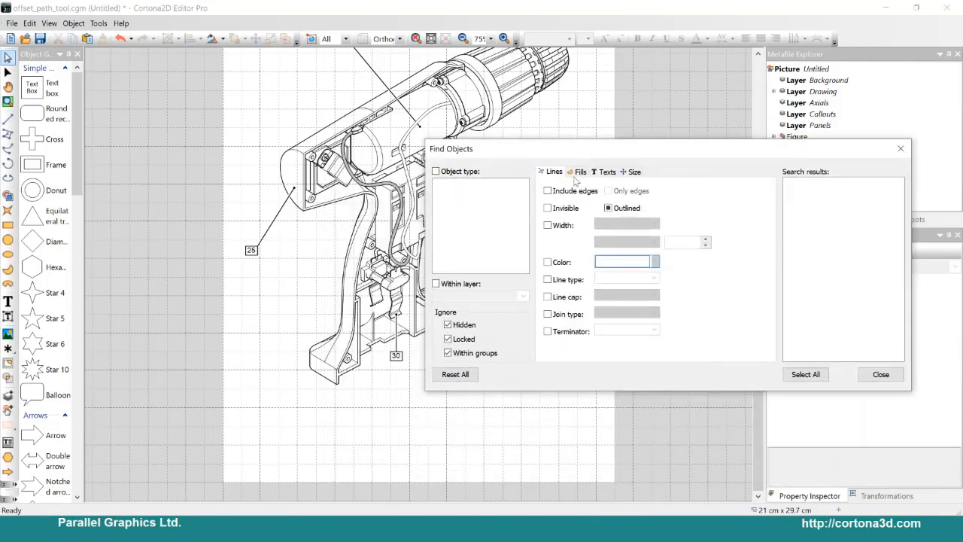
click(580, 172)
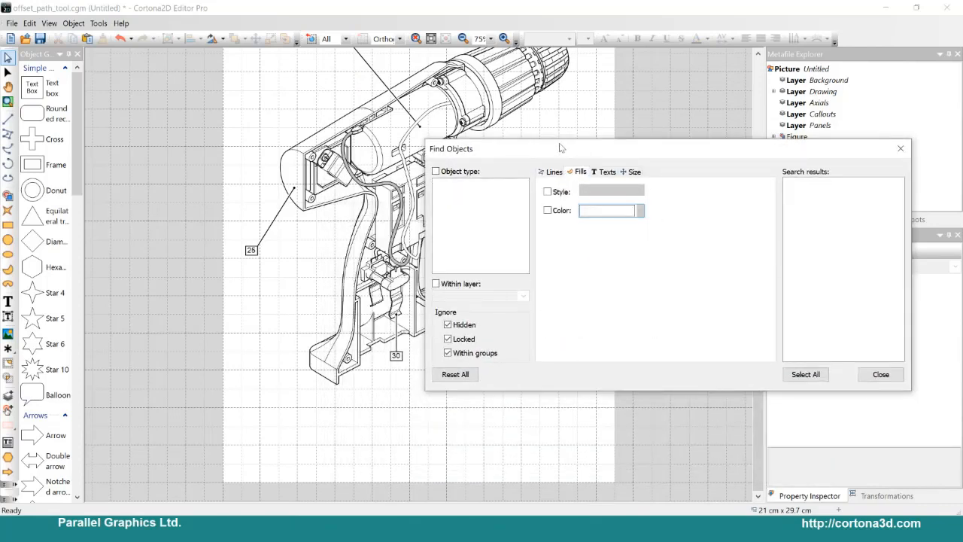
drag(561, 148, 580, 146)
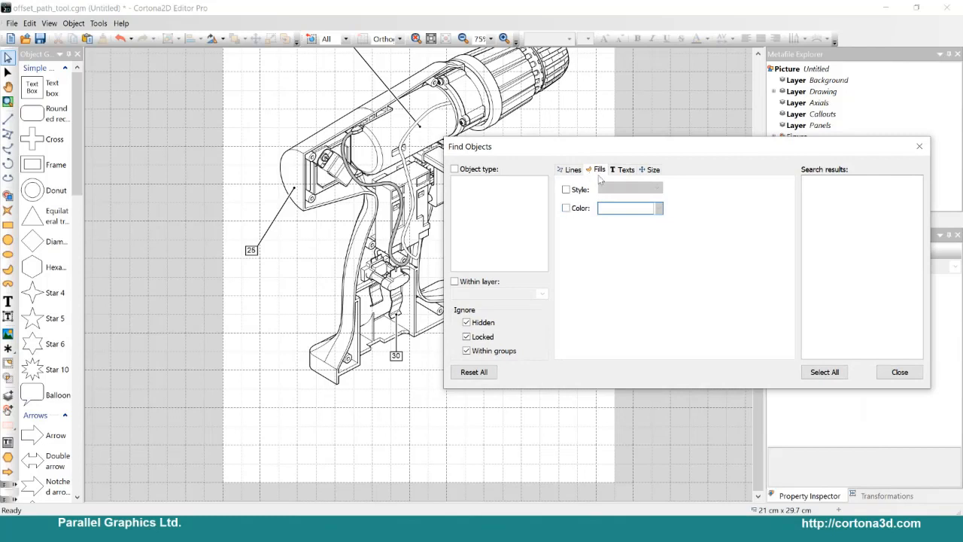
click(575, 214)
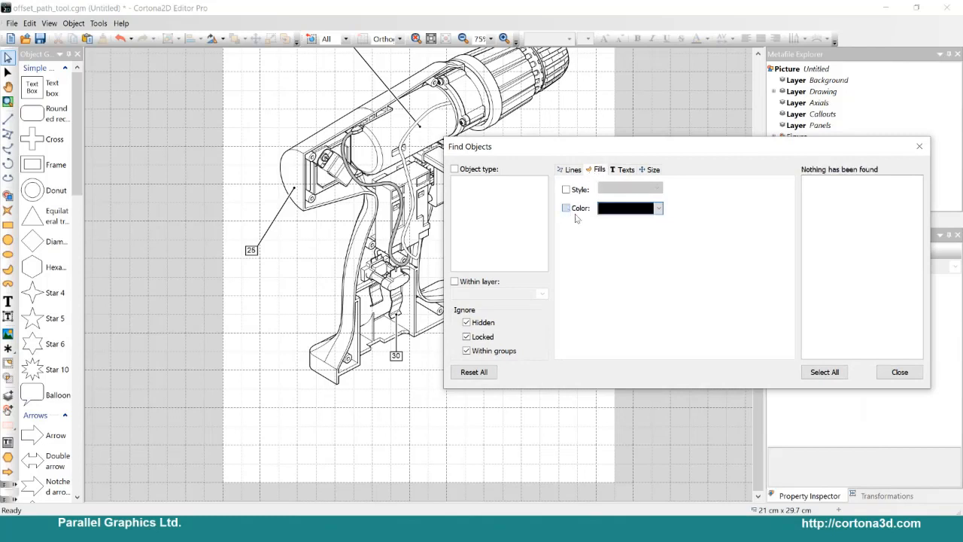
click(659, 208)
click(679, 257)
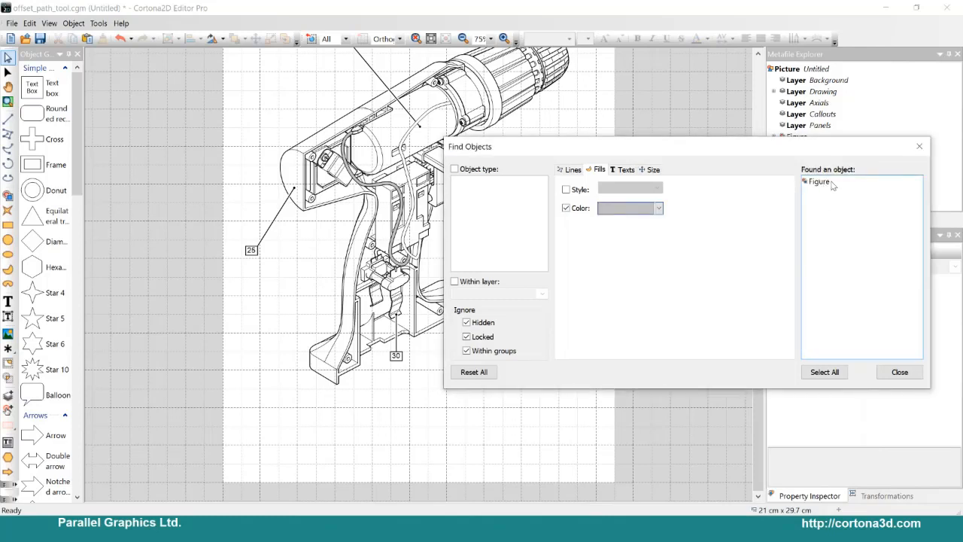
click(832, 183)
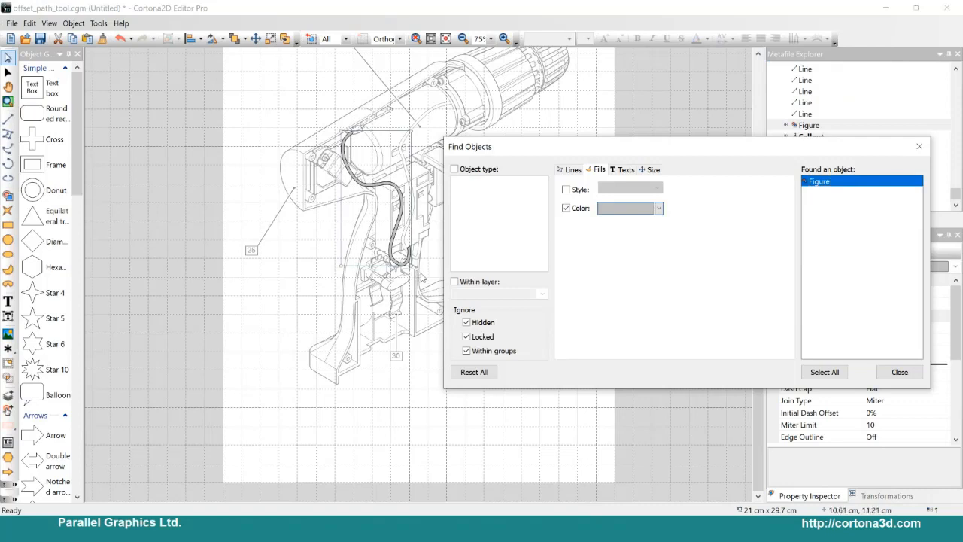
Remove the fill color criterion, search for objects containing the text 25, and select the matching callout
click(566, 207)
click(626, 170)
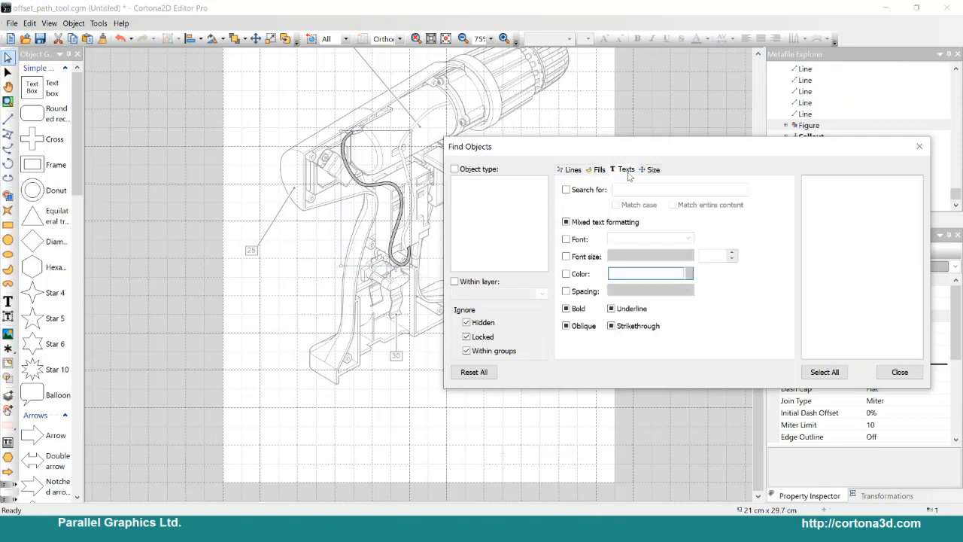
click(568, 190)
click(635, 191)
text(25)
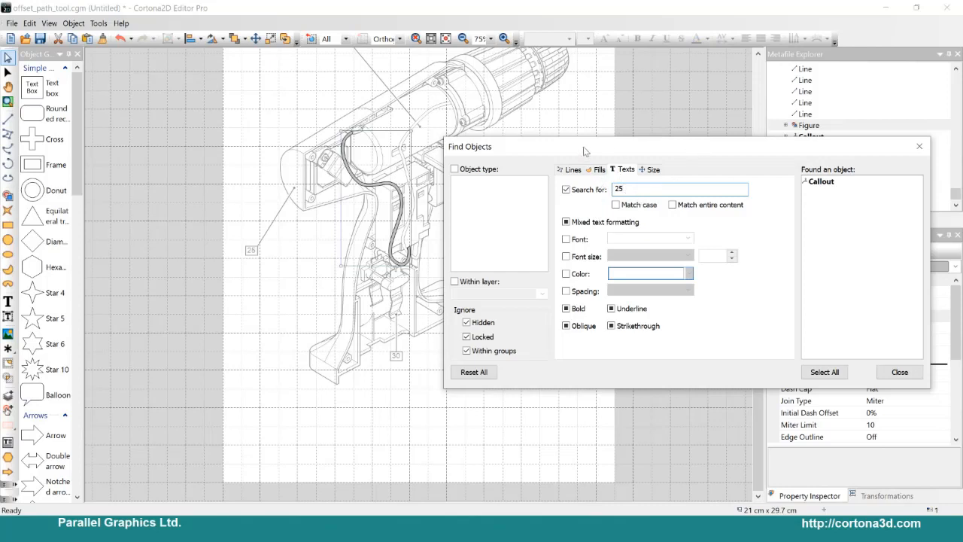
drag(584, 151, 645, 143)
click(884, 172)
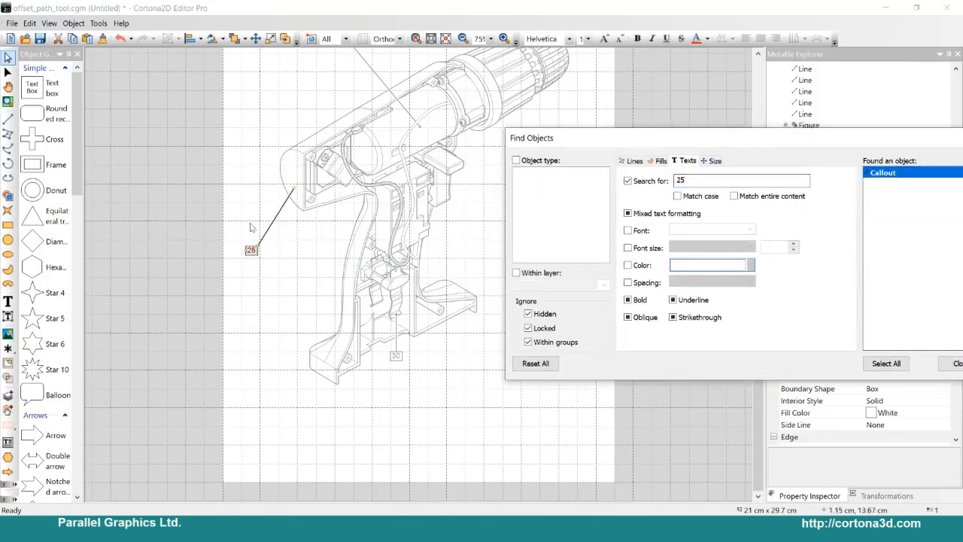
ctrl+scroll(348, 326, down, 1)
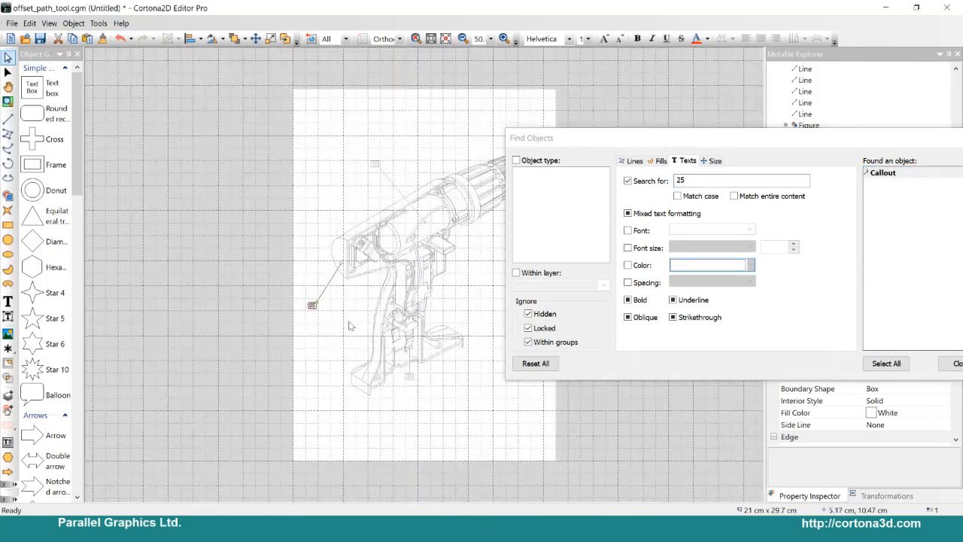
ctrl+scroll(348, 326, up, 3)
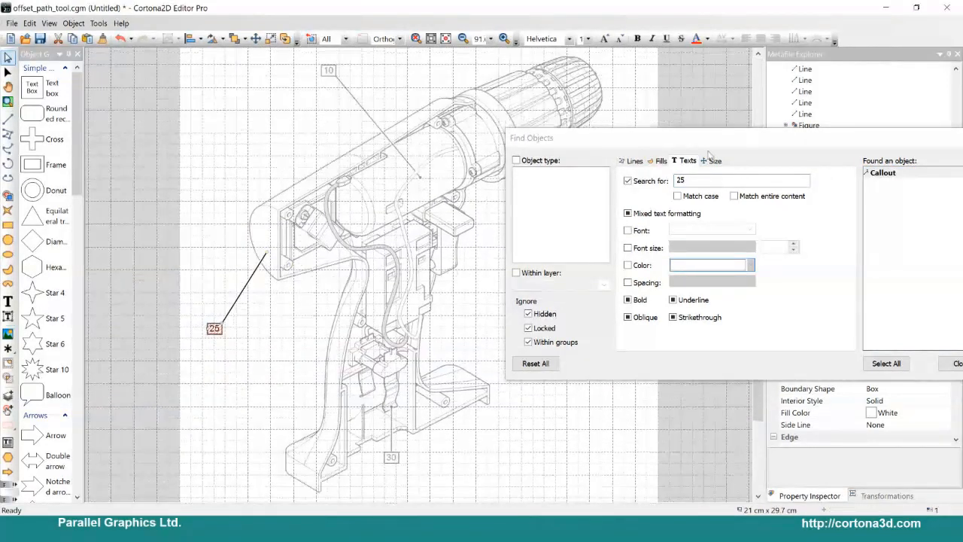
Replace the text criterion with a height criterion, trying more than 1 cm and approximately 1 cm ± 1 mm
drag(702, 141, 542, 110)
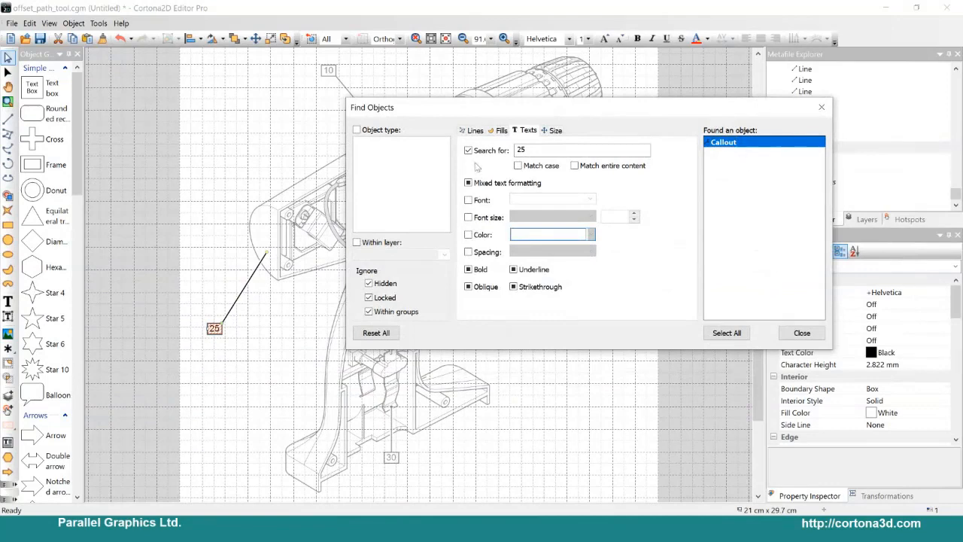
click(481, 150)
click(554, 130)
drag(505, 108, 553, 132)
click(516, 195)
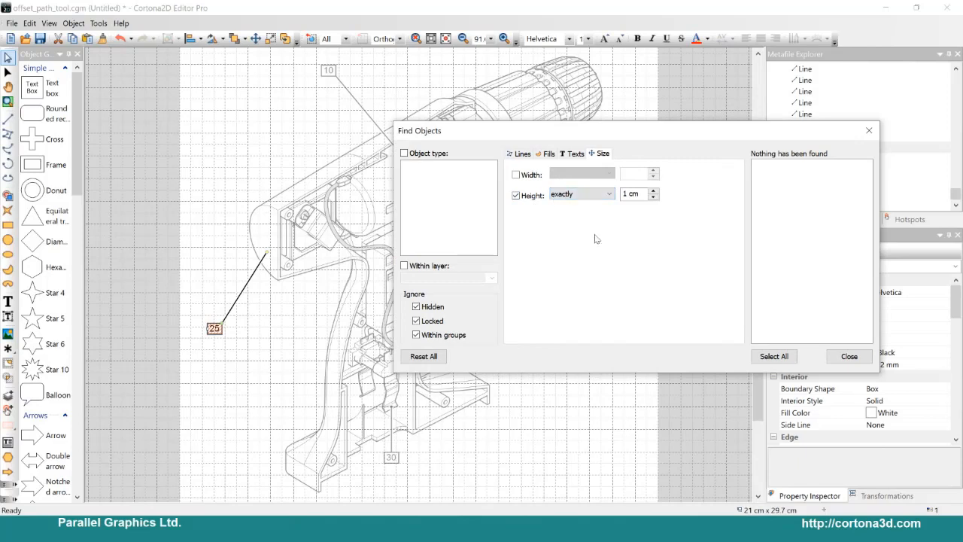
click(582, 195)
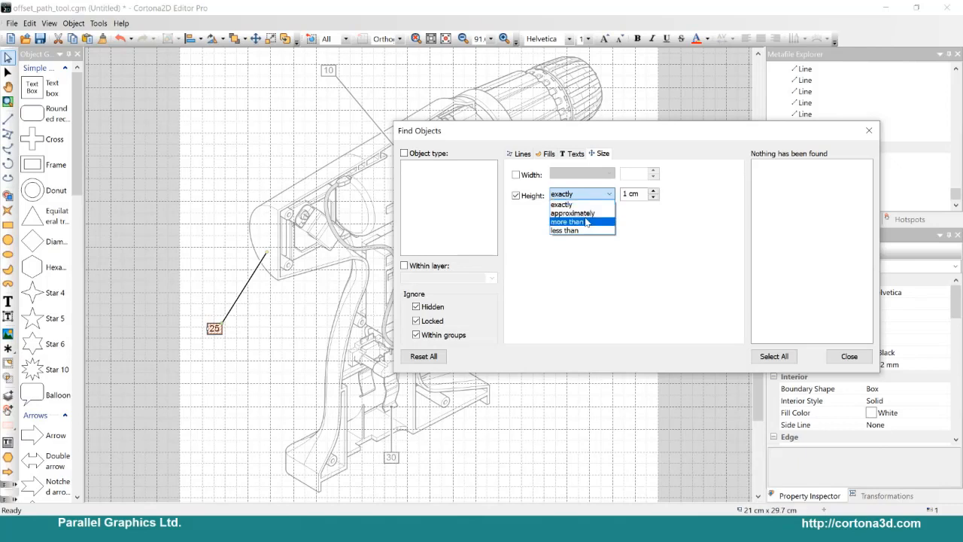
click(579, 221)
click(581, 195)
click(581, 211)
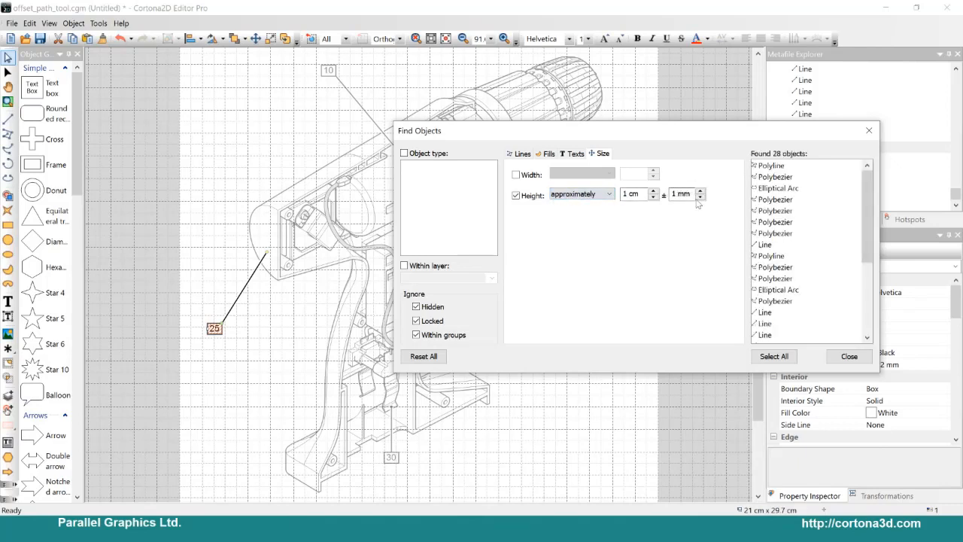
Find objects with a height of more than 10 cm, select the matching polybezier, and close the search dialog
click(599, 194)
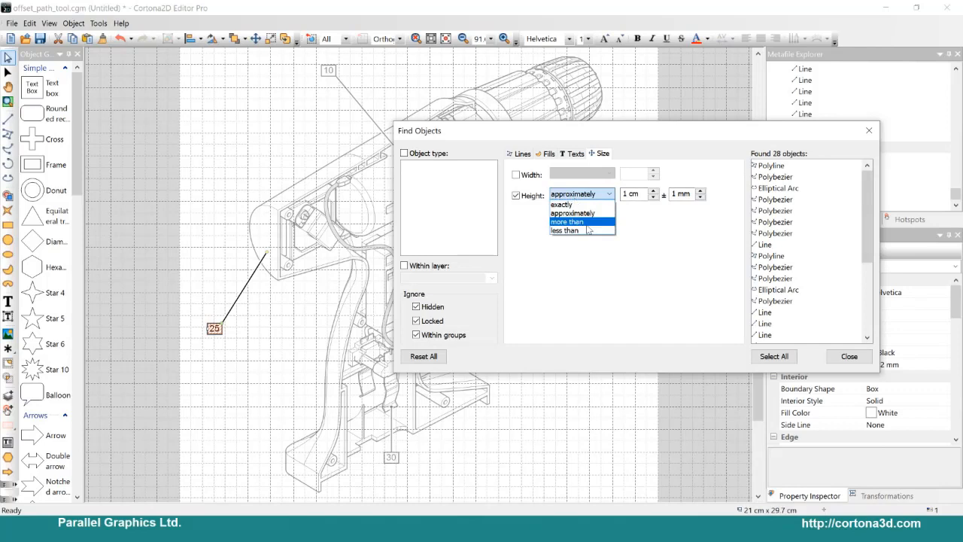
click(581, 221)
drag(648, 197, 539, 178)
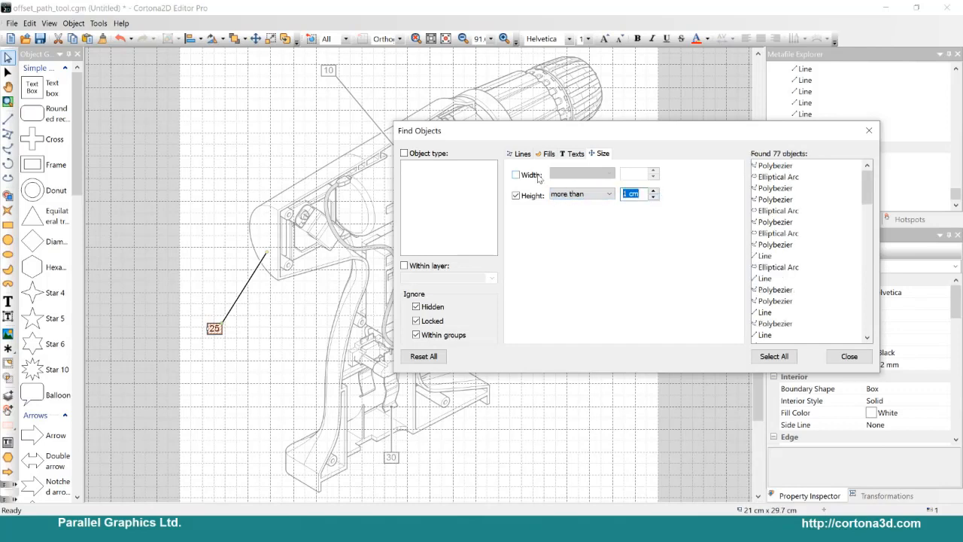
text(10)
key(Tab)
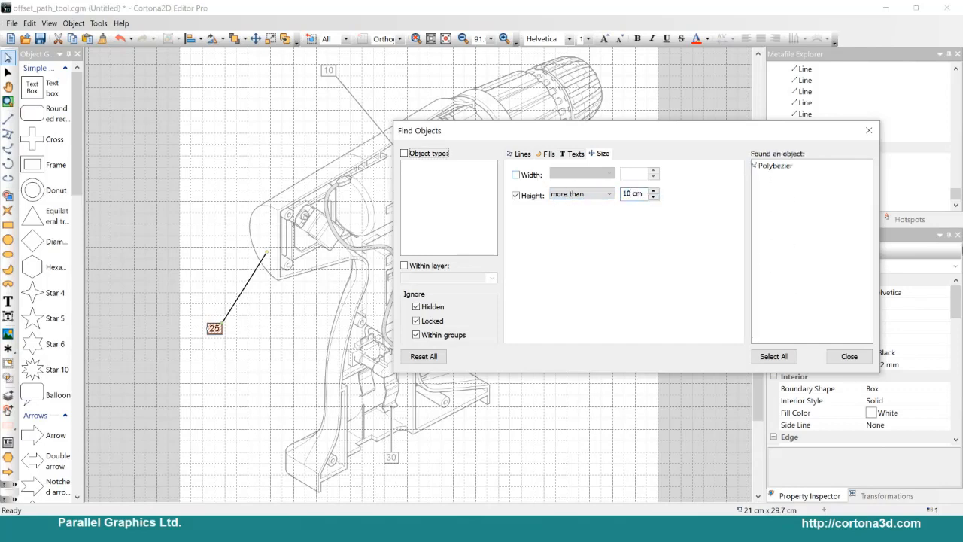
click(782, 166)
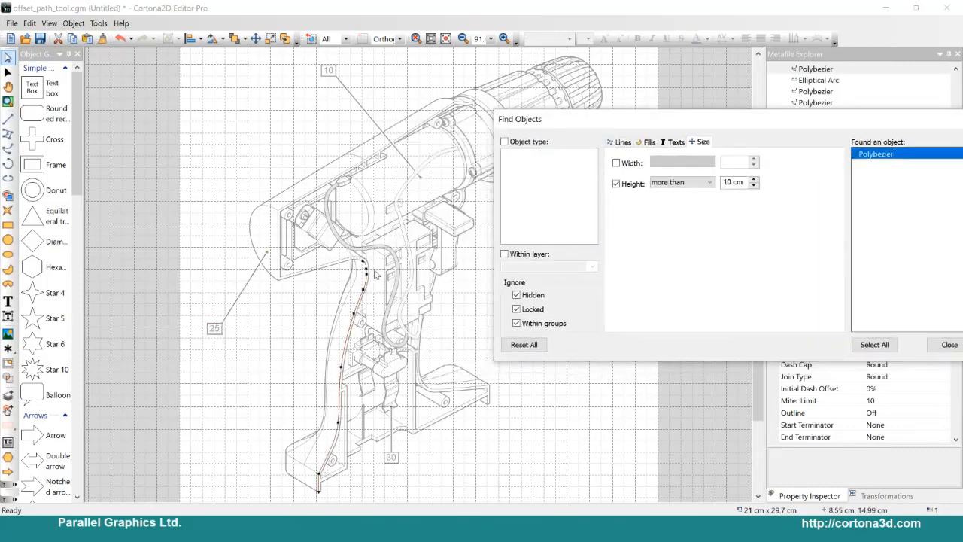
drag(693, 125, 526, 122)
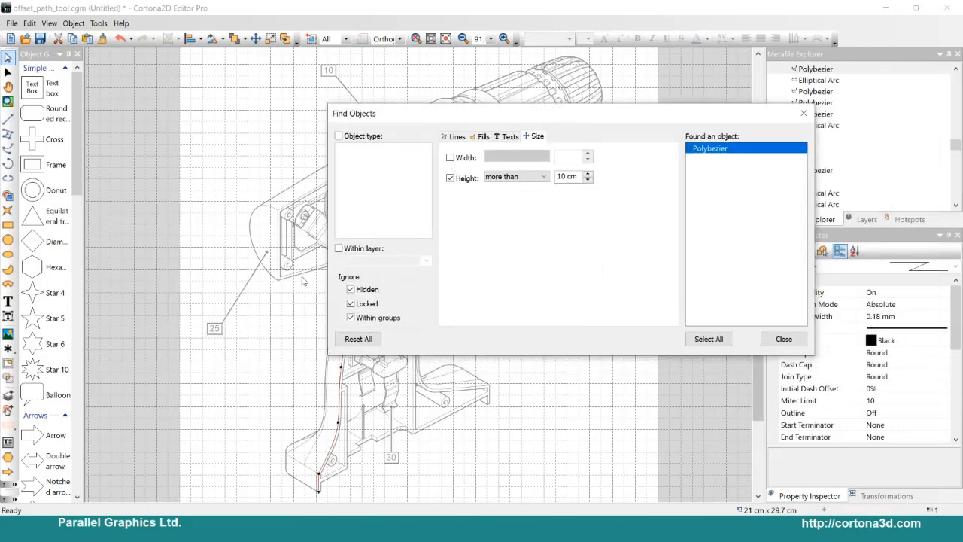
click(784, 339)
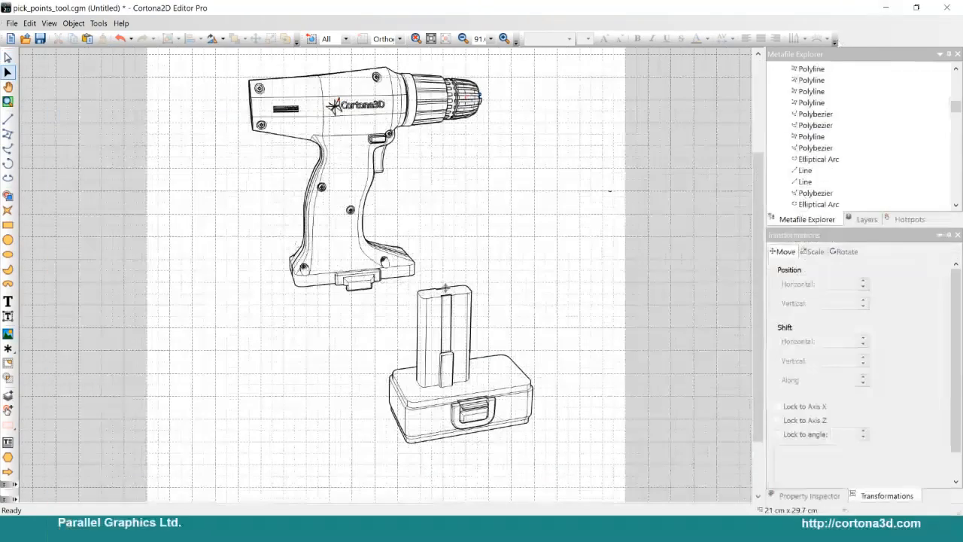
Switch to the PowerPoint slide show and advance to the Use of arithmetic expressions slide
key(alt+space)
key(Escape)
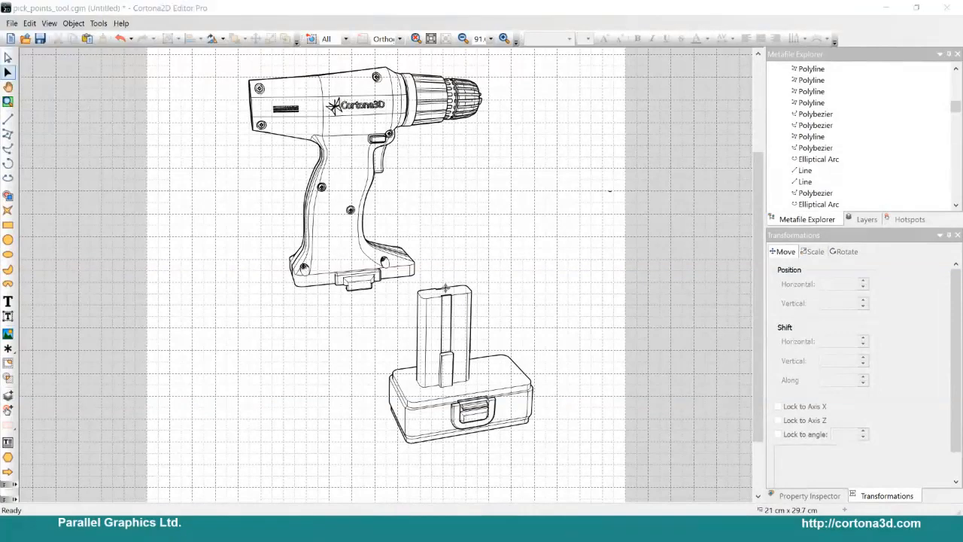
key(alt+Tab)
key(alt+Tab)
key(Right)
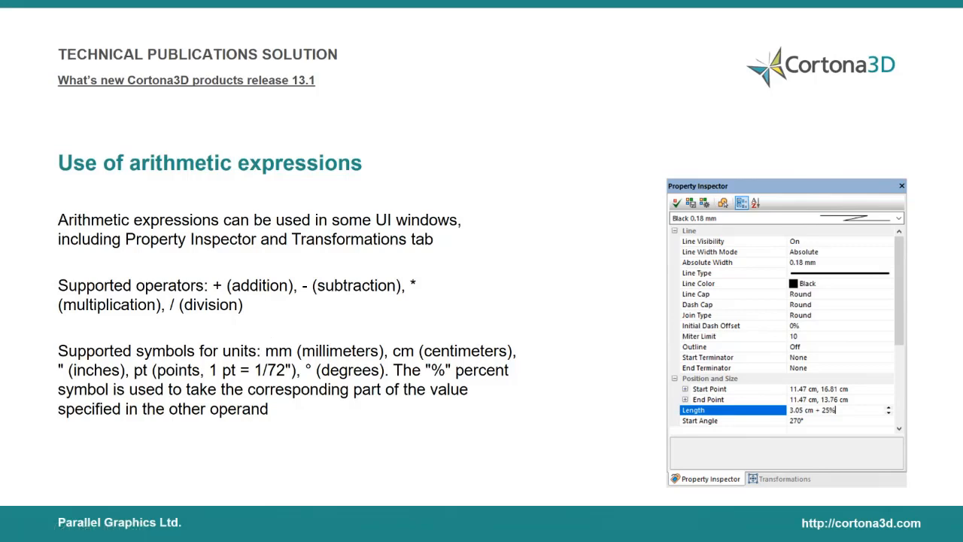
Switch to offset_path_tool.cgm in Cortona2D Editor Pro and lengthen the cylindrical boss's lower edge line with the expression 1.4 cm + 25%
key(alt+Tab)
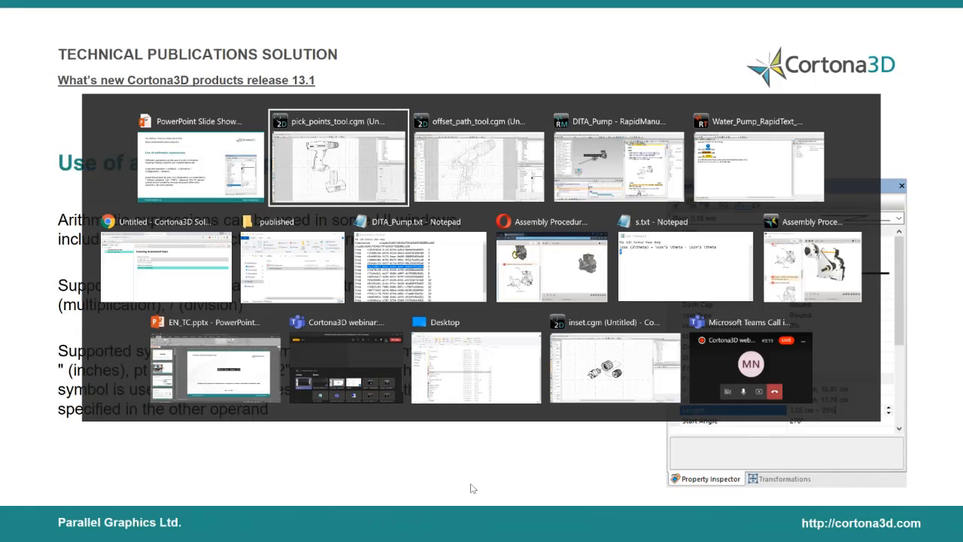
key(alt+Tab)
ctrl+scroll(432, 416, up, 3)
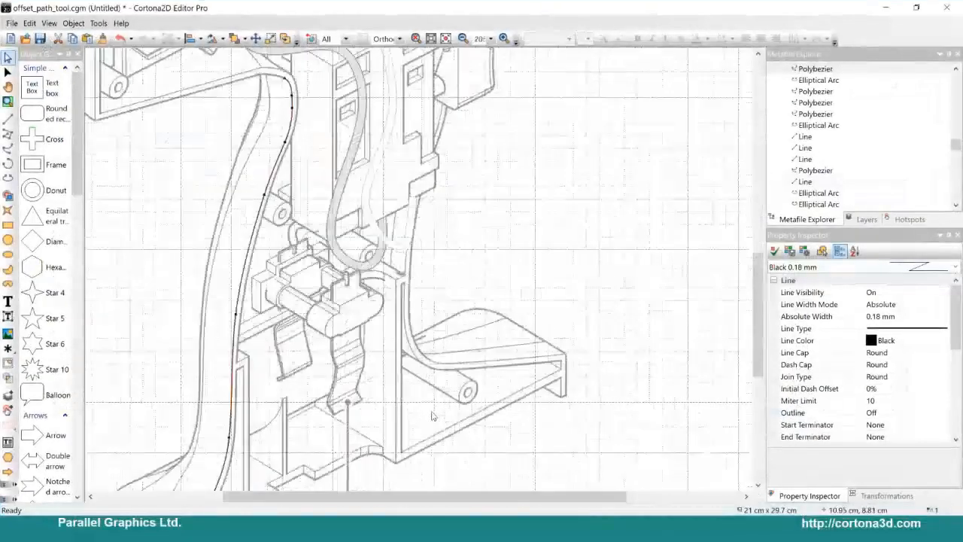
click(426, 301)
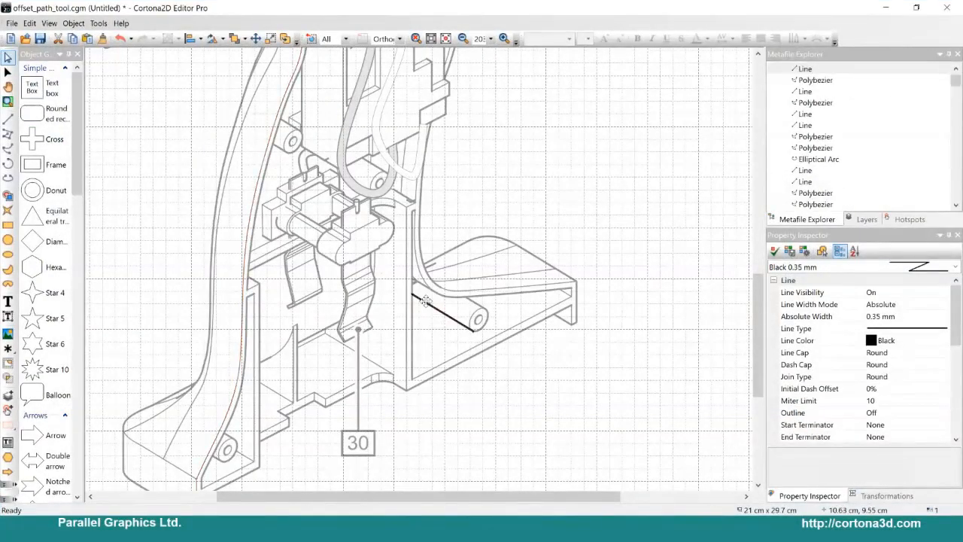
click(803, 240)
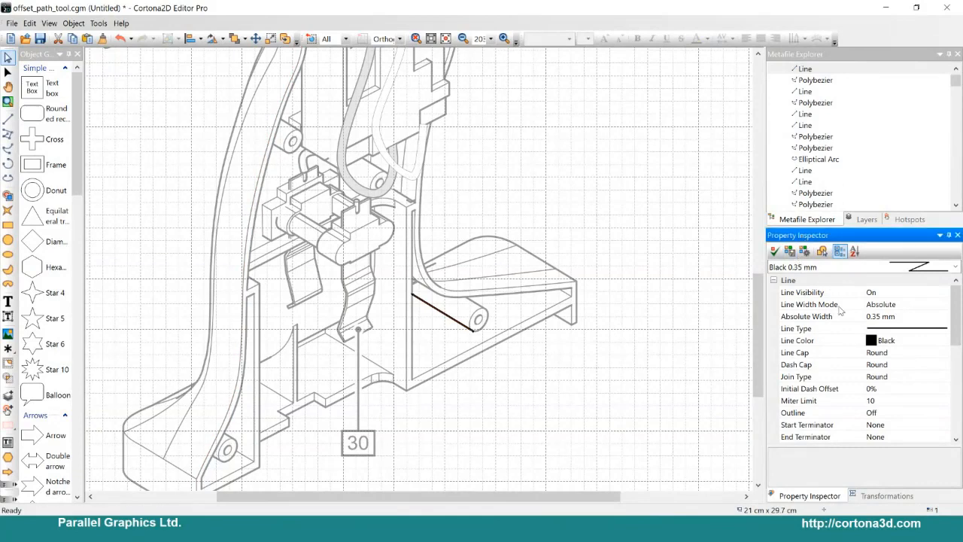
scroll(840, 309, down, 3)
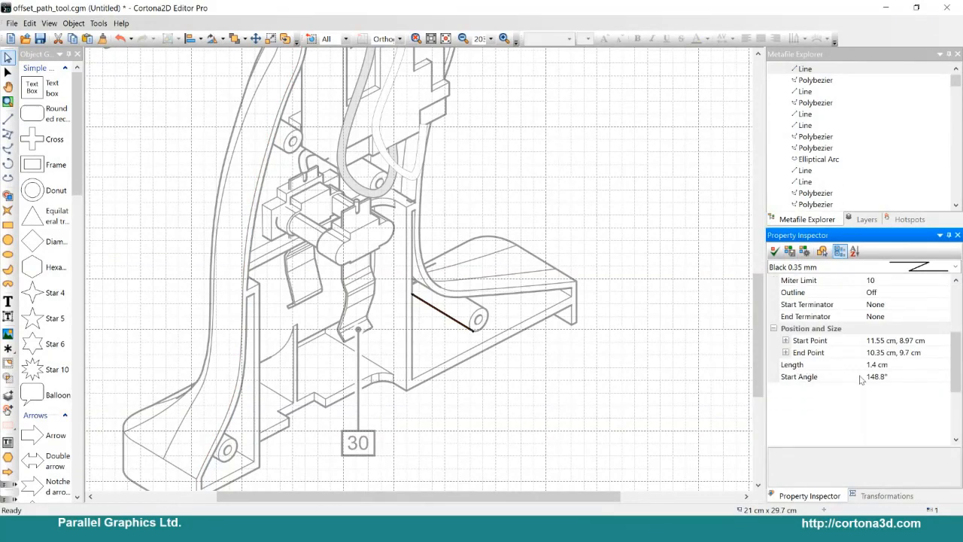
click(898, 365)
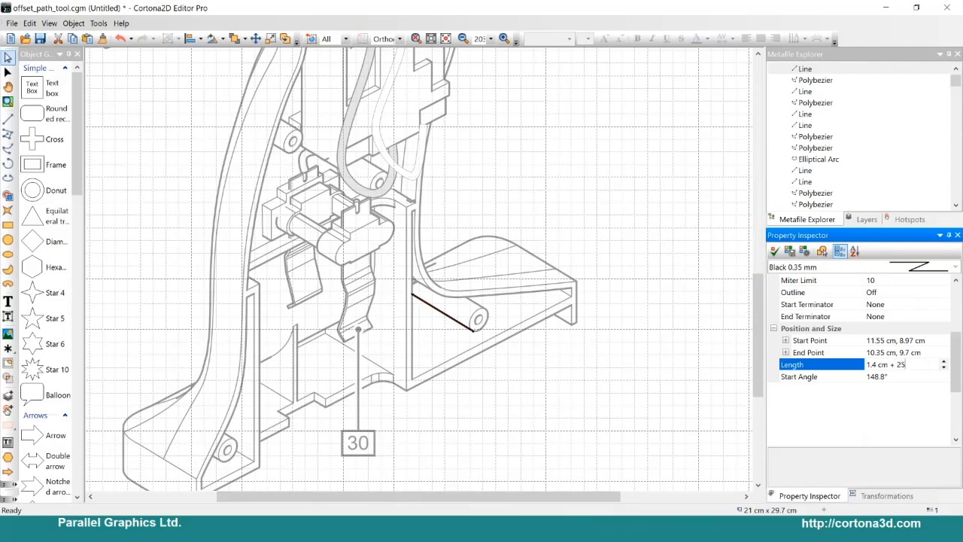
text(%)
key(Return)
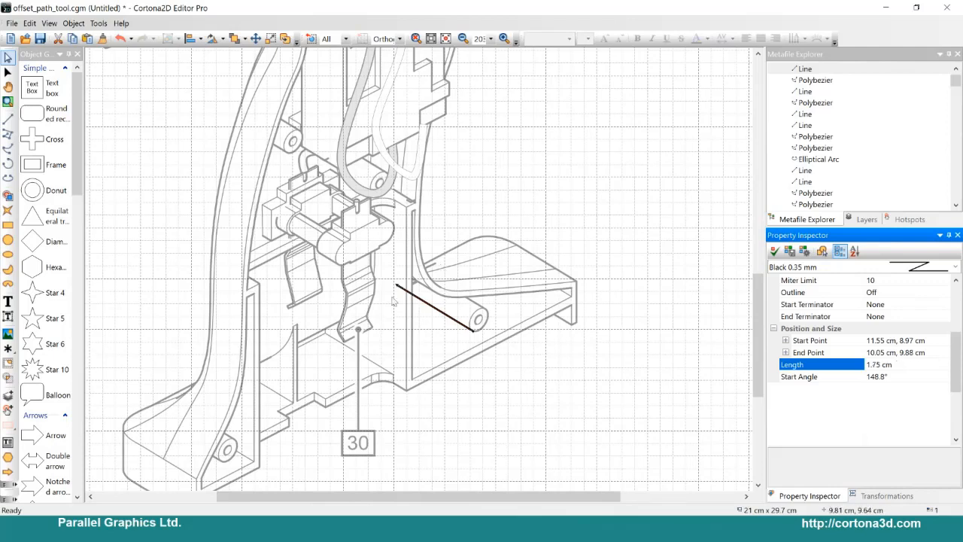
Shorten the selected line by 50% and lengthen it by 10 mm, using the length expressions - 50% and + 10 mm
click(921, 364)
text(- 50%)
key(Return)
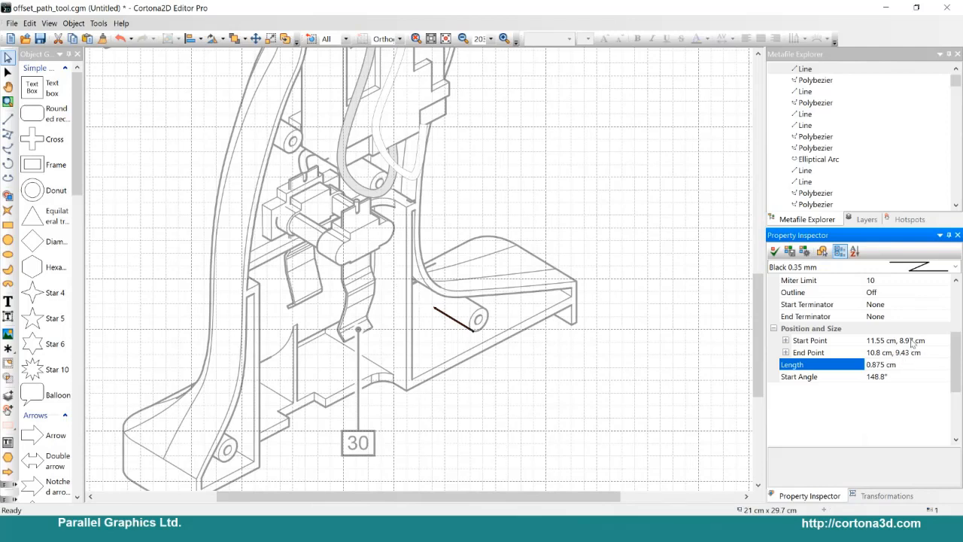
click(915, 365)
text(+ 10 mm)
key(Return)
Shorten the selected line by 1 cm using the length expression 1.88 cm - 1 cm
click(916, 366)
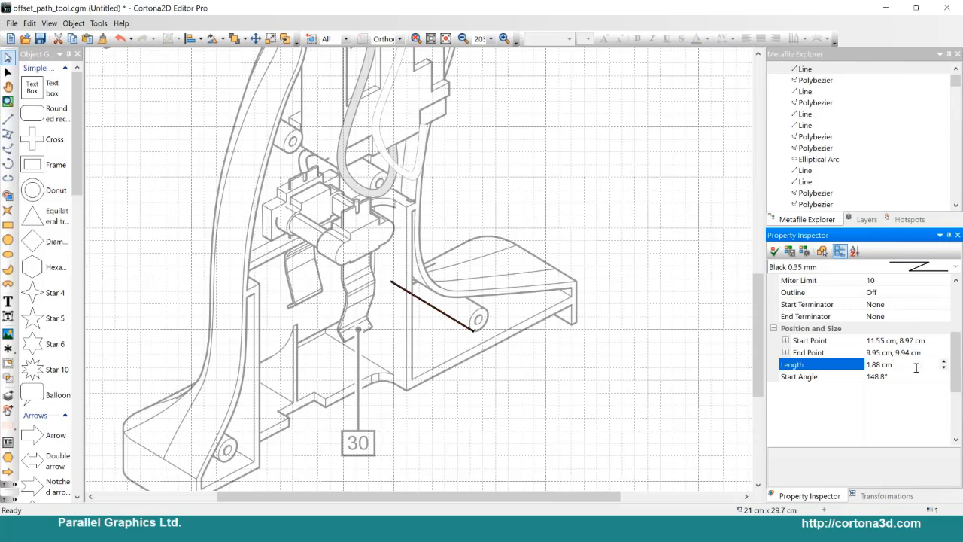
text(- 1 cm)
key(Return)
scroll(887, 376, up, 3)
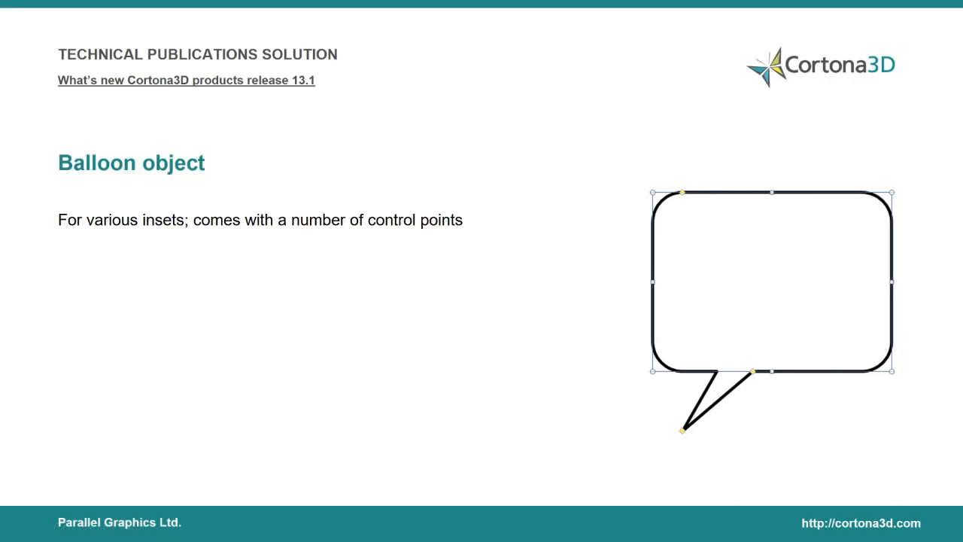
Switch to offset_path_tool.cgm in Cortona2D Editor Pro and place a Balloon gallery object in the empty area beside the drill's trigger
key(alt+Tab)
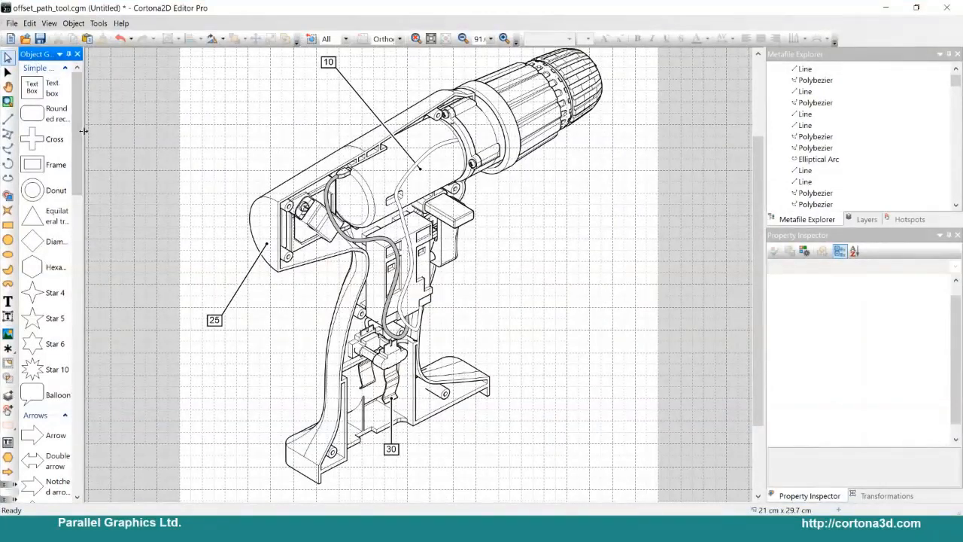
drag(85, 135, 107, 135)
scroll(41, 256, down, 3)
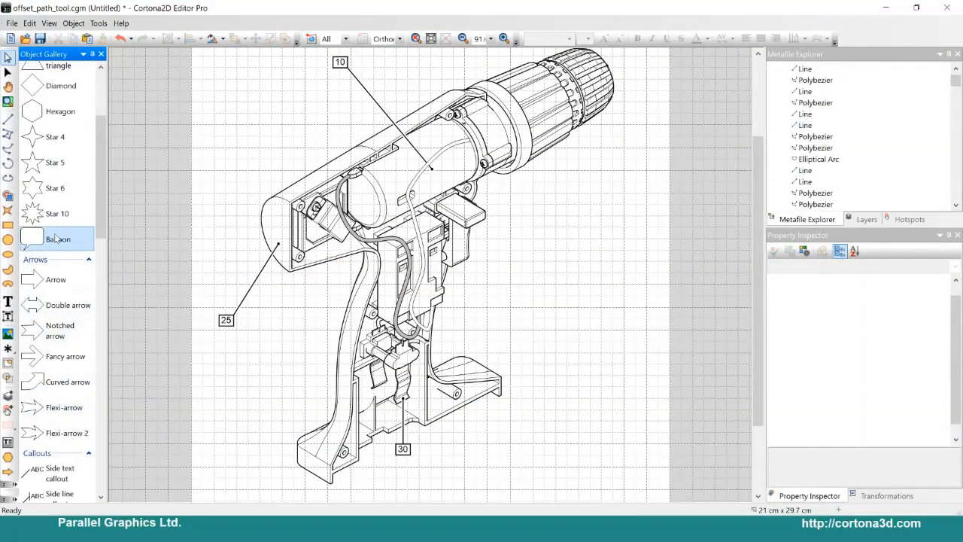
drag(55, 238, 574, 235)
ctrl+scroll(573, 235, up, 1)
Reshape the balloon by pointing its tail up toward the drill's chuck, reducing the corner rounding and enlarging the body
drag(554, 323, 553, 129)
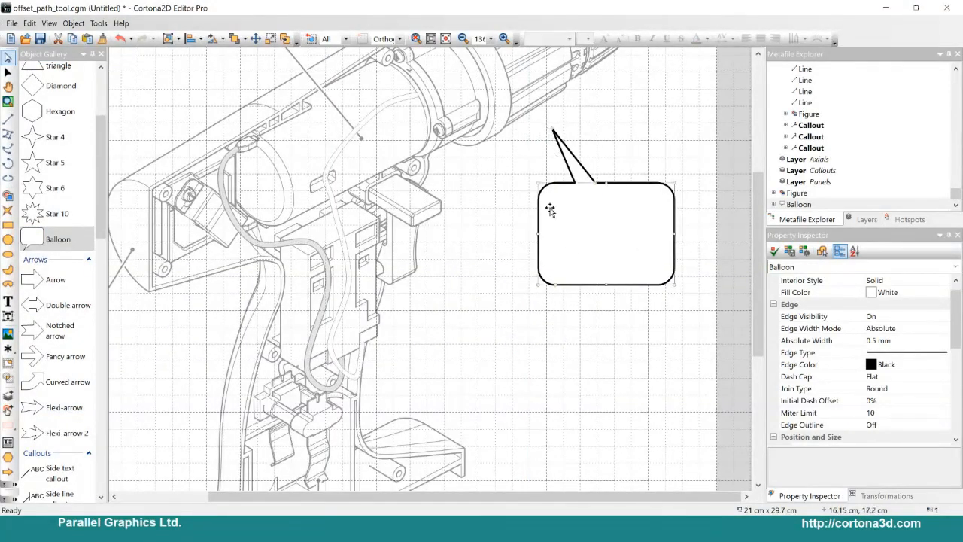
click(544, 291)
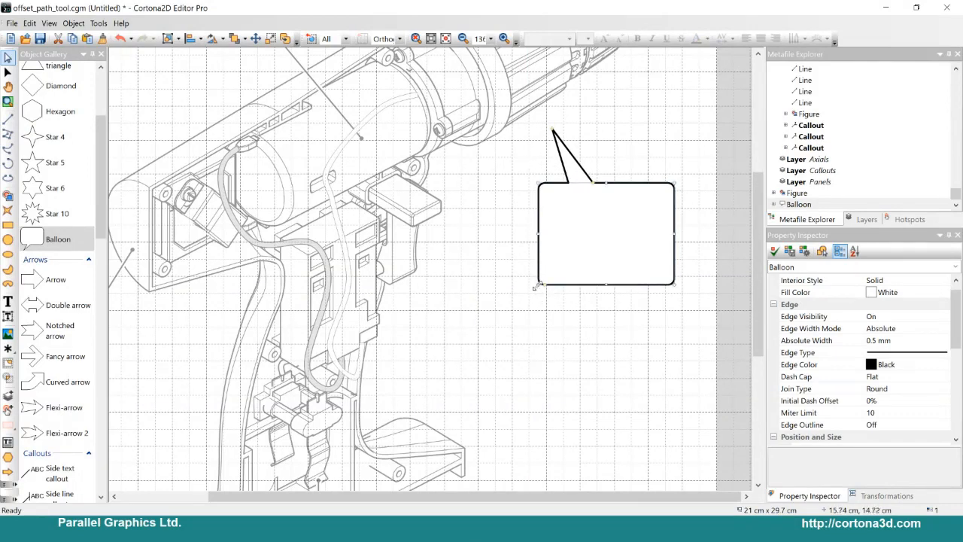
drag(538, 284, 528, 343)
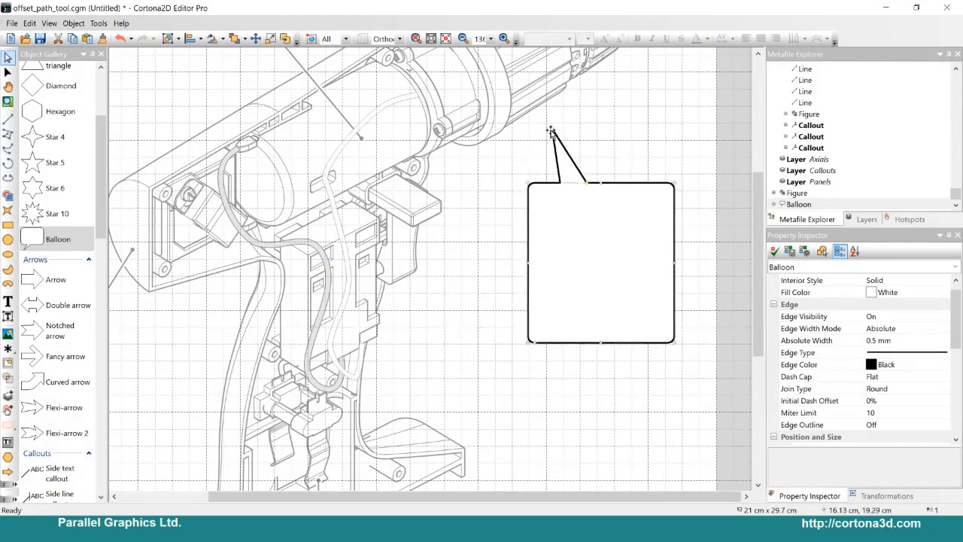
drag(552, 132, 537, 134)
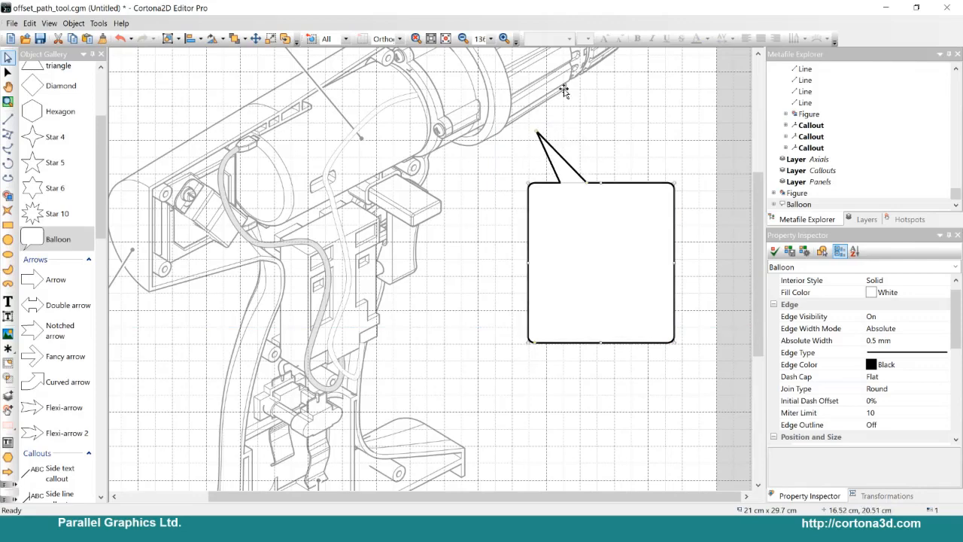
key(alt+Tab)
key(alt+Tab)
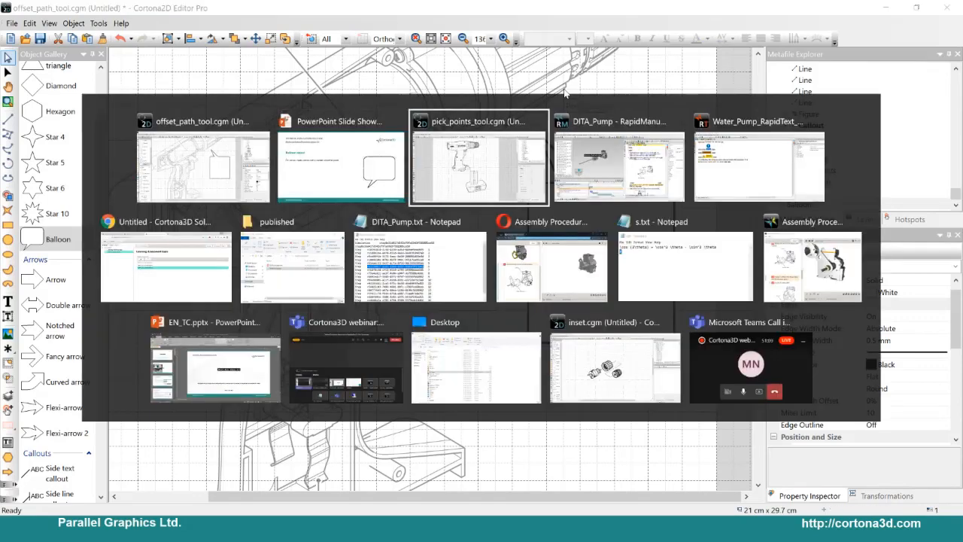
key(alt+Tab)
key(alt+Tab)
key(alt+Tab)
key(alt+Tab)
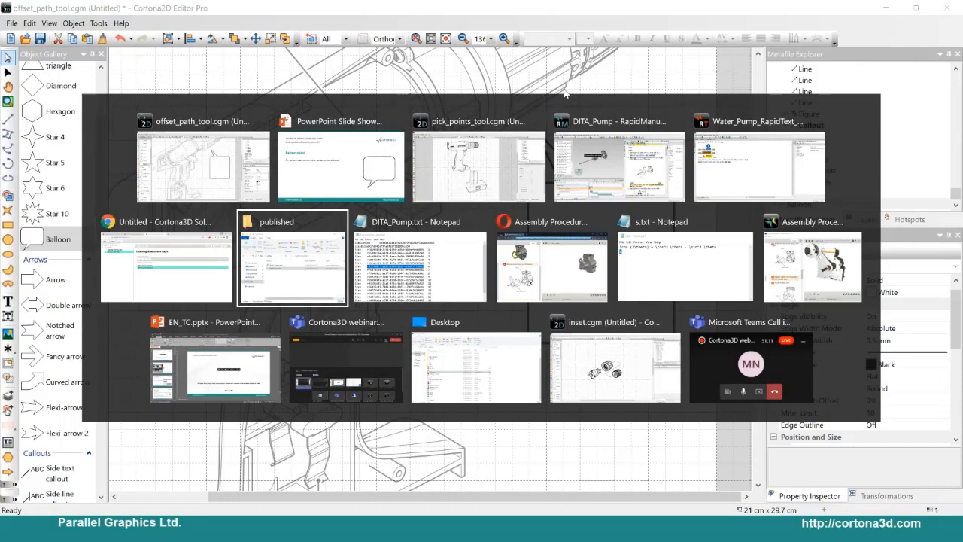
key(alt+Tab)
key(alt+Tab)
key(alt+Tab)
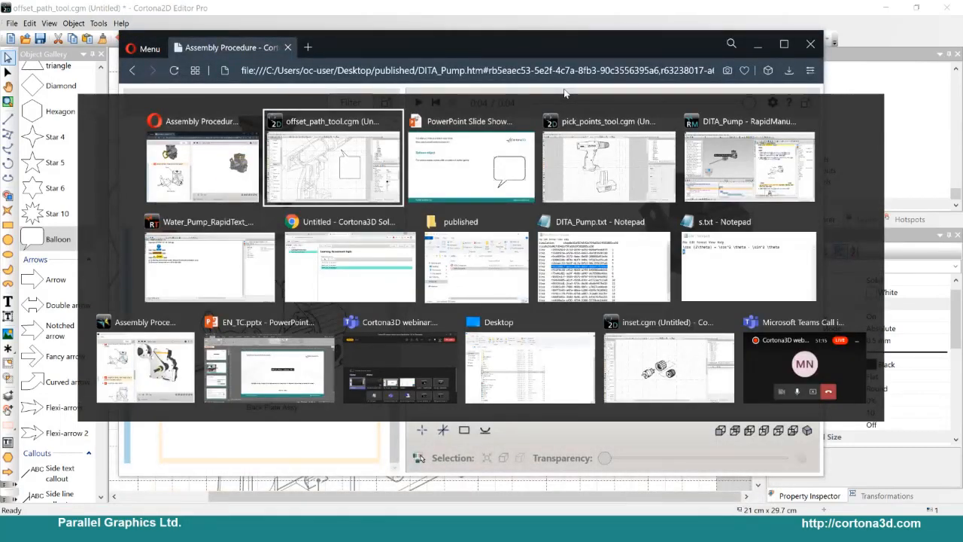
Copy all the exploded chuck artwork from inset.cgm and paste it over the balloon in offset_path_tool.cgm
key(alt+Tab)
key(alt+Tab)
key(alt+Tab)
key(alt+Tab)
key(alt+Tab)
key(alt+Tab)
key(alt+Tab)
key(alt+Tab)
key(alt+Tab)
key(alt+Tab)
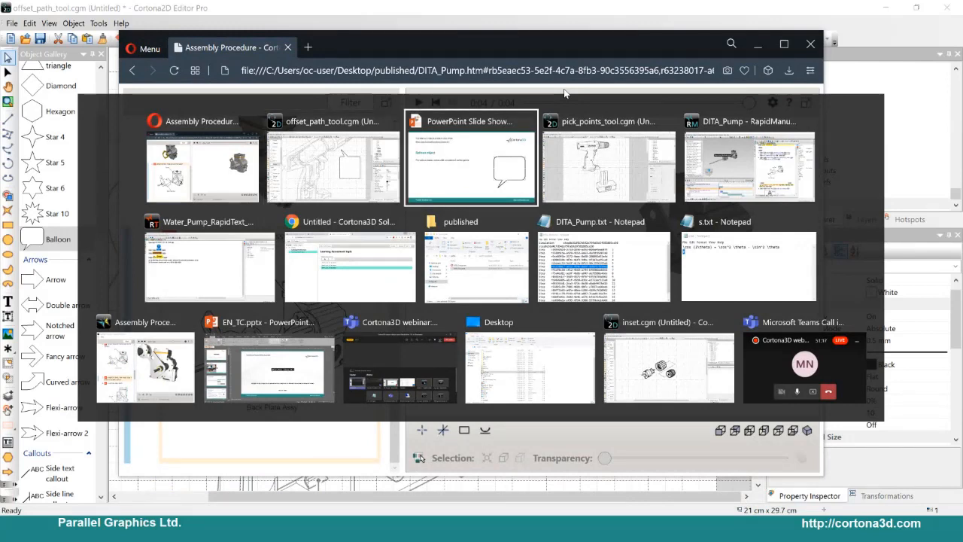
key(alt+Tab)
key(alt+Tab)
key(alt+Tab)
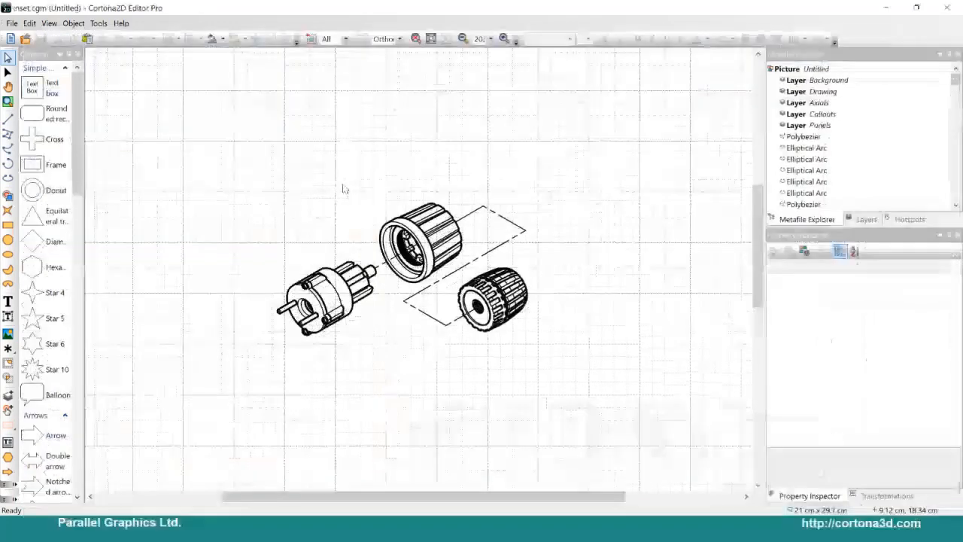
click(339, 188)
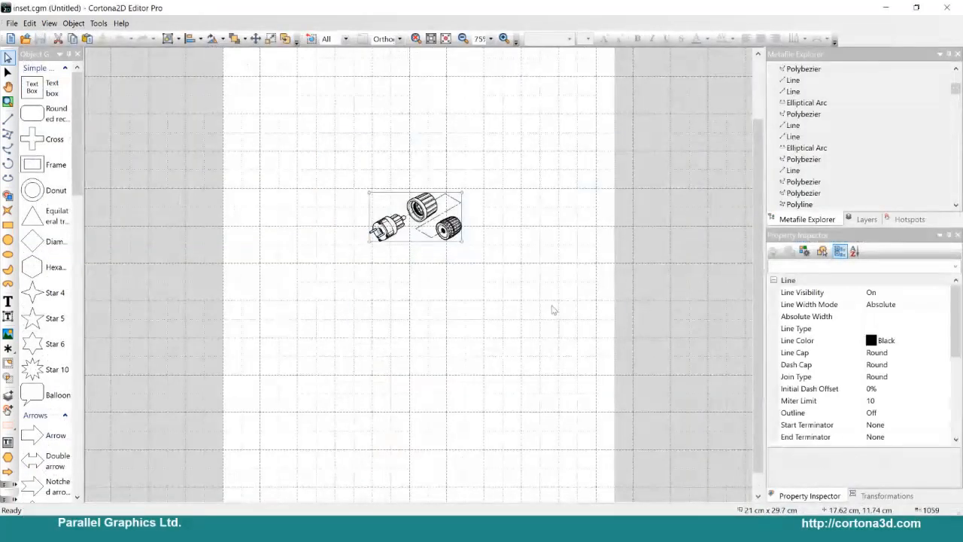
click(885, 8)
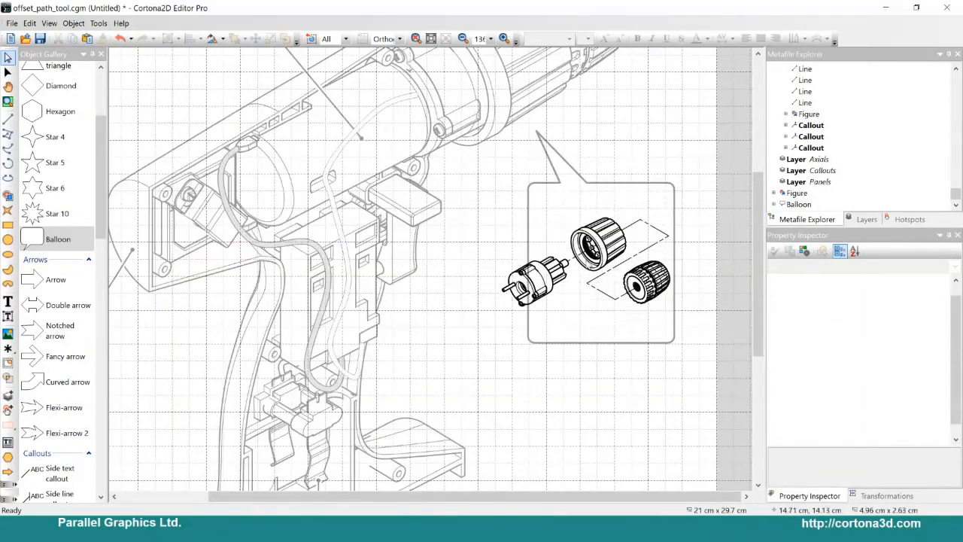
Widen and heighten the balloon to enclose the pasted chuck parts, and adjust its tail tip and base toward the drill body
click(556, 203)
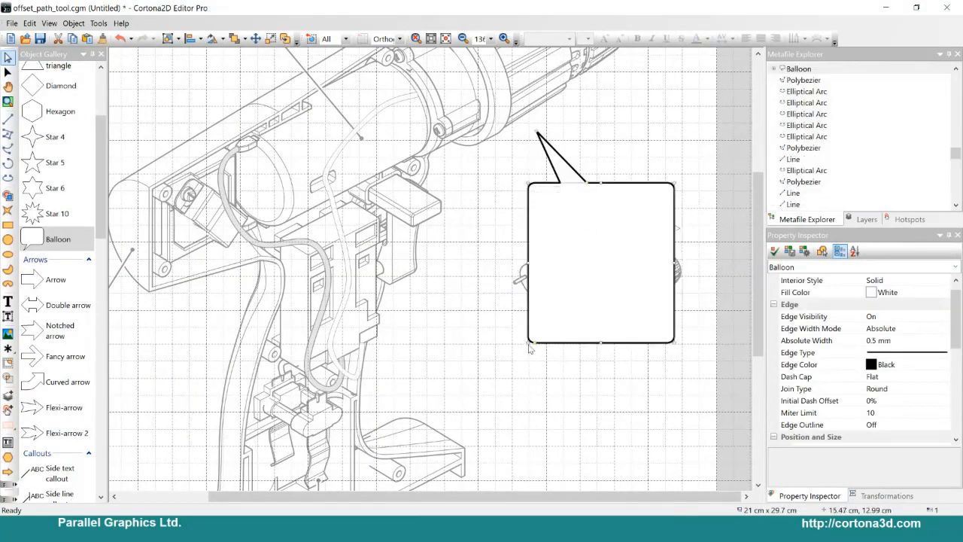
drag(529, 343, 484, 361)
drag(673, 362, 709, 361)
drag(536, 133, 508, 148)
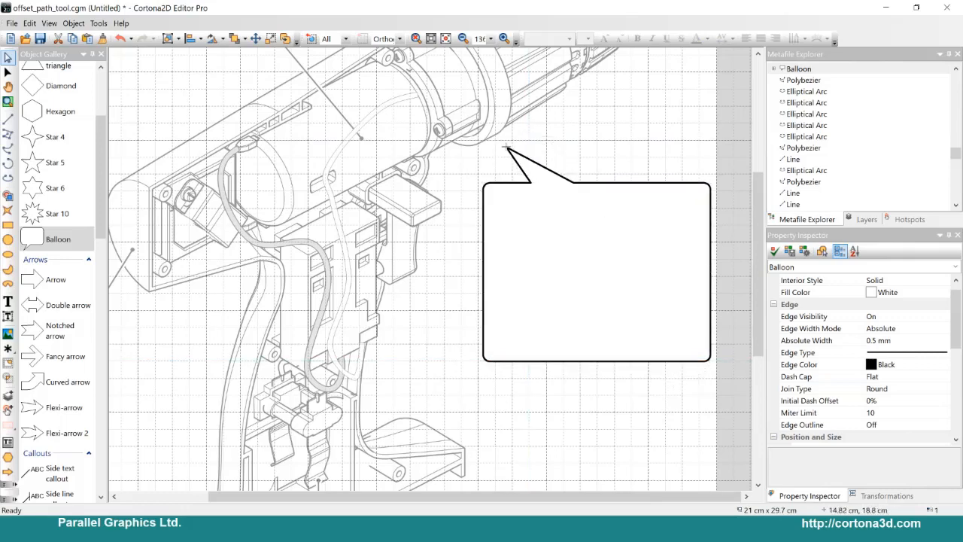
drag(574, 183, 563, 183)
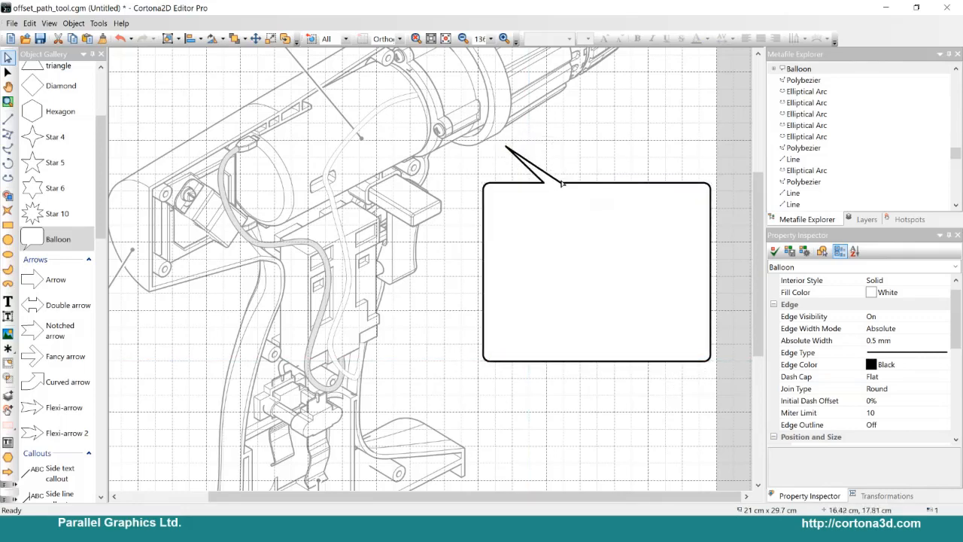
Send the balloon behind all other objects in the drawing
right_click(545, 233)
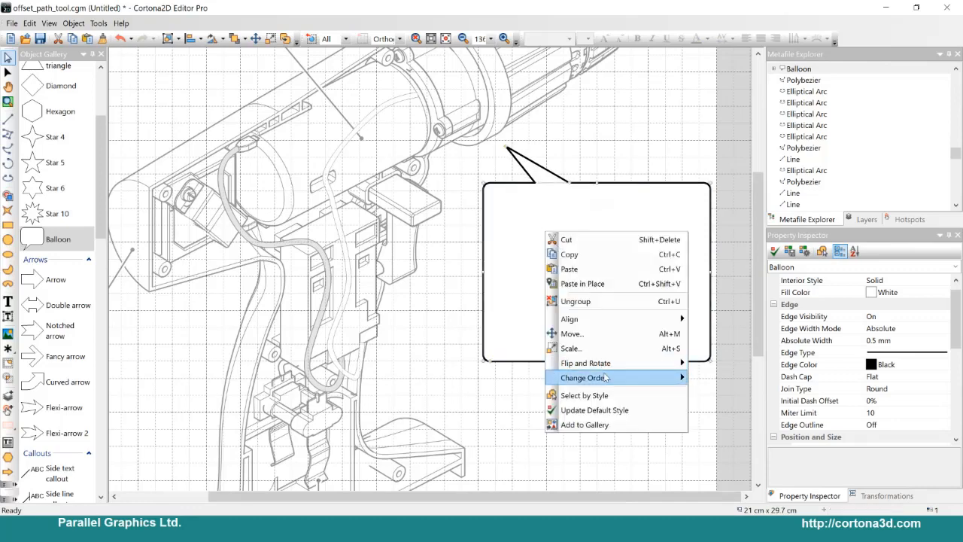
mouse_move(606, 378)
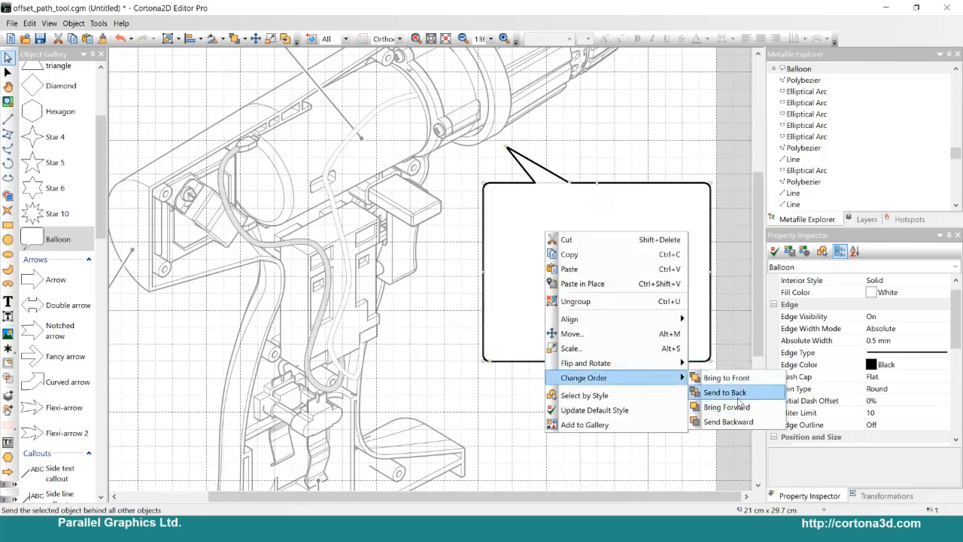
click(723, 393)
ctrl+scroll(453, 310, down, 2)
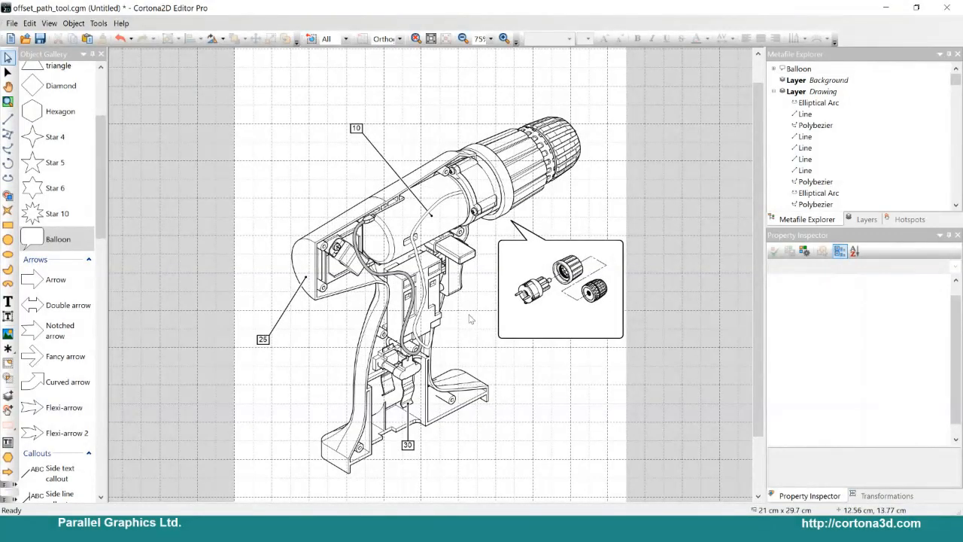
Minimize the drawing window and close the Opera assembly procedure window to return to the PowerPoint slide show
click(885, 8)
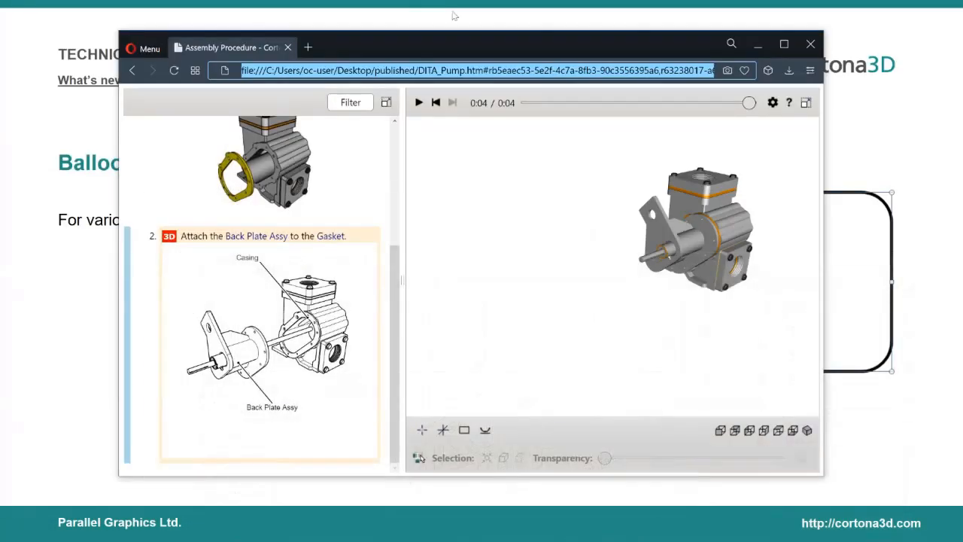
click(810, 44)
click(456, 125)
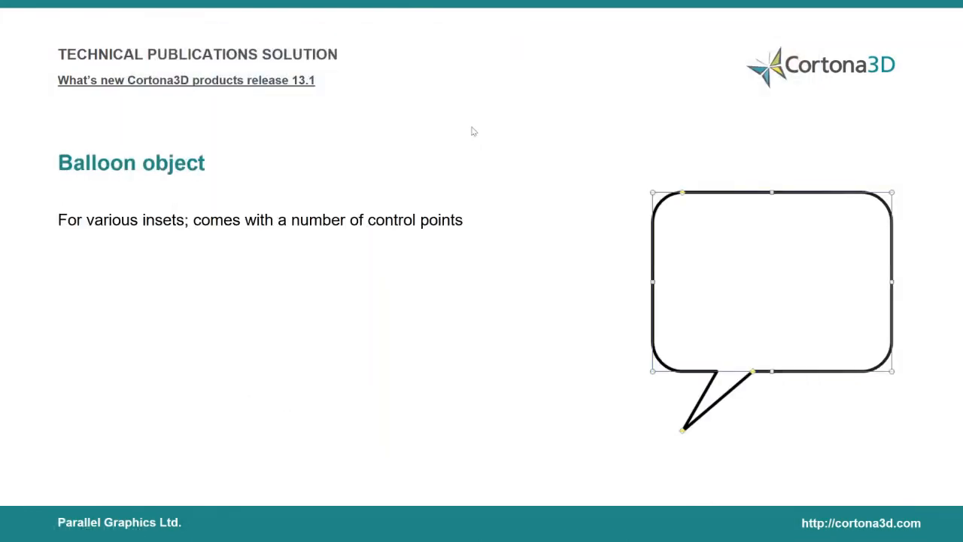
Advance the slide show past the Other key new features slide to the Data Import section slide
click(471, 131)
click(473, 132)
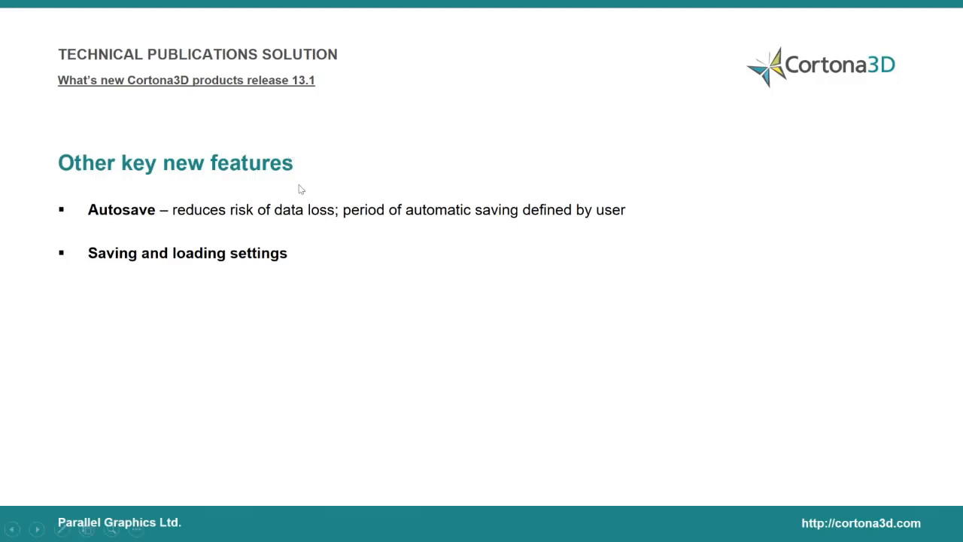
click(403, 265)
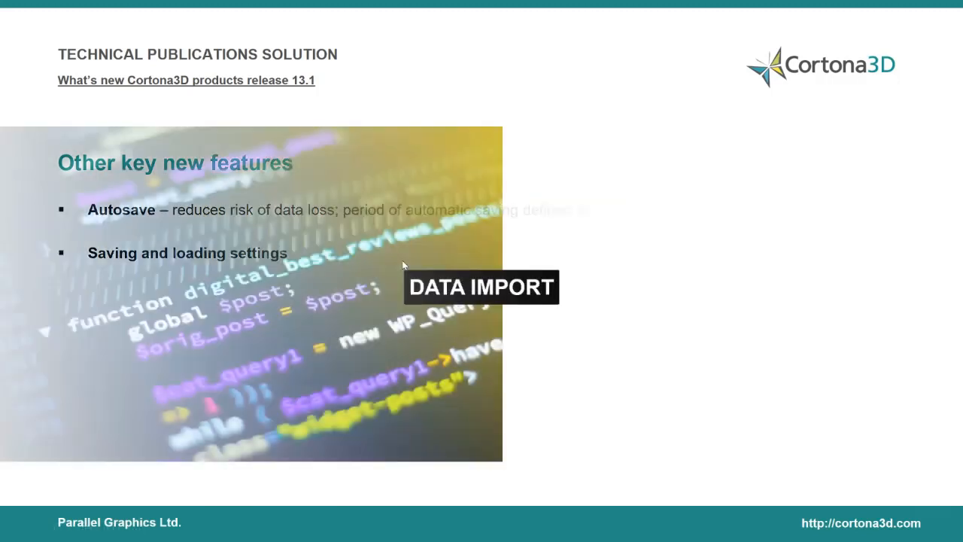